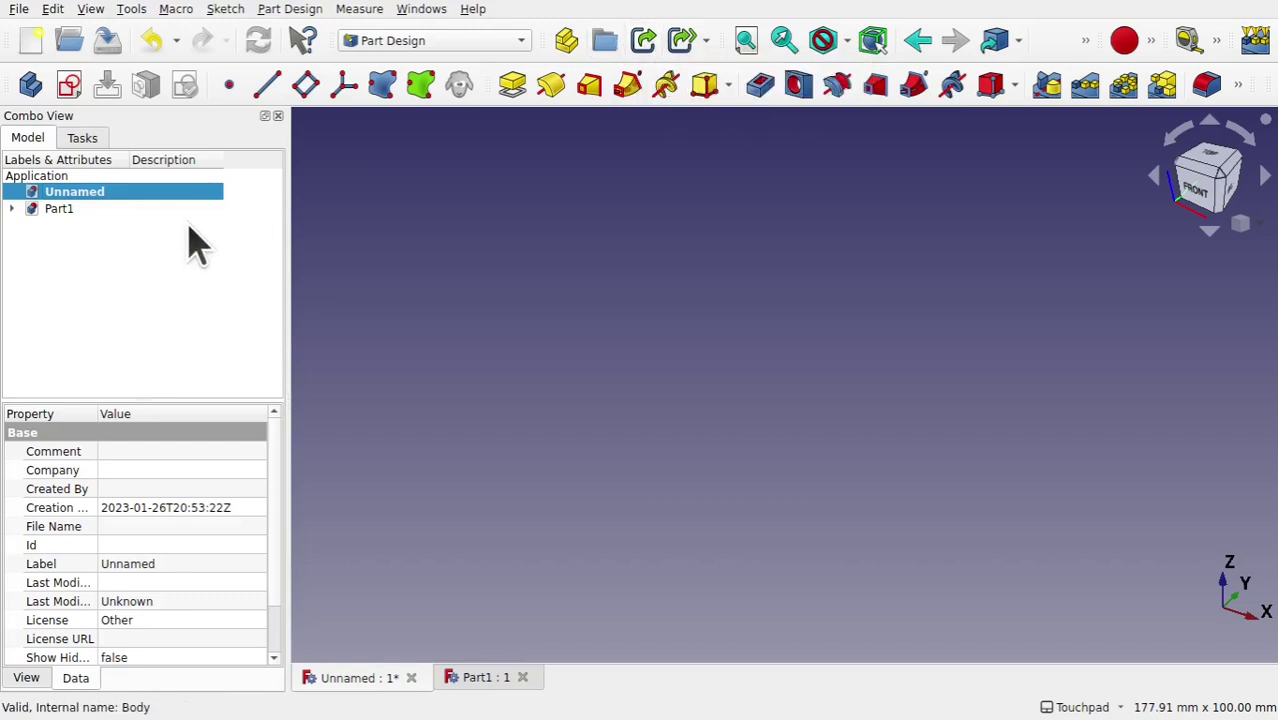
# Try to create a link to Part1's Fillet001 in the unsaved Unnamed document
pyautogui.doubleClick(60, 210)
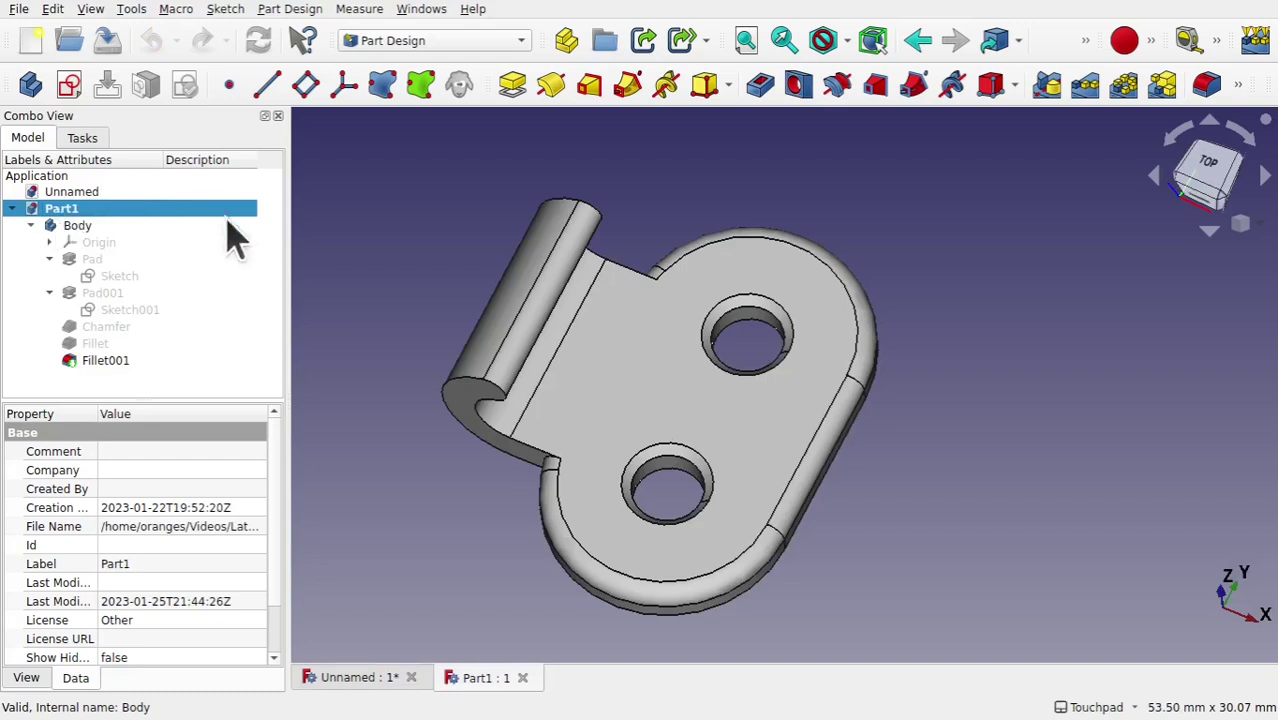
pyautogui.click(112, 364)
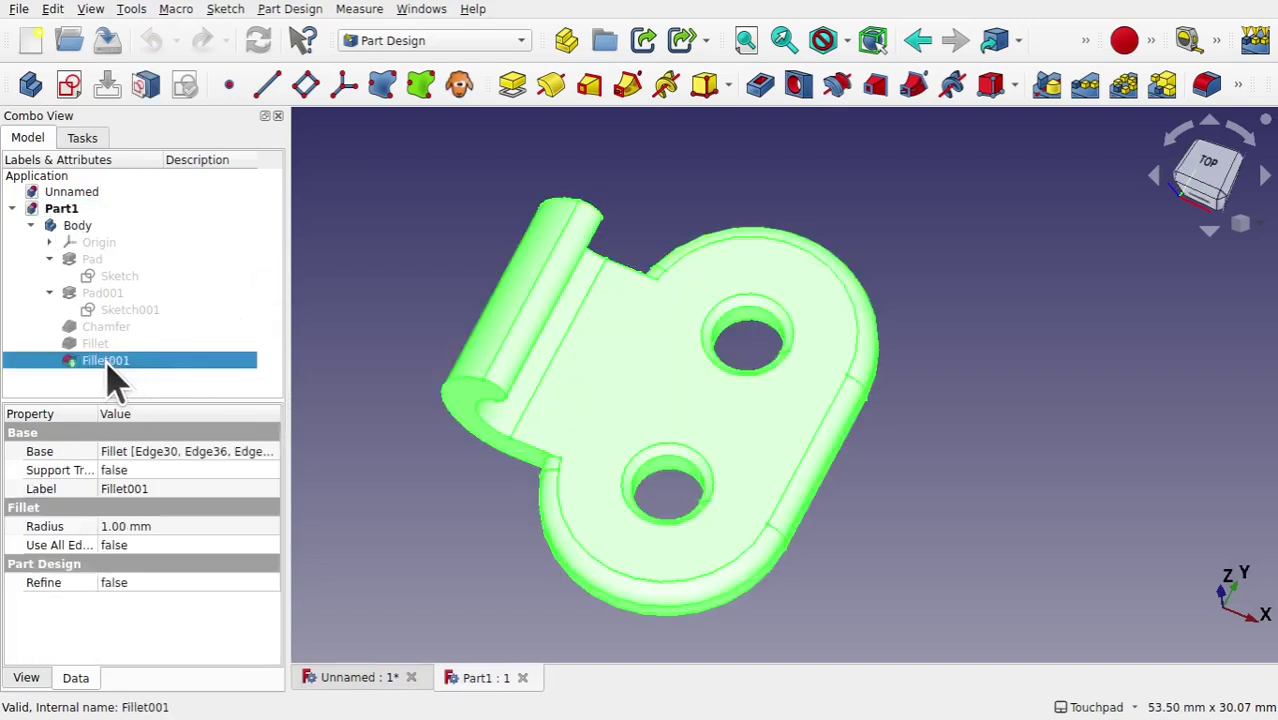
pyautogui.click(364, 680)
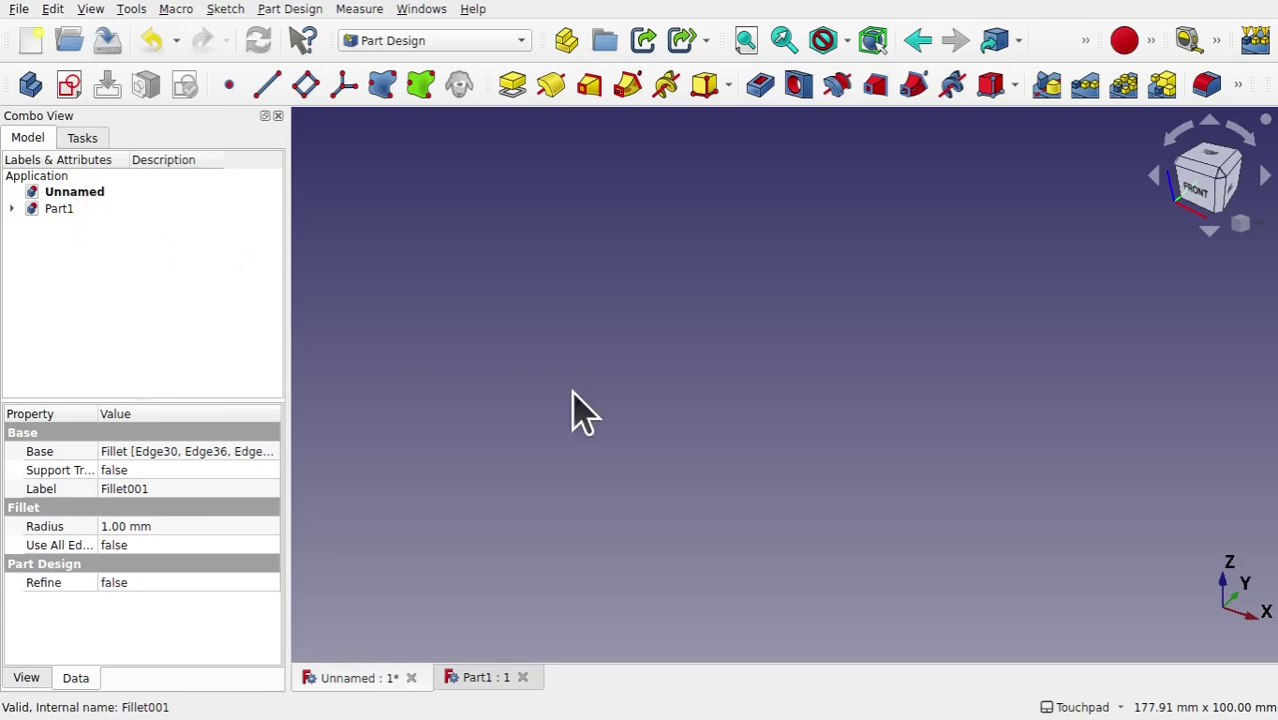
pyautogui.click(644, 42)
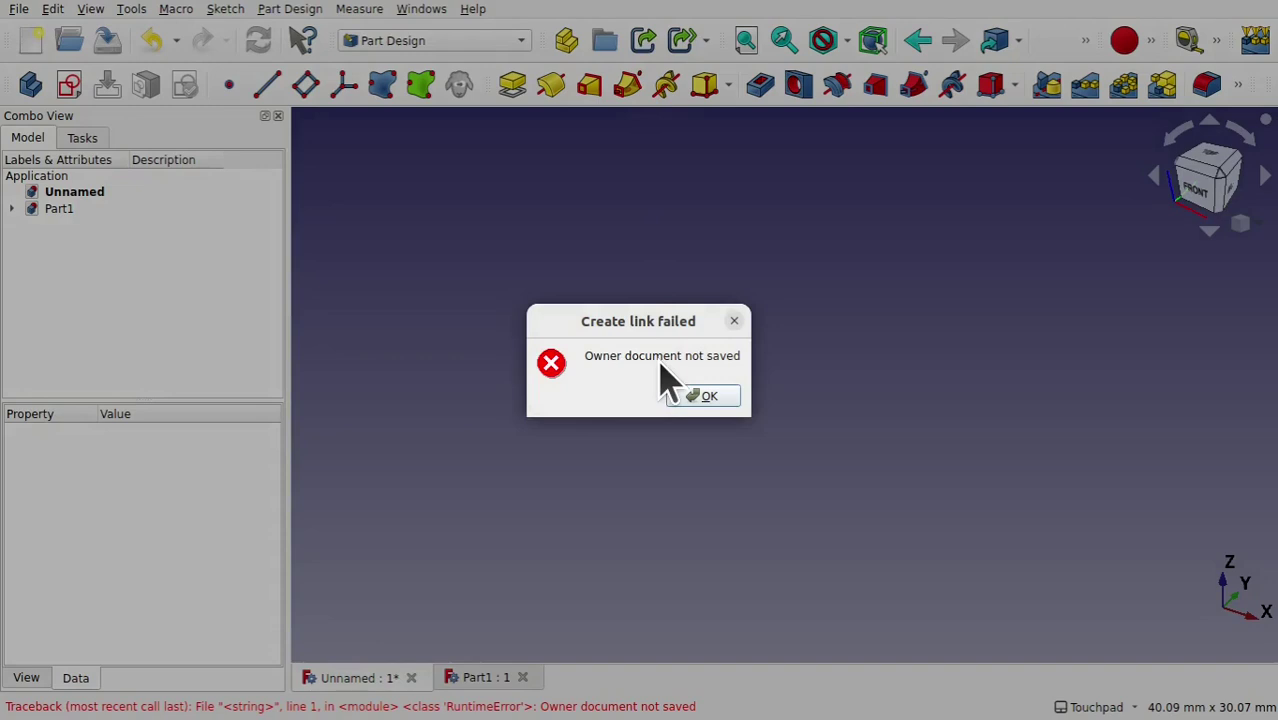
pyautogui.click(700, 396)
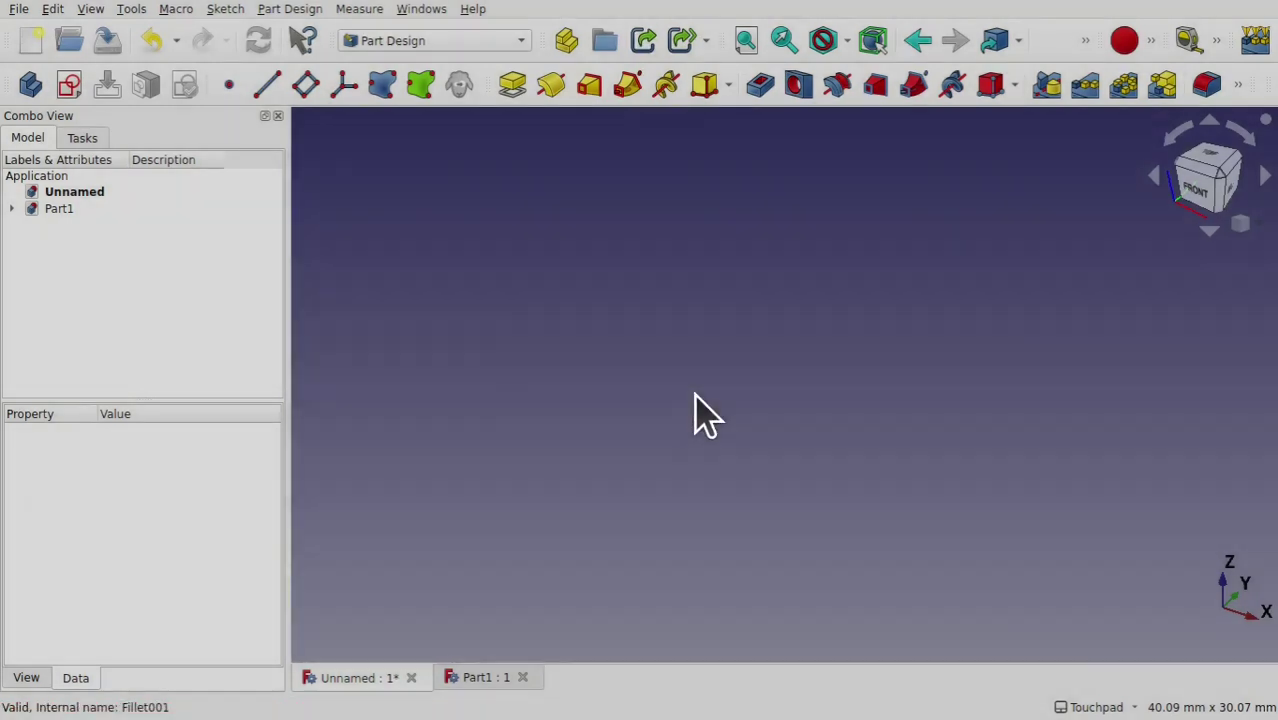
# Save the Unnamed document under the file name Part2
pyautogui.click(74, 192)
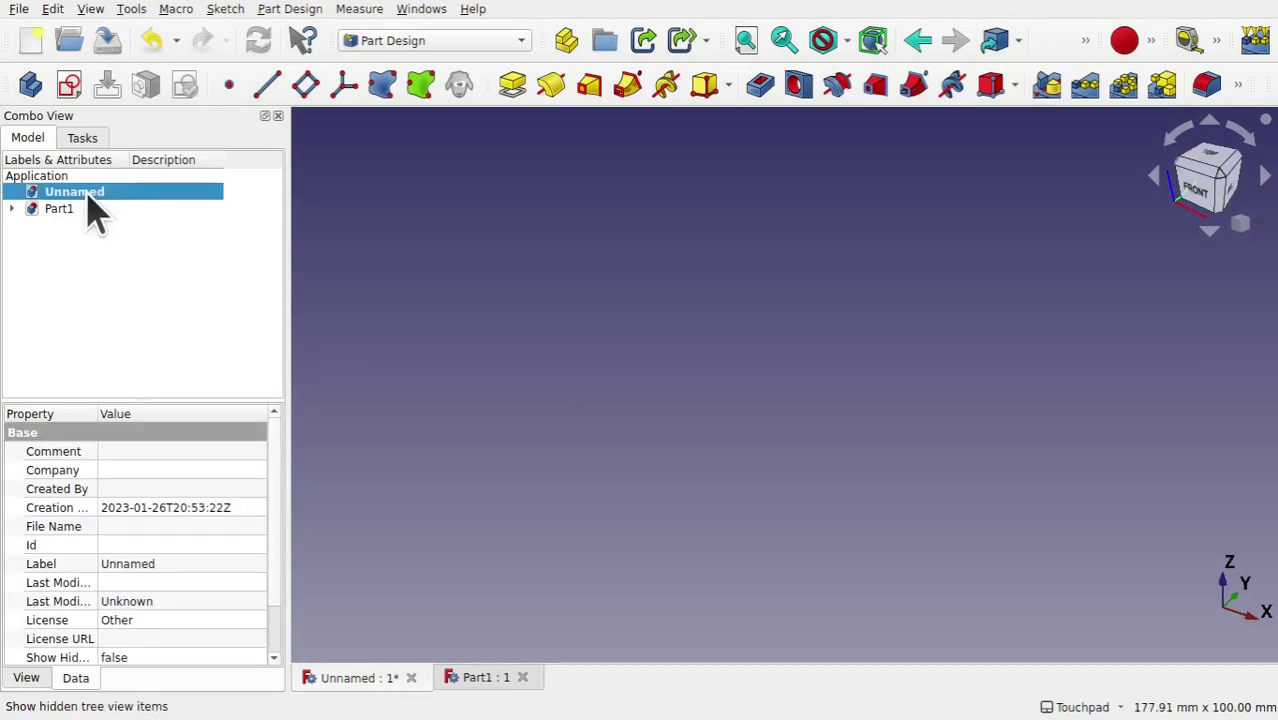
pyautogui.click(18, 10)
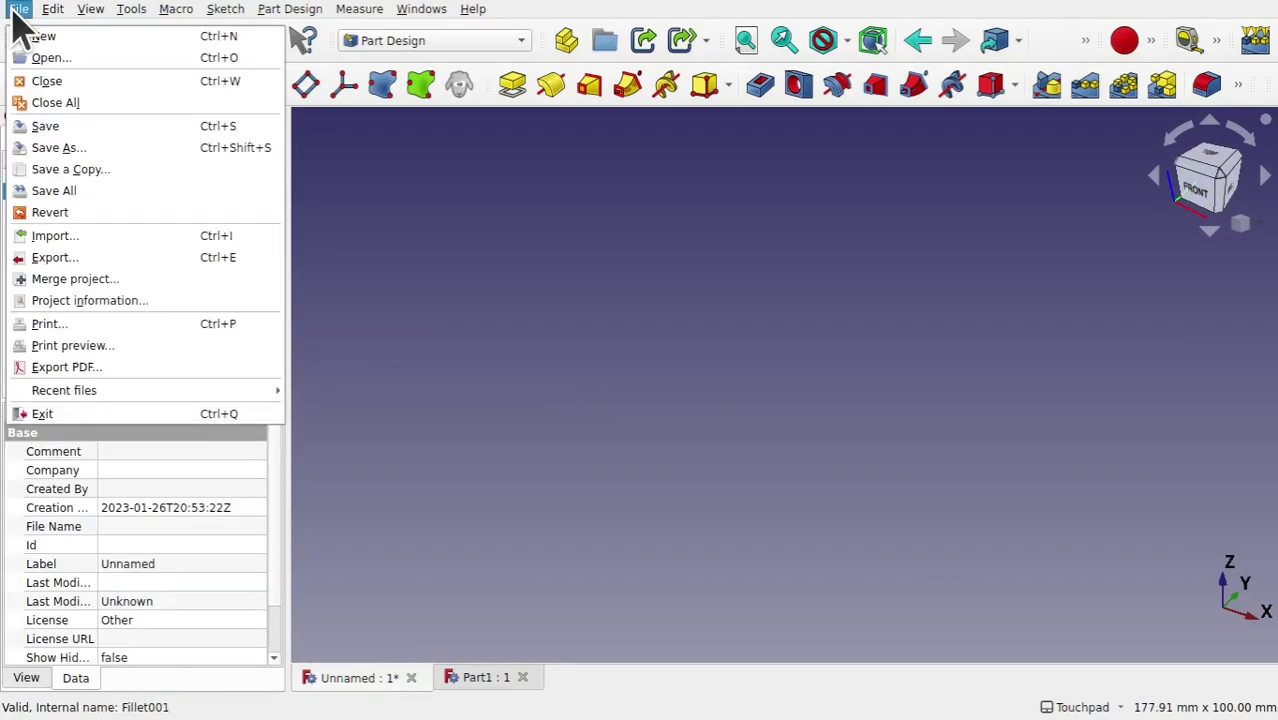
pyautogui.click(60, 148)
pyautogui.click(491, 521)
pyautogui.write('Part2')
pyautogui.press('Return')
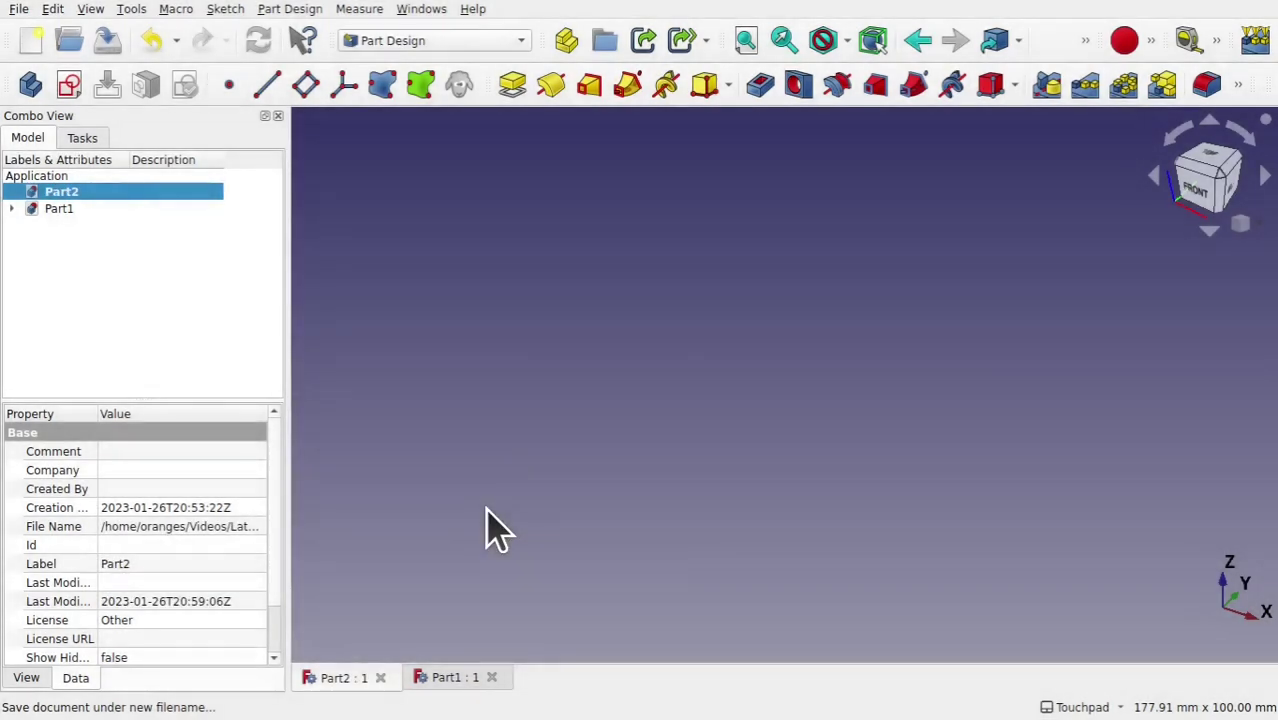
# Create a link to Part1's Fillet001 in the Part2 document, and delete that link again
pyautogui.doubleClick(60, 208)
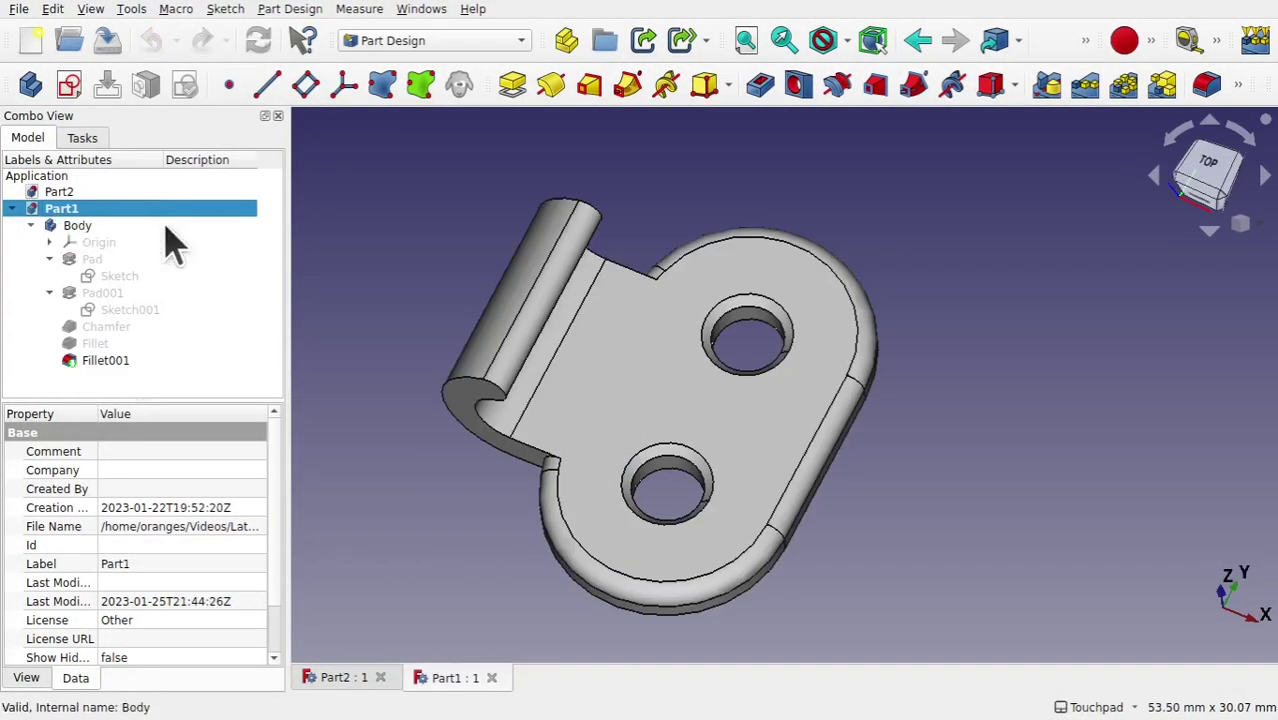
pyautogui.click(115, 359)
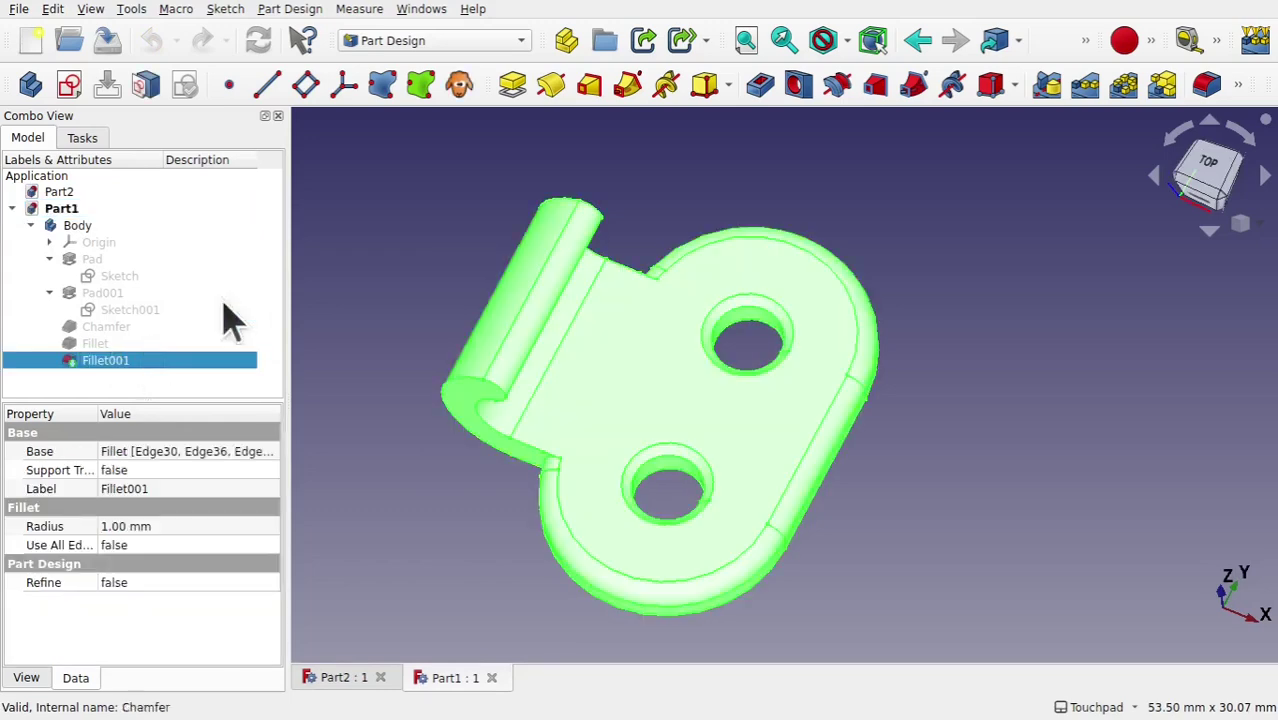
pyautogui.click(340, 678)
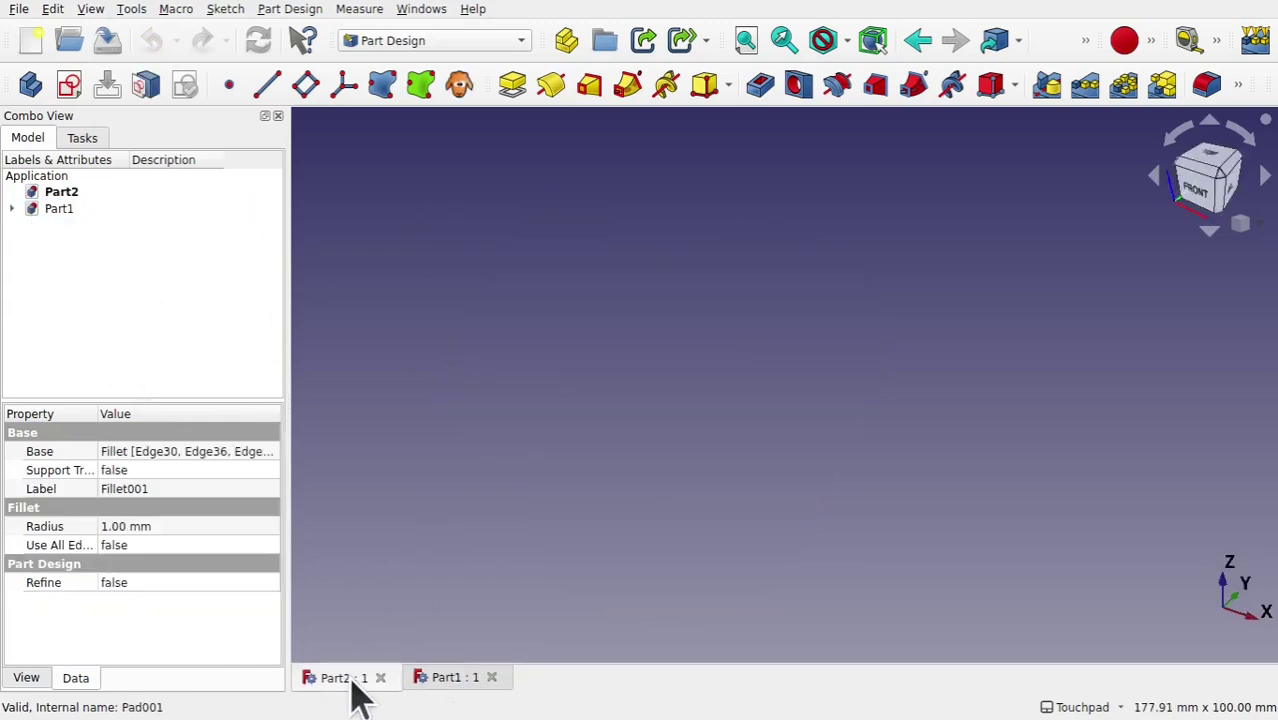
pyautogui.click(644, 42)
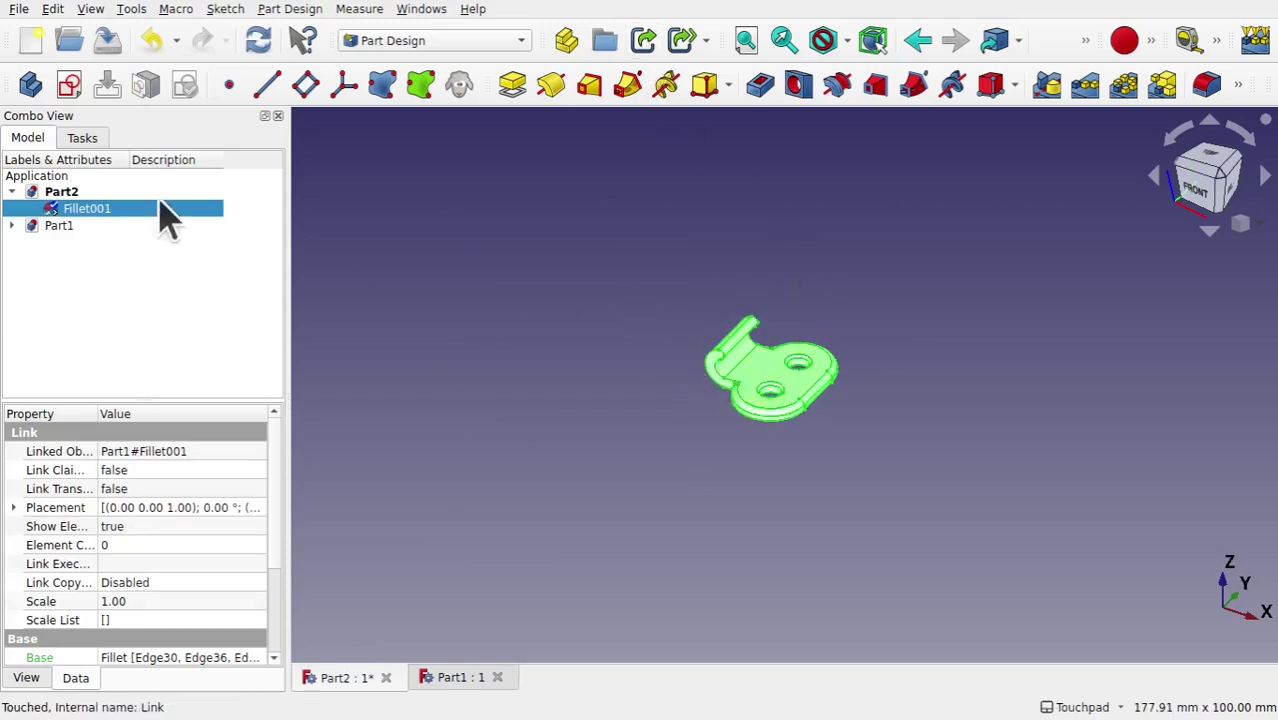
pyautogui.press('Delete')
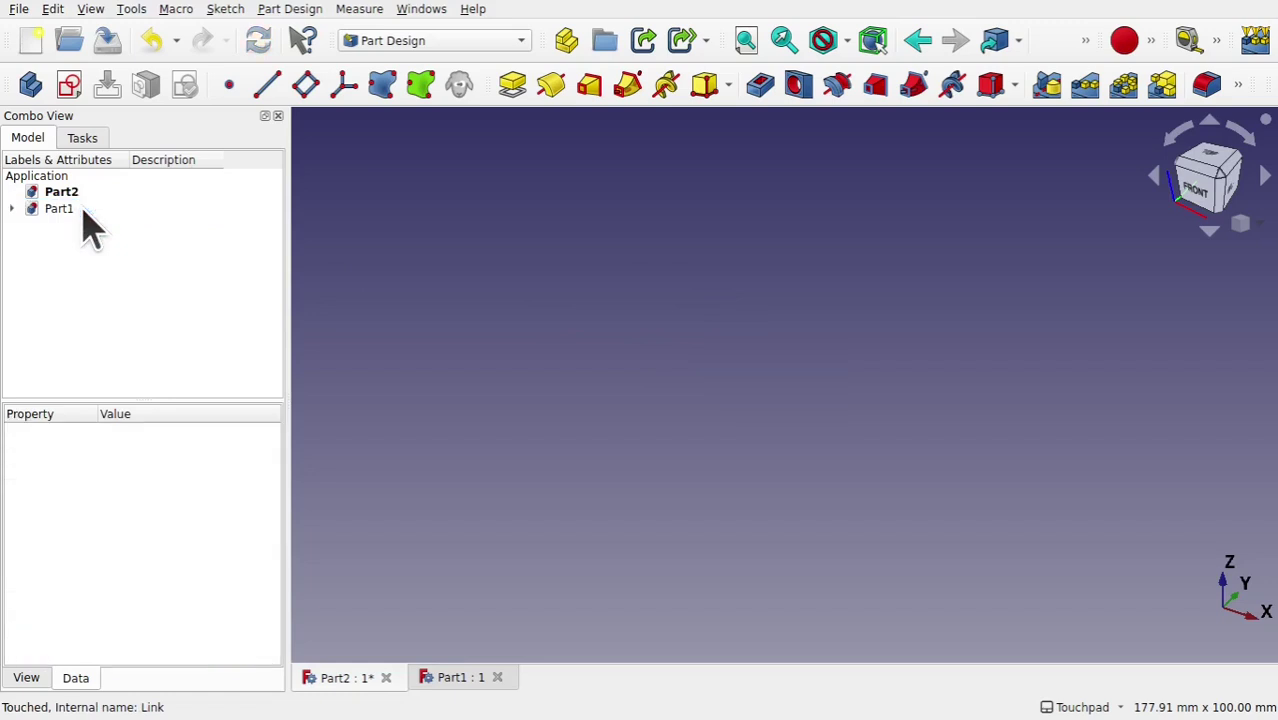
# Bring Fillet001 from Part1 into the Part2 document as a link directly through the model tree
pyautogui.doubleClick(58, 210)
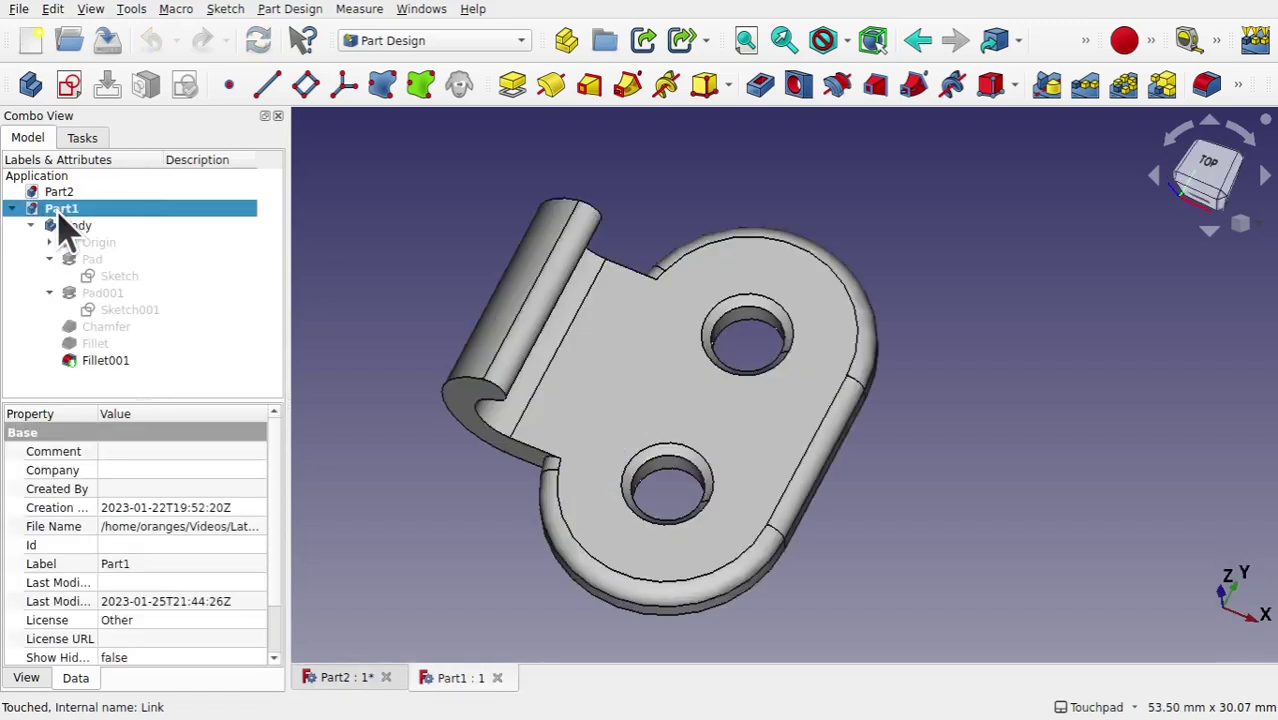
pyautogui.click(108, 362)
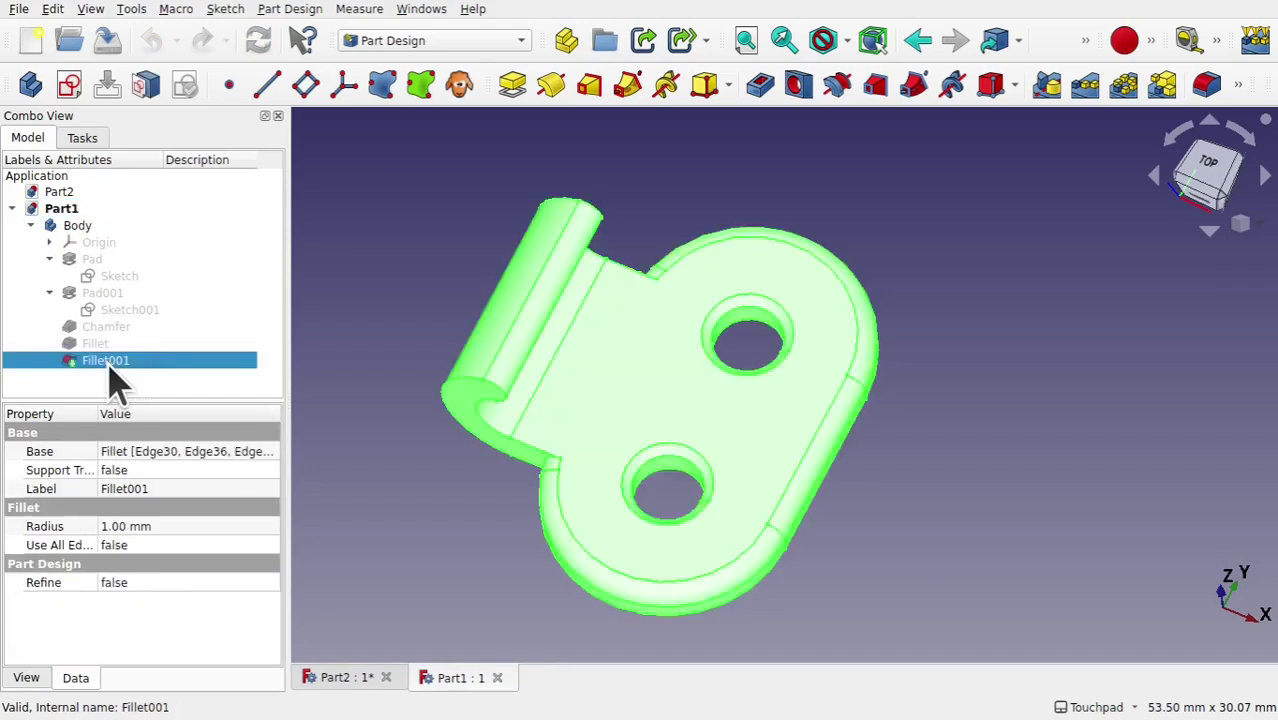
pyautogui.moveTo(108, 364); pyautogui.dragTo(85, 210)
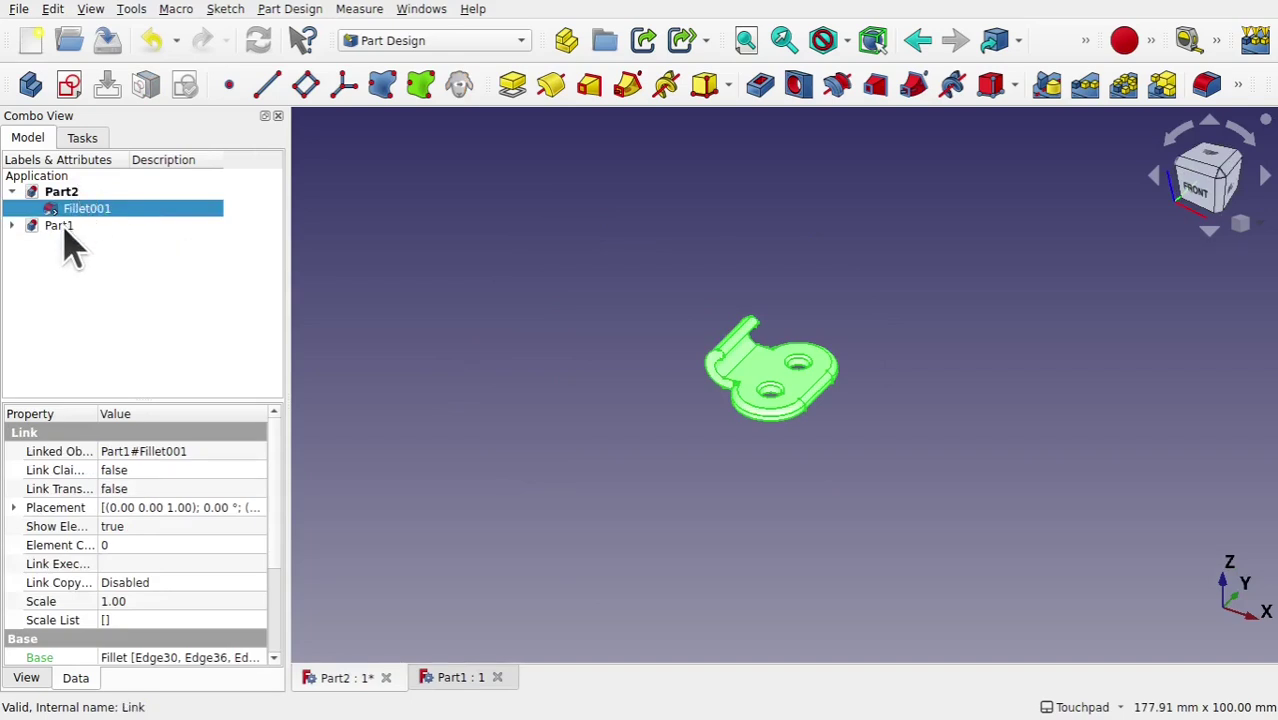
pyautogui.click(870, 460)
# Rotate the linked Fillet001 in Part2 by 180° about the Z axis with Transform
pyautogui.moveTo(727, 437); pyautogui.dragTo(850, 456, button='middle')
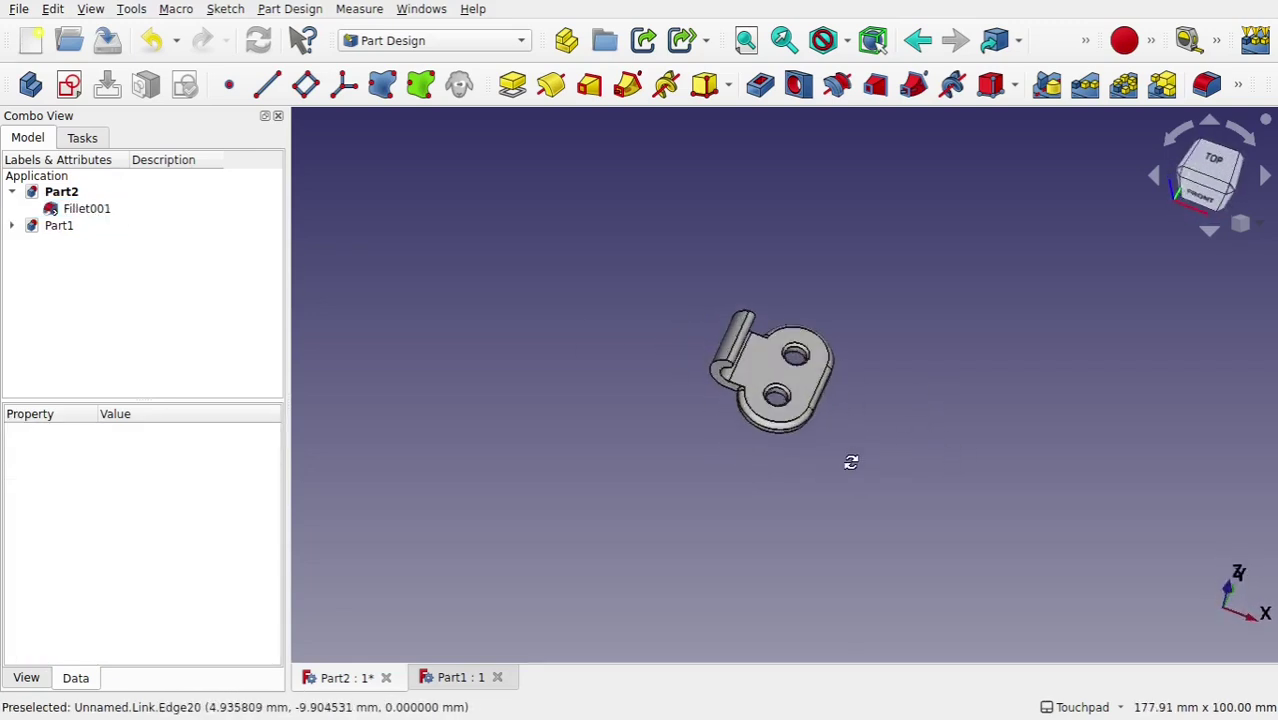
pyautogui.click(1203, 166)
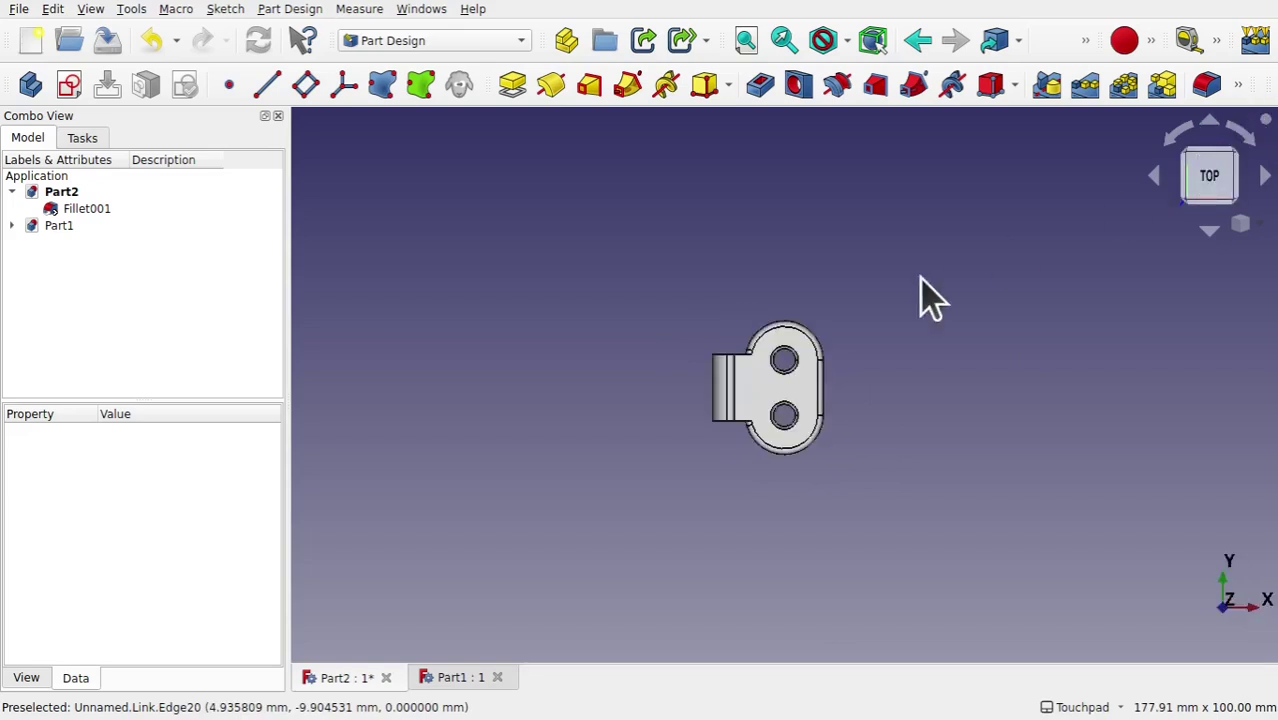
pyautogui.moveTo(885, 385); pyautogui.dragTo(893, 425, button='middle')
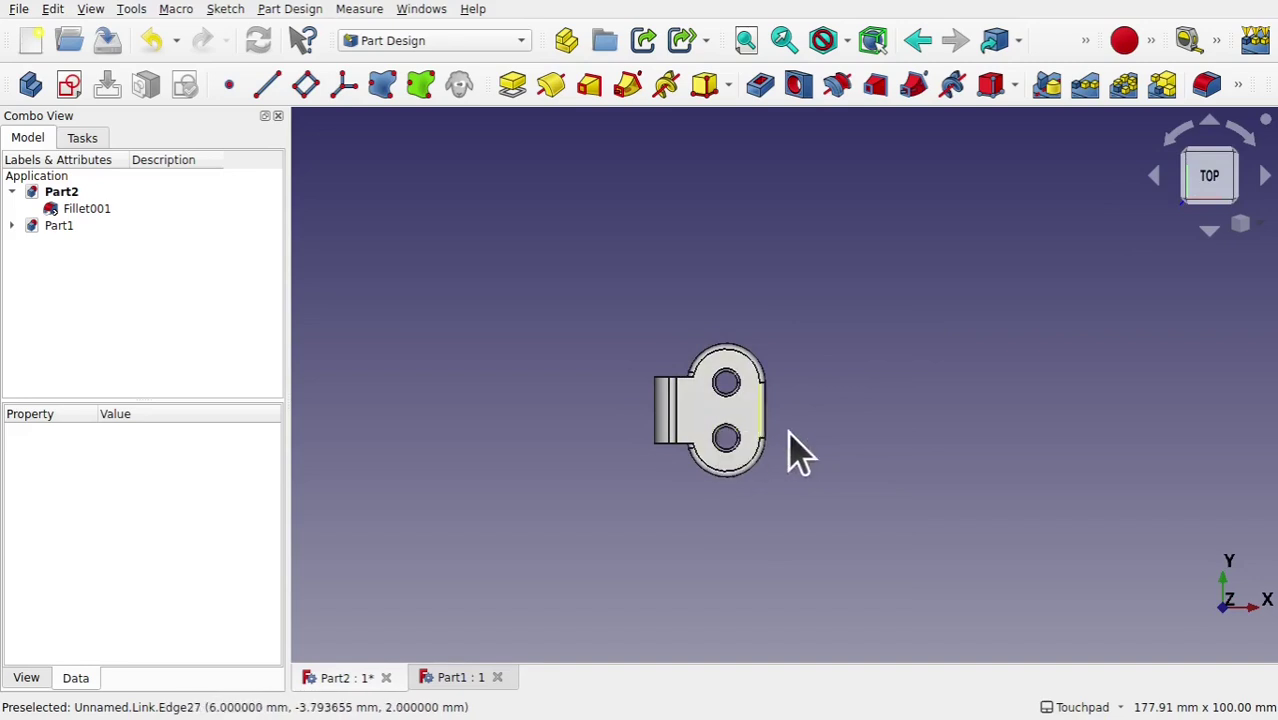
pyautogui.click(96, 209)
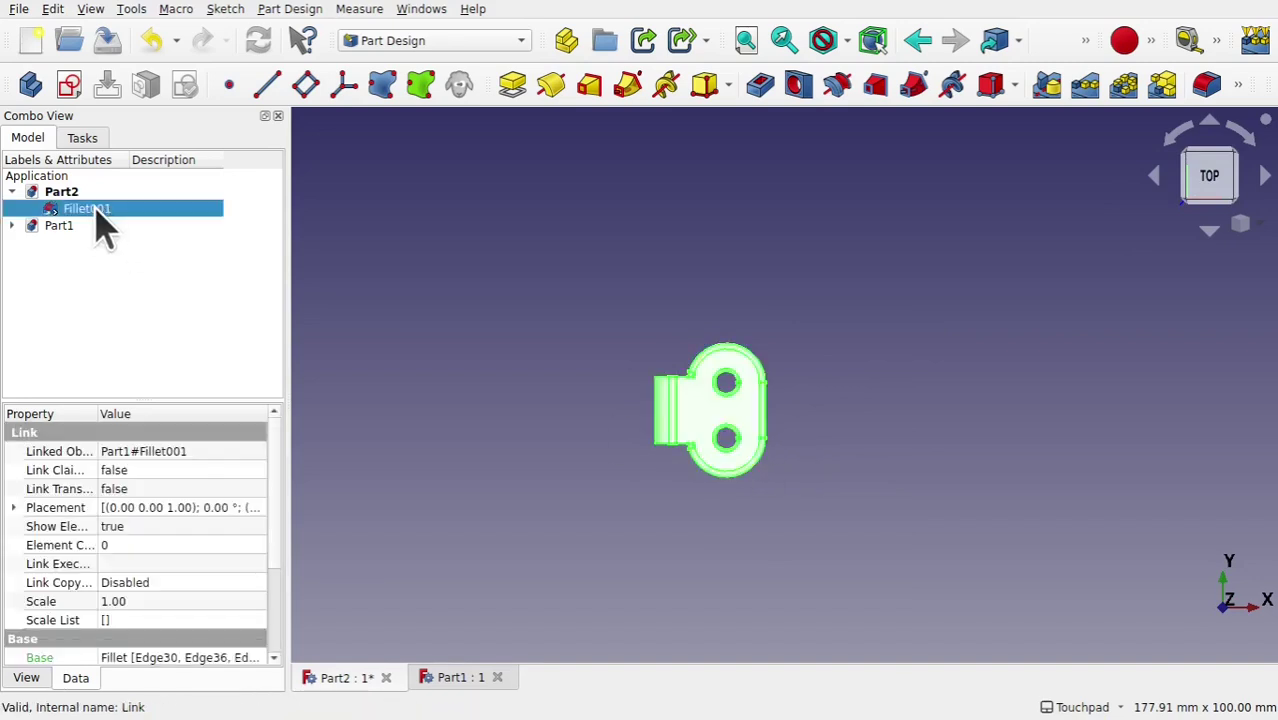
pyautogui.rightClick(104, 229)
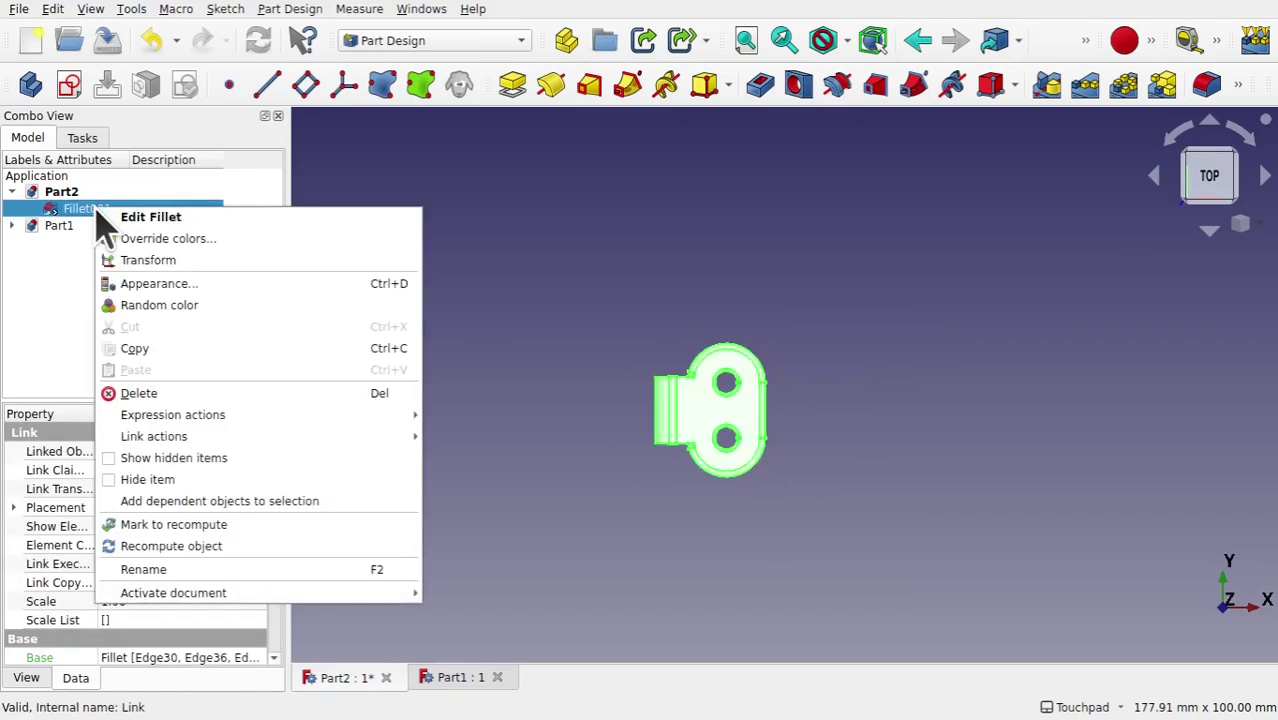
pyautogui.click(205, 262)
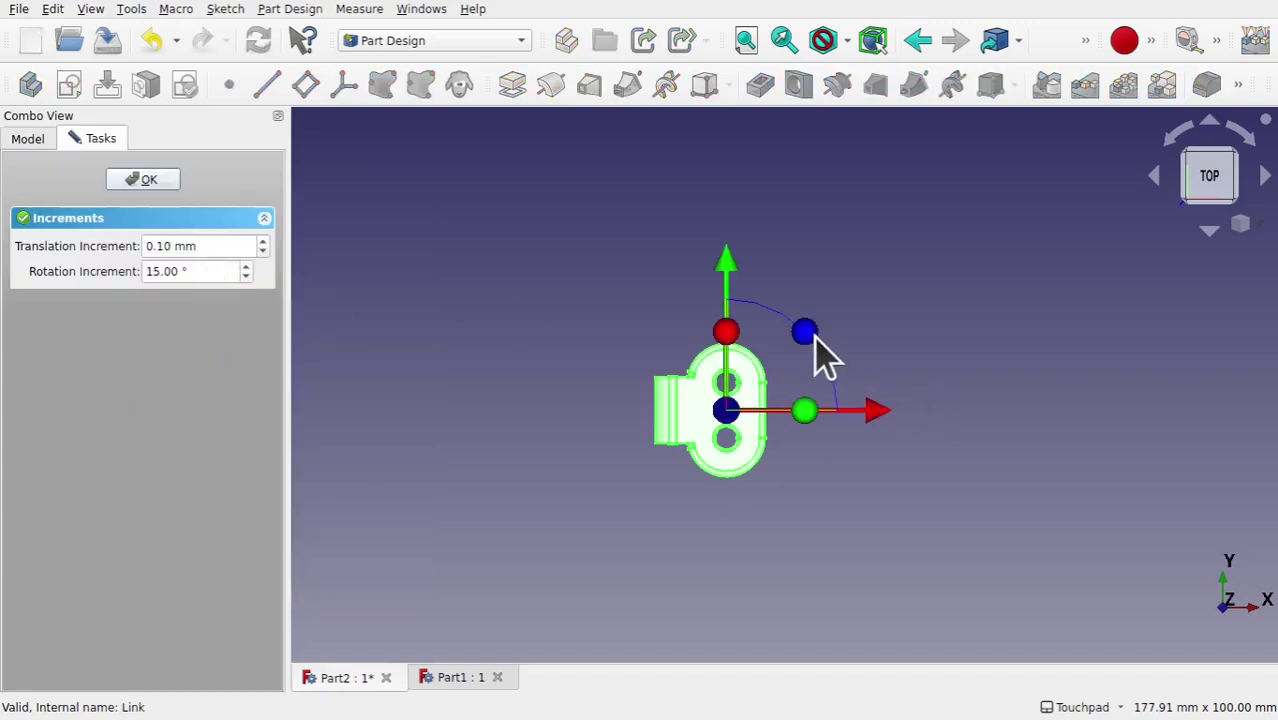
pyautogui.moveTo(819, 346); pyautogui.dragTo(672, 475)
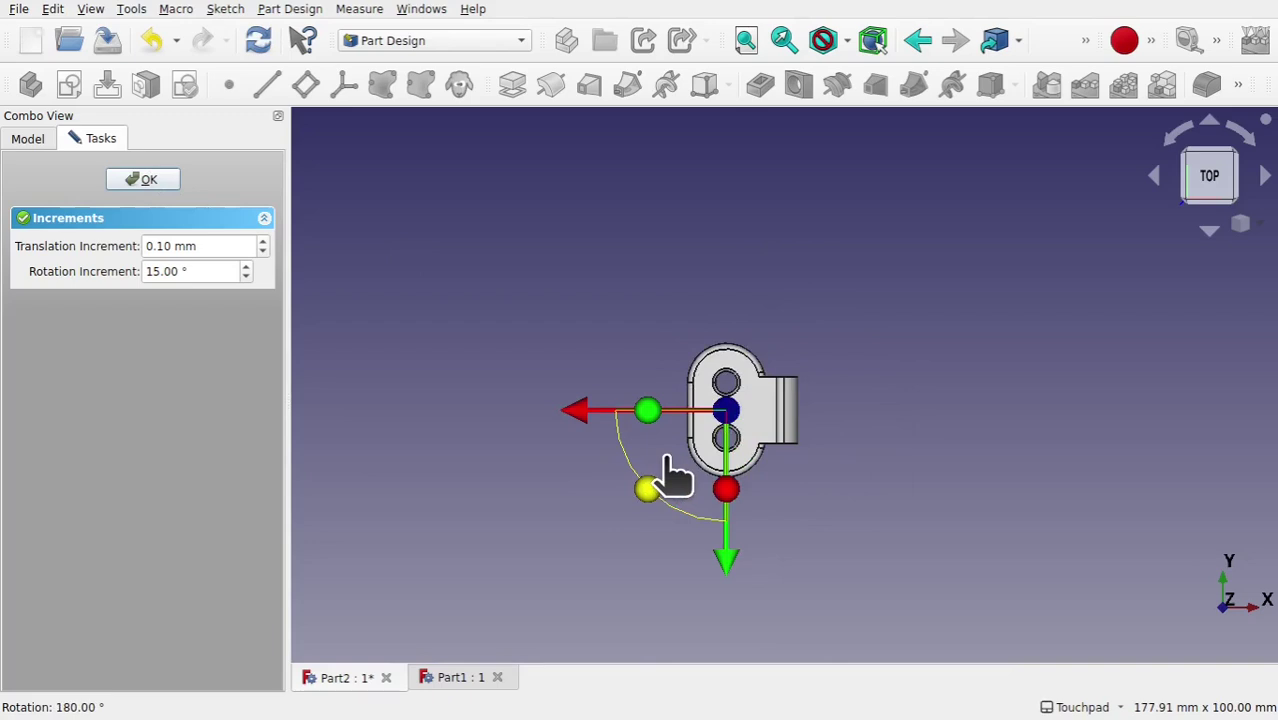
pyautogui.click(155, 180)
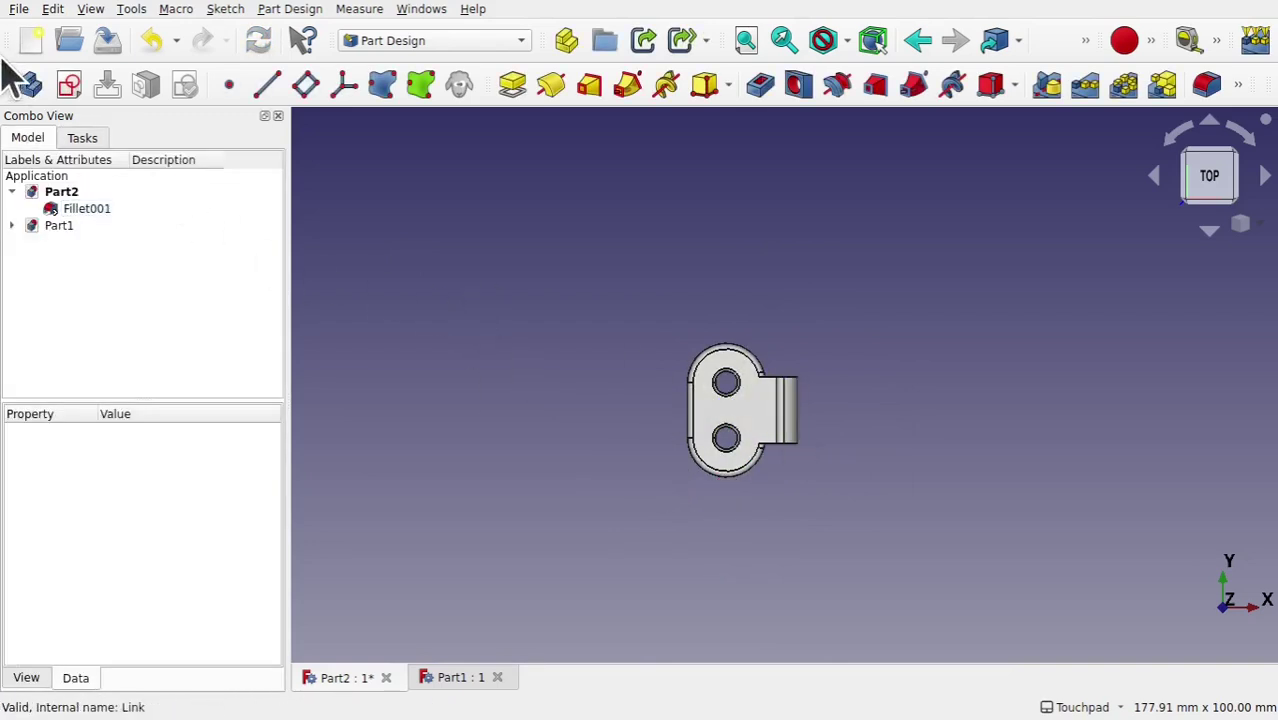
# Create a new body in Part2 and start a sketch on its XZ plane
pyautogui.click(31, 84)
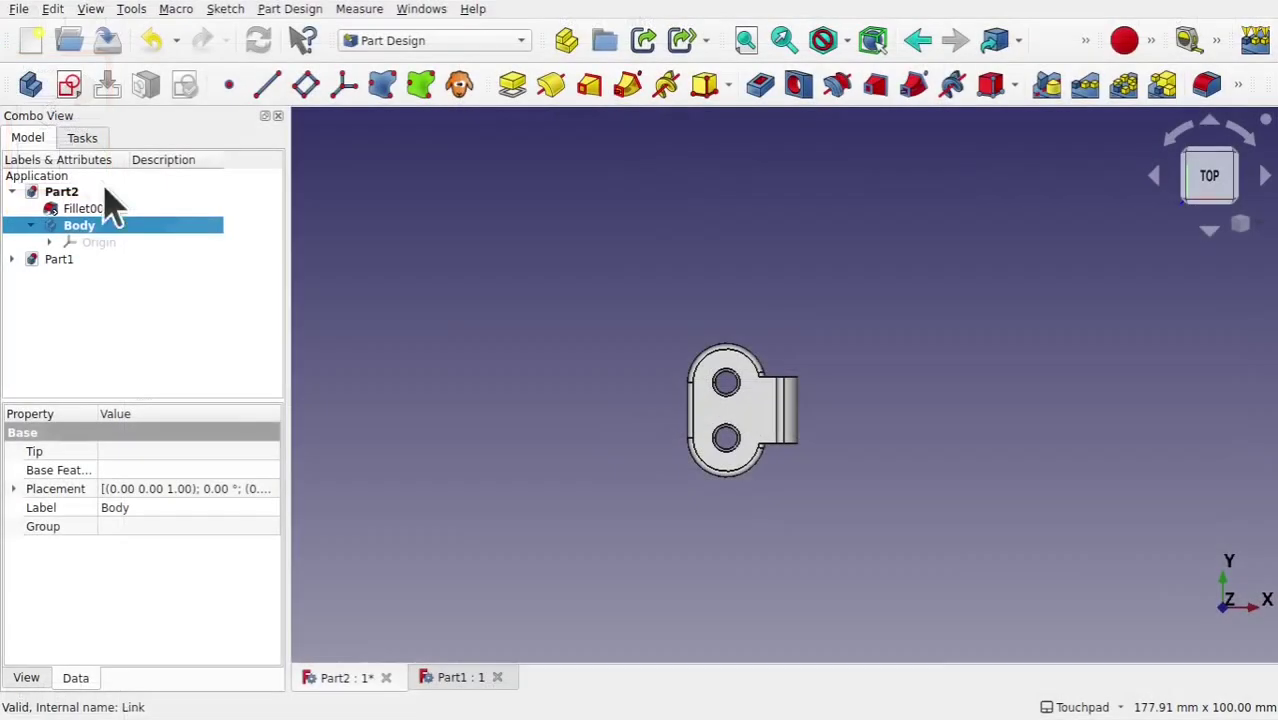
pyautogui.click(69, 85)
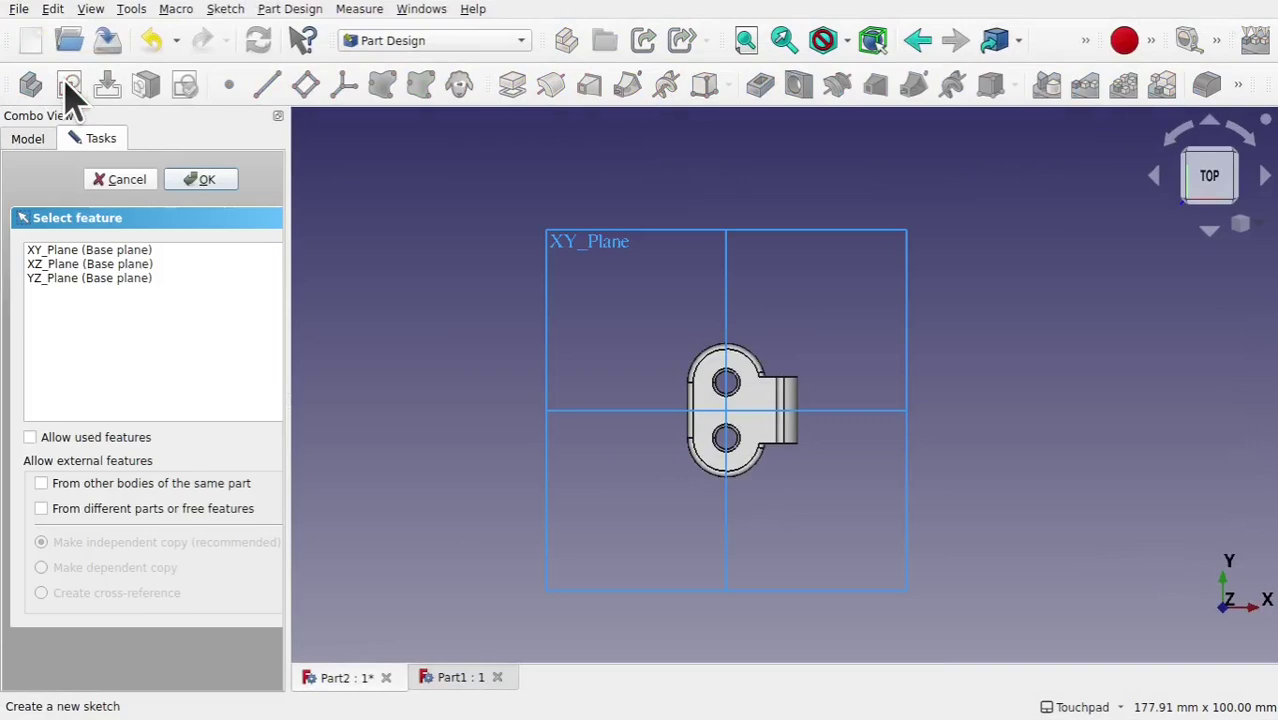
pyautogui.keyDown('alt'); pyautogui.moveTo(736, 442); pyautogui.dragTo(702, 277); pyautogui.keyUp('alt')
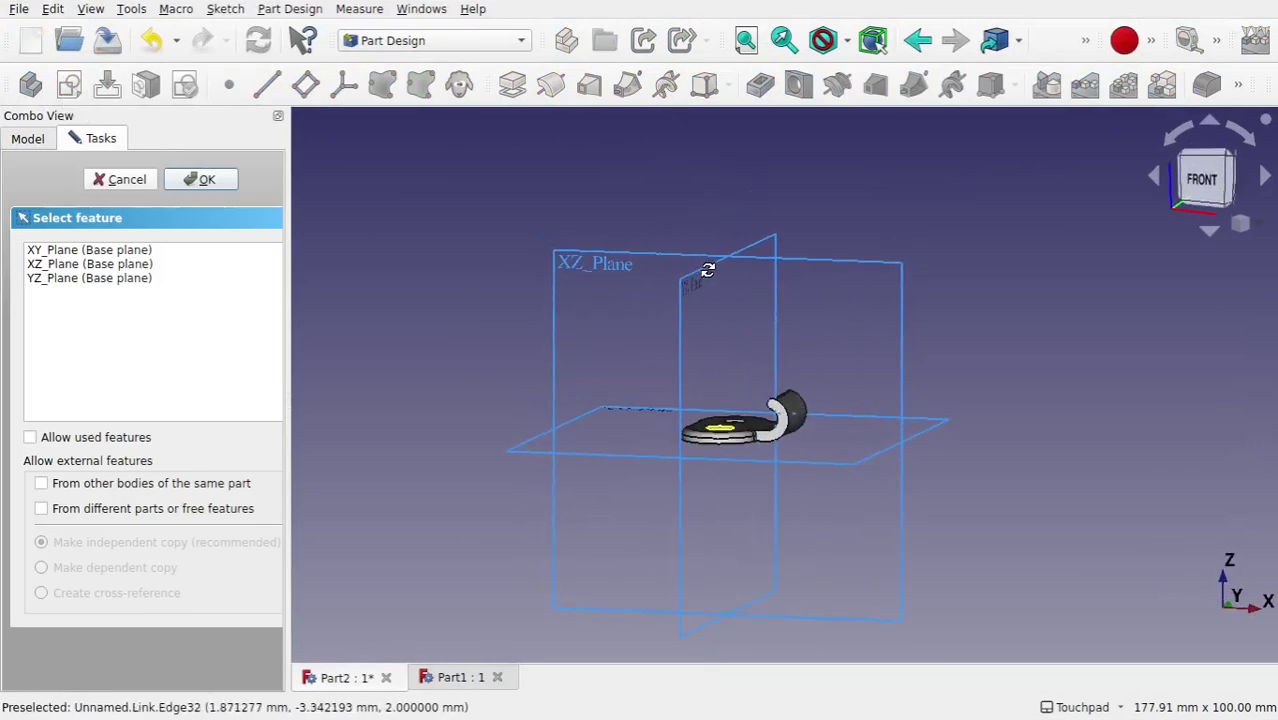
pyautogui.click(588, 266)
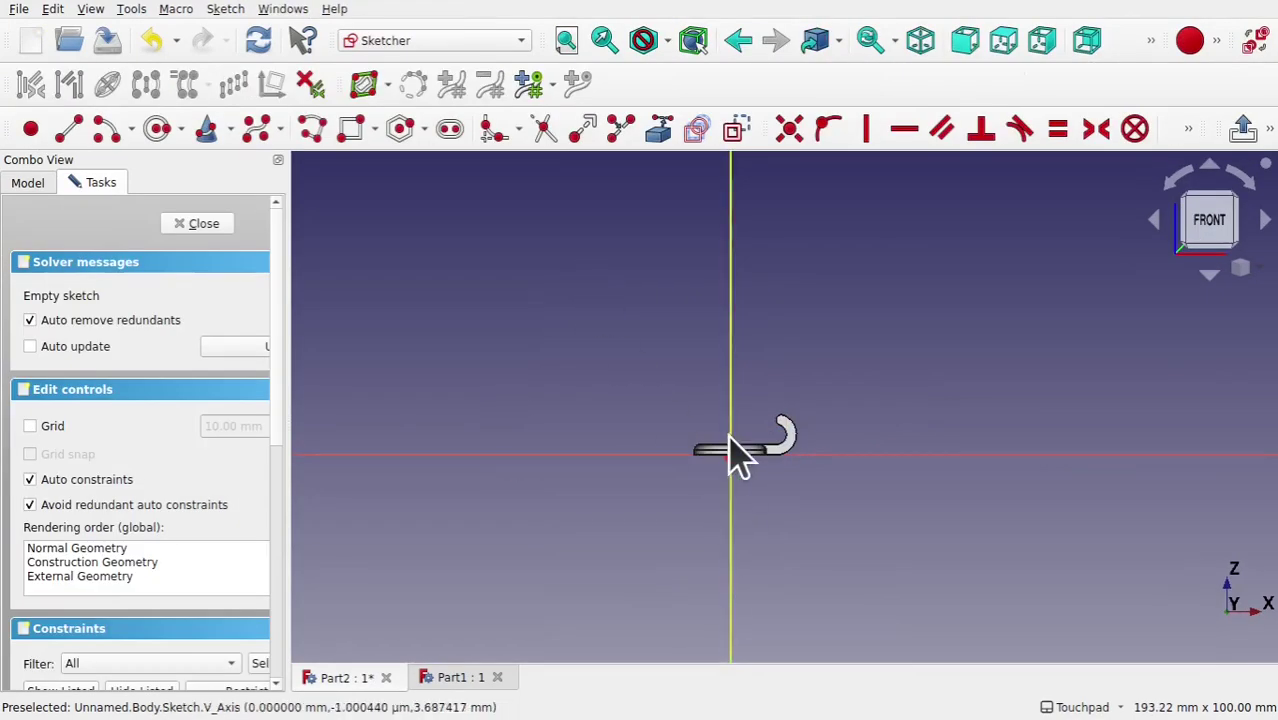
# Move the linked Fillet001 15.5 mm along its own X axis, in the global negative X direction, with Transform
pyautogui.moveTo(757, 395); pyautogui.dragTo(812, 458, button='middle')
pyautogui.moveTo(754, 421); pyautogui.dragTo(777, 371, button='middle')
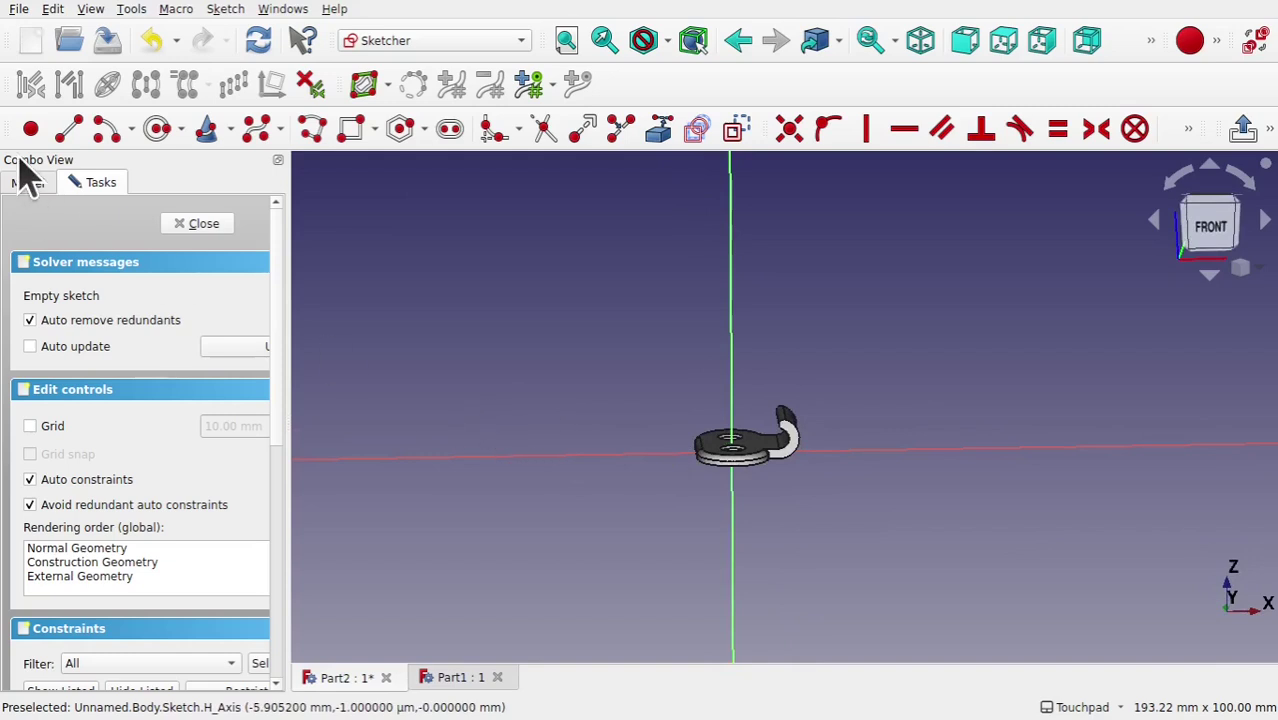
pyautogui.click(29, 184)
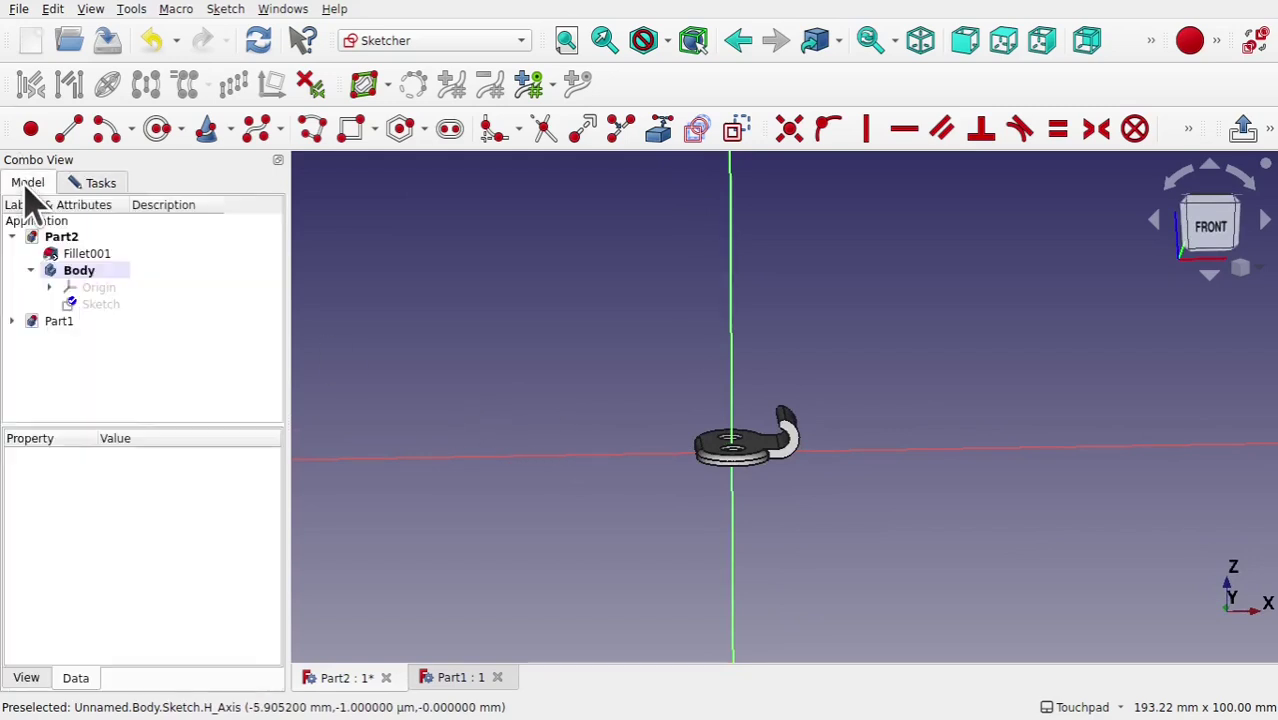
pyautogui.click(80, 254)
pyautogui.rightClick(82, 268)
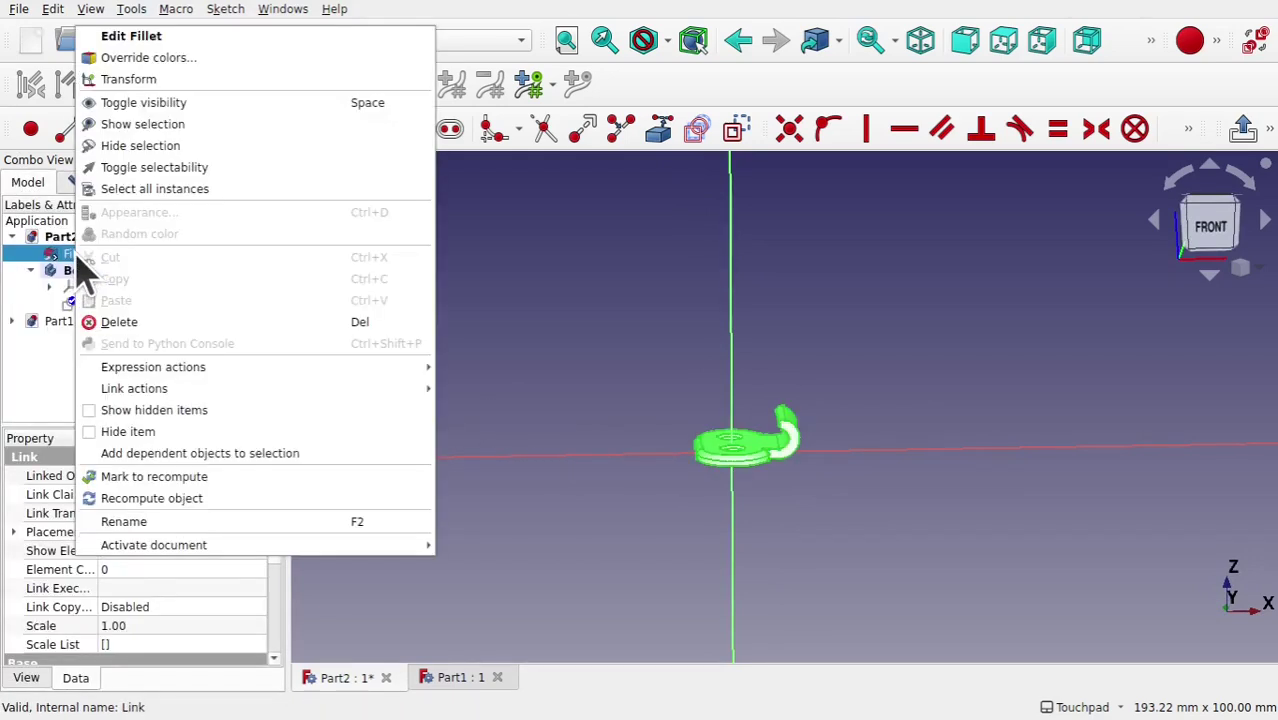
pyautogui.click(188, 78)
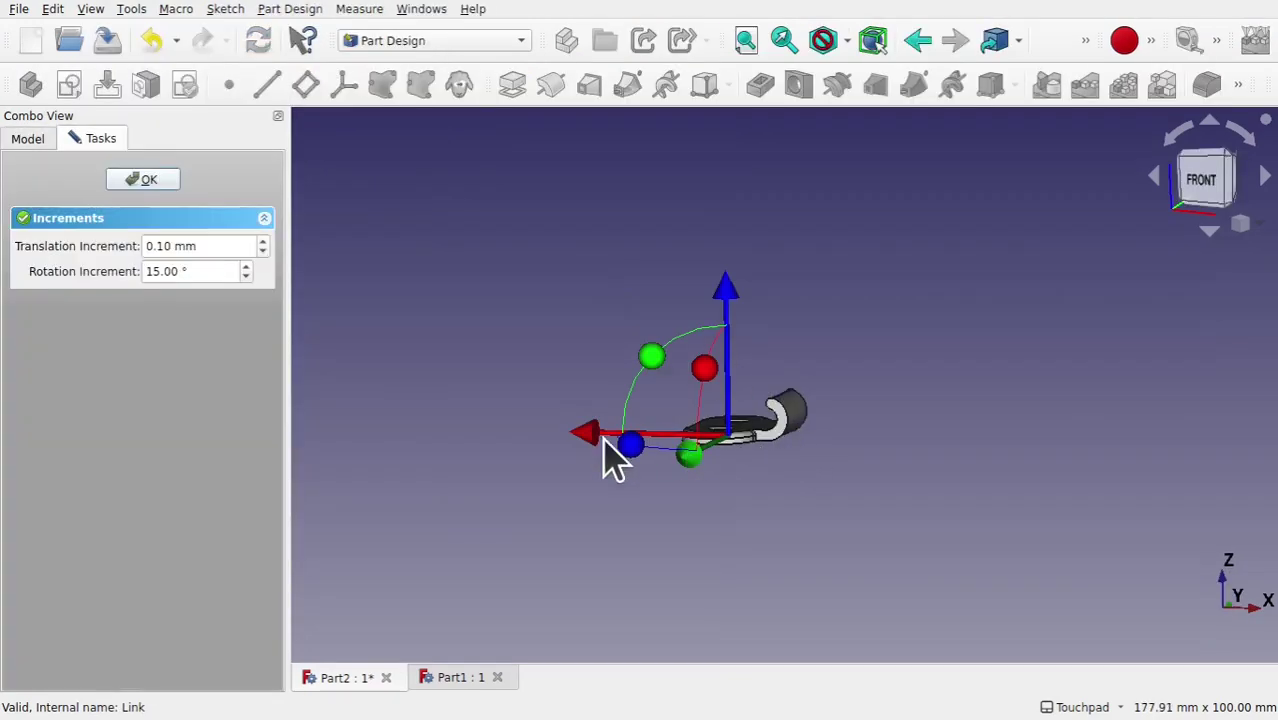
pyautogui.moveTo(582, 432); pyautogui.dragTo(504, 440)
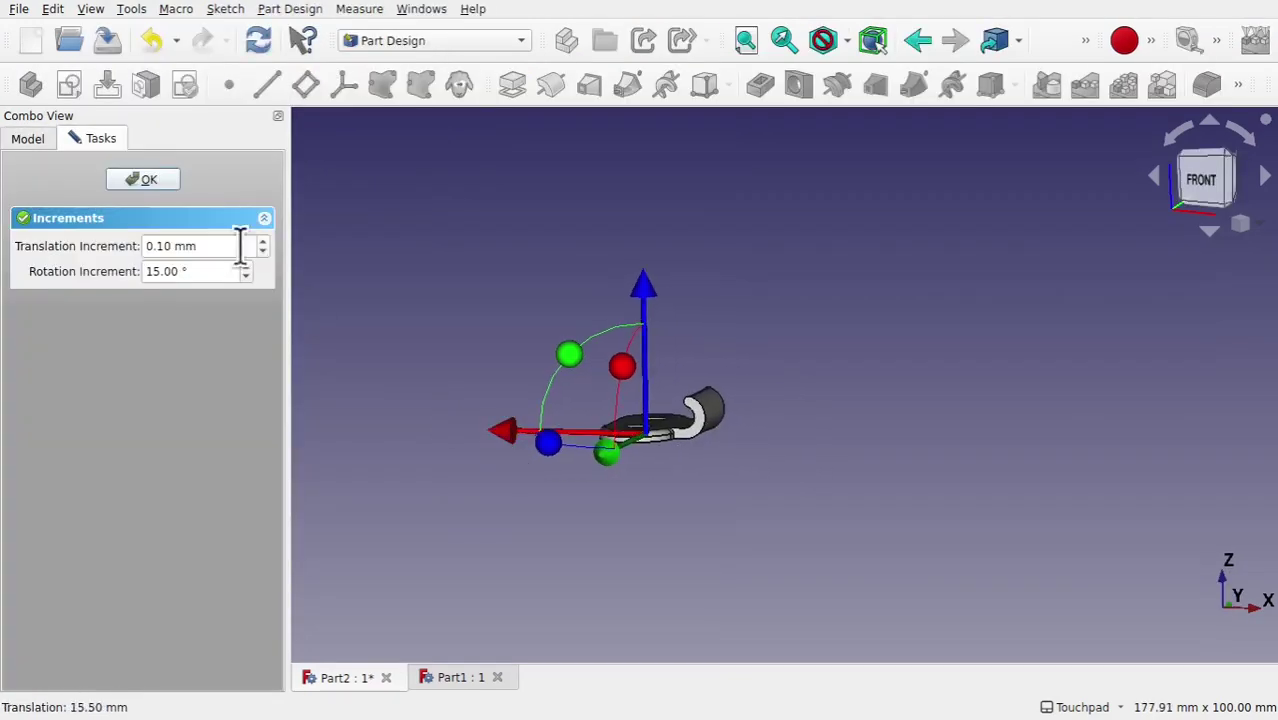
pyautogui.click(157, 179)
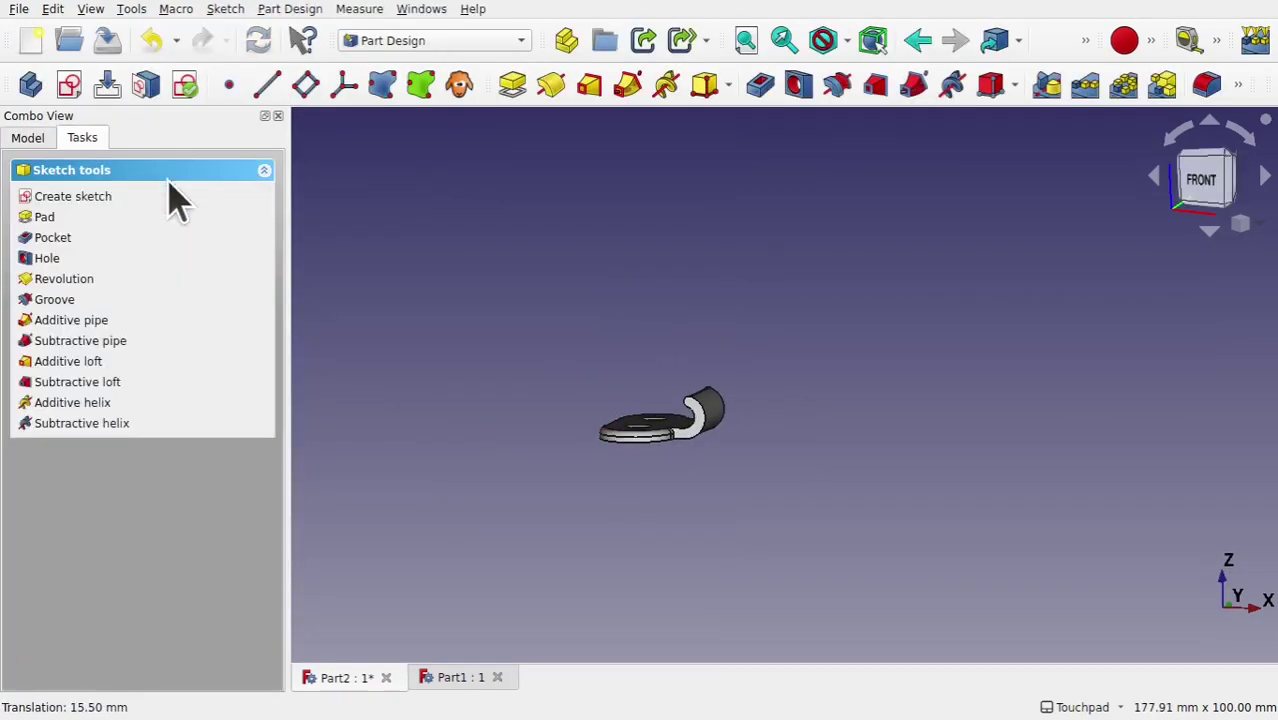
pyautogui.click(30, 140)
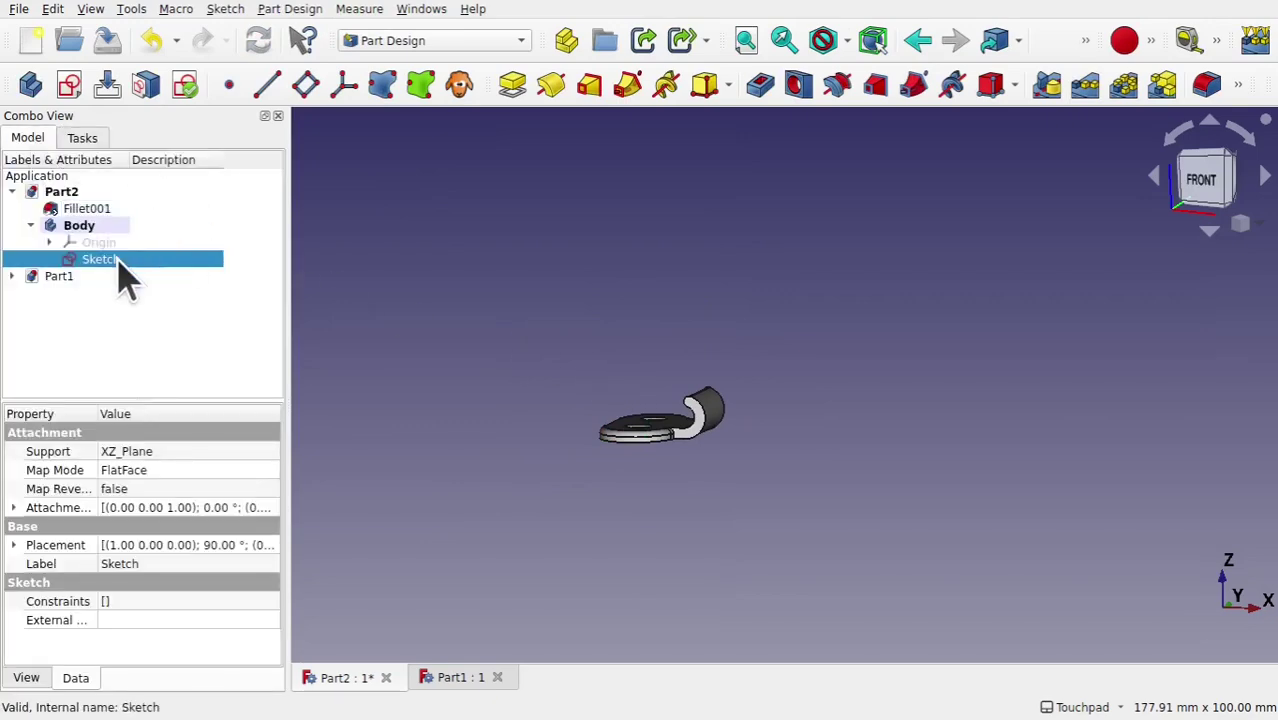
pyautogui.doubleClick(118, 263)
pyautogui.moveTo(727, 428)
pyautogui.keyDown('alt'); pyautogui.mouseDown()
pyautogui.moveTo(726, 521)
pyautogui.moveTo(710, 430)
pyautogui.mouseUp(); pyautogui.keyUp('alt')
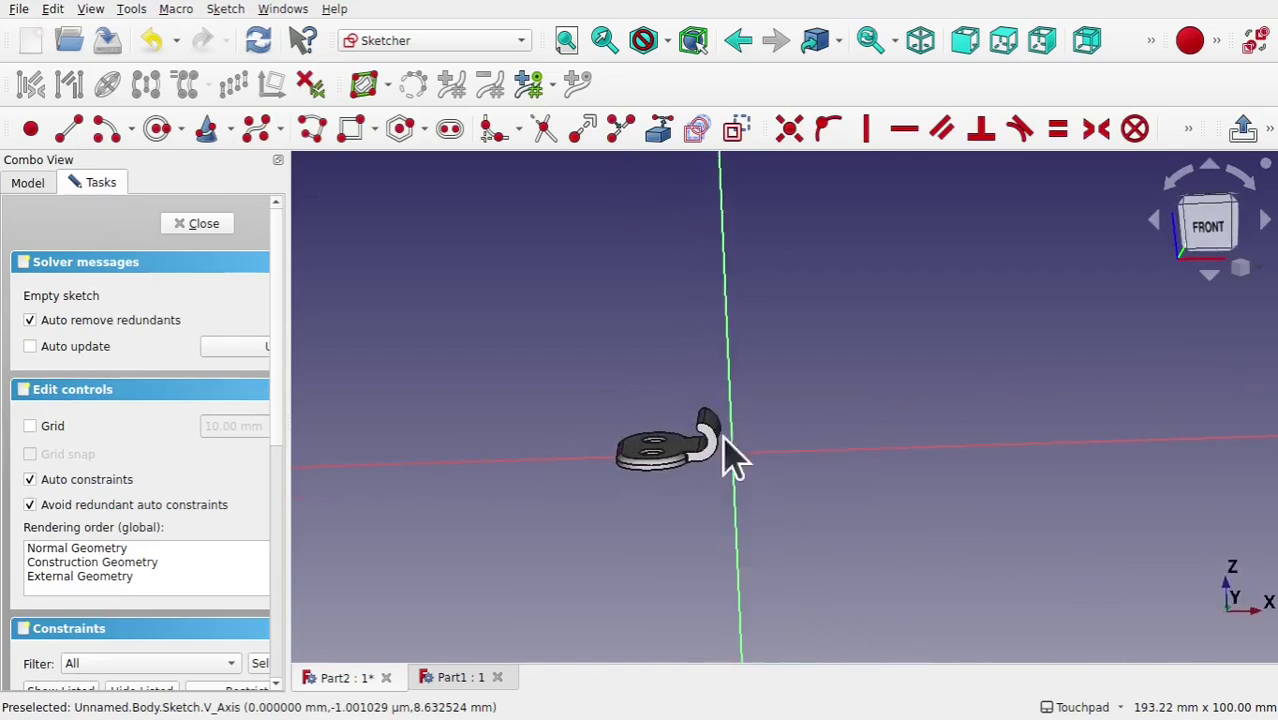
pyautogui.keyDown('alt'); pyautogui.moveTo(804, 491); pyautogui.dragTo(787, 400); pyautogui.keyUp('alt')
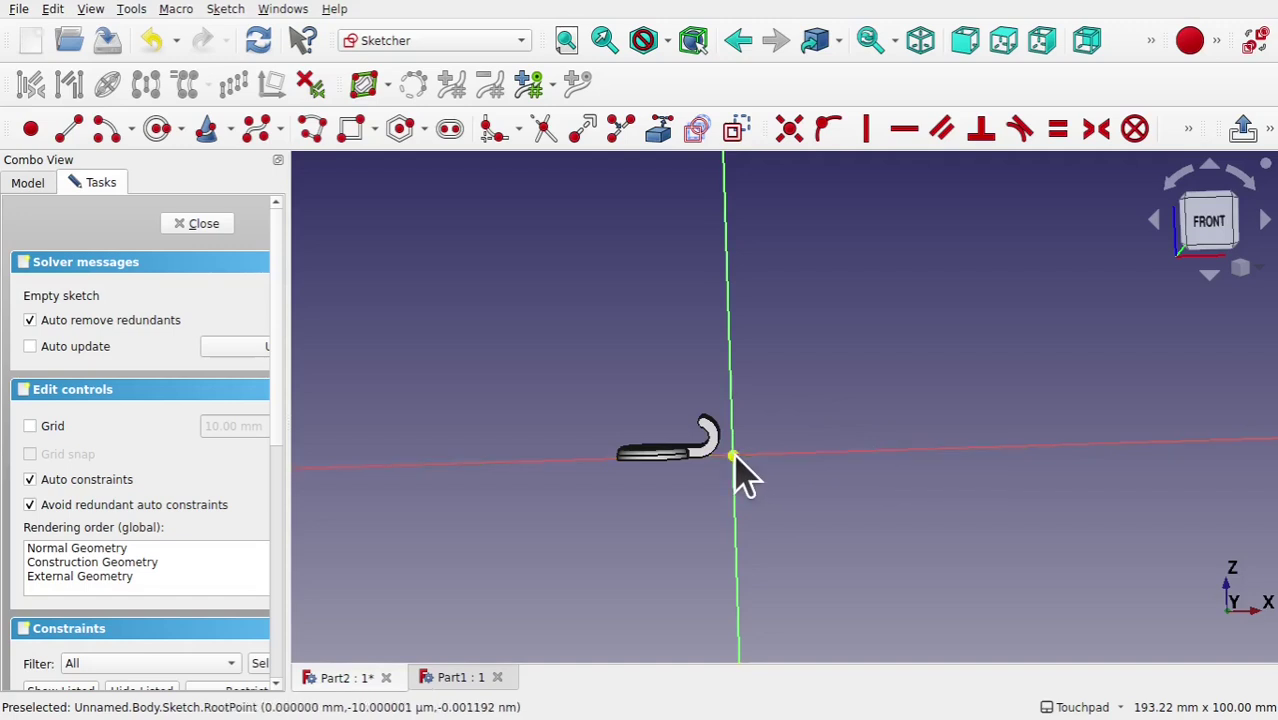
pyautogui.click(27, 185)
pyautogui.click(88, 255)
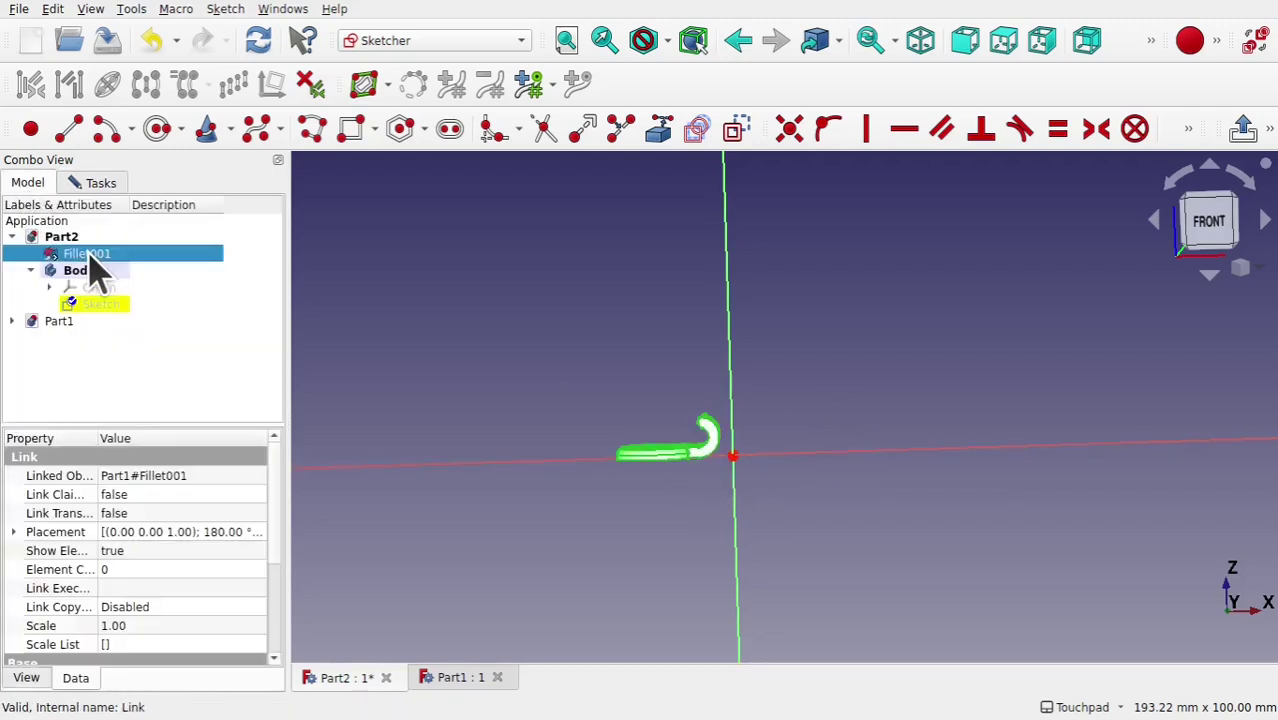
pyautogui.rightClick(90, 262)
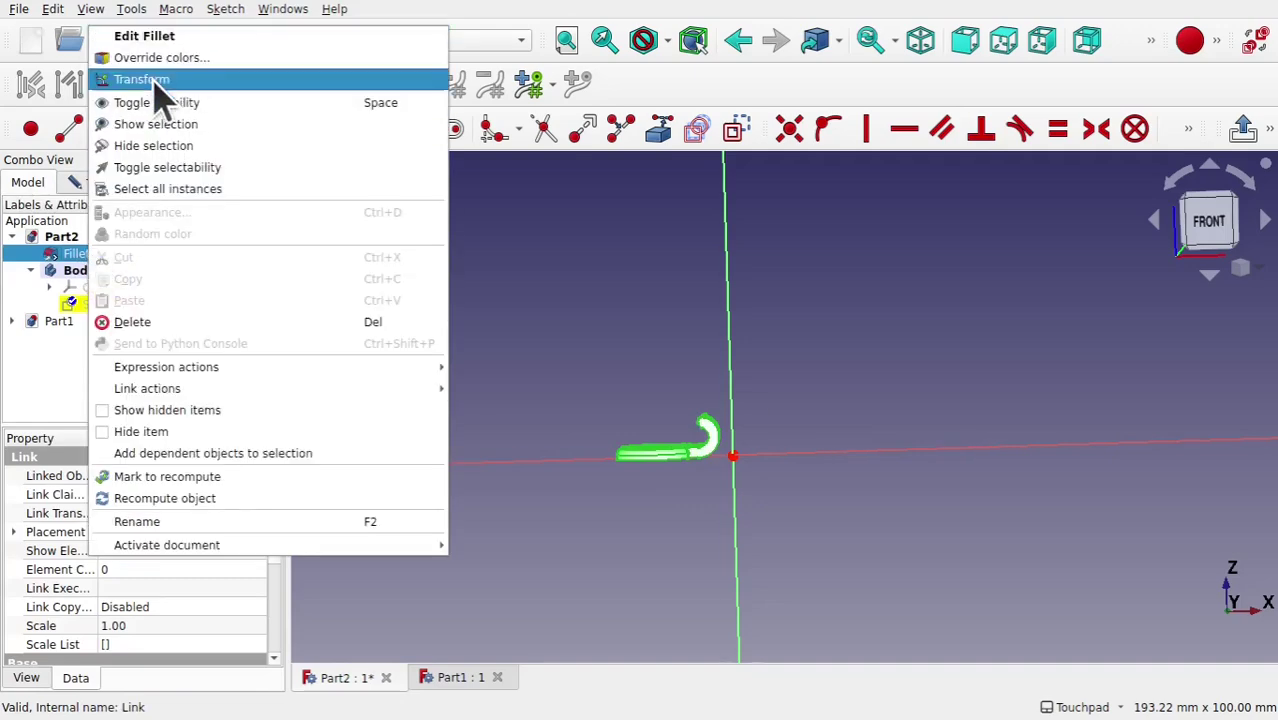
pyautogui.press('Escape')
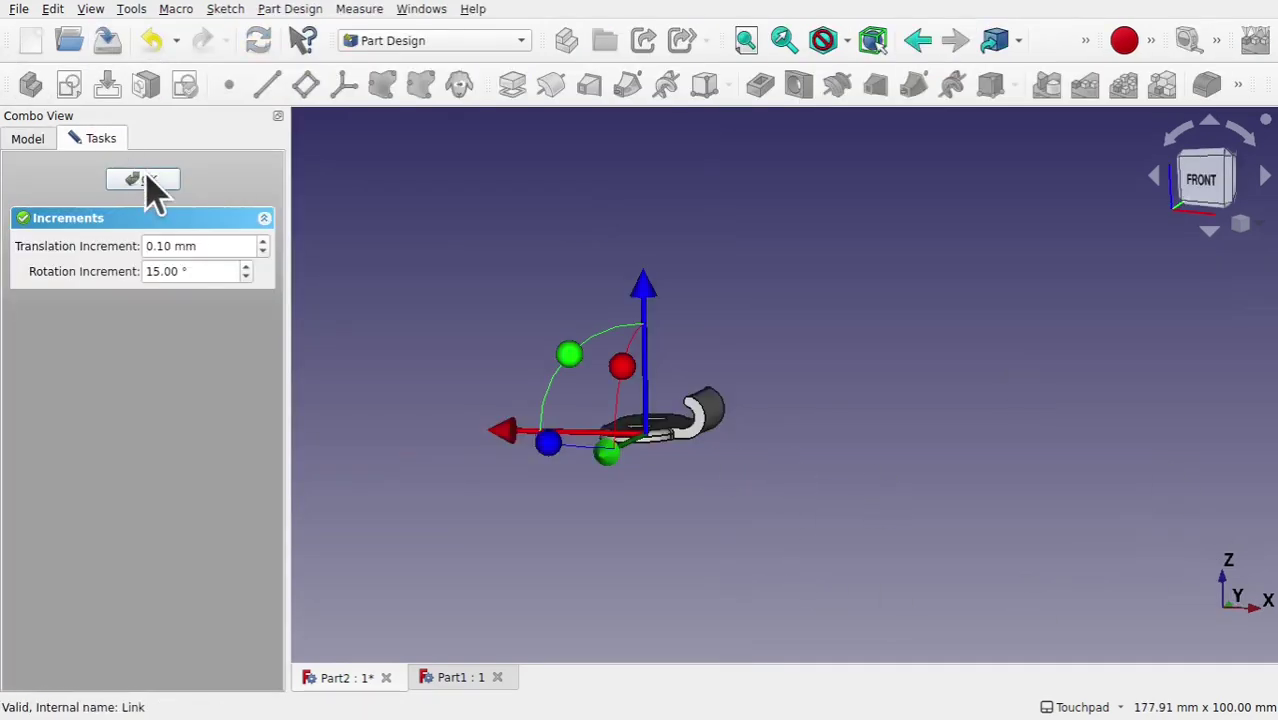
pyautogui.click(143, 180)
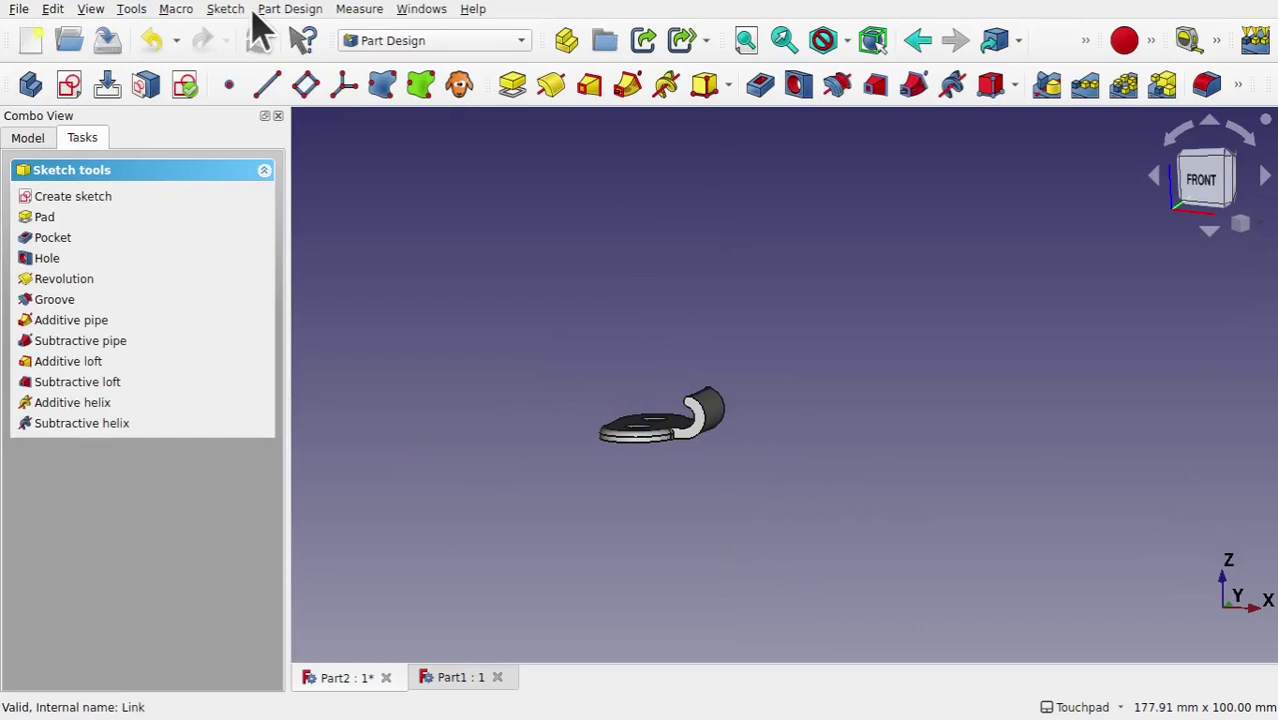
# Show the axis cross in the 3D view to reveal the origin beside the linked Fillet001
pyautogui.click(97, 12)
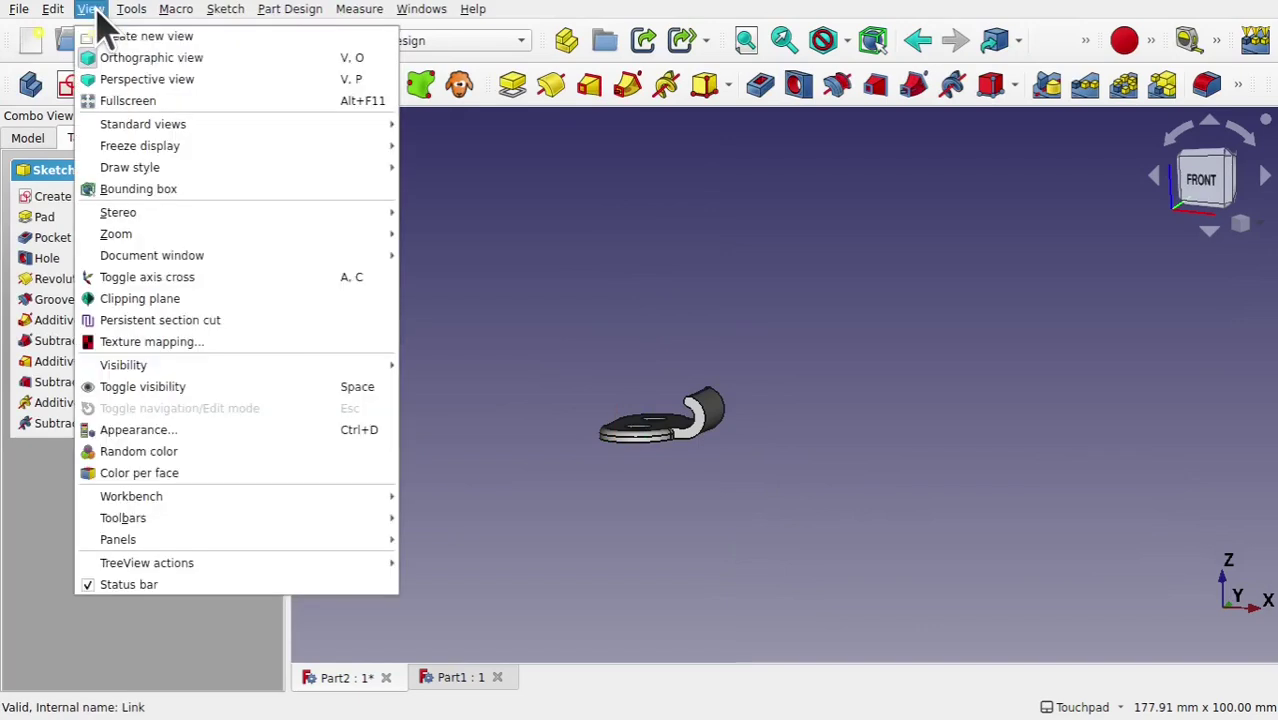
pyautogui.click(197, 275)
pyautogui.keyDown('alt'); pyautogui.moveTo(713, 442); pyautogui.dragTo(762, 433); pyautogui.keyUp('alt')
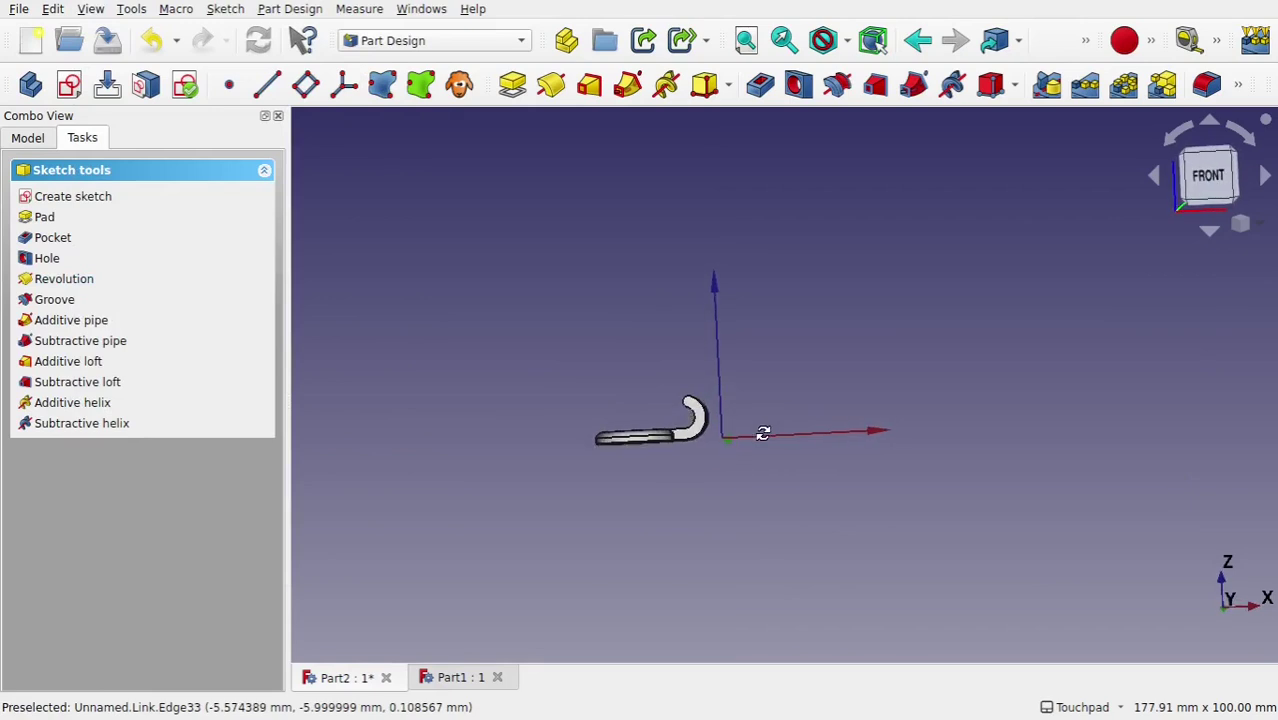
# Move the linked Fillet001 -2.8 mm along Z and 0.2 mm along its own X axis with Transform
pyautogui.click(28, 140)
pyautogui.click(90, 211)
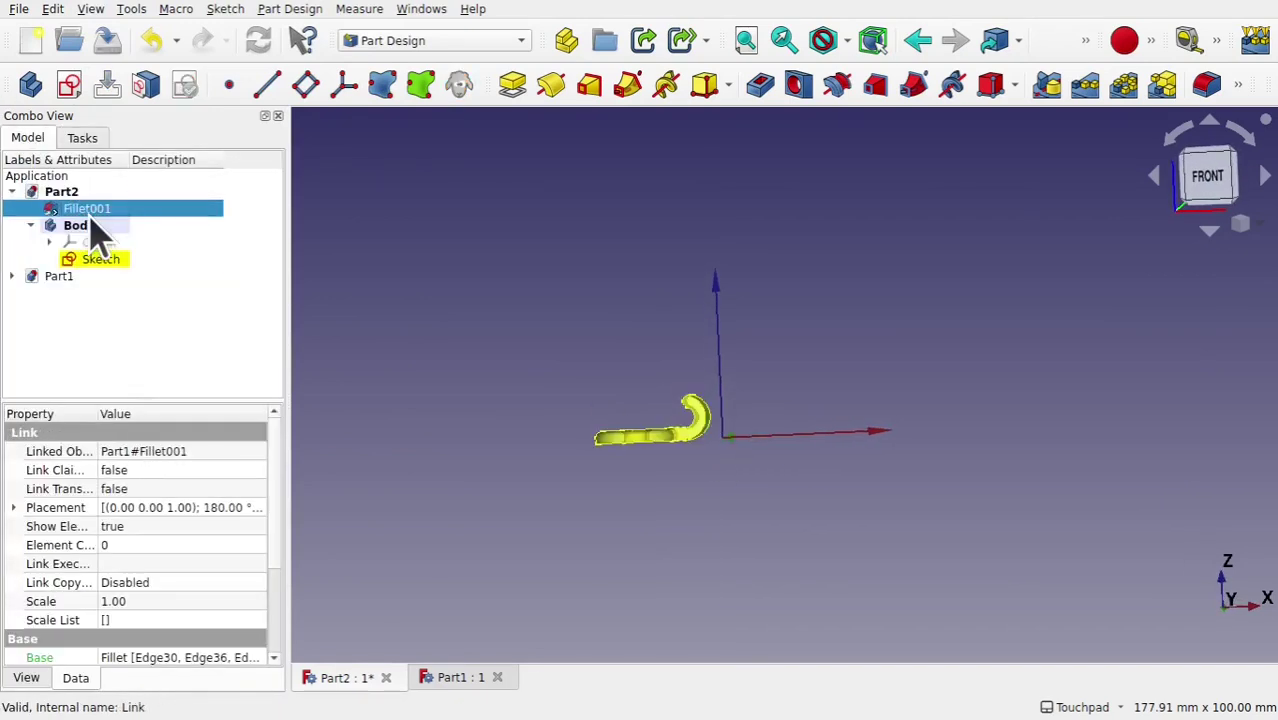
pyautogui.rightClick(92, 228)
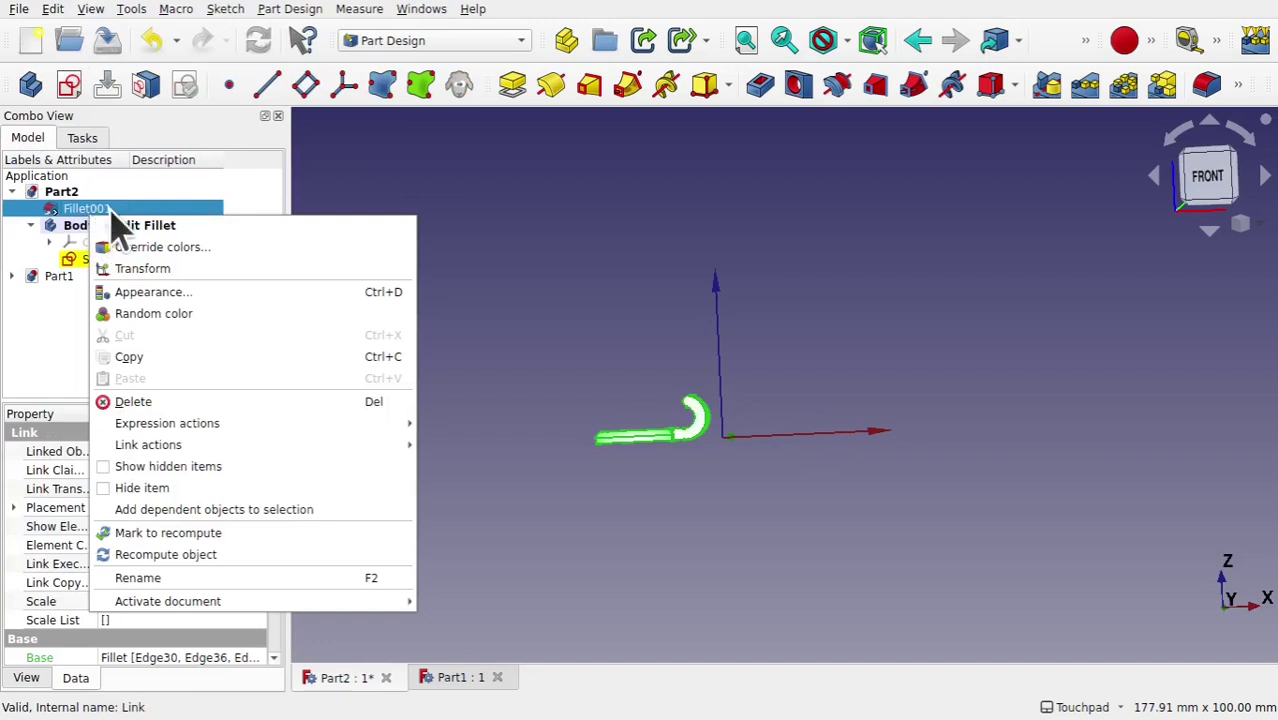
pyautogui.click(177, 270)
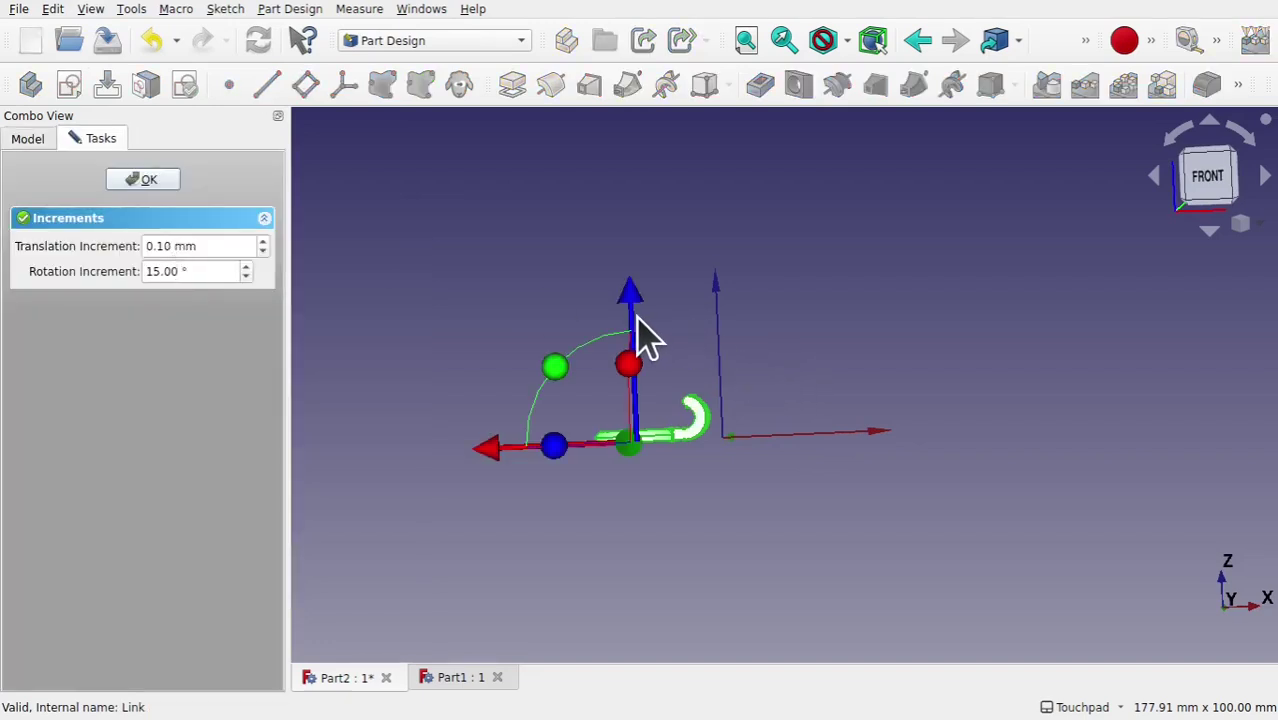
pyautogui.moveTo(631, 292); pyautogui.dragTo(626, 306)
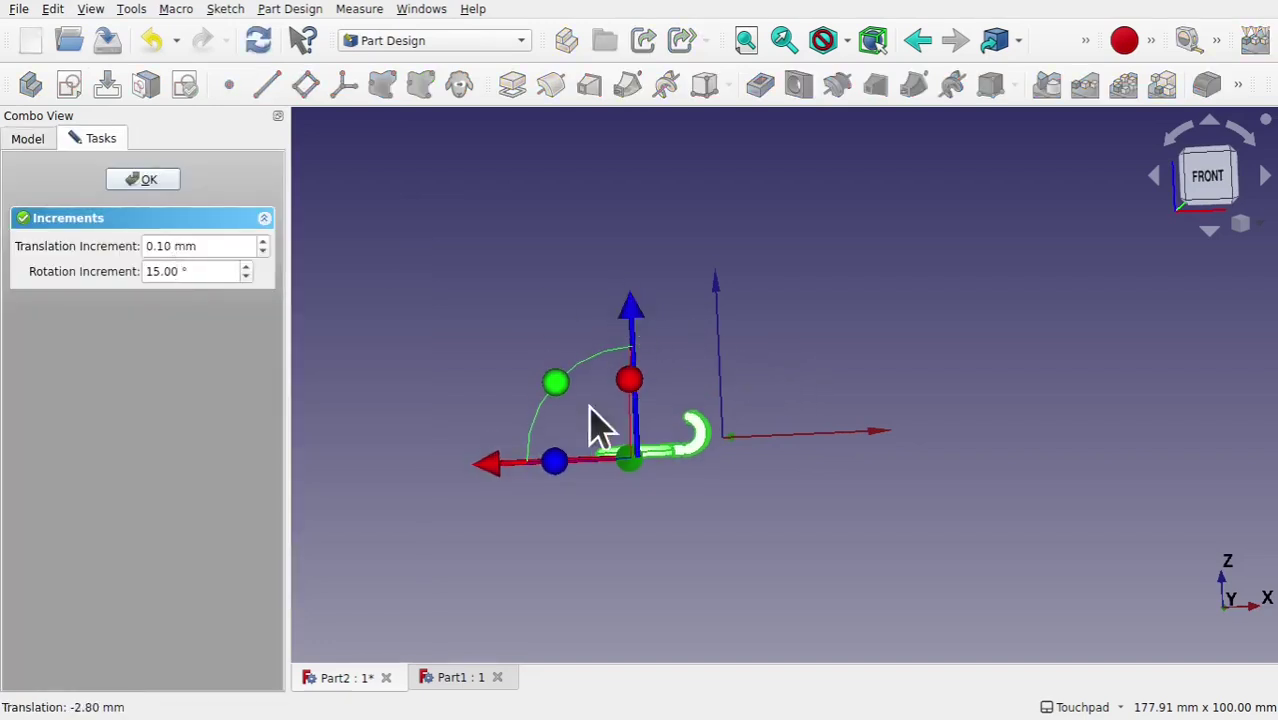
pyautogui.moveTo(508, 466)
pyautogui.mouseDown()
pyautogui.moveTo(490, 467)
pyautogui.moveTo(506, 485)
pyautogui.mouseUp()
pyautogui.keyDown('alt'); pyautogui.moveTo(506, 485); pyautogui.dragTo(722, 428); pyautogui.keyUp('alt')
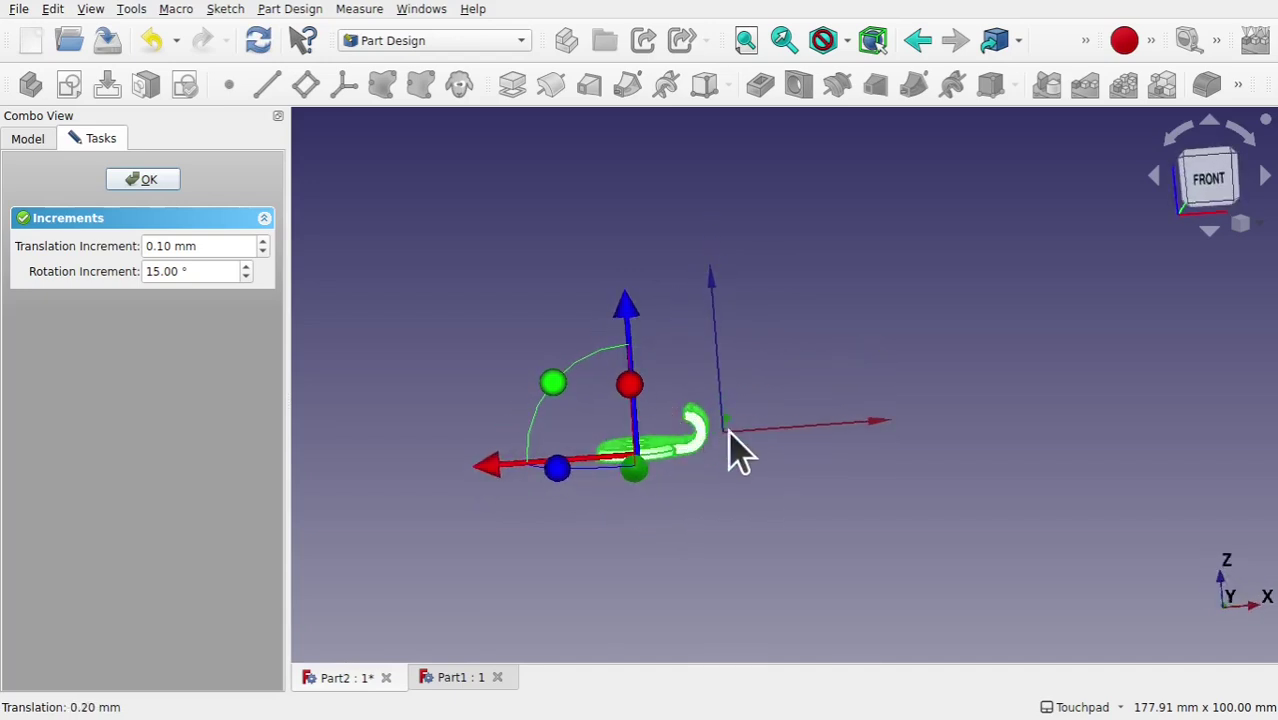
pyautogui.click(143, 183)
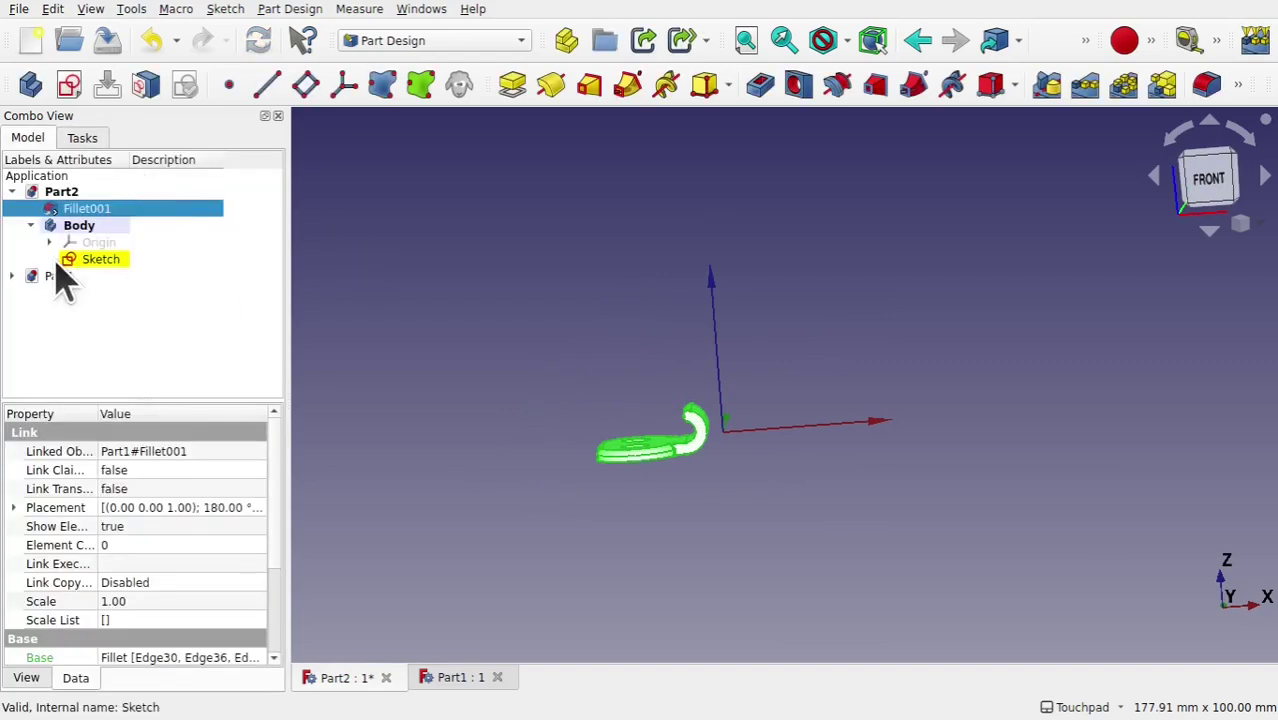
# Reopen the body's sketch and draw a semicircular arc of about 4.63 mm radius centred on the origin, with both ends on the vertical axis
pyautogui.doubleClick(94, 261)
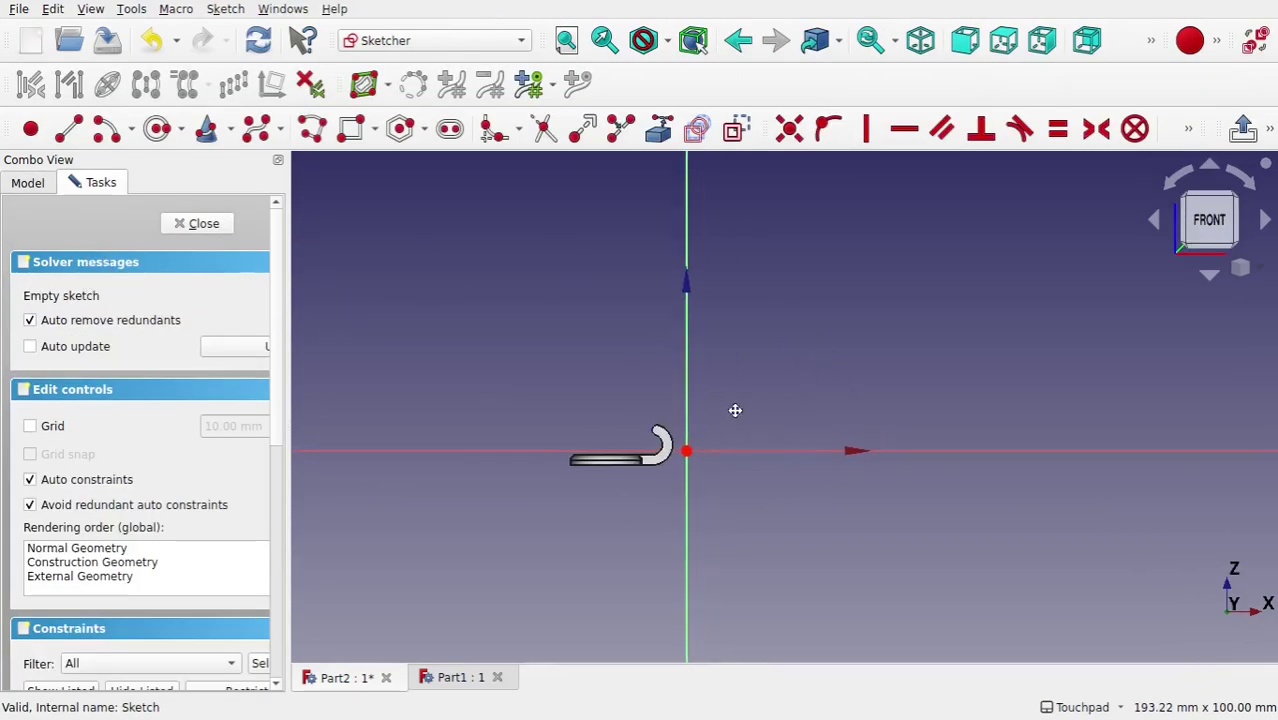
pyautogui.scroll(5, 840, 410)
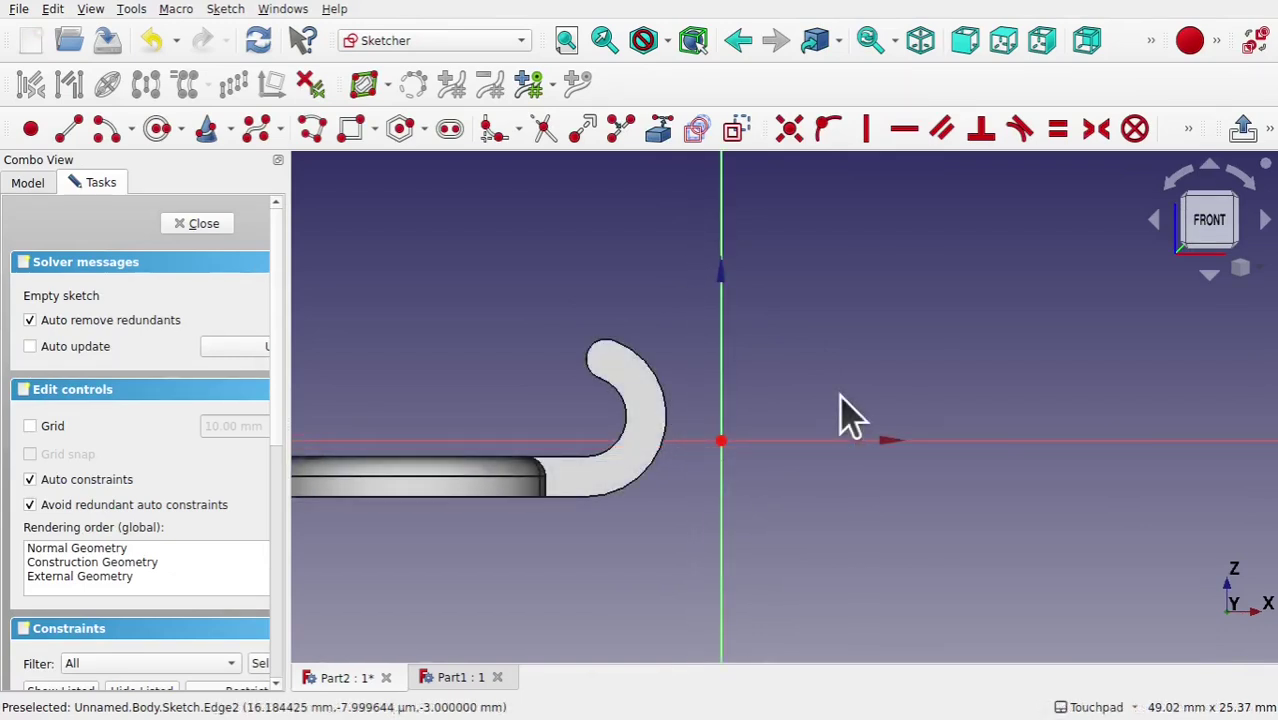
pyautogui.click(113, 140)
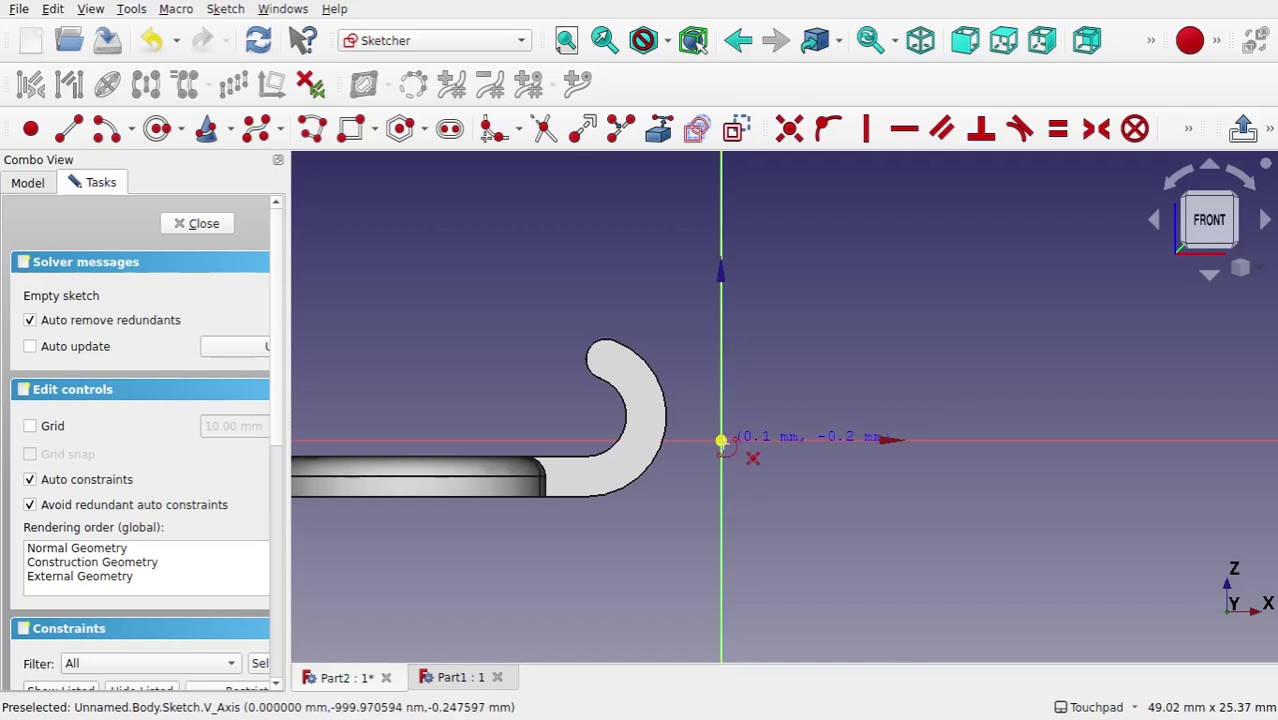
pyautogui.click(721, 440)
pyautogui.click(721, 349)
pyautogui.click(720, 525)
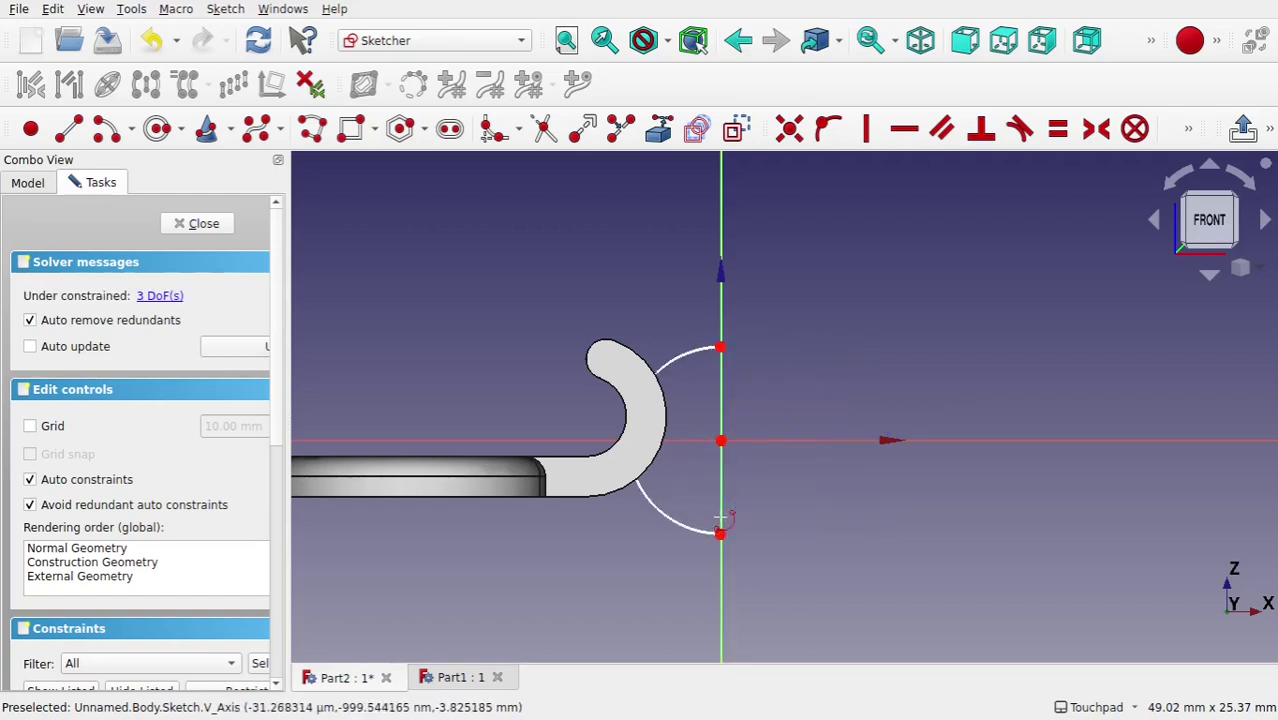
# Constrain the semicircular arc's radius to 3 mm
pyautogui.click(670, 519)
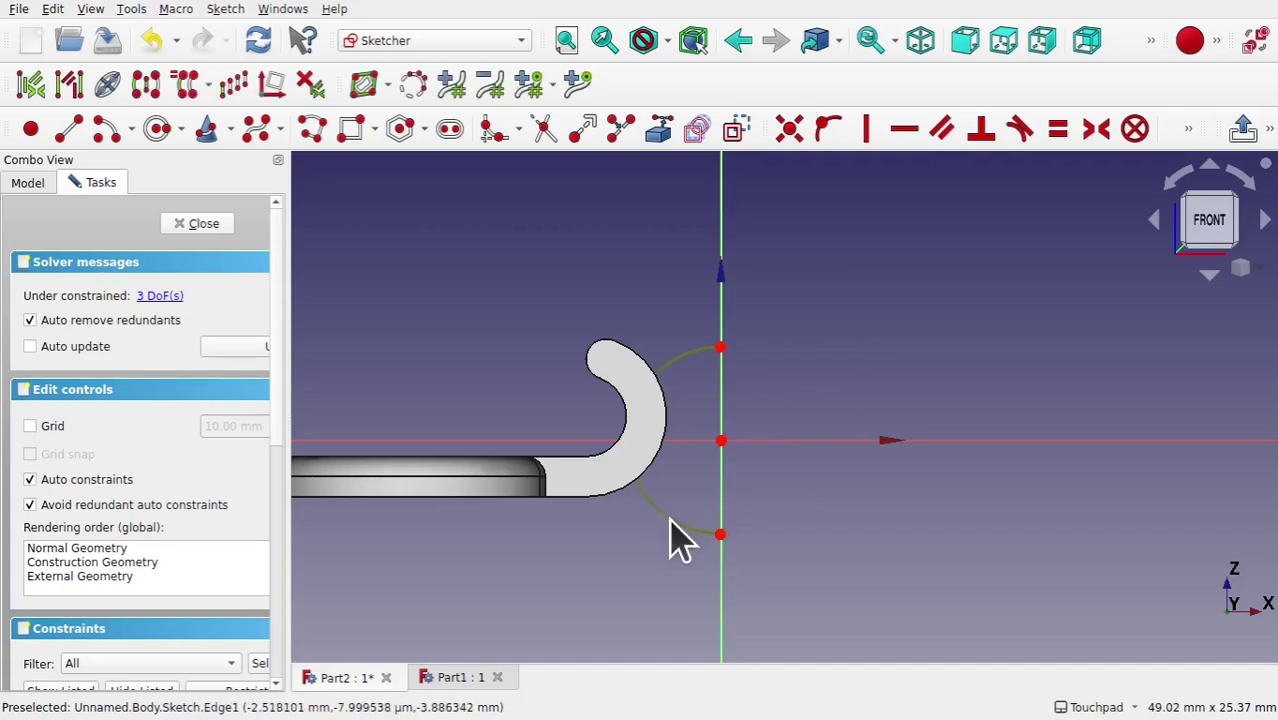
pyautogui.click(1188, 132)
pyautogui.click(967, 167)
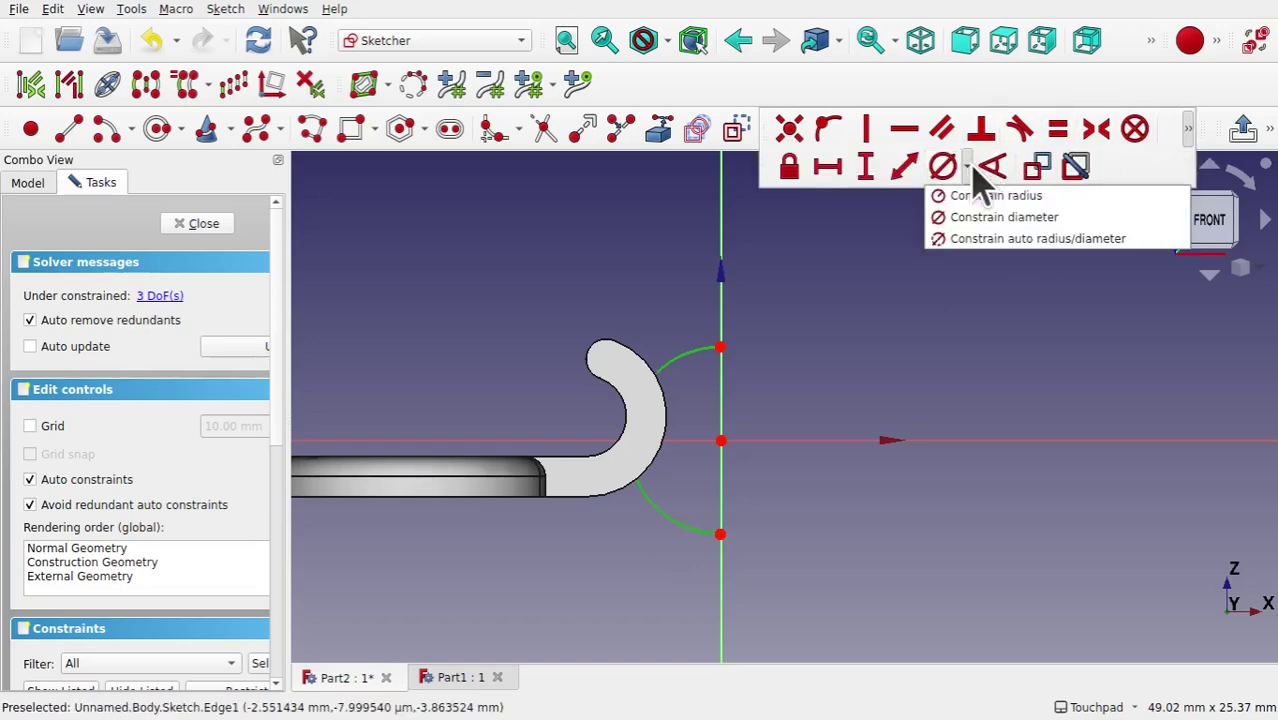
pyautogui.click(966, 196)
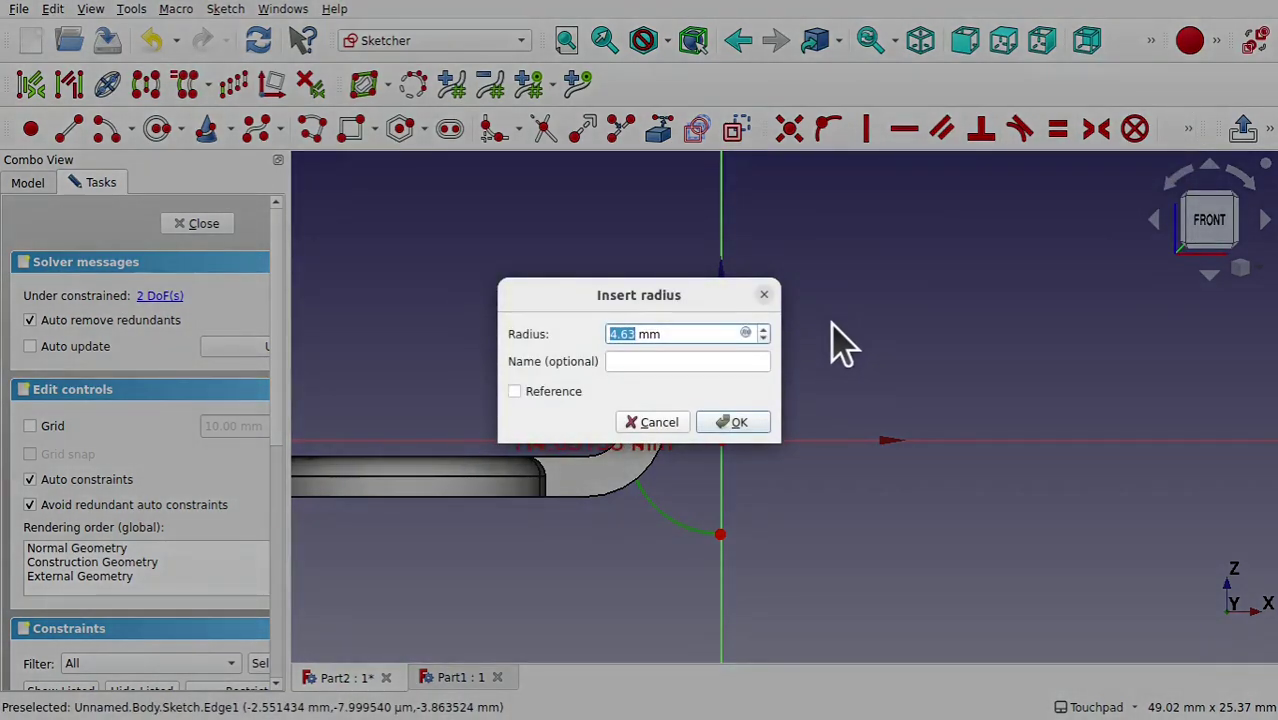
pyautogui.press('Return')
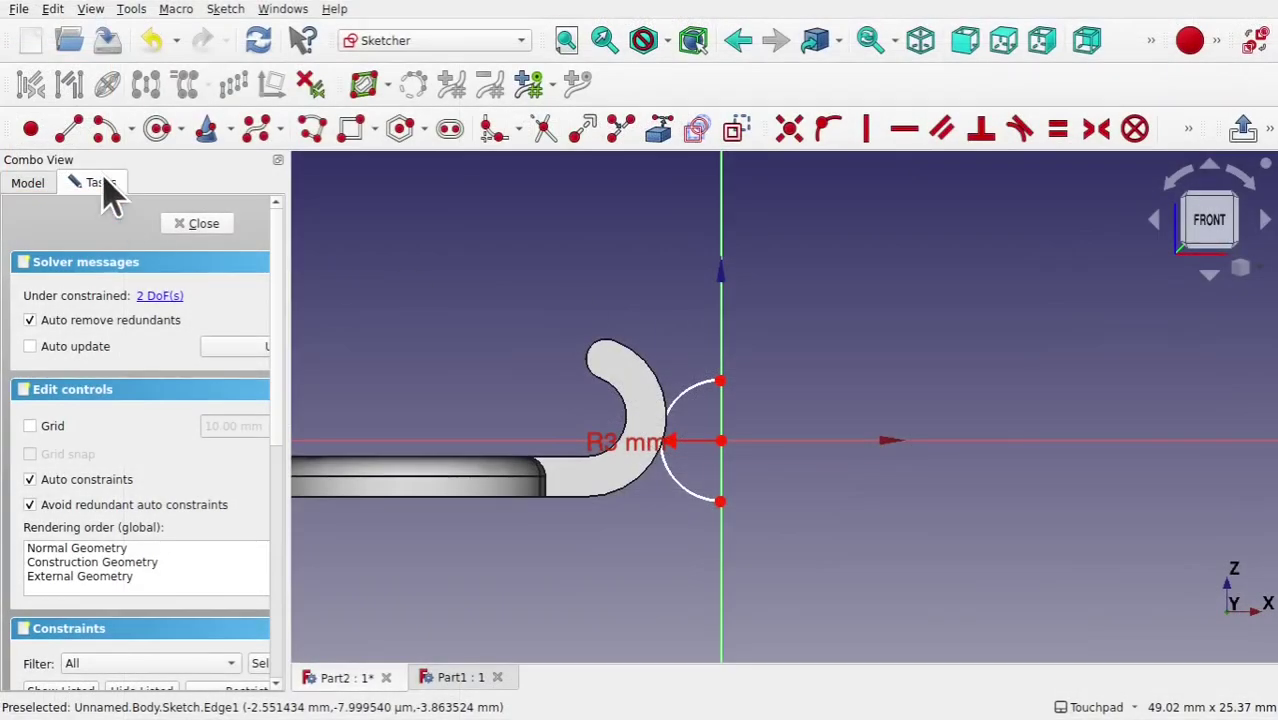
# Draw a horizontal line about 13.9 mm long from the arc's lower endpoint in the positive X direction
pyautogui.click(68, 130)
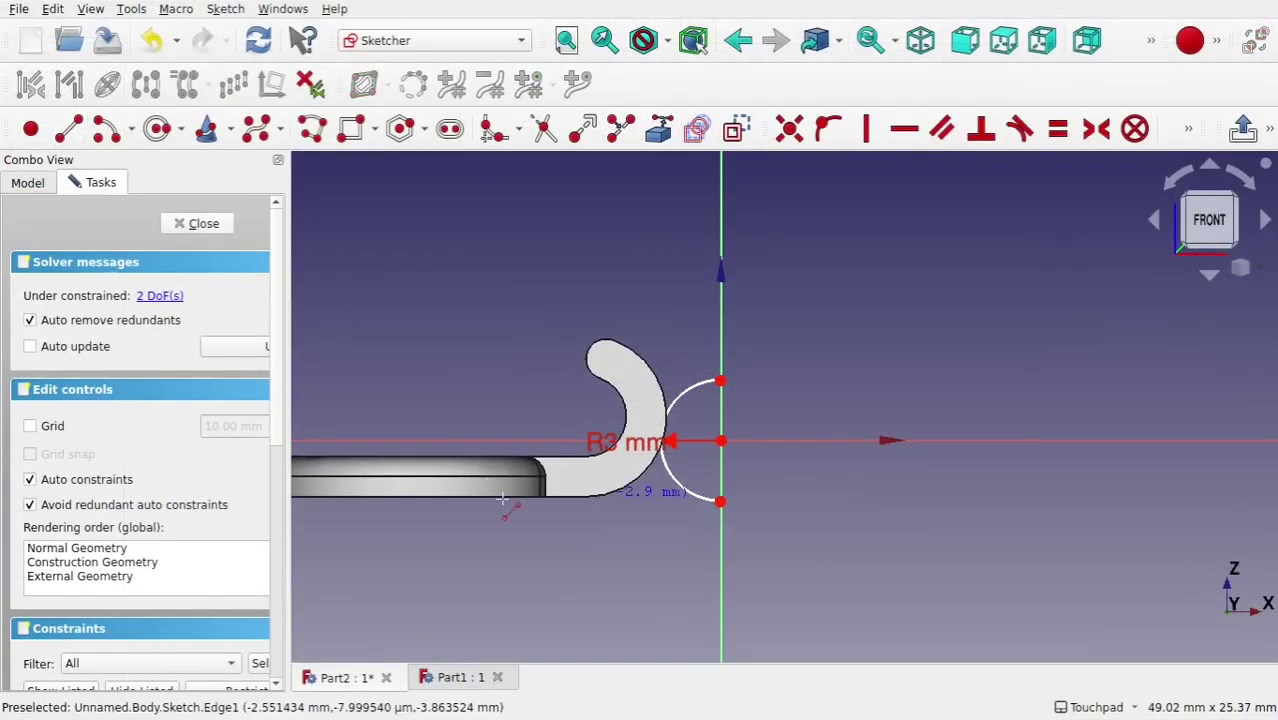
pyautogui.click(720, 501)
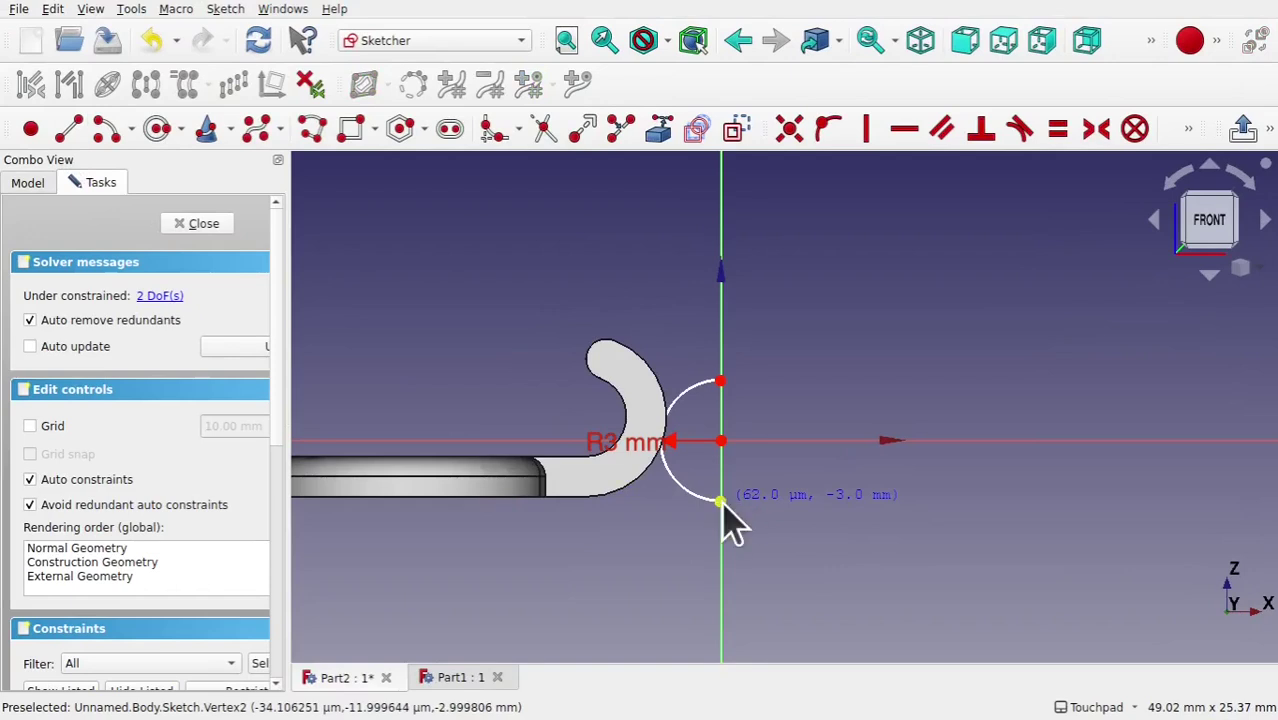
pyautogui.click(1001, 503)
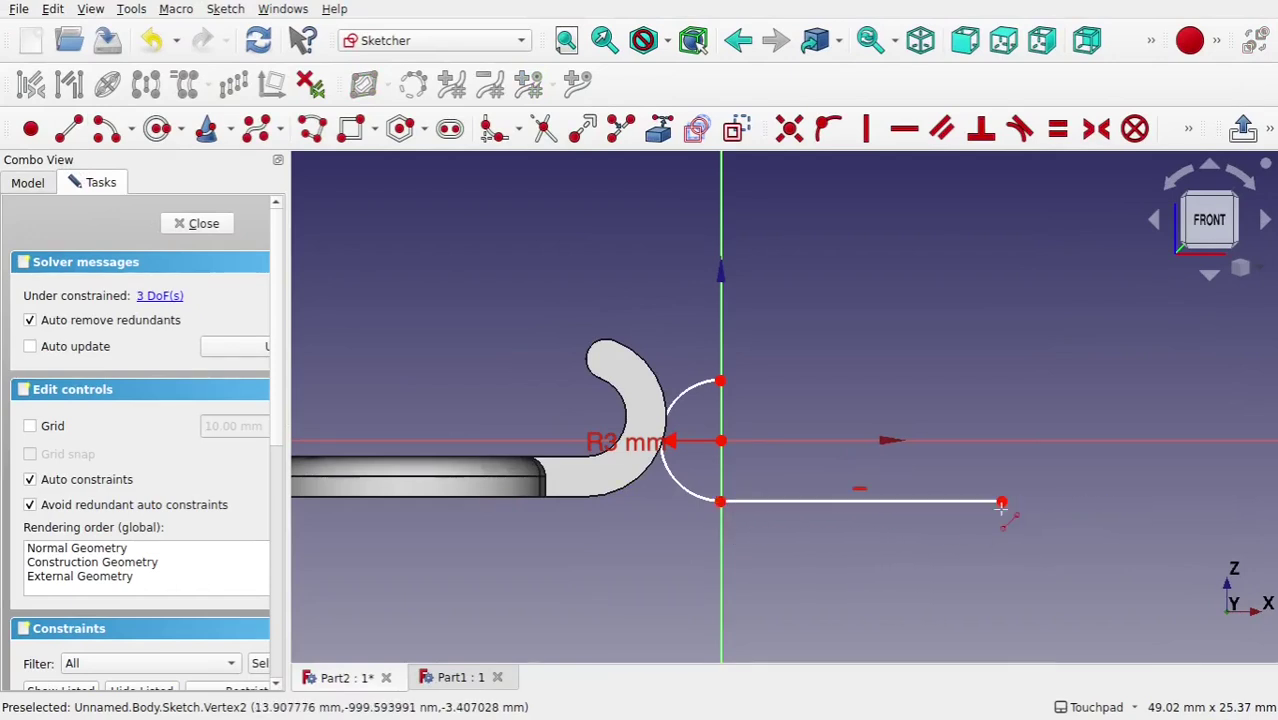
# Draw an arc by end points and rim point, starting at the horizontal line's free end and curving up away from the hinge
pyautogui.click(131, 130)
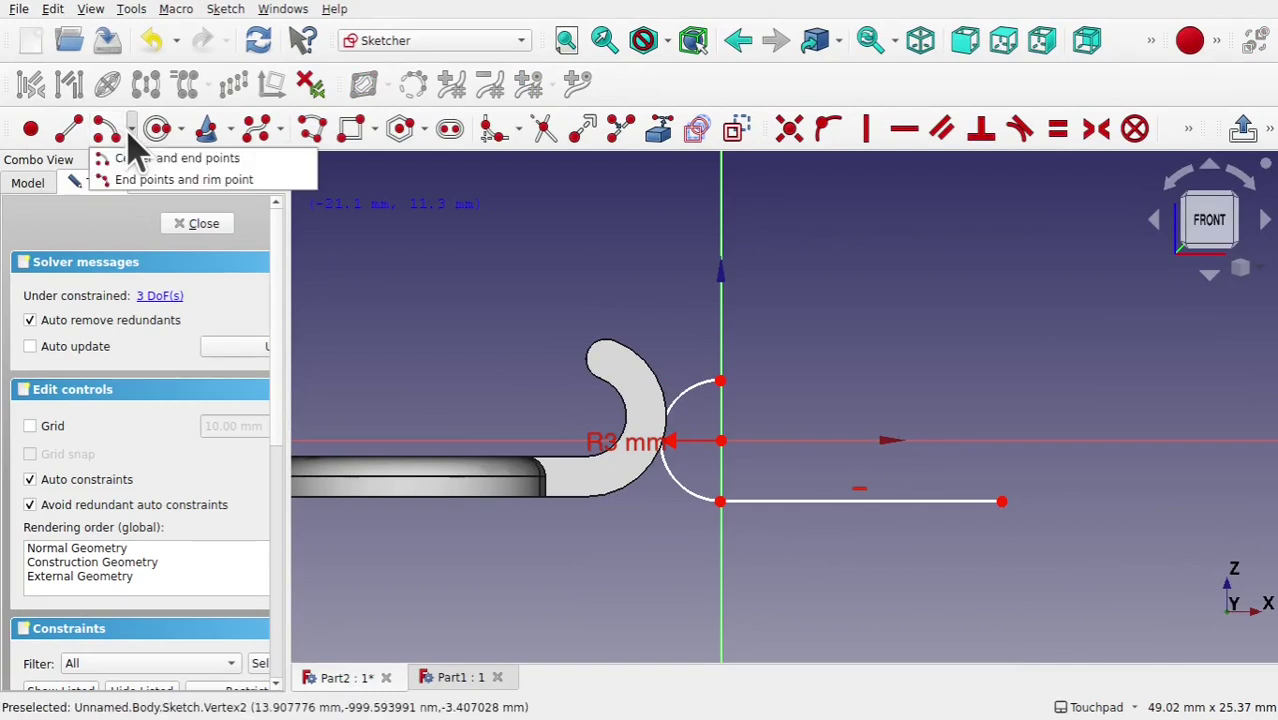
pyautogui.click(155, 178)
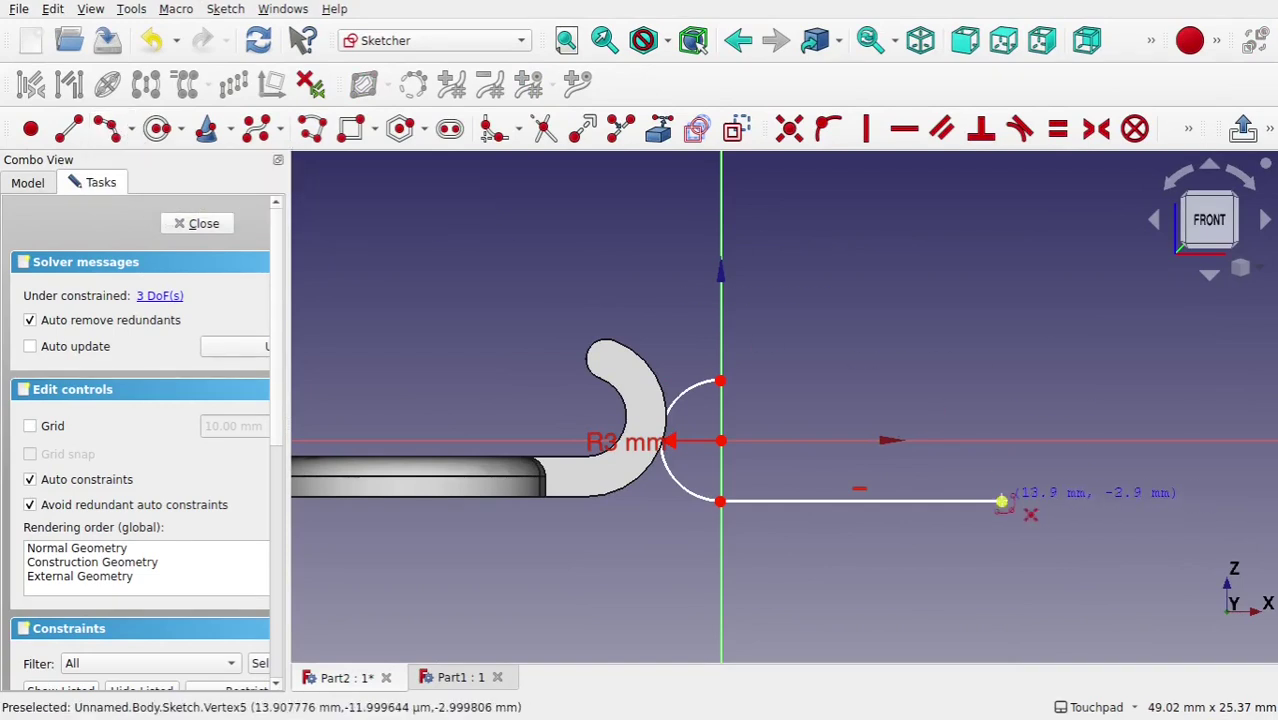
pyautogui.click(1002, 501)
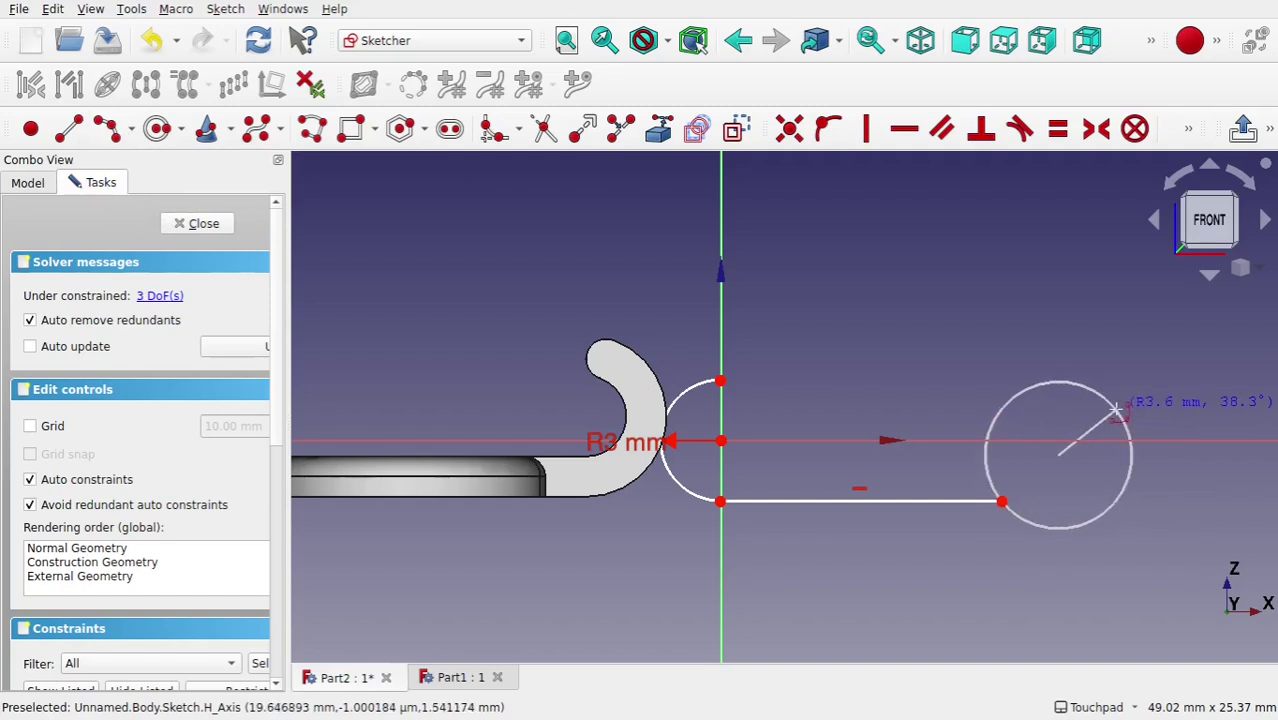
pyautogui.click(1116, 410)
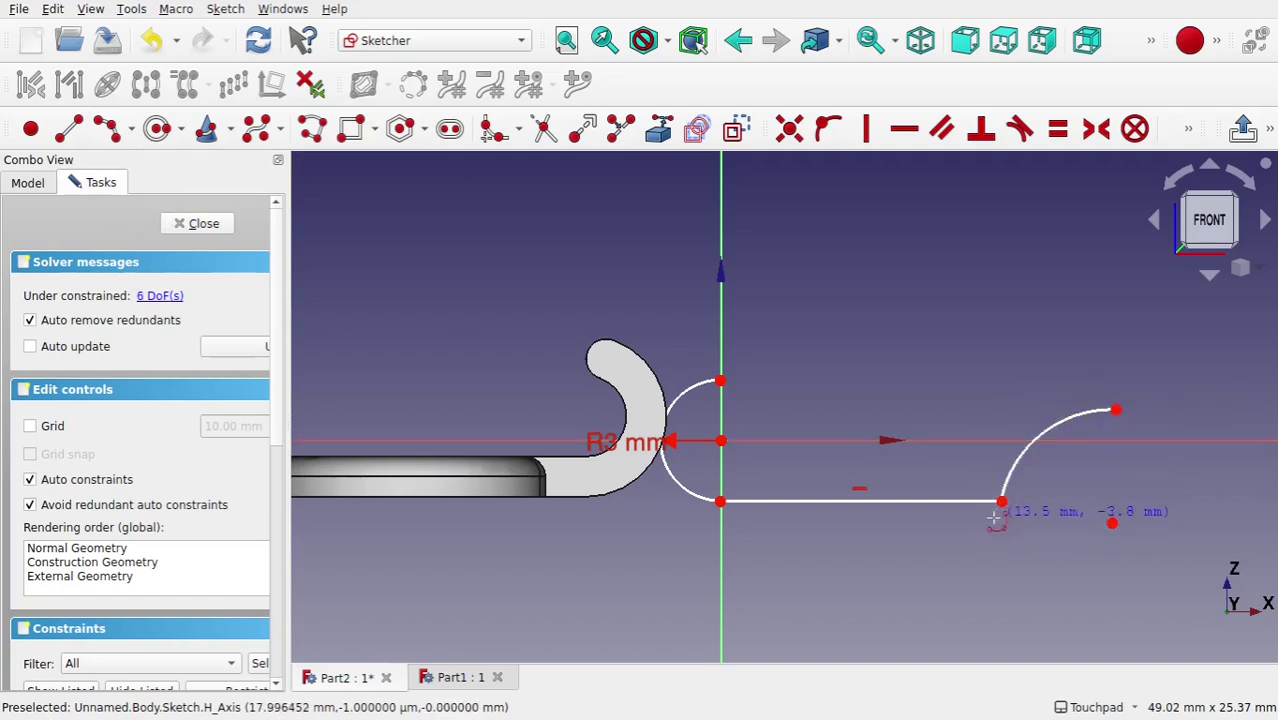
pyautogui.click(1002, 501)
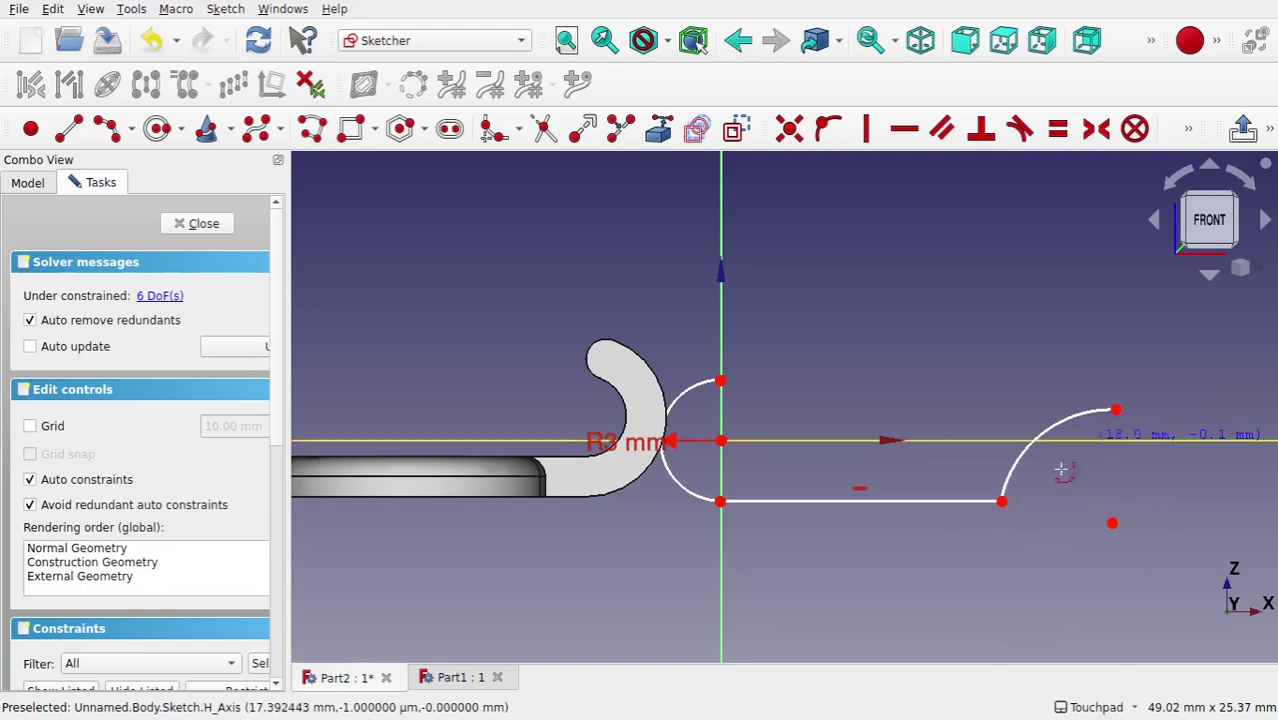
pyautogui.click(131, 130)
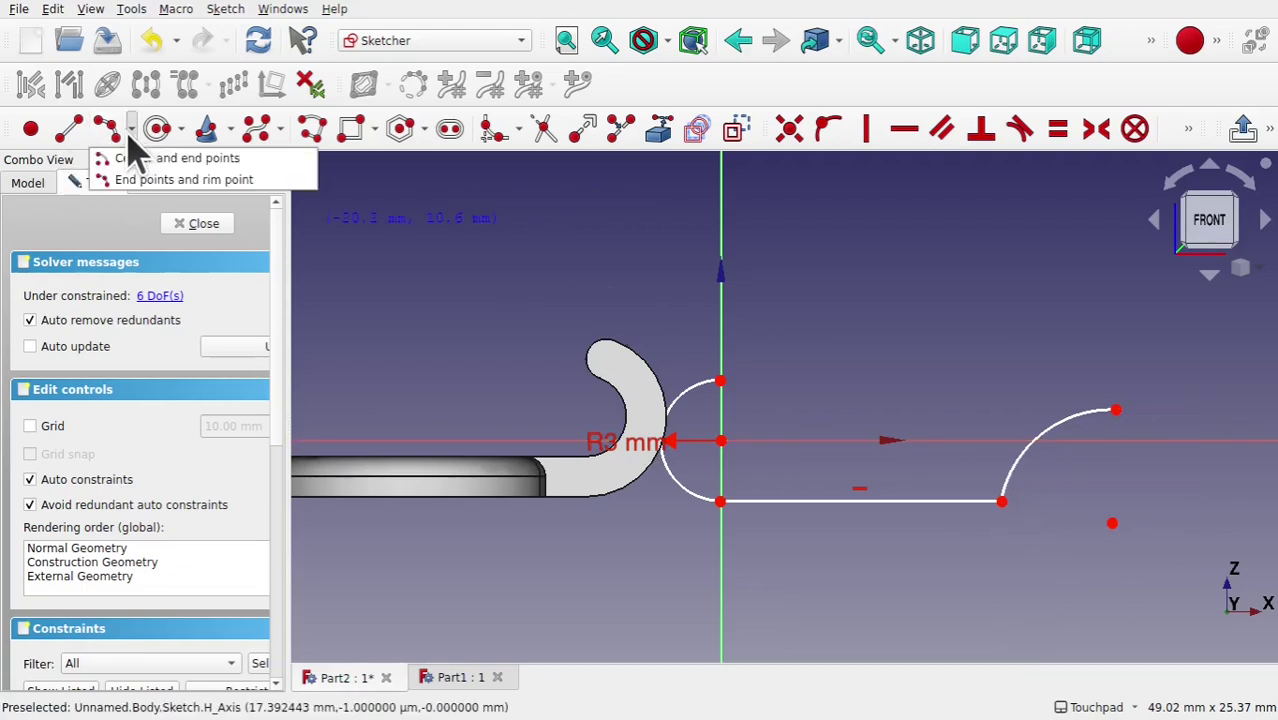
pyautogui.click(570, 302)
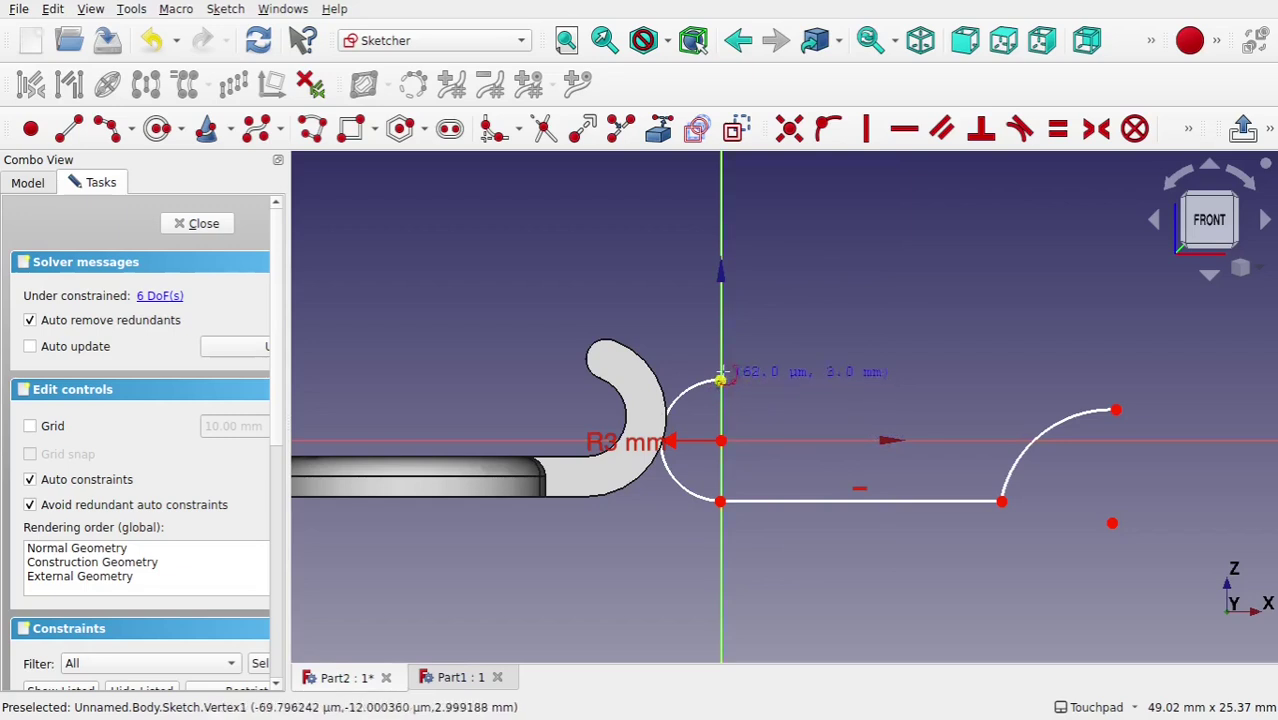
pyautogui.click(131, 131)
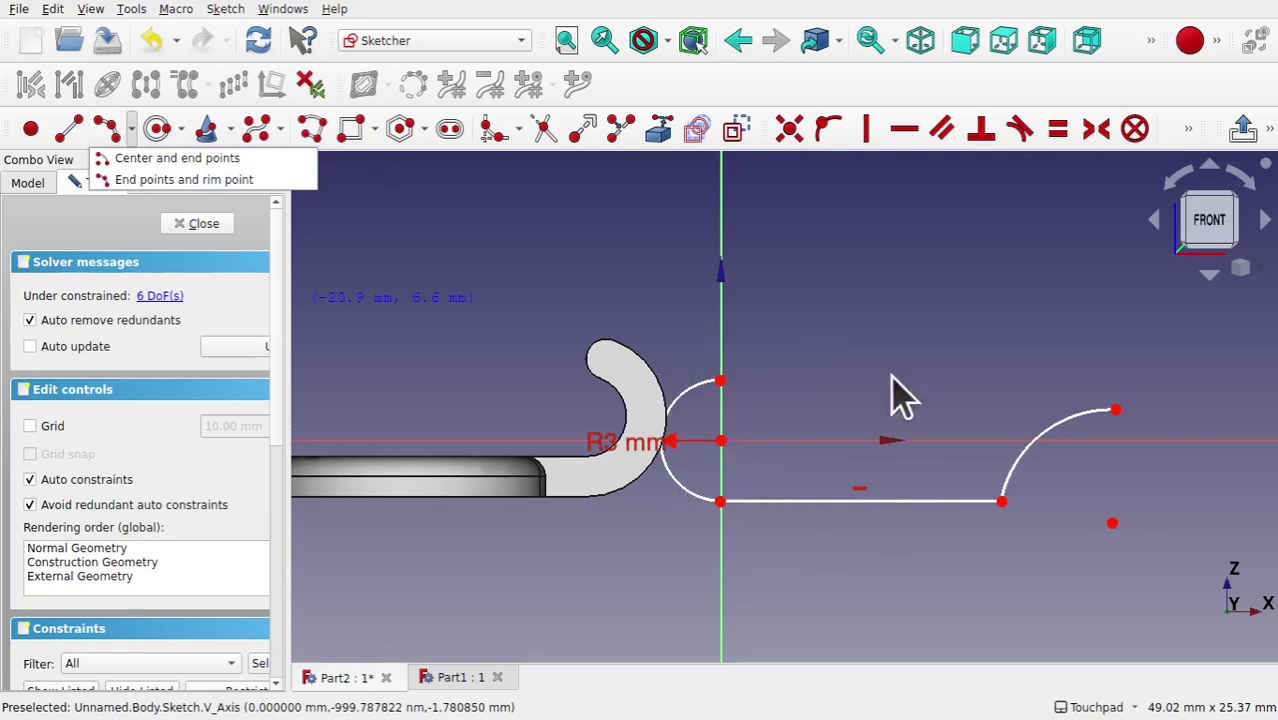
pyautogui.click(857, 340)
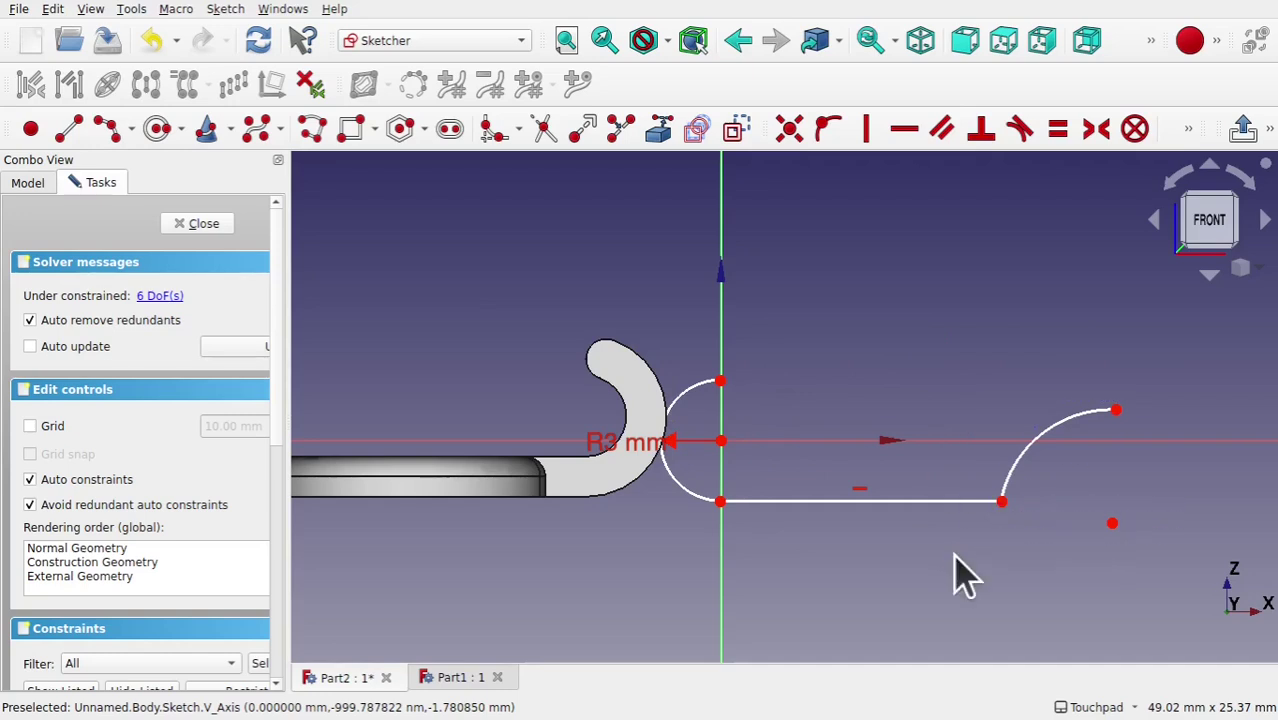
# Constrain the length of the horizontal line below the origin to 17 mm
pyautogui.click(855, 520)
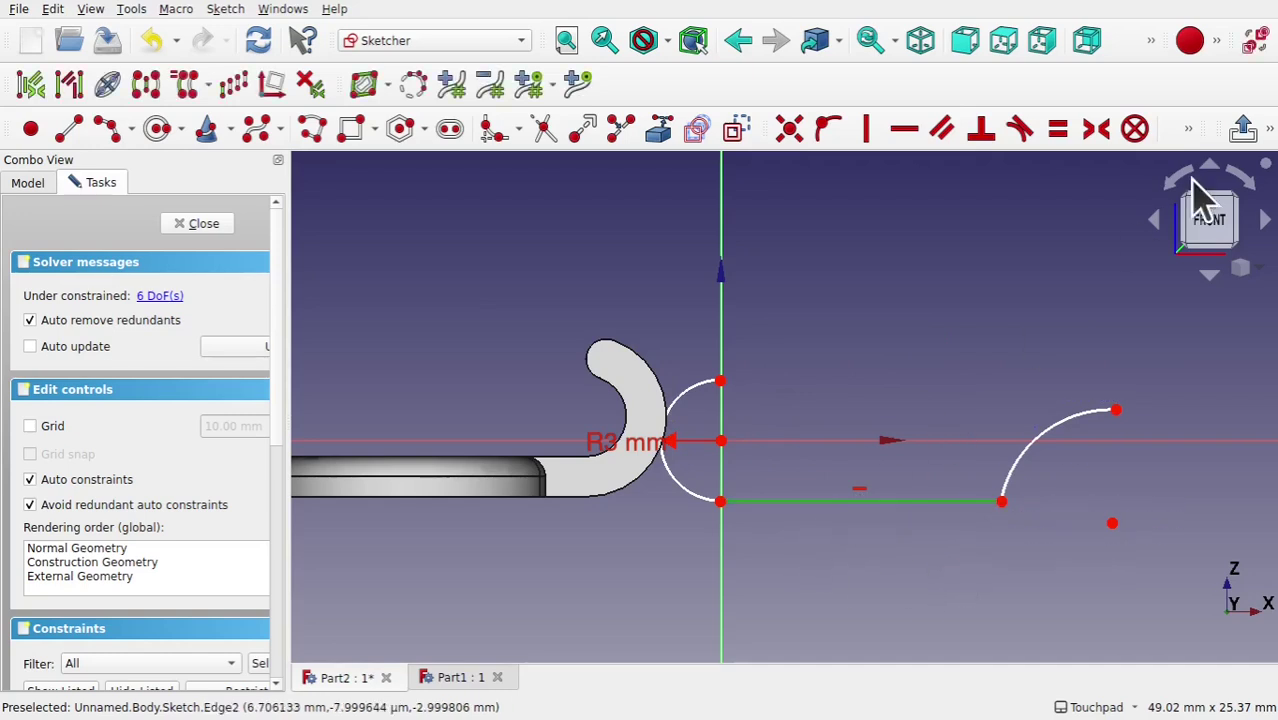
pyautogui.click(1190, 128)
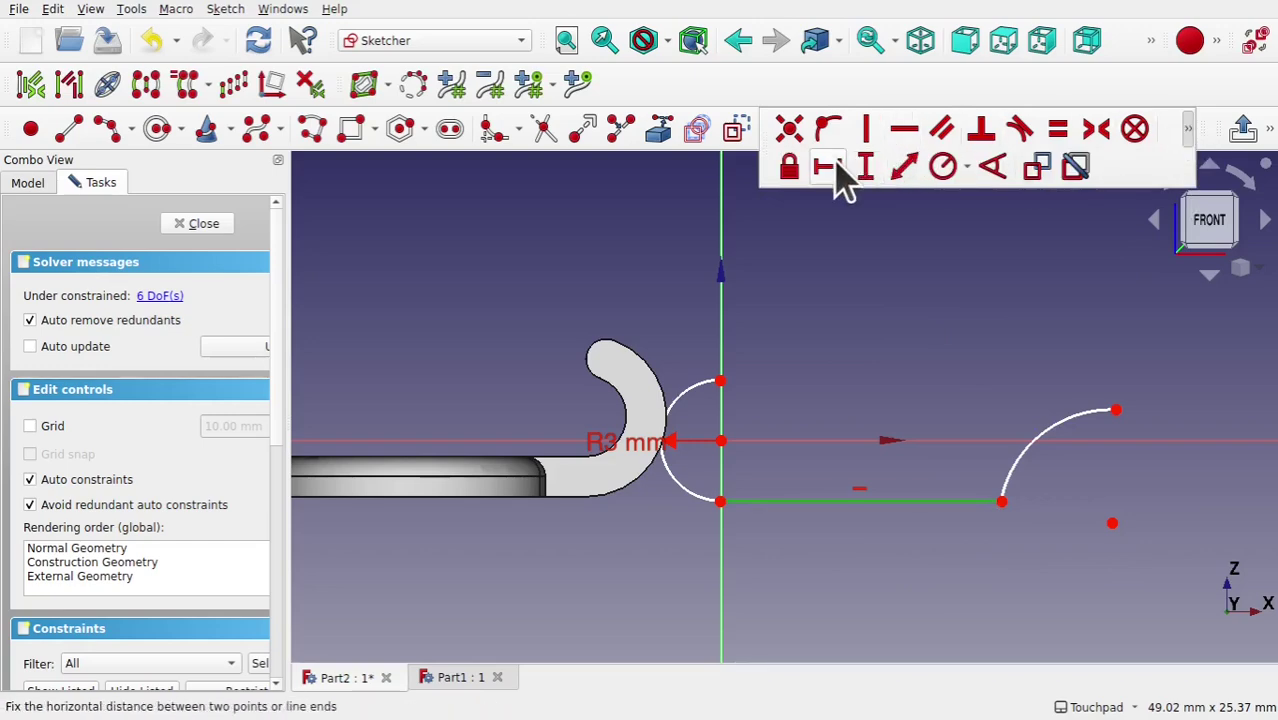
pyautogui.click(838, 172)
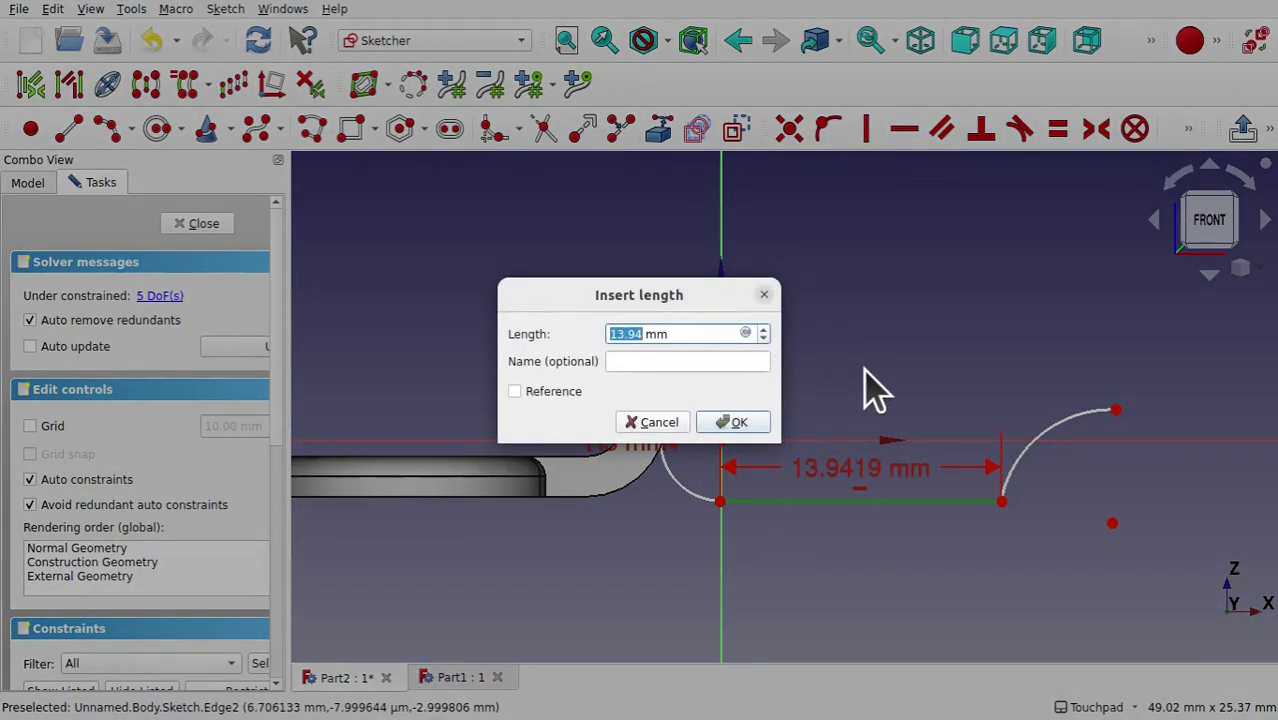
pyautogui.write('17')
pyautogui.click(745, 422)
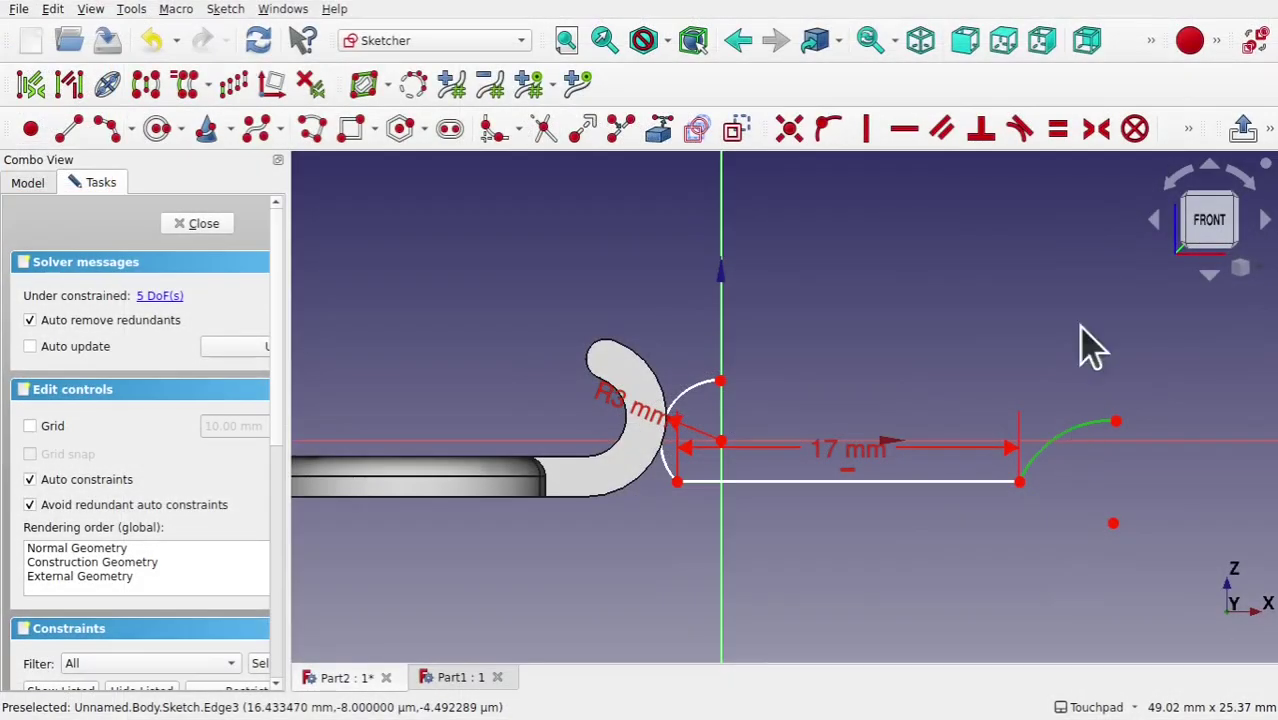
# Constrain the radius of the arc at the horizontal line's free end to 16 mm
pyautogui.click(1189, 131)
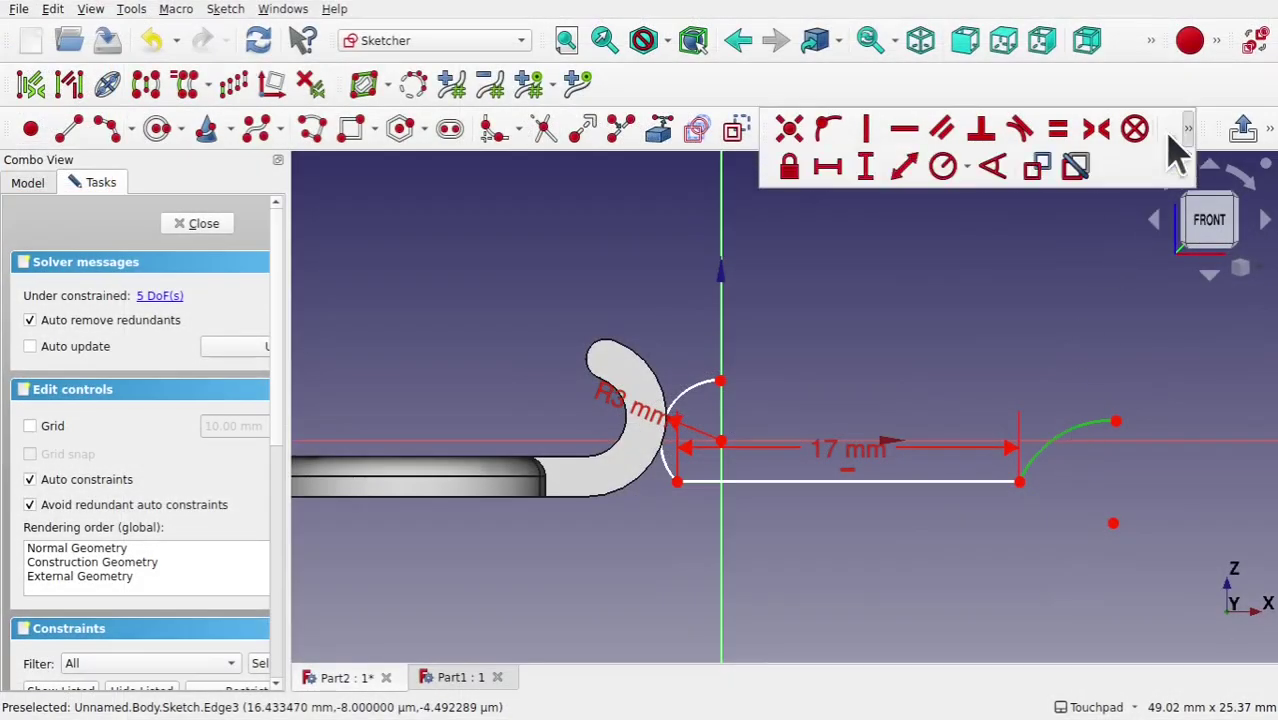
pyautogui.click(941, 172)
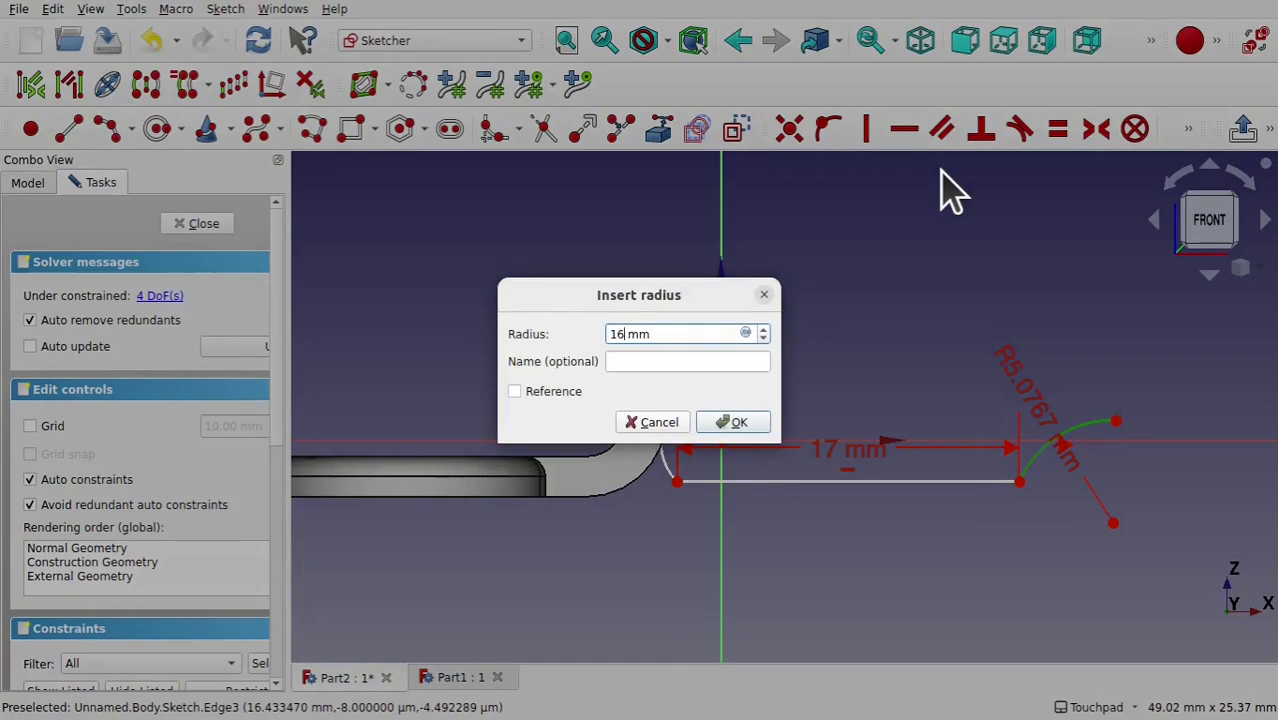
pyautogui.click(742, 422)
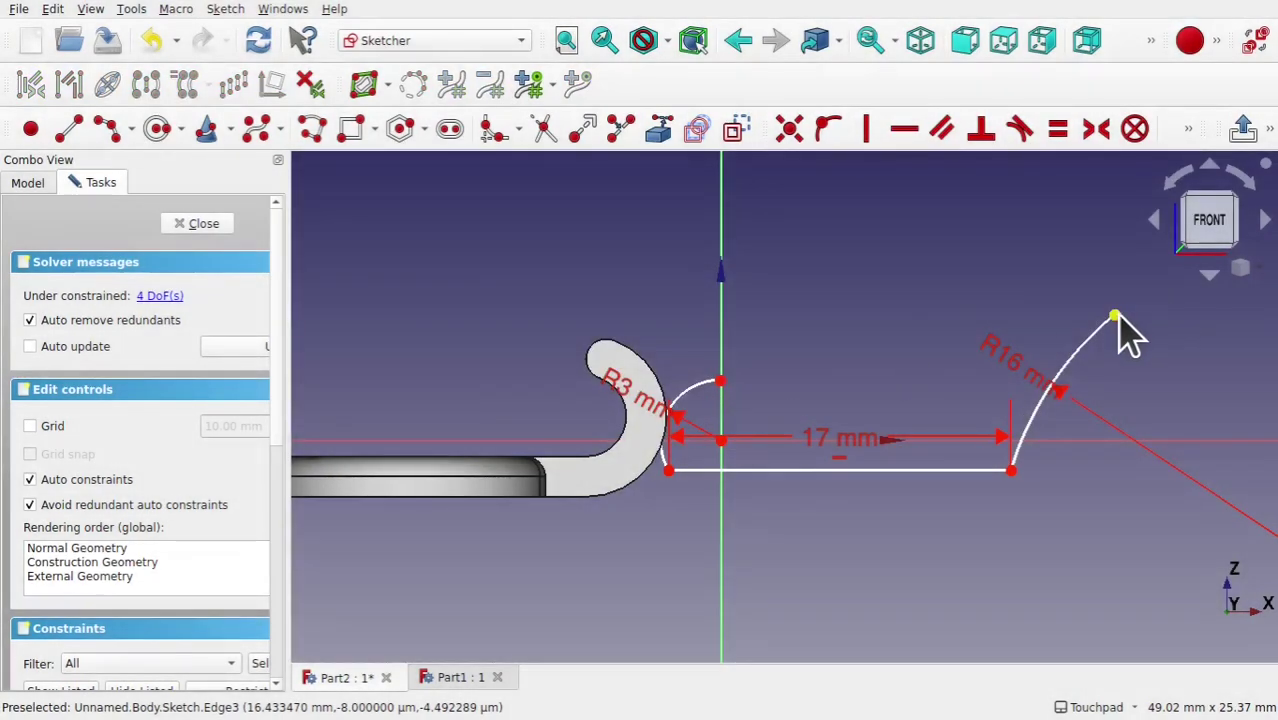
# Reposition the R16 arc's upper endpoint and constrain the joint between the semicircle and horizontal line onto the vertical axis
pyautogui.moveTo(1115, 318); pyautogui.dragTo(1152, 370)
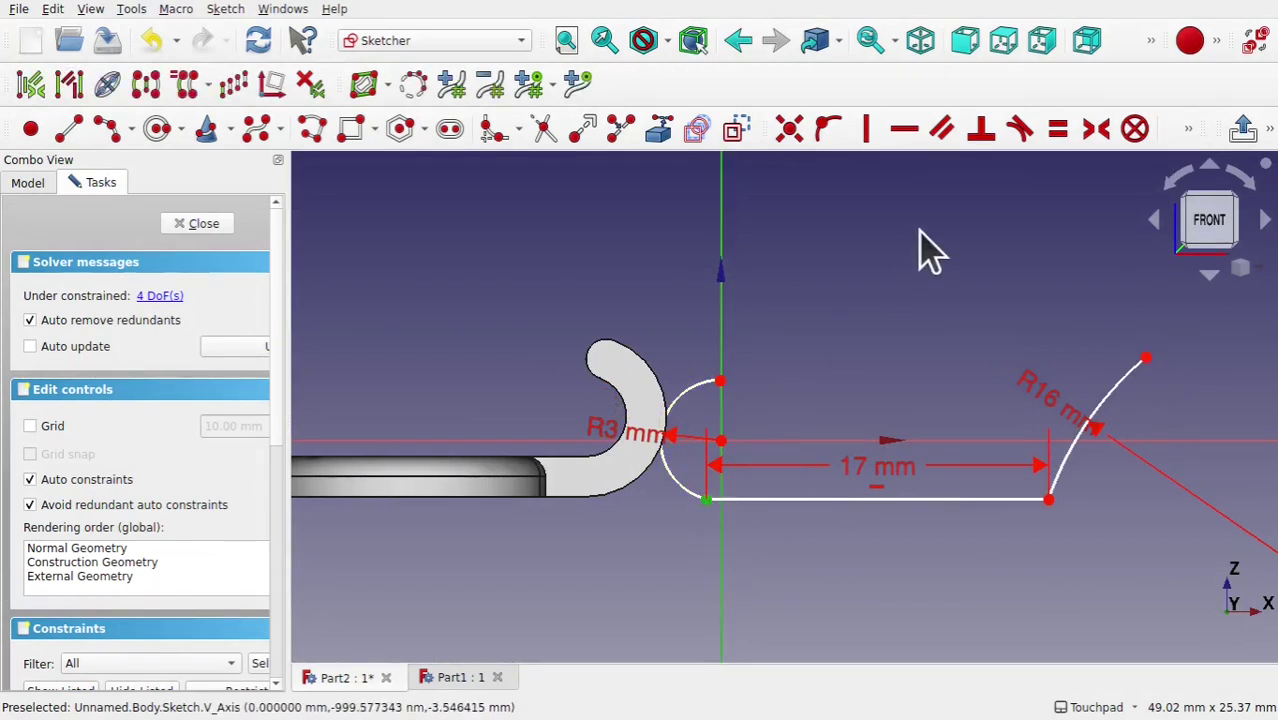
pyautogui.click(829, 140)
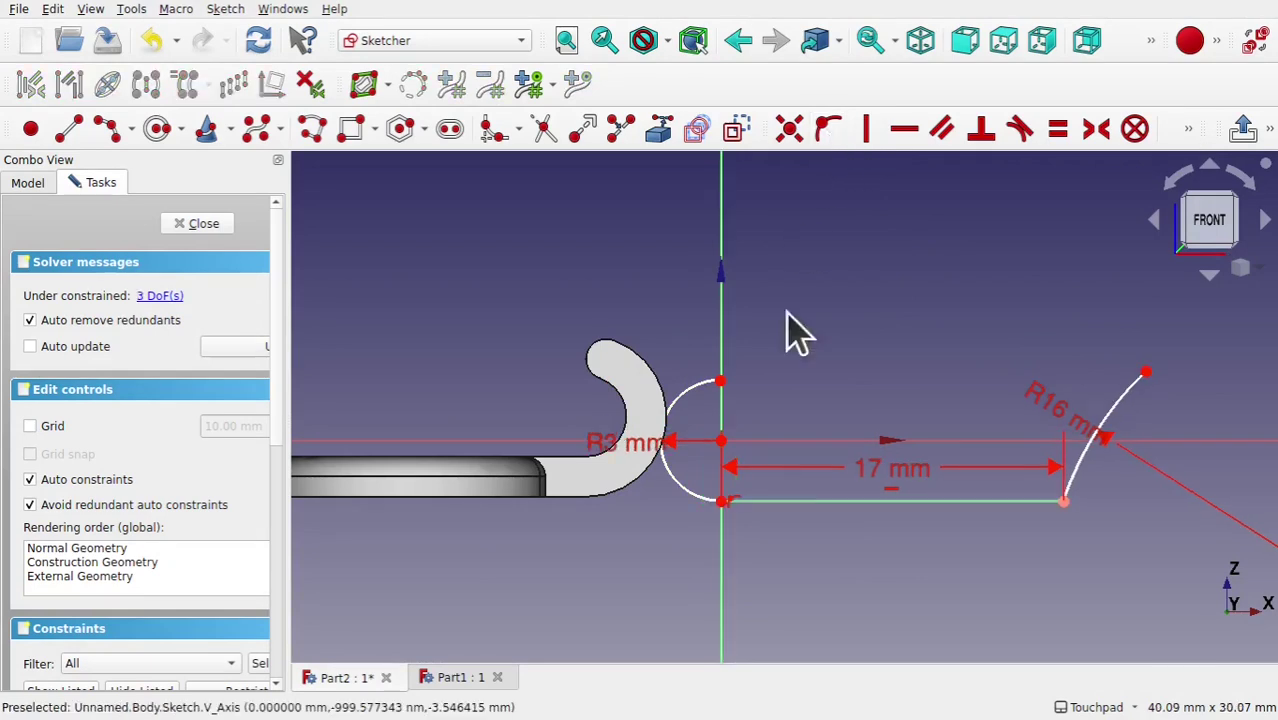
pyautogui.scroll(-2, 829, 563)
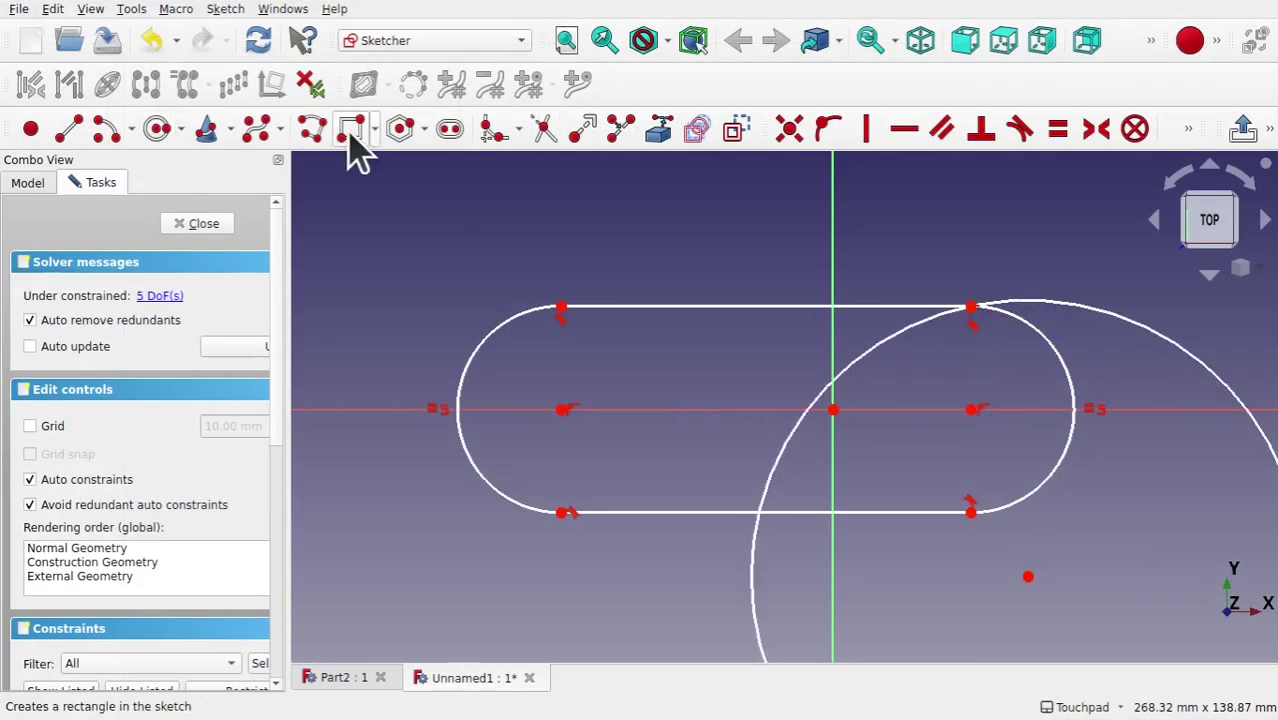
# In the Unnamed1 document's sketch, draw a rectangle above the slot with one lower corner on the slot's upper tangent point
pyautogui.click(355, 130)
pyautogui.click(659, 240)
pyautogui.click(970, 306)
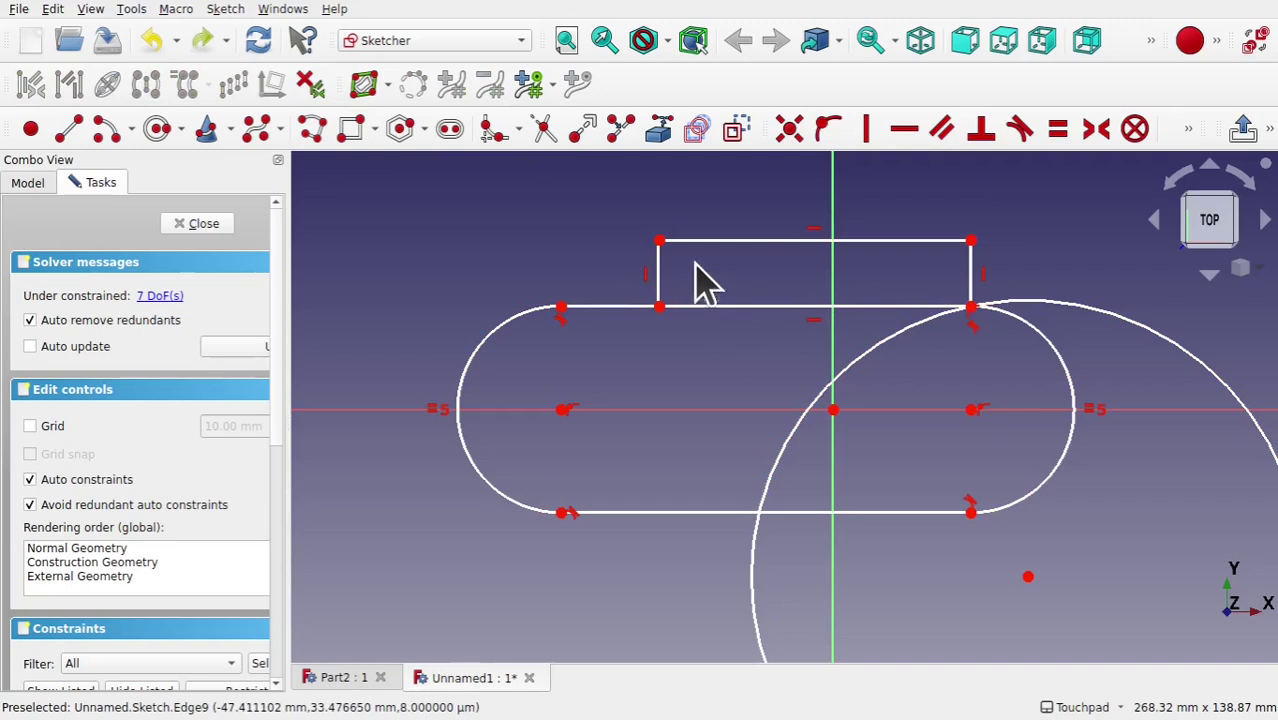
# Trim the overlapping slot, rectangle and circle segments to leave one continuous outline with a concave arc on its positive X side
pyautogui.click(544, 128)
pyautogui.click(870, 306)
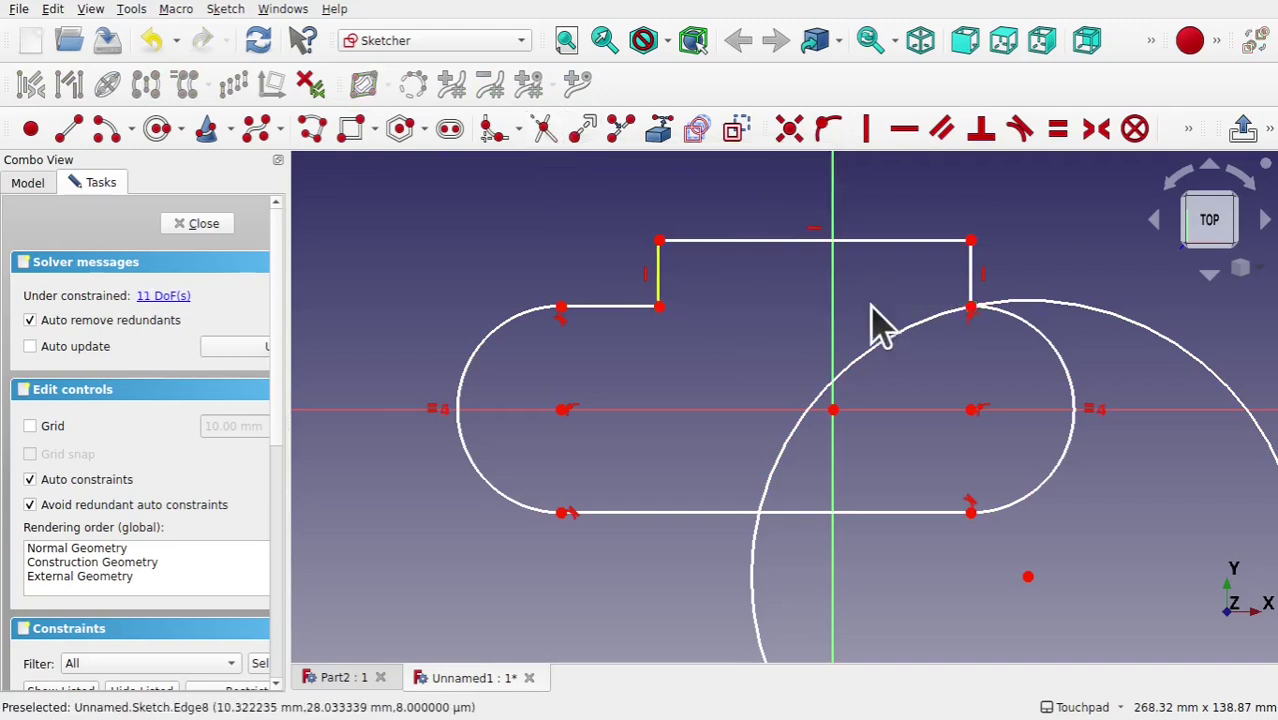
pyautogui.click(1072, 400)
pyautogui.click(1150, 296)
pyautogui.click(899, 512)
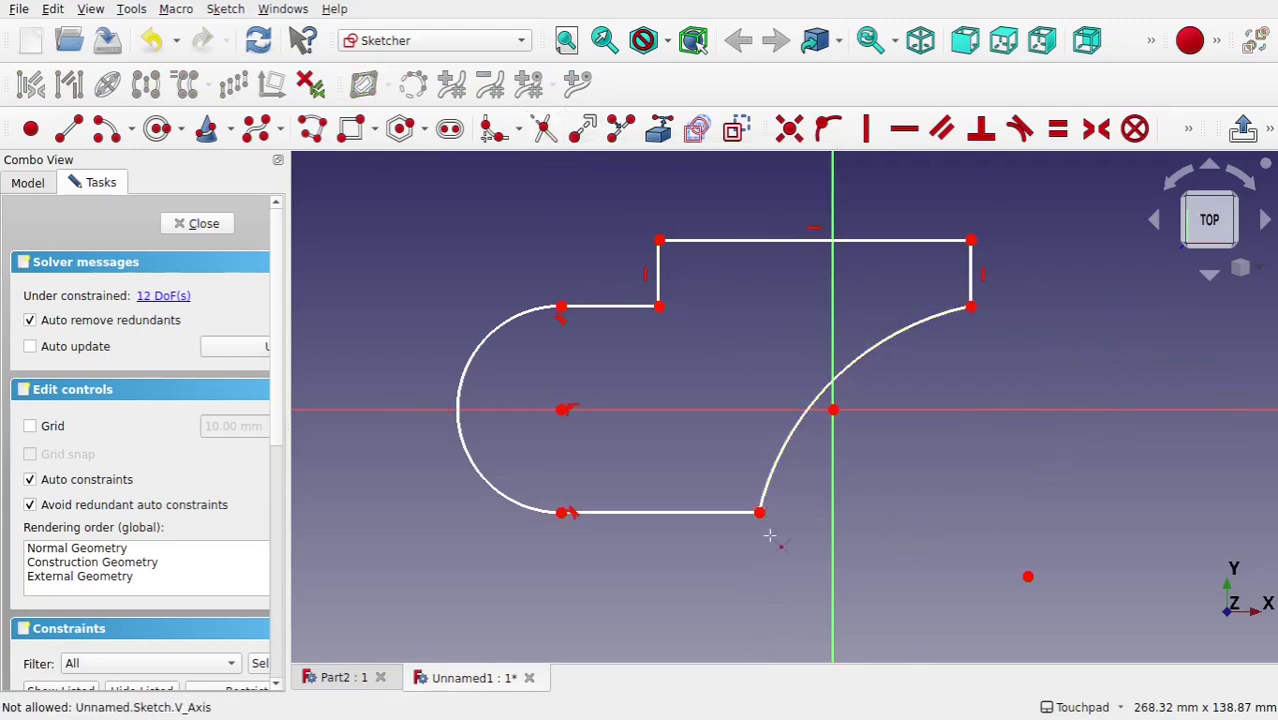
# Constrain the outline's two slot edges horizontal, and reshape it by moving the end arc's centre and the rectangle's corners
pyautogui.click(904, 128)
pyautogui.click(605, 306)
pyautogui.click(660, 512)
pyautogui.press('Escape')
pyautogui.moveTo(561, 409); pyautogui.dragTo(427, 409)
pyautogui.moveTo(659, 306); pyautogui.dragTo(502, 306)
pyautogui.moveTo(654, 240); pyautogui.dragTo(653, 270)
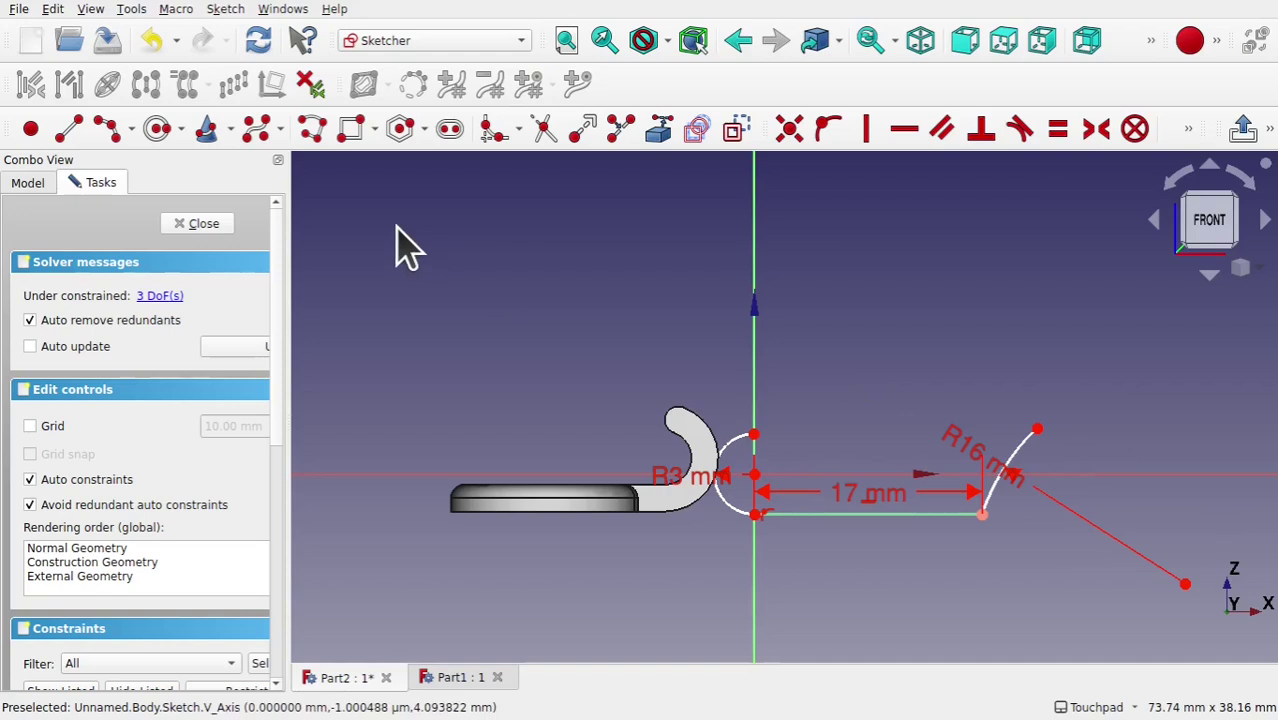
# In the Part2 sketch, draw a vertical line about 1.5 mm long upward from the R16 arc's upper endpoint
pyautogui.click(70, 128)
pyautogui.click(1038, 428)
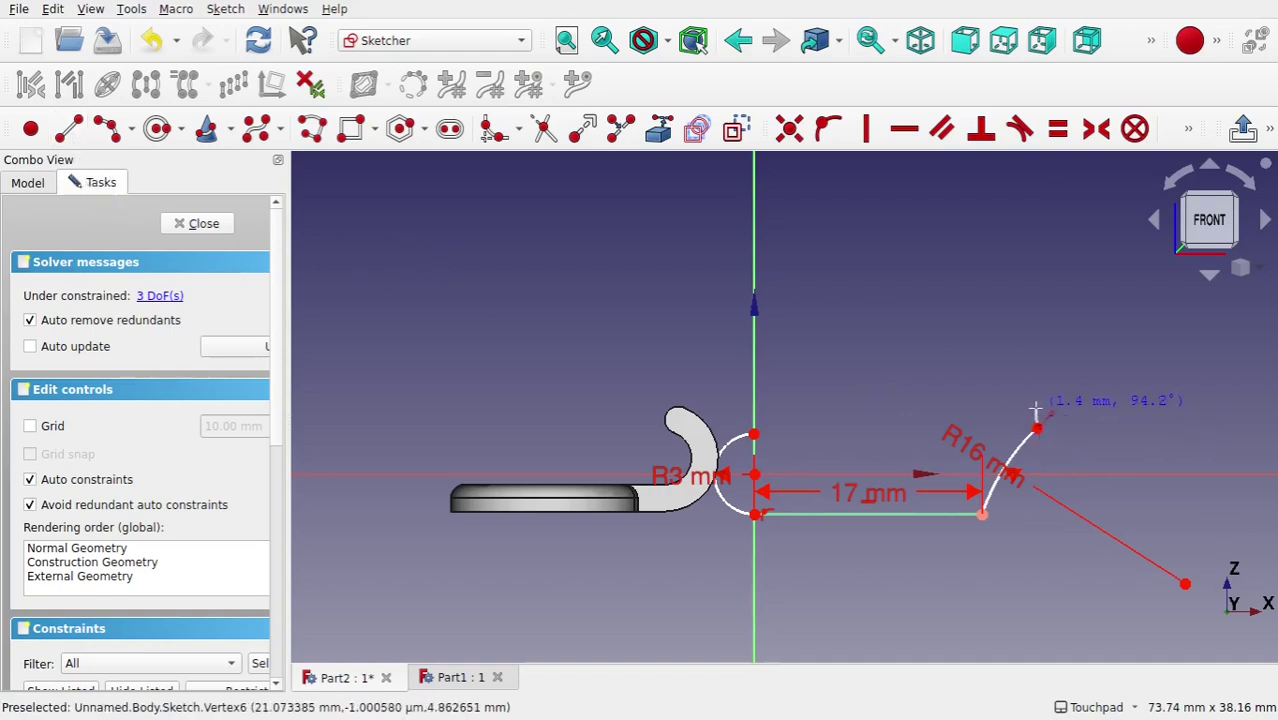
pyautogui.click(1037, 408)
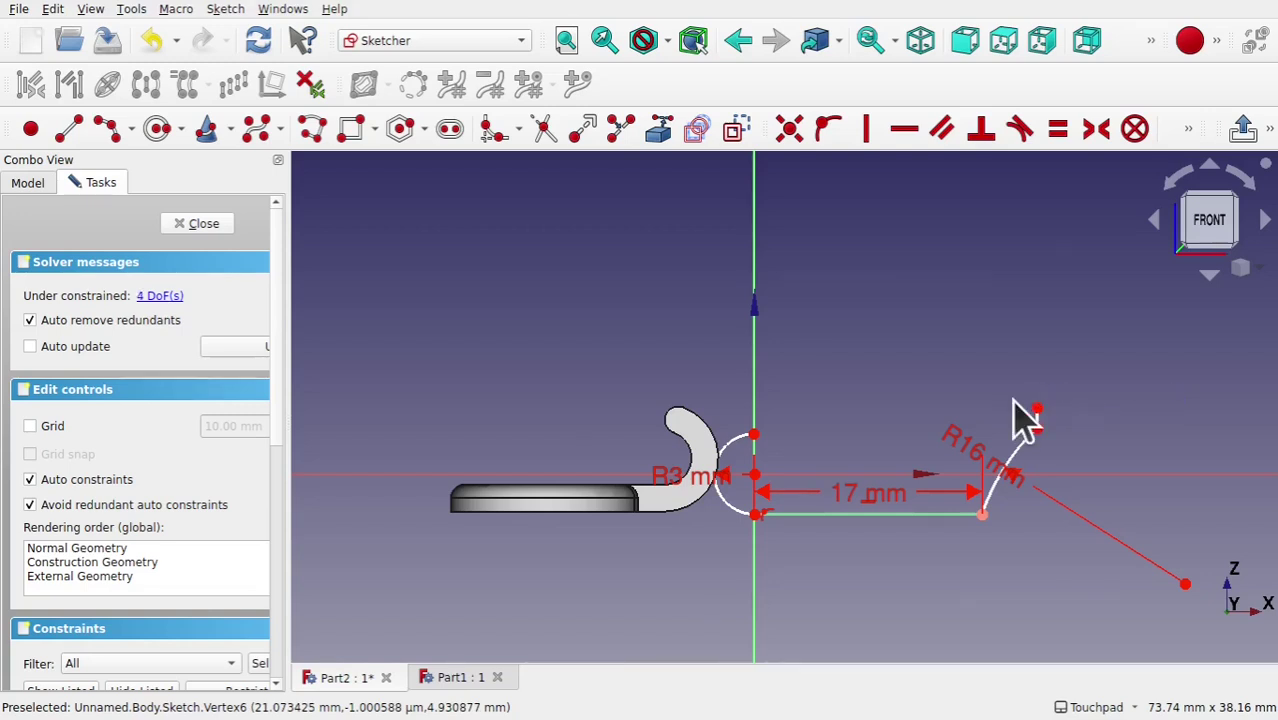
# Constrain the length of the short vertical line above the R16 arc to 2 mm
pyautogui.click(1190, 130)
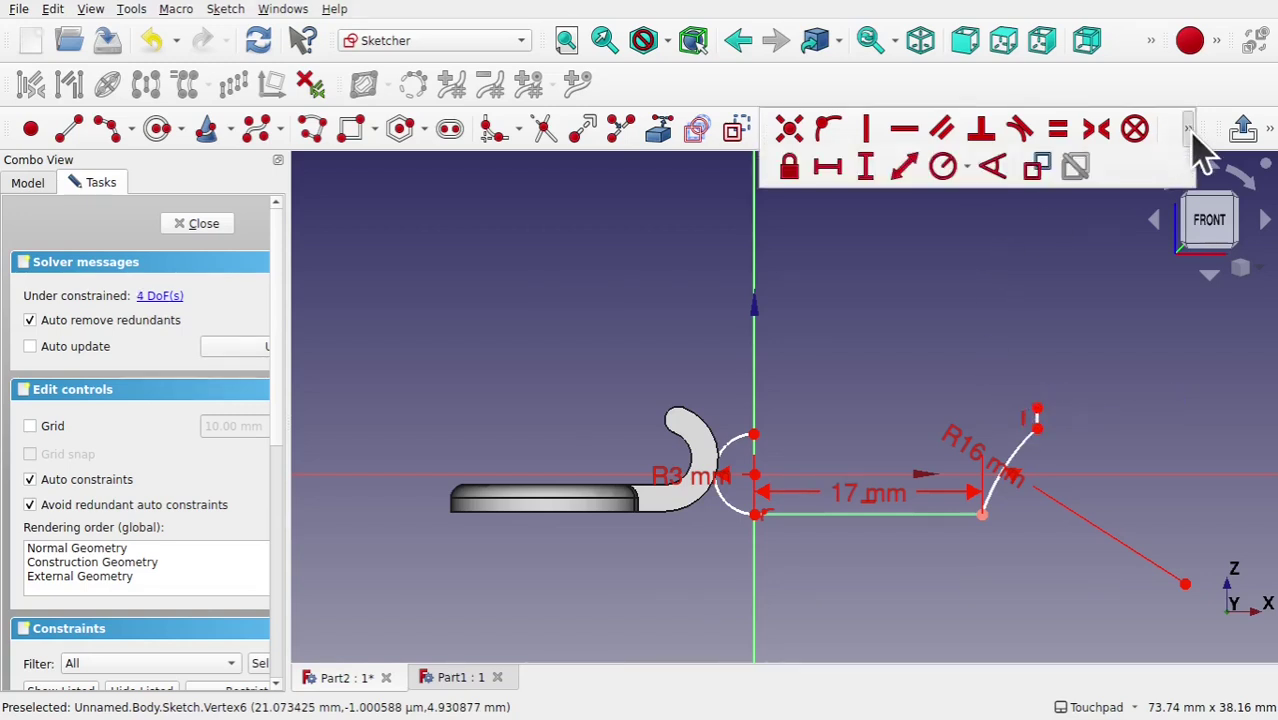
pyautogui.click(1038, 419)
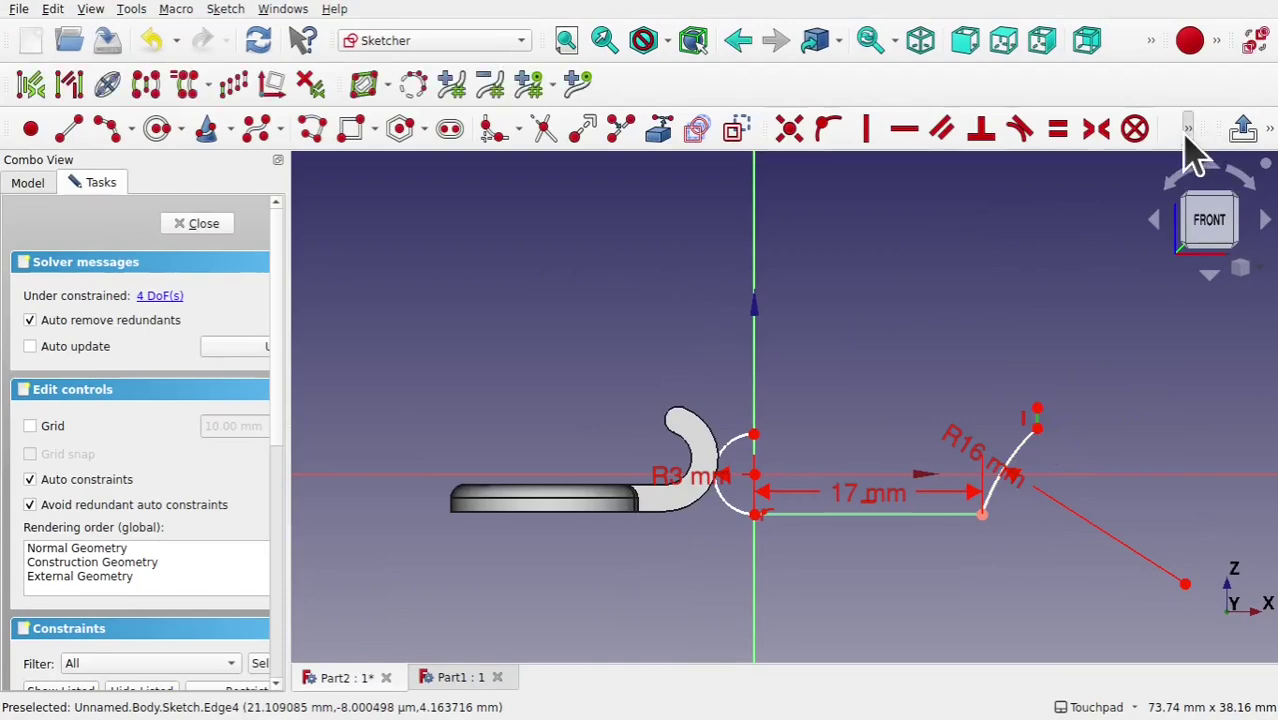
pyautogui.click(1188, 130)
pyautogui.click(868, 166)
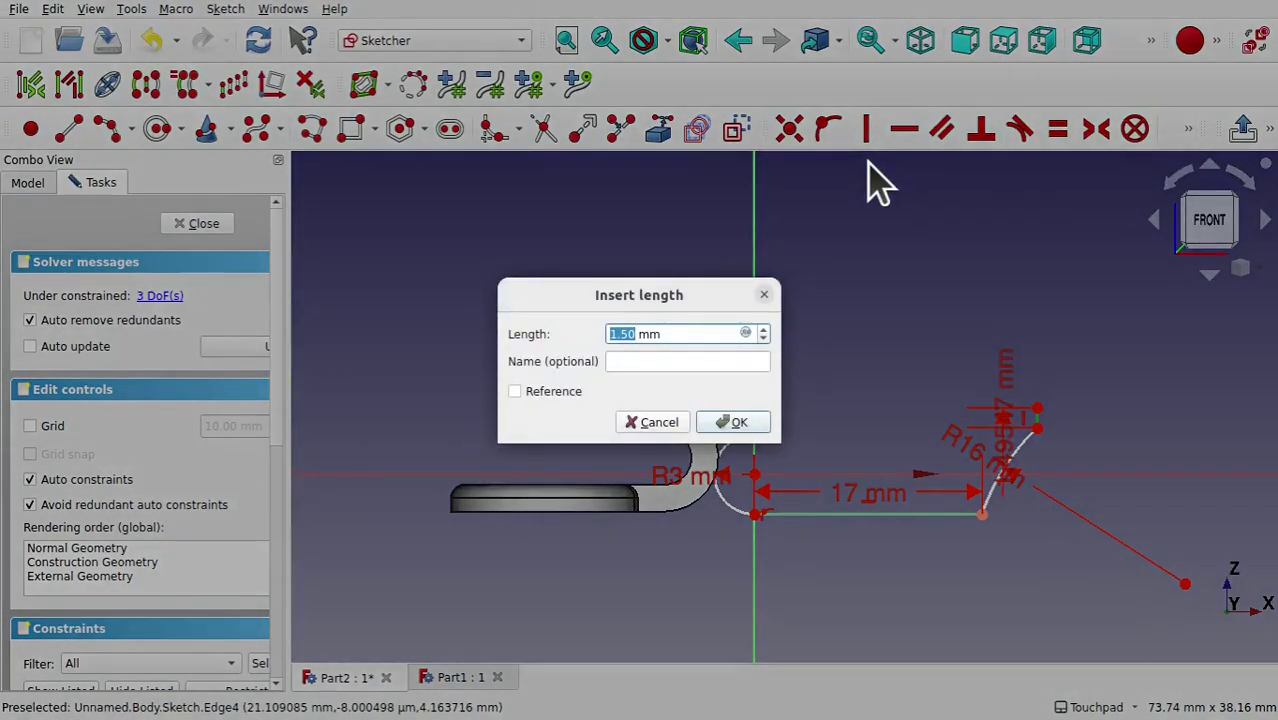
pyautogui.press('Return')
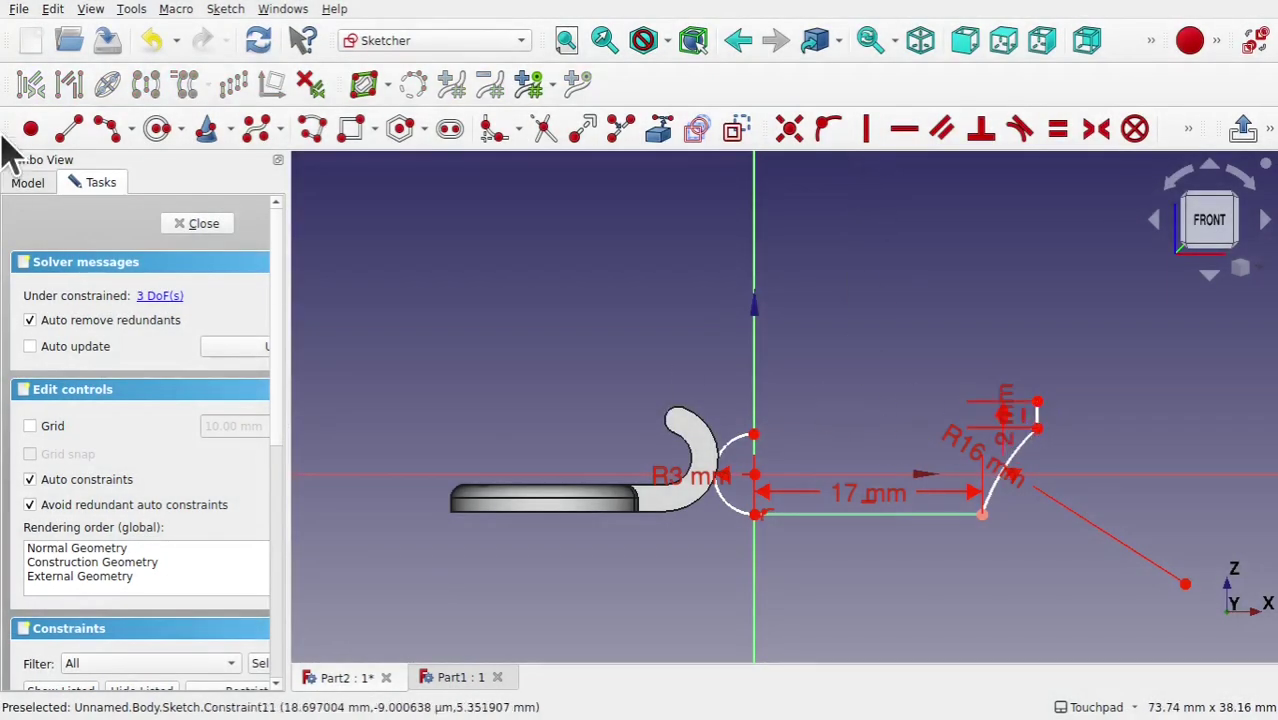
# Draw a horizontal line about 17.2 mm long from the vertical line's upper end back toward the vertical axis
pyautogui.click(68, 128)
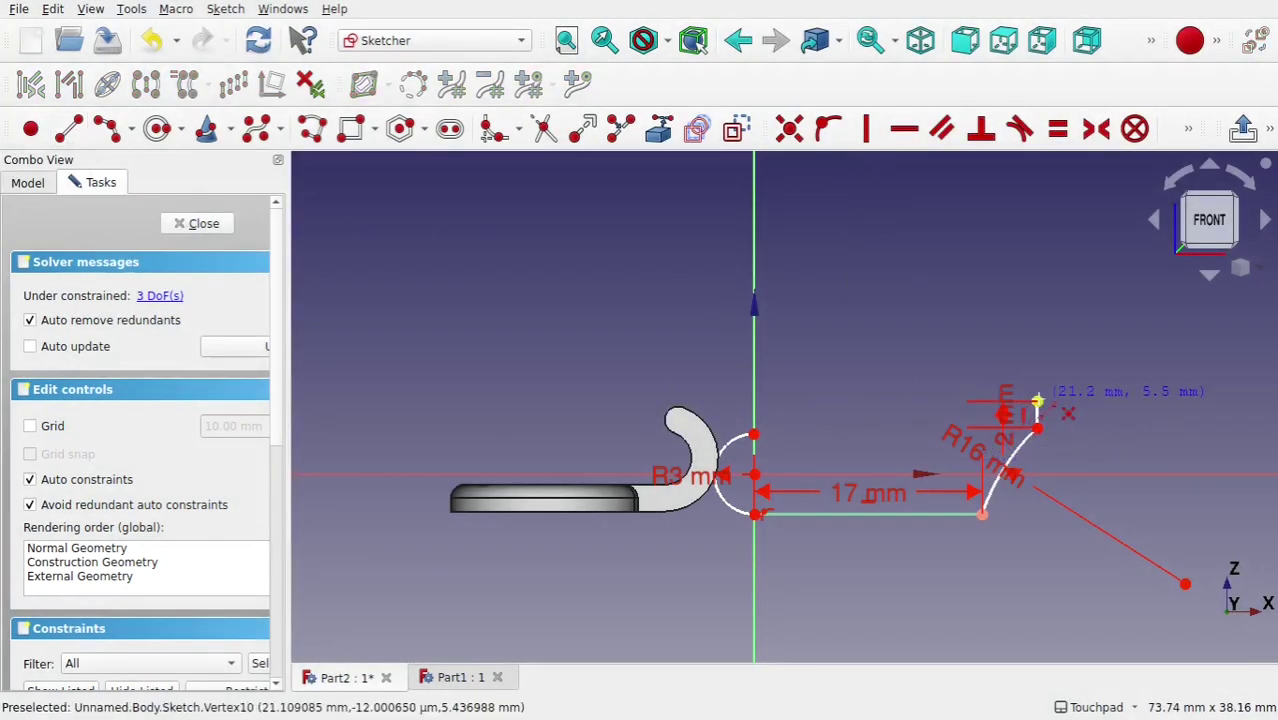
pyautogui.click(1038, 401)
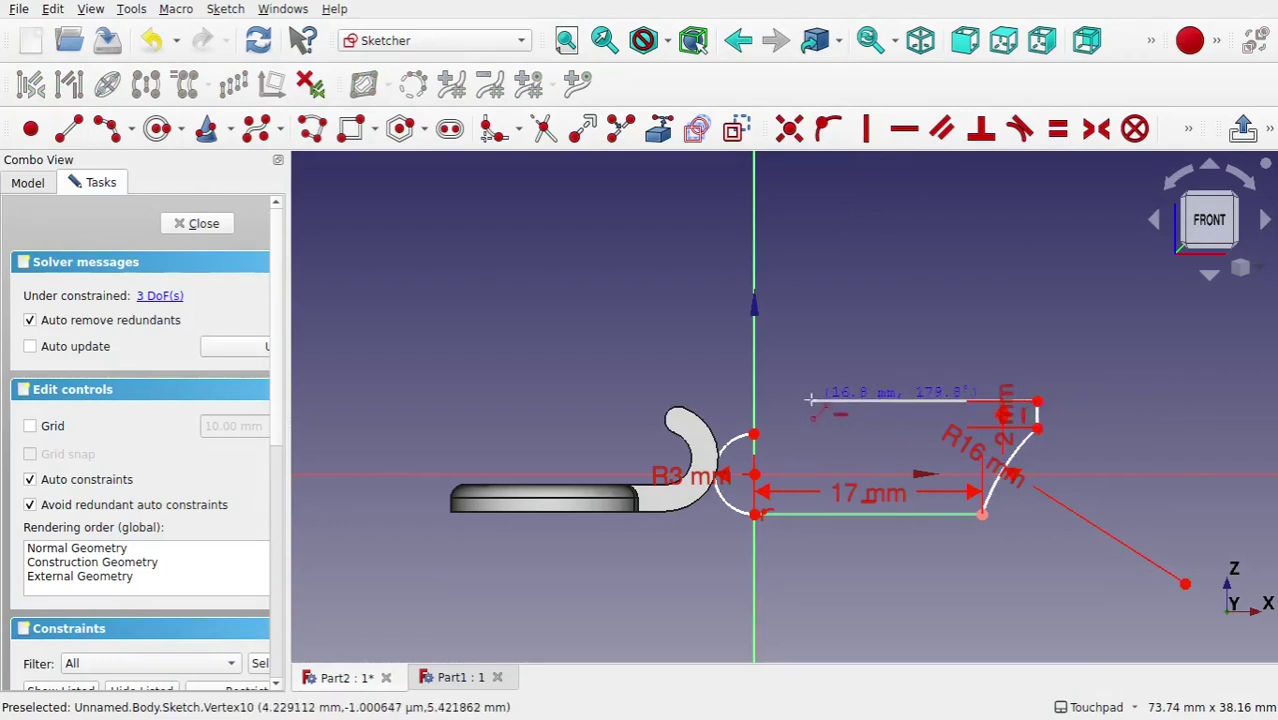
pyautogui.click(808, 400)
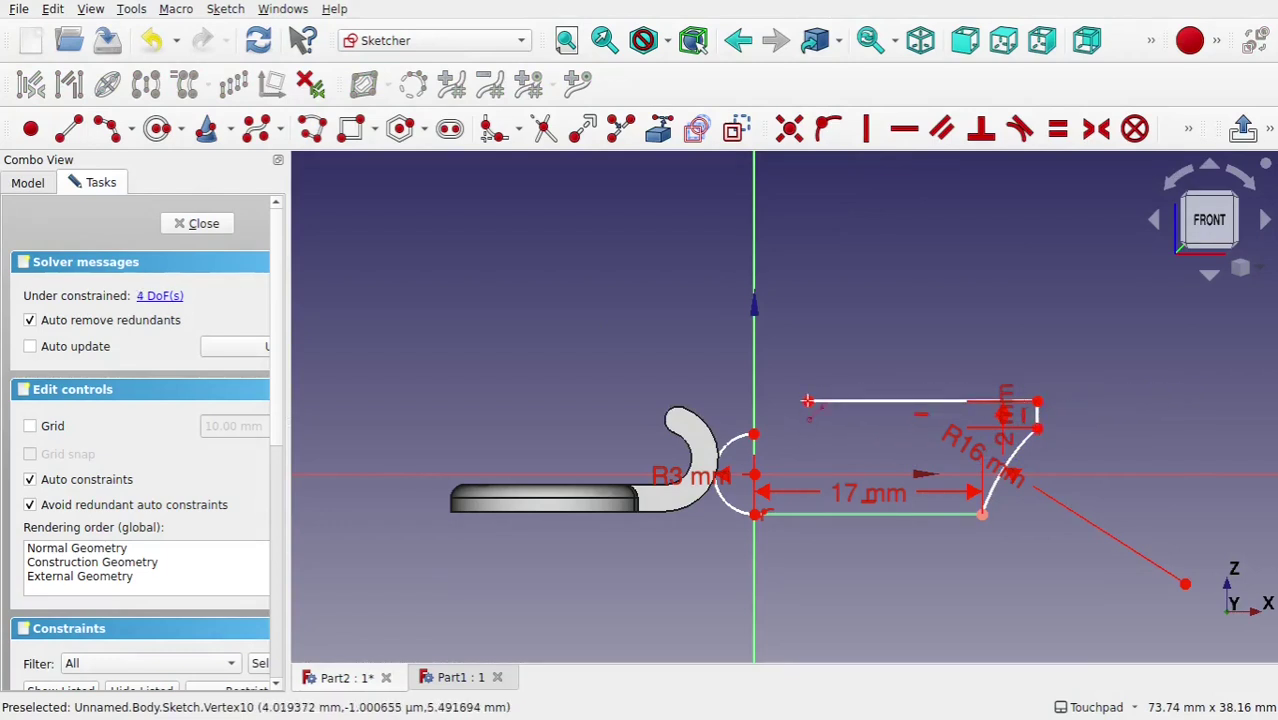
# Constrain the upper horizontal line's length to 23 mm
pyautogui.click(897, 405)
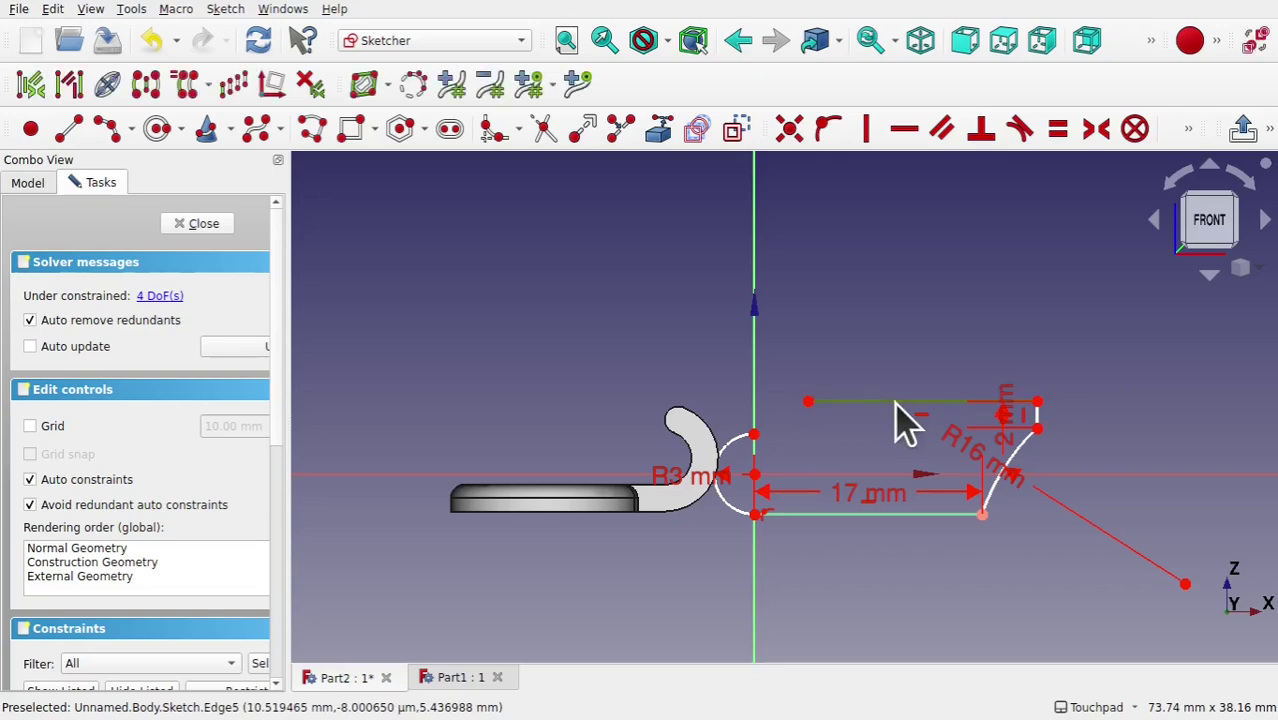
pyautogui.click(1188, 130)
pyautogui.click(825, 163)
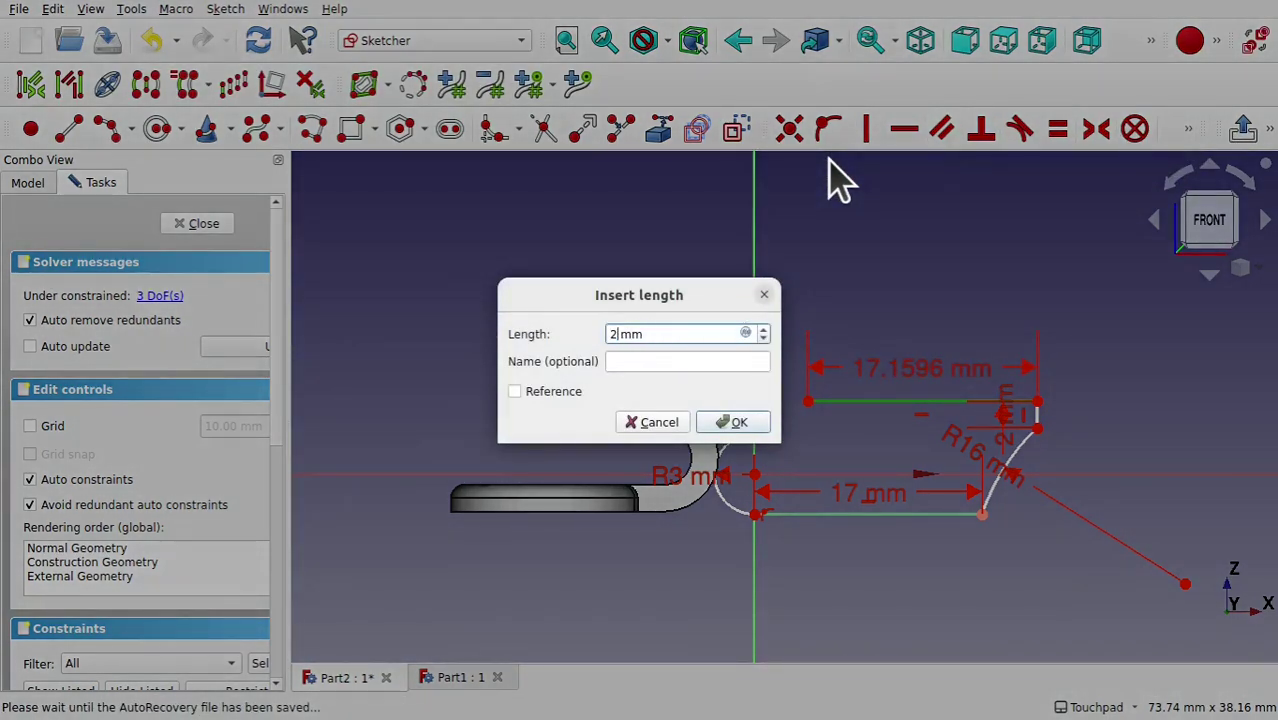
pyautogui.write('23')
pyautogui.press('Return')
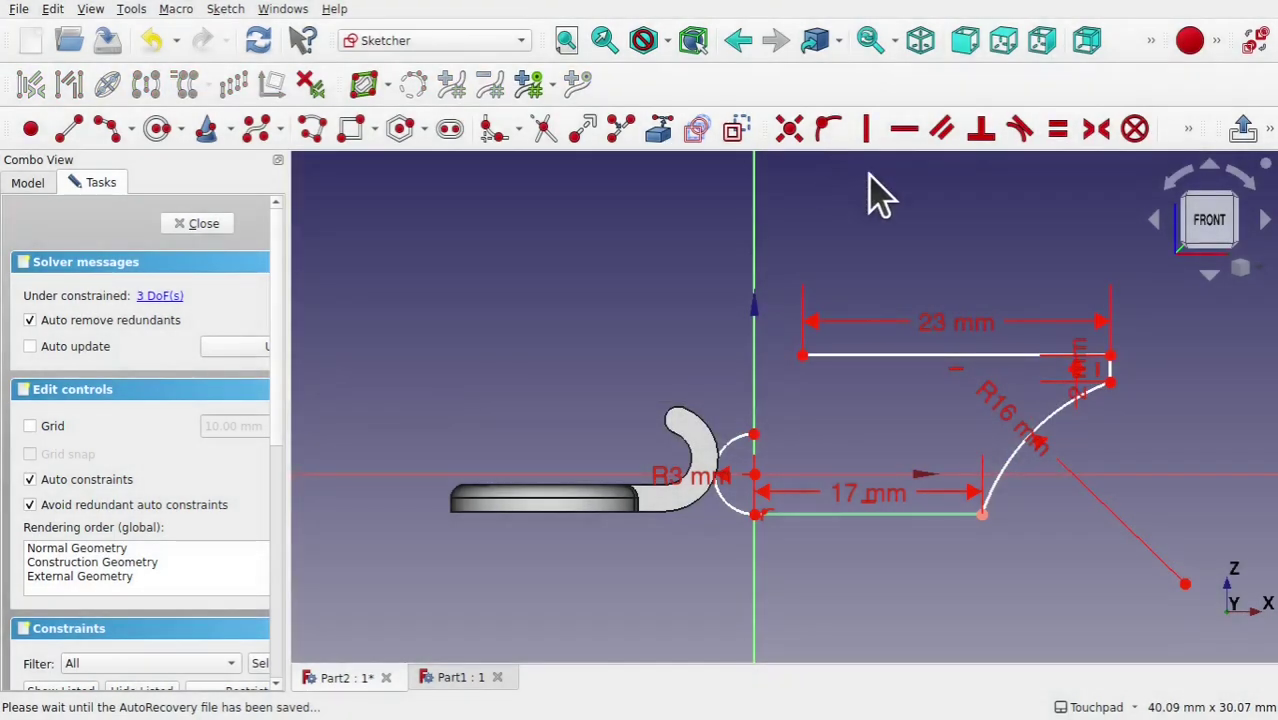
# Lower the upper part of the profile and move the 2 mm and R16 mm dimension labels clear of the geometry
pyautogui.moveTo(1033, 356)
pyautogui.mouseDown()
pyautogui.moveTo(1020, 414)
pyautogui.moveTo(1160, 432)
pyautogui.moveTo(1165, 360)
pyautogui.mouseUp()
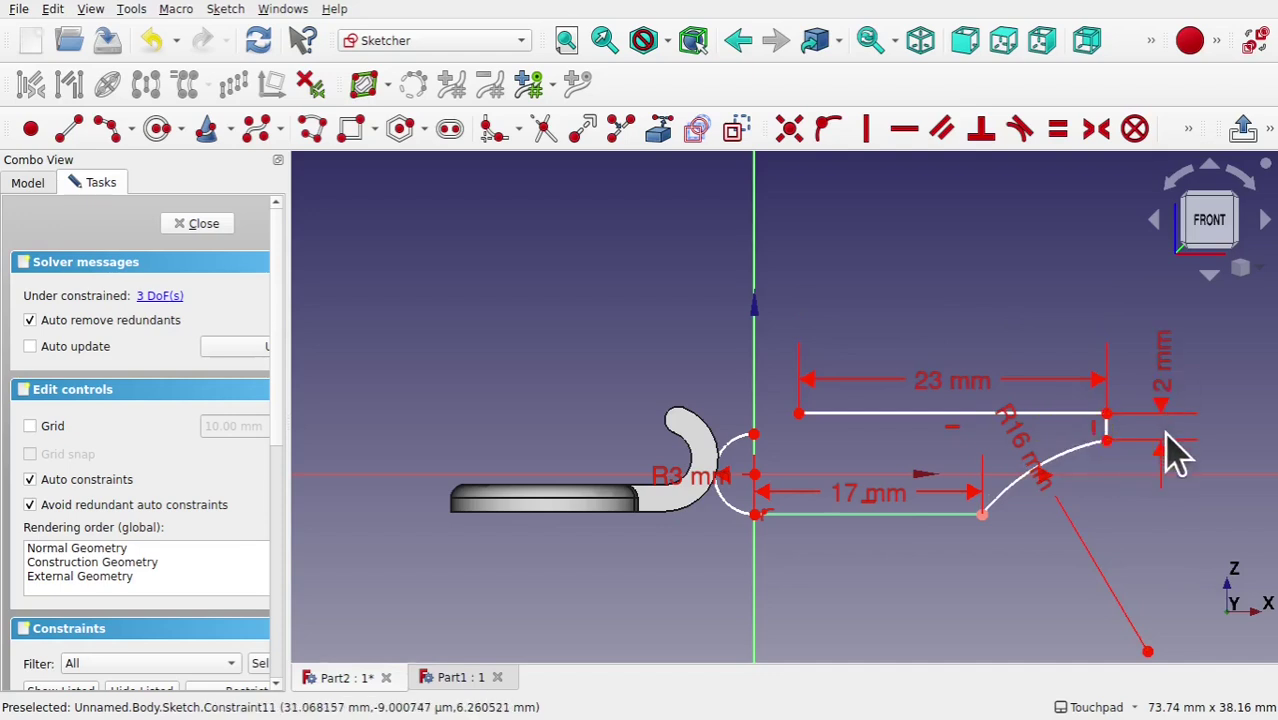
pyautogui.moveTo(1022, 425)
pyautogui.mouseDown()
pyautogui.moveTo(850, 571)
pyautogui.moveTo(842, 613)
pyautogui.mouseUp()
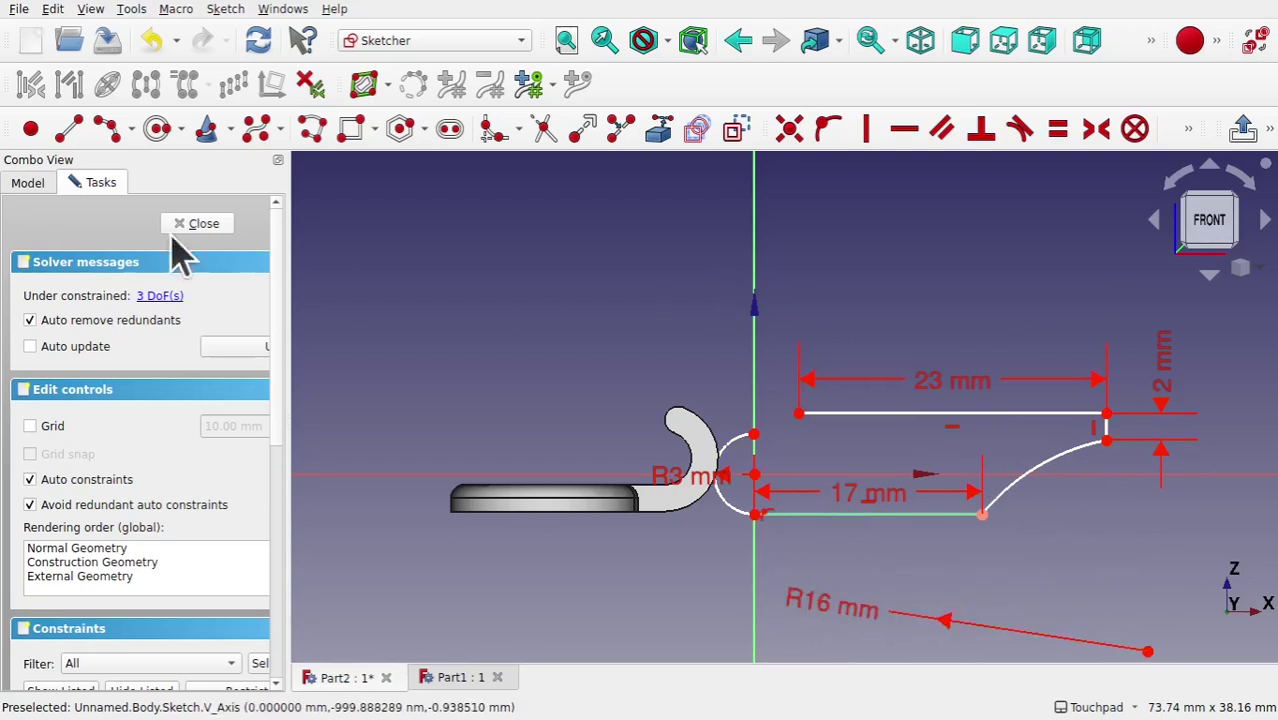
# Draw a vertical line about 1.8 mm long downward from the 23 mm line's endpoint nearest the vertical axis
pyautogui.click(68, 128)
pyautogui.click(799, 413)
pyautogui.click(799, 437)
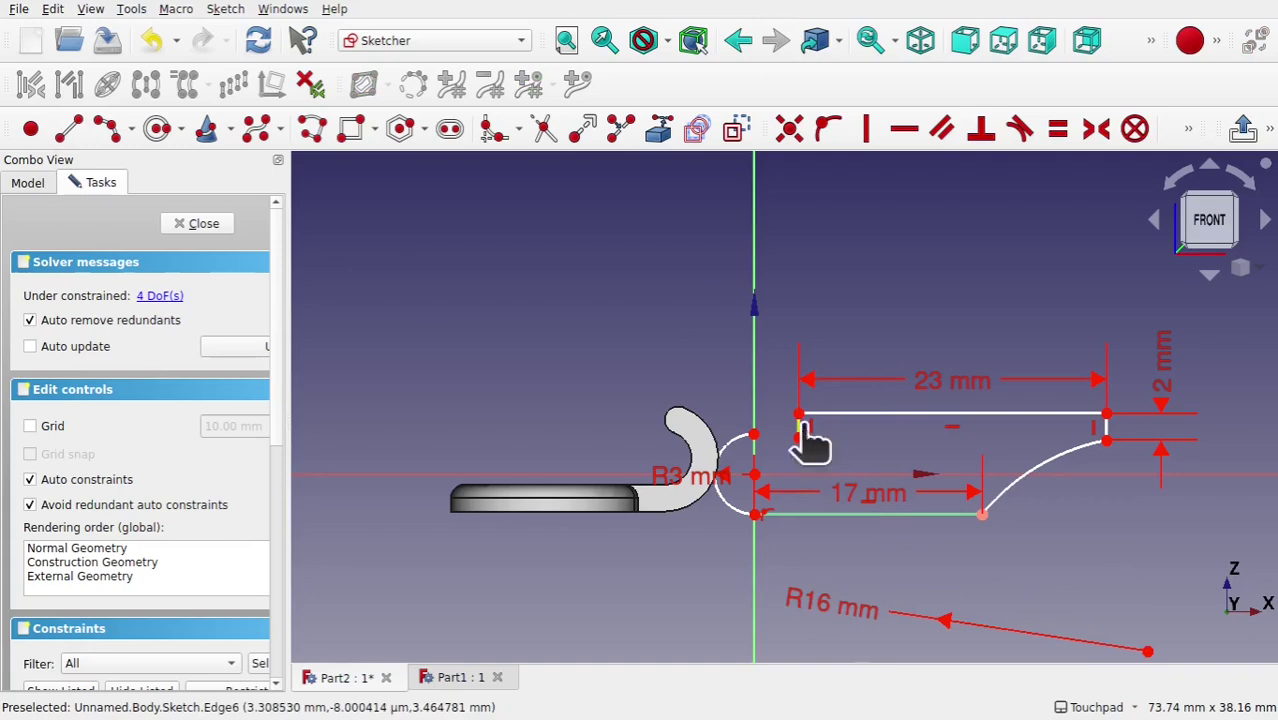
# Constrain the new short vertical line to 2 mm and shift the upper part of the profile slightly up and outward
pyautogui.click(1189, 135)
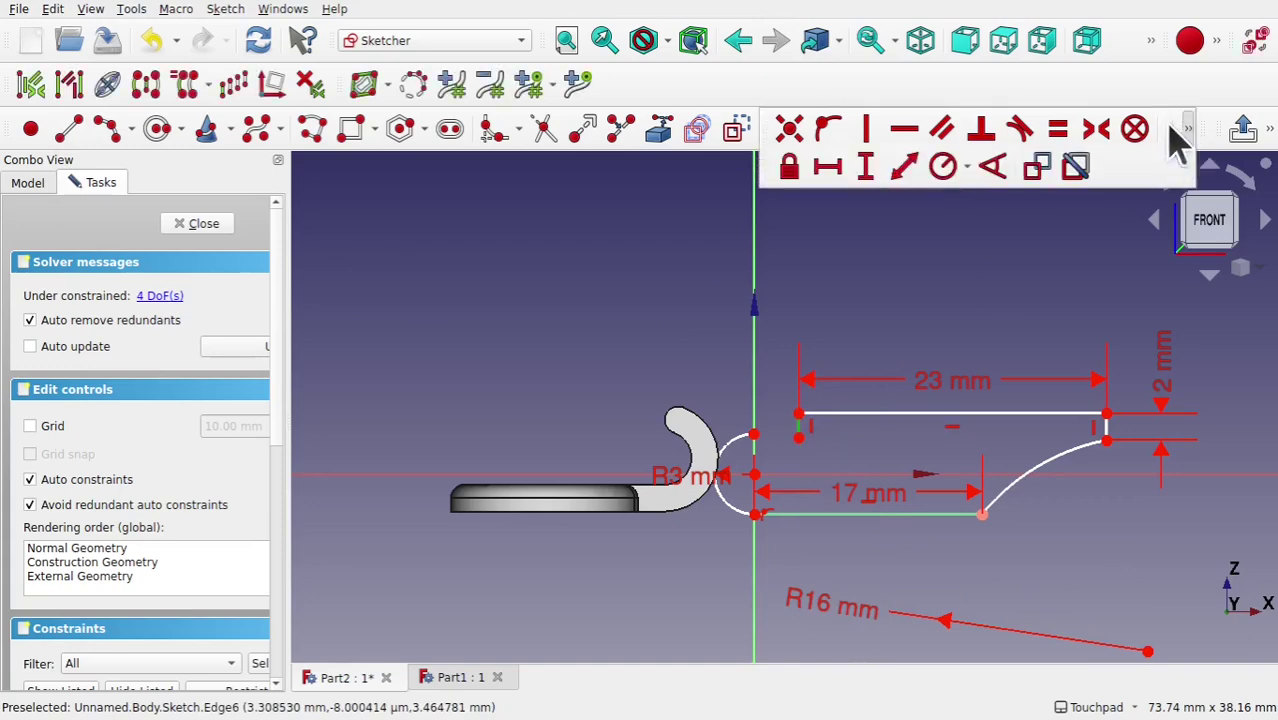
pyautogui.click(872, 167)
pyautogui.write('2')
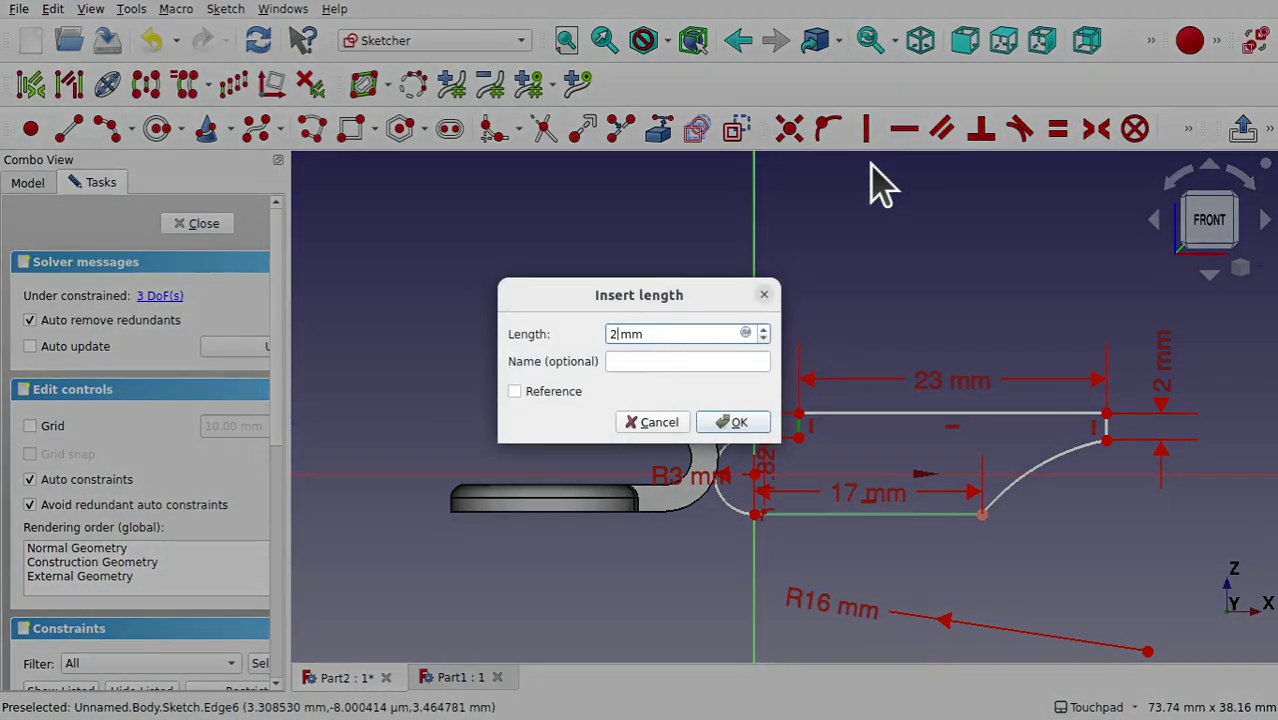
pyautogui.press('Return')
pyautogui.moveTo(800, 432); pyautogui.dragTo(816, 426)
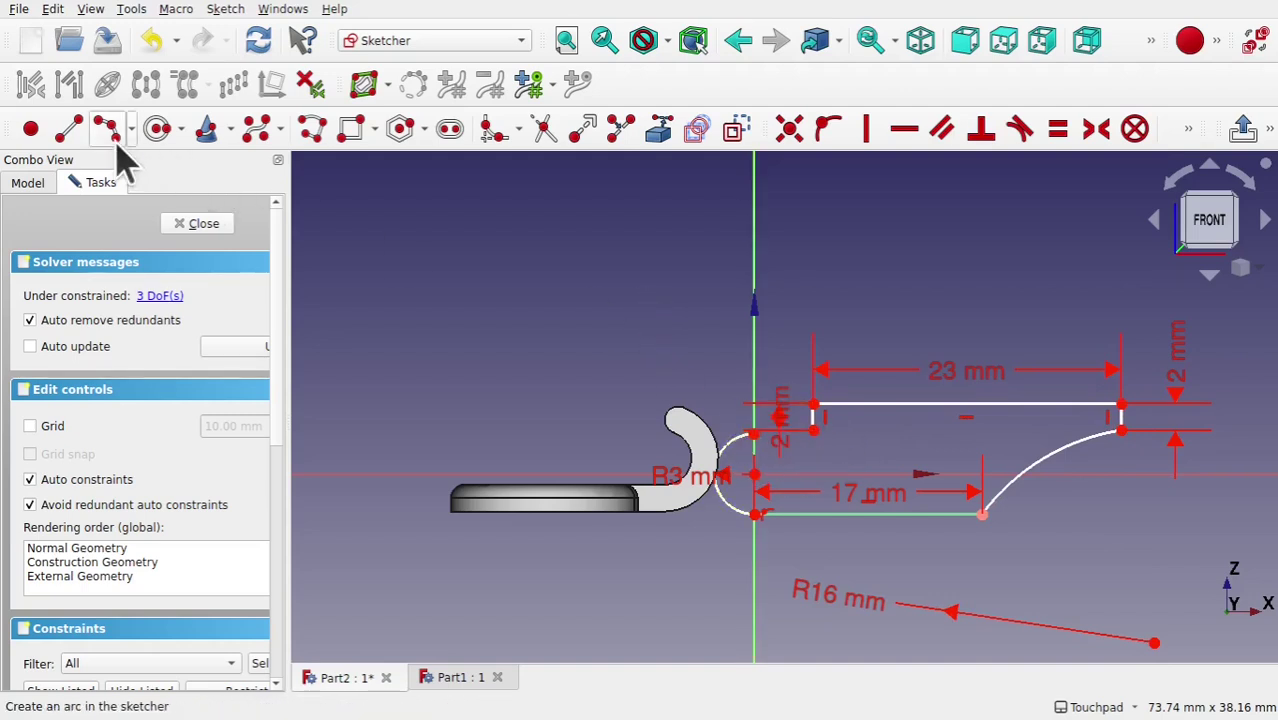
# Close the profile with a horizontal line about 4.3 mm long from the semicircle's upper endpoint to the short vertical line's lower end
pyautogui.click(68, 128)
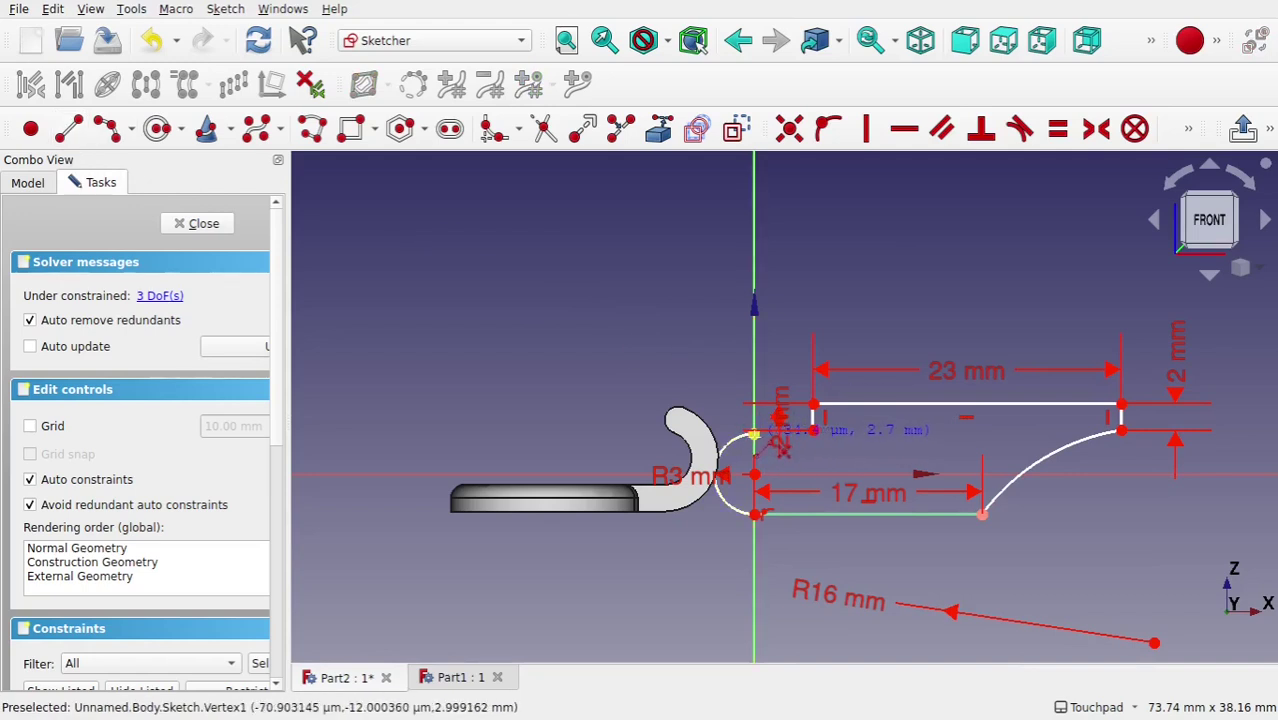
pyautogui.click(755, 435)
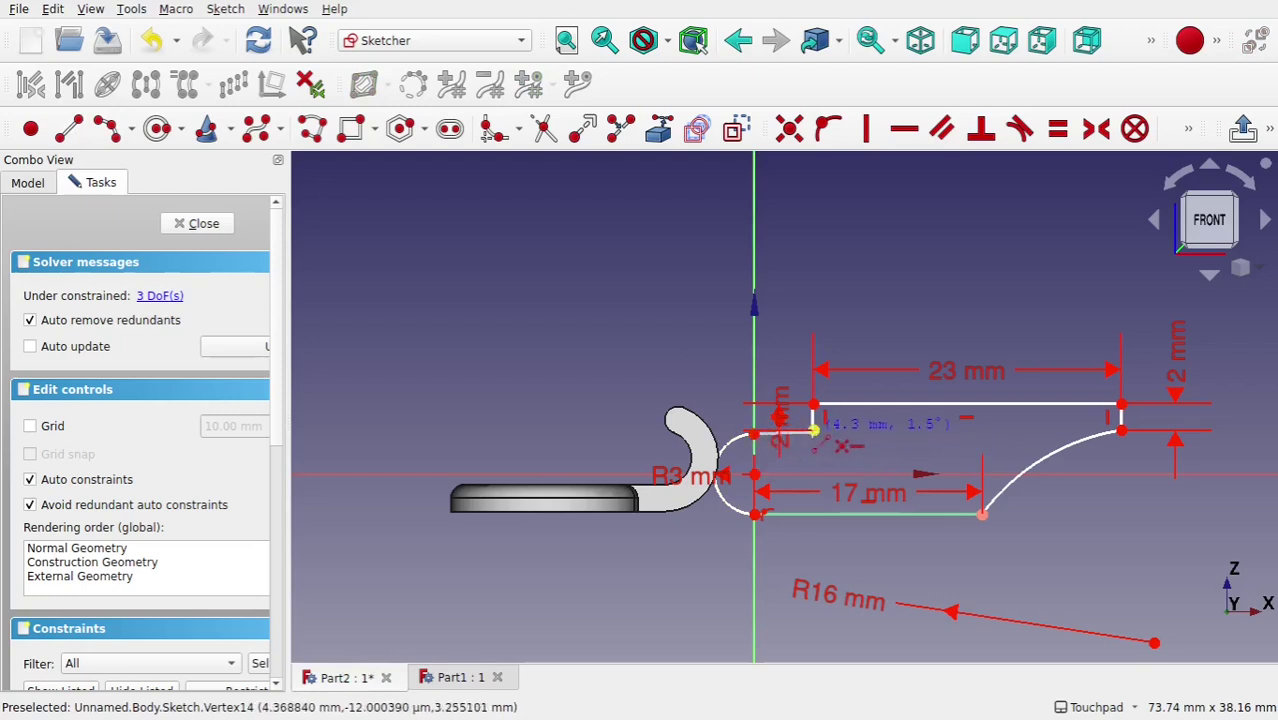
pyautogui.click(815, 431)
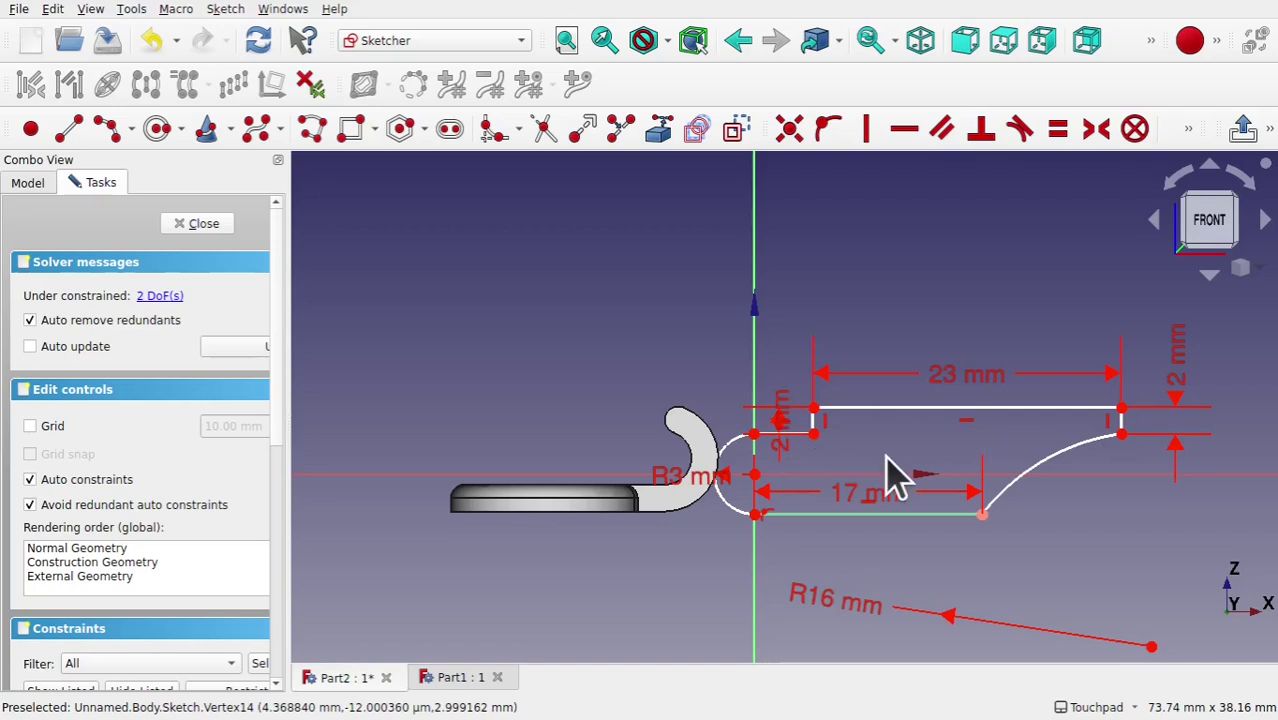
# Move the shorter vertical line's 2 mm dimension label above the profile and shift the upper part of the profile slightly outward
pyautogui.moveTo(790, 428); pyautogui.dragTo(762, 322)
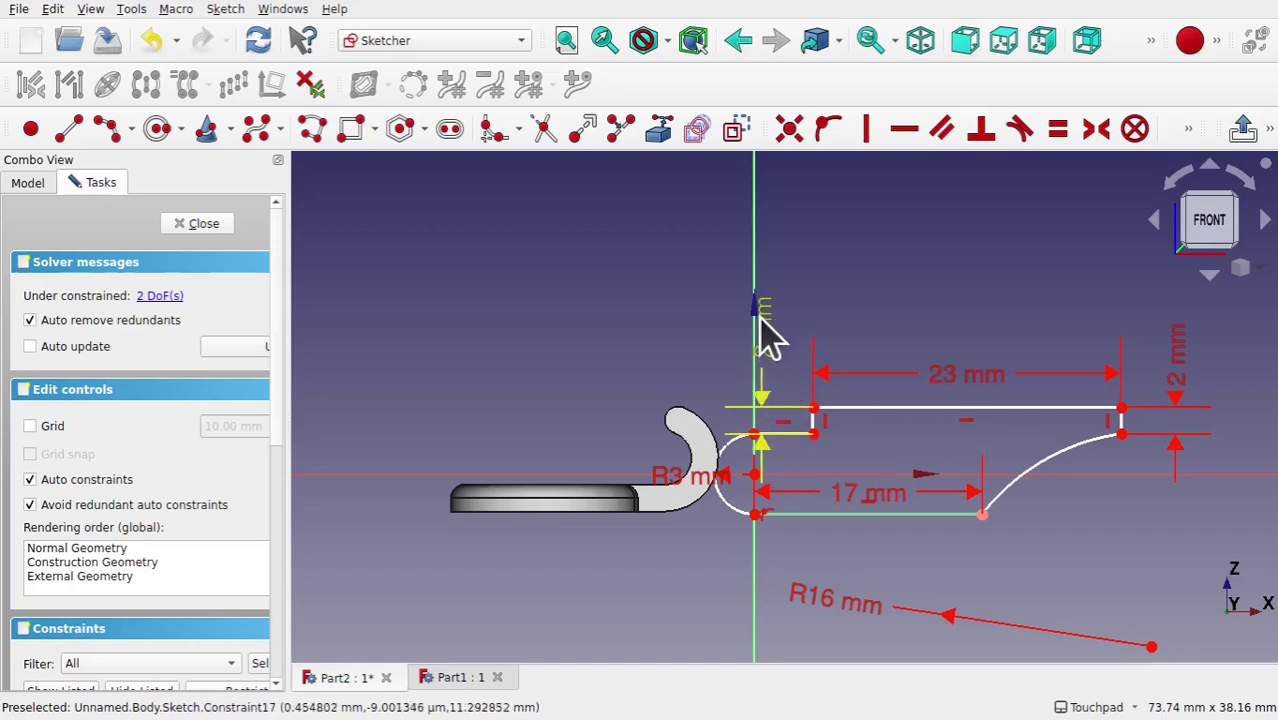
pyautogui.moveTo(1130, 450)
pyautogui.mouseDown()
pyautogui.moveTo(1041, 440)
pyautogui.moveTo(1093, 428)
pyautogui.mouseUp()
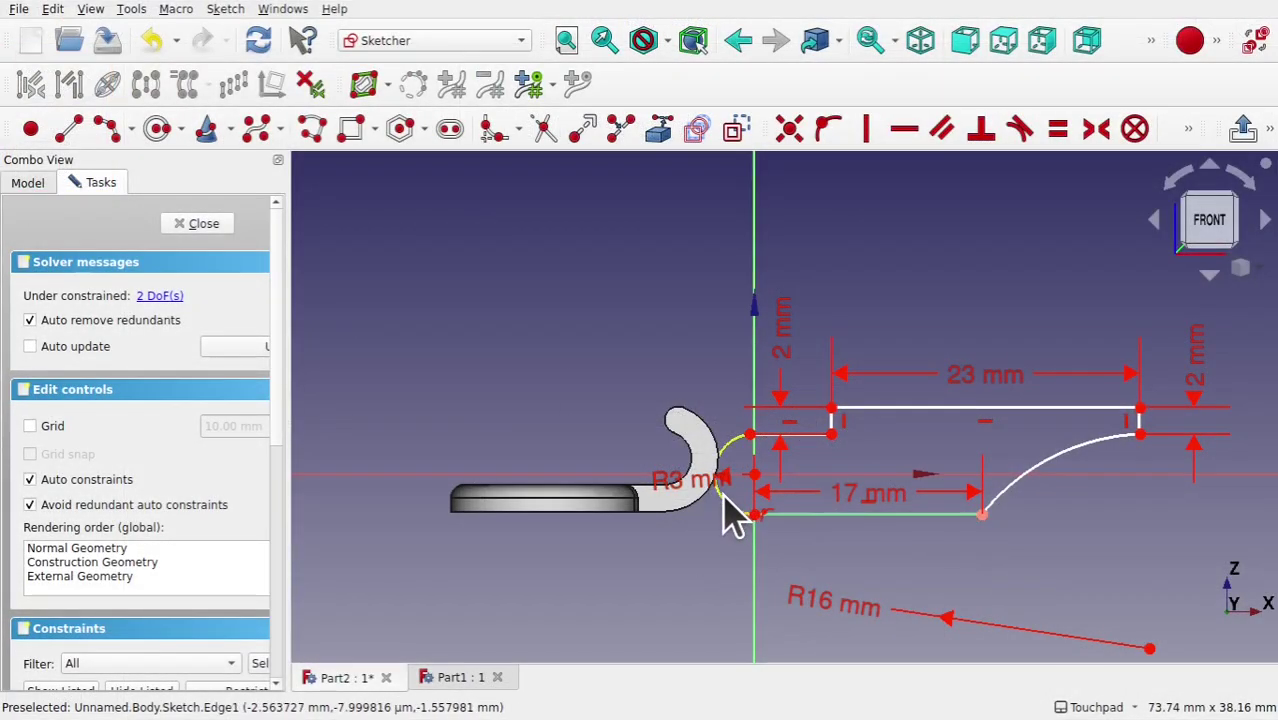
# Hide the linked hinge half Fillet001 and move the R3 mm dimension label below the semicircle
pyautogui.click(27, 183)
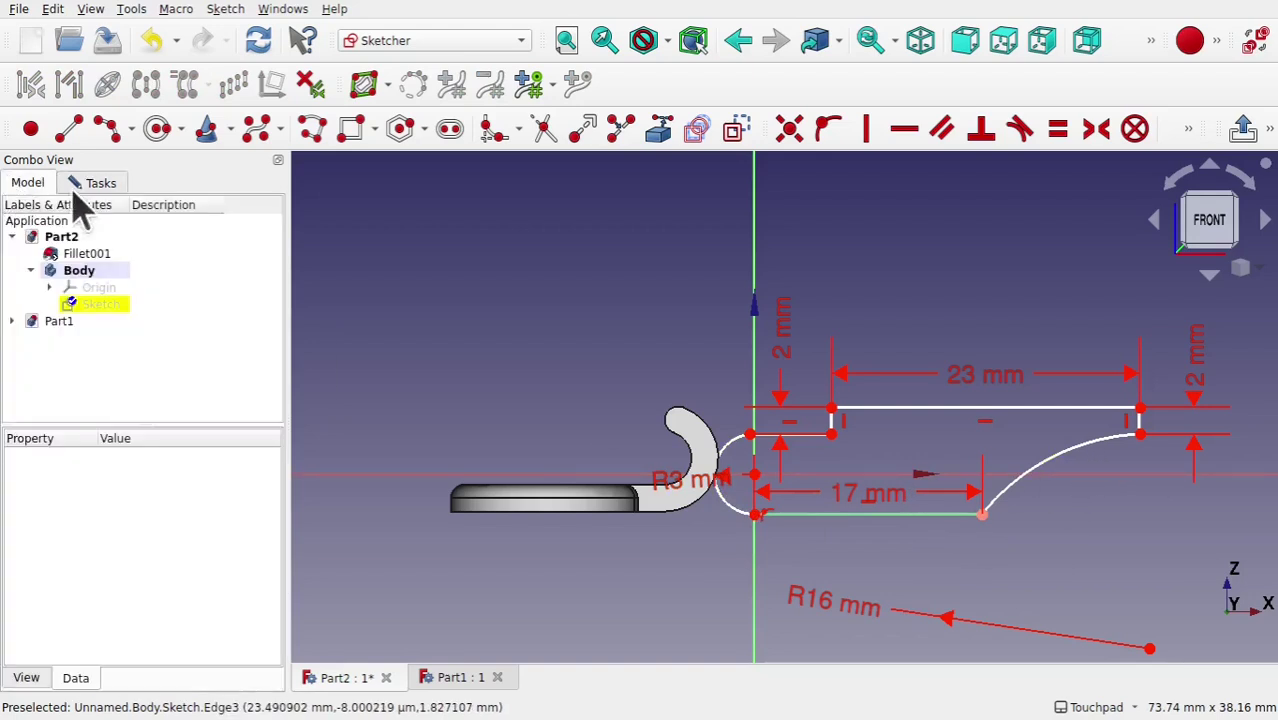
pyautogui.click(85, 253)
pyautogui.press('space')
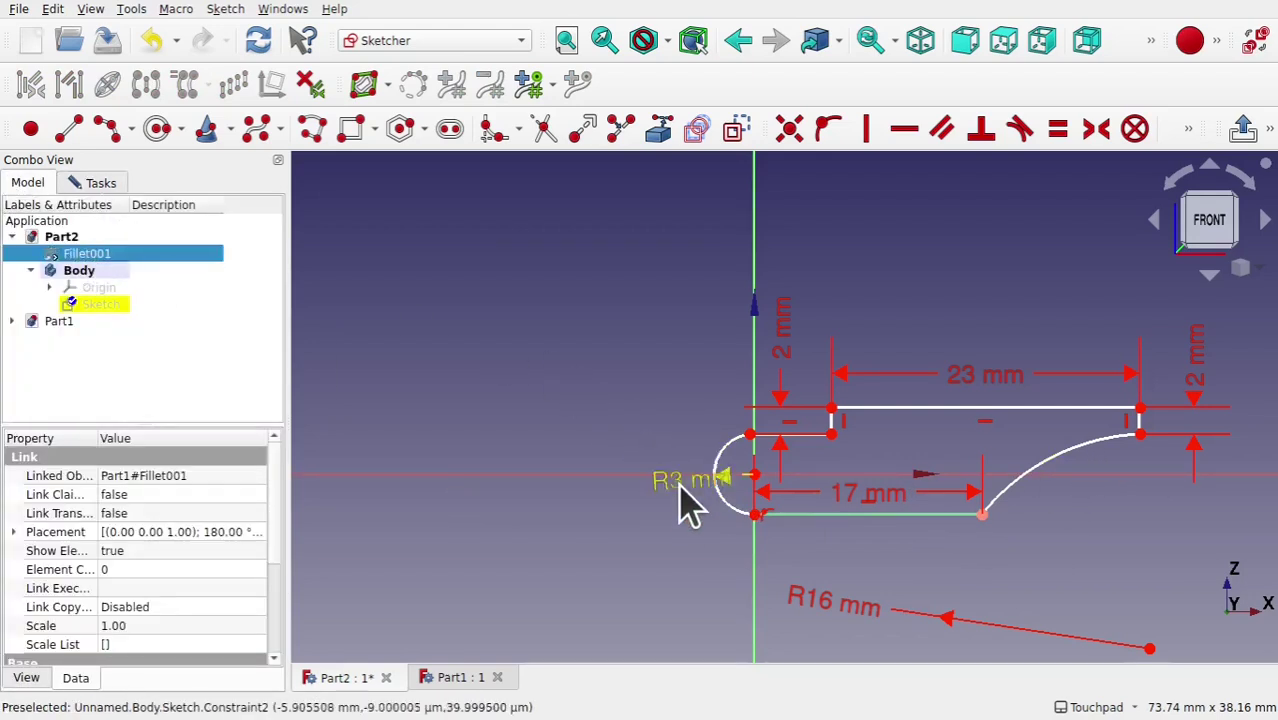
pyautogui.click(688, 520)
pyautogui.moveTo(700, 470); pyautogui.dragTo(688, 562)
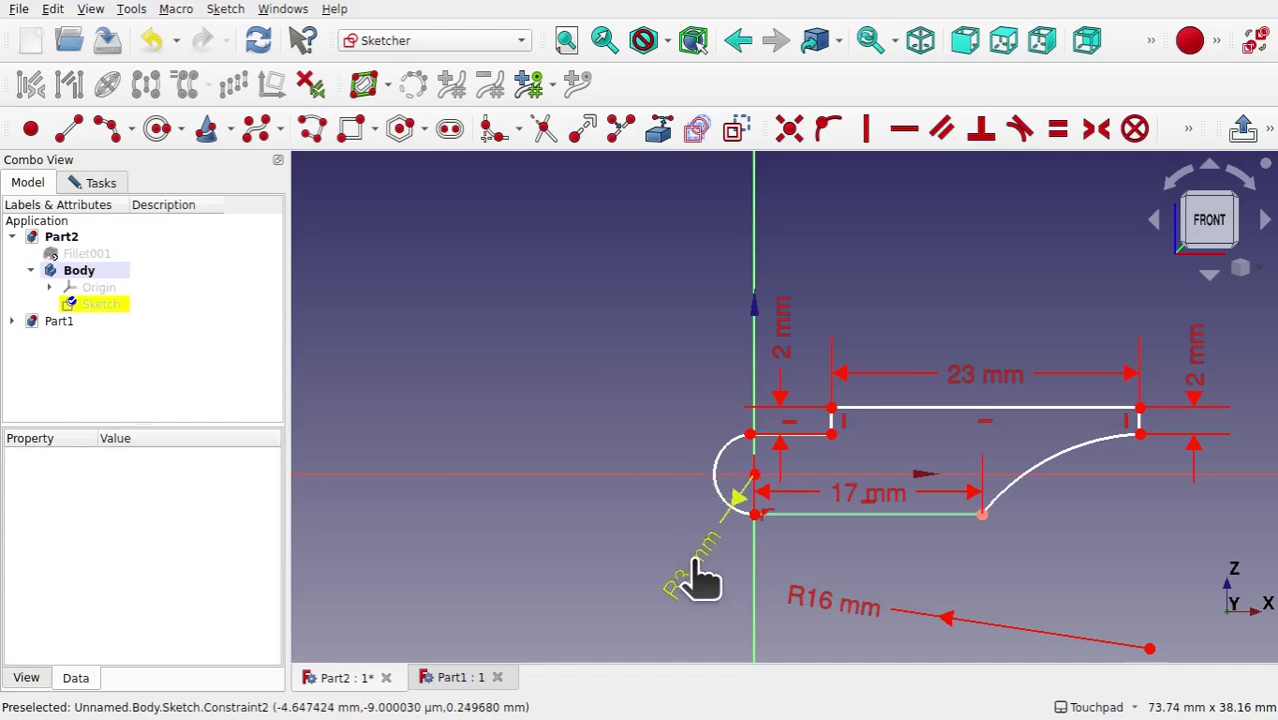
# Place a point on the outermost part of the semicircle and constrain it onto the horizontal axis
pyautogui.click(28, 130)
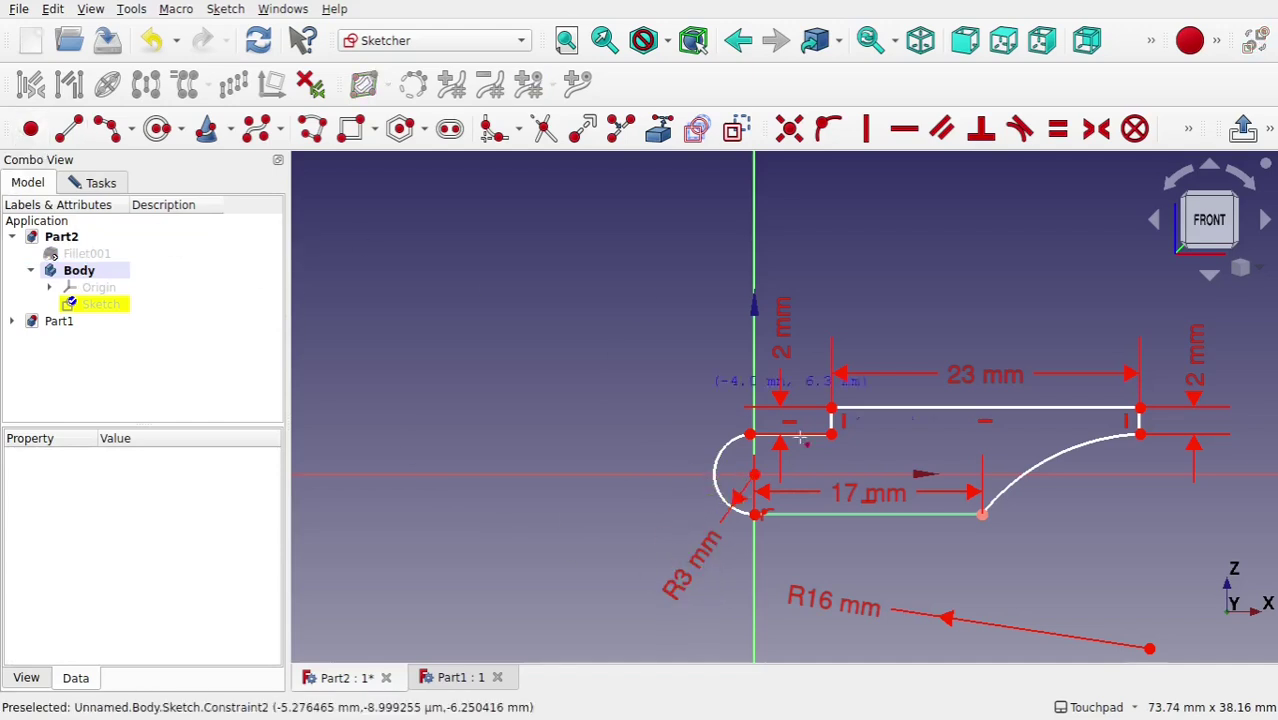
pyautogui.click(716, 472)
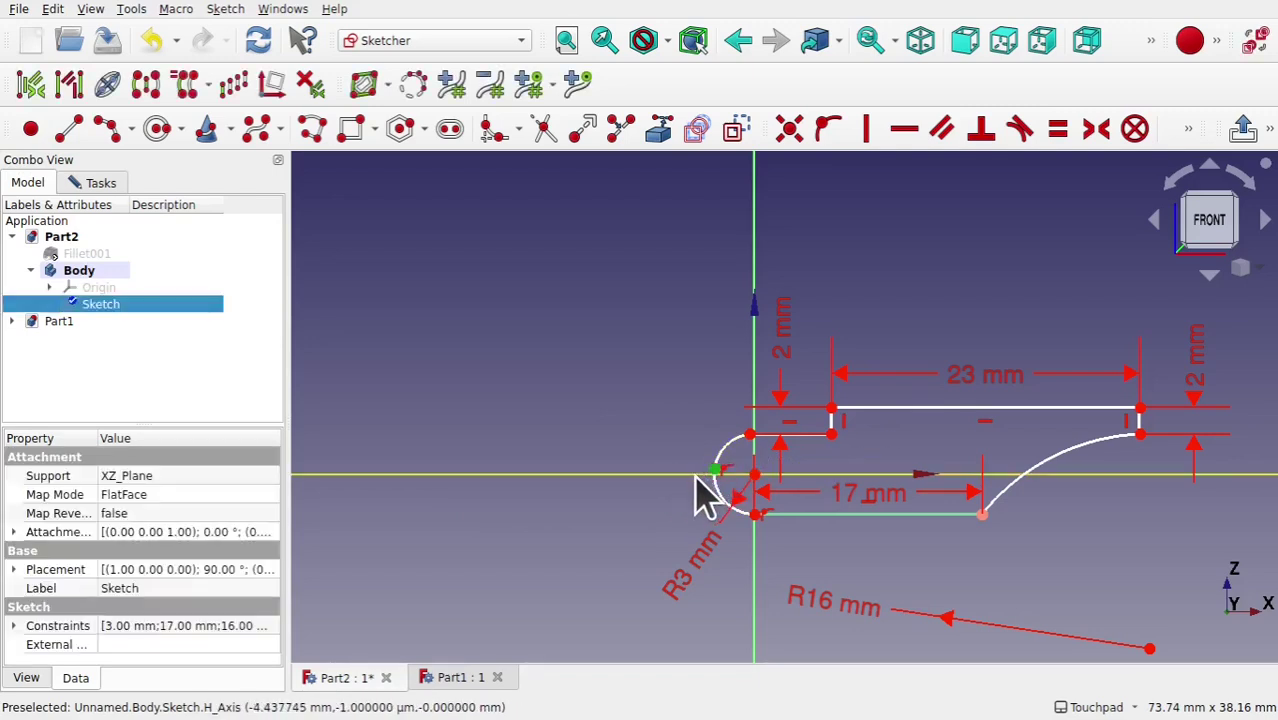
pyautogui.click(829, 128)
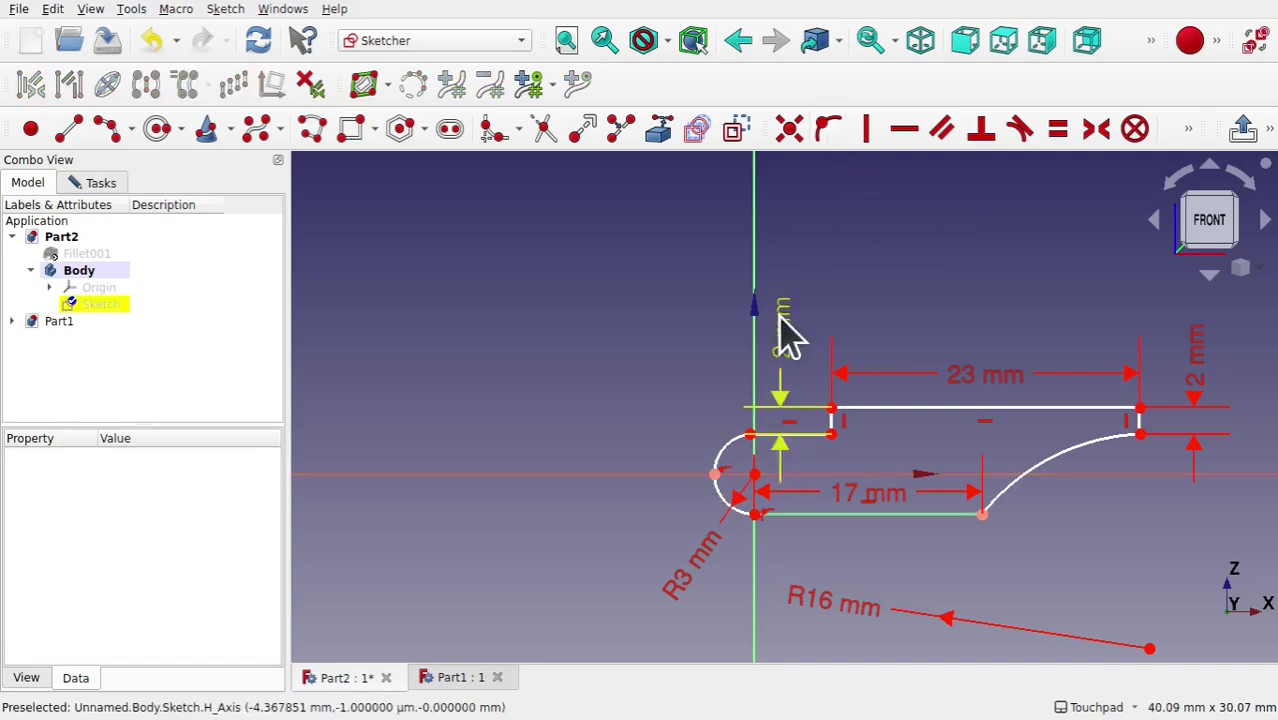
# Constrain the horizontal distance from the semicircle's point to the R16 arc's upper endpoint to 30 mm and place the dimension below the profile
pyautogui.click(715, 474)
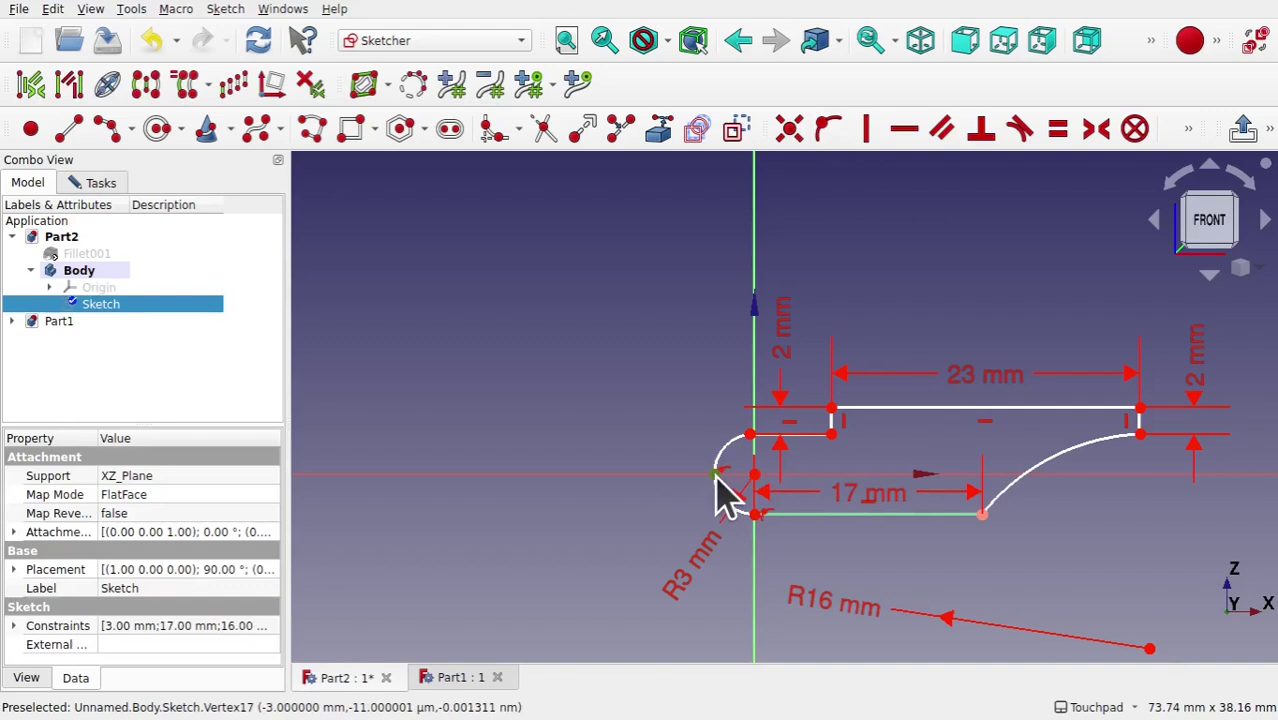
pyautogui.click(1140, 436)
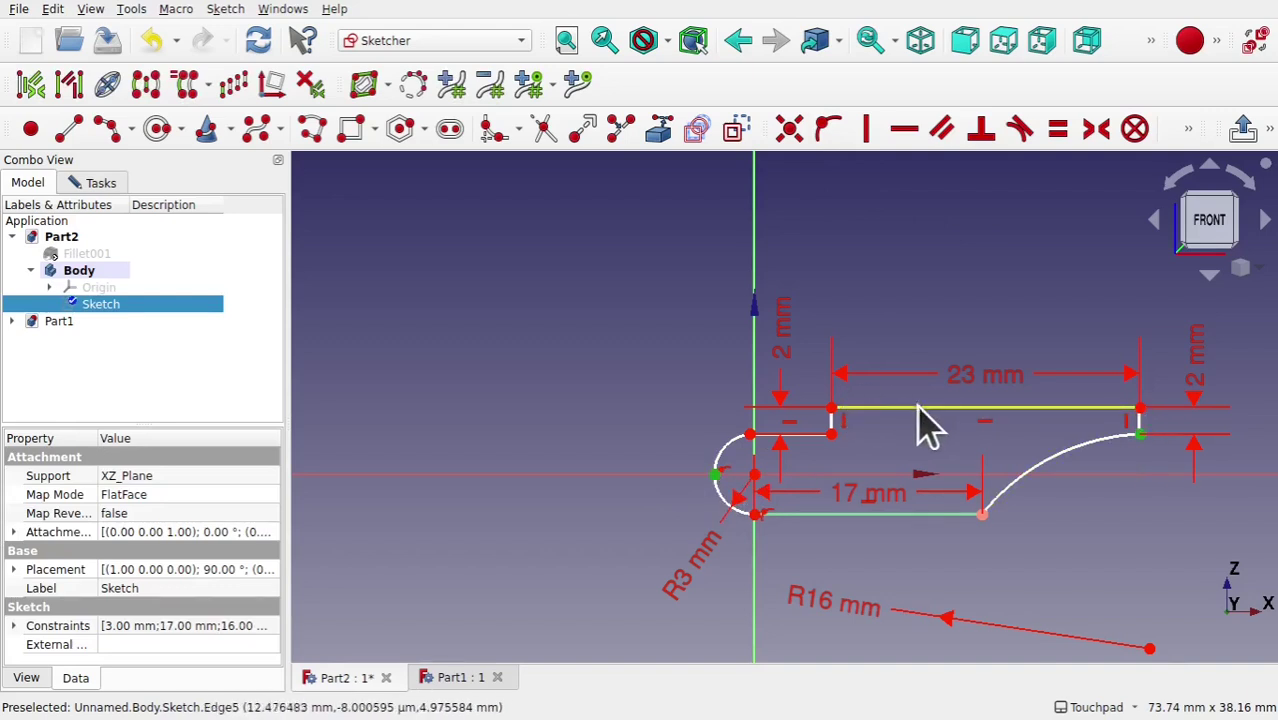
pyautogui.click(1190, 130)
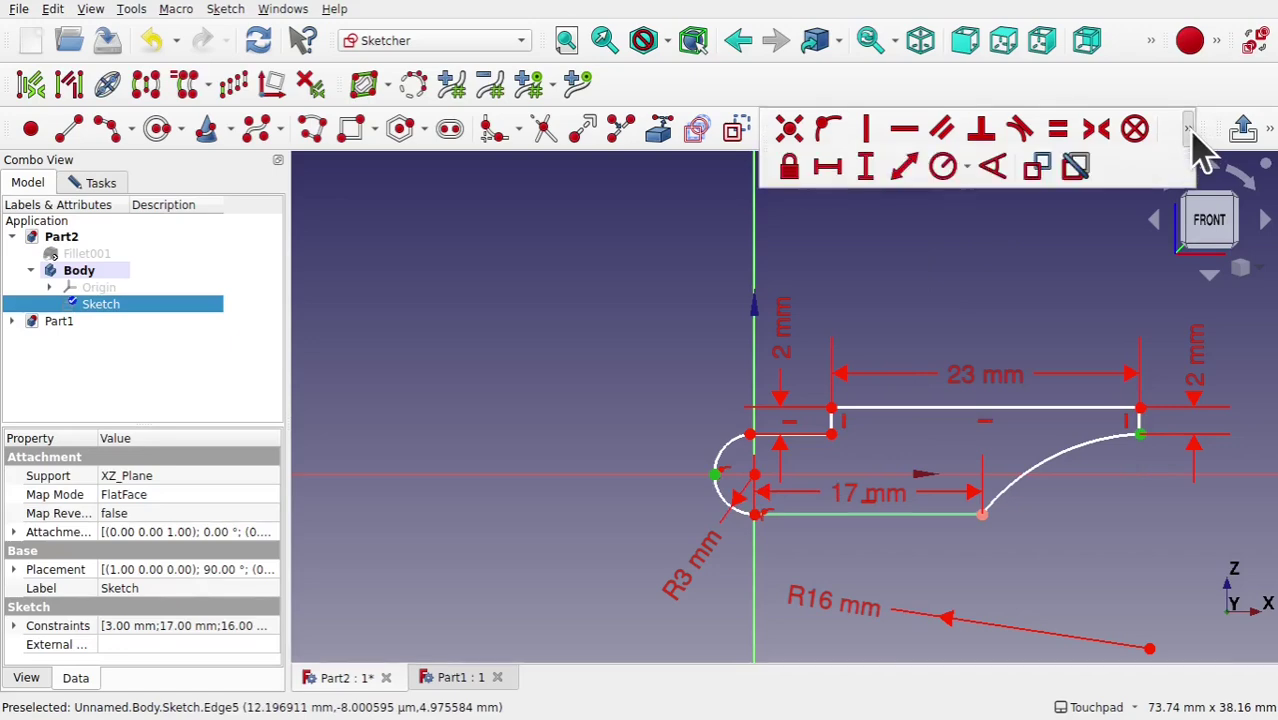
pyautogui.click(836, 176)
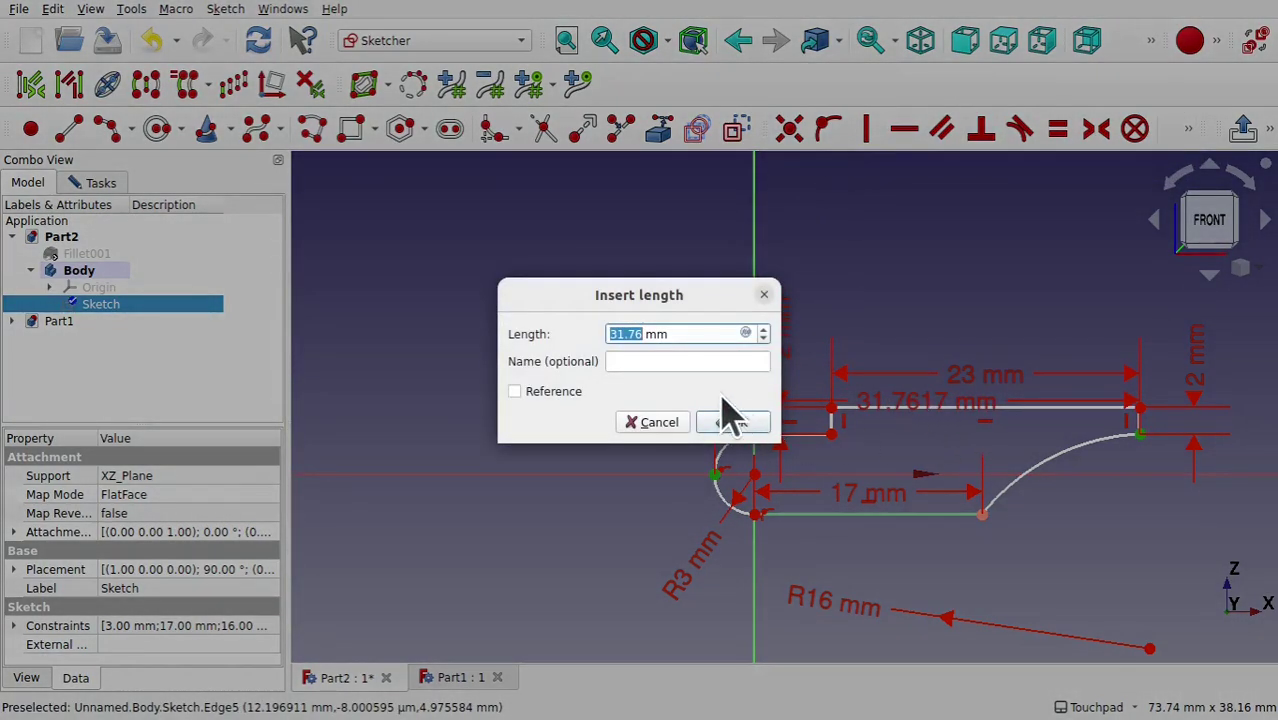
pyautogui.click(728, 420)
pyautogui.moveTo(927, 420); pyautogui.dragTo(933, 568)
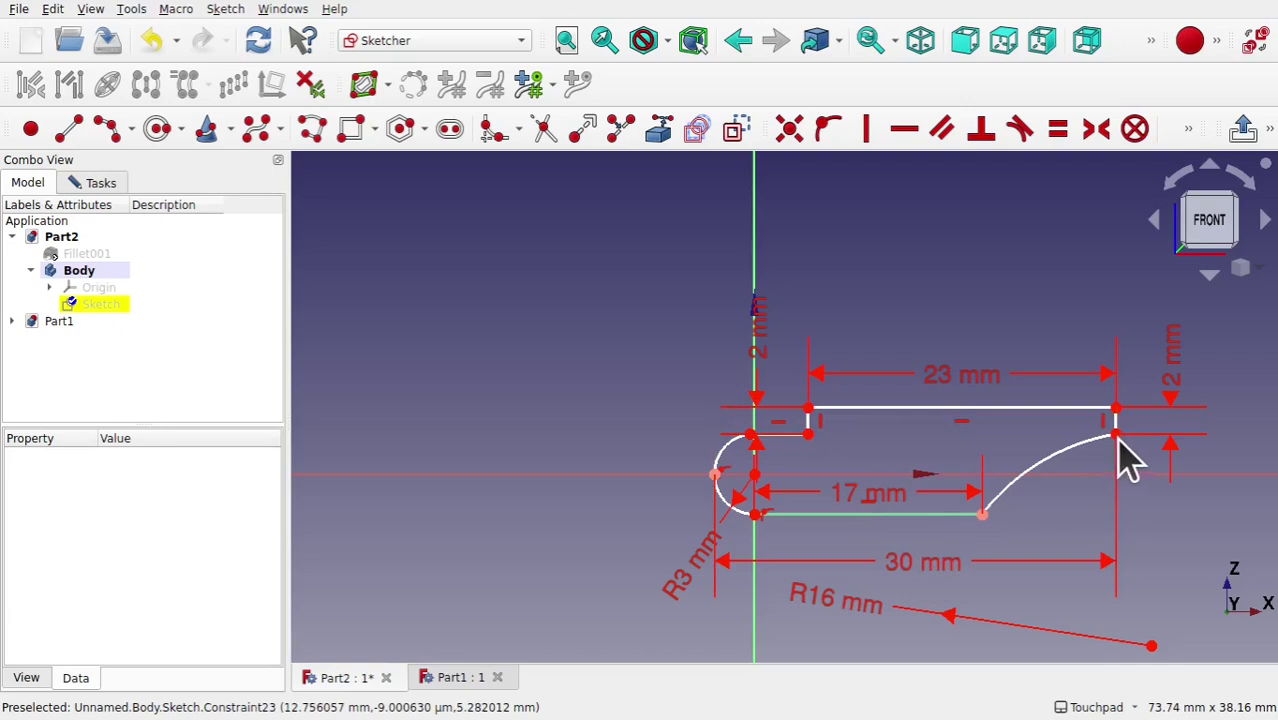
# Move the 17 mm dimension label below the lower edge and the overlapping 2 mm label outward past the semicircle
pyautogui.moveTo(1118, 434)
pyautogui.mouseDown()
pyautogui.moveTo(1123, 467)
pyautogui.moveTo(1120, 445)
pyautogui.mouseUp()
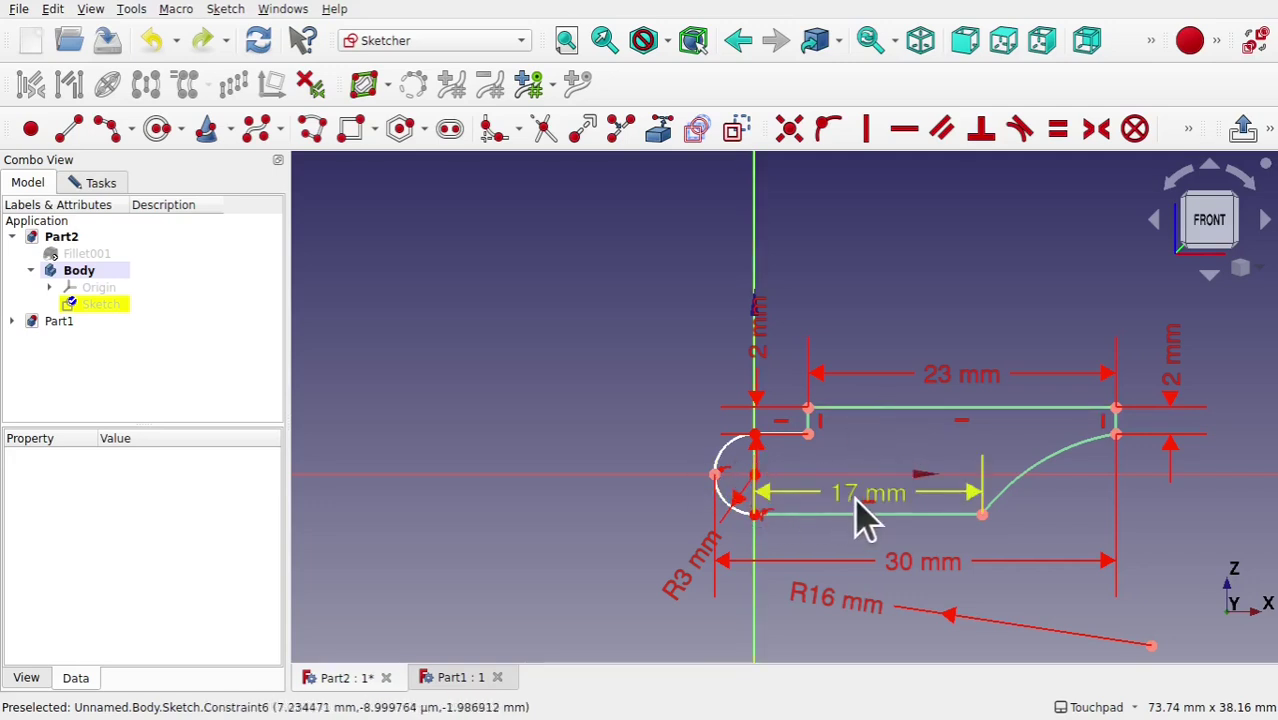
pyautogui.moveTo(868, 510); pyautogui.dragTo(857, 538)
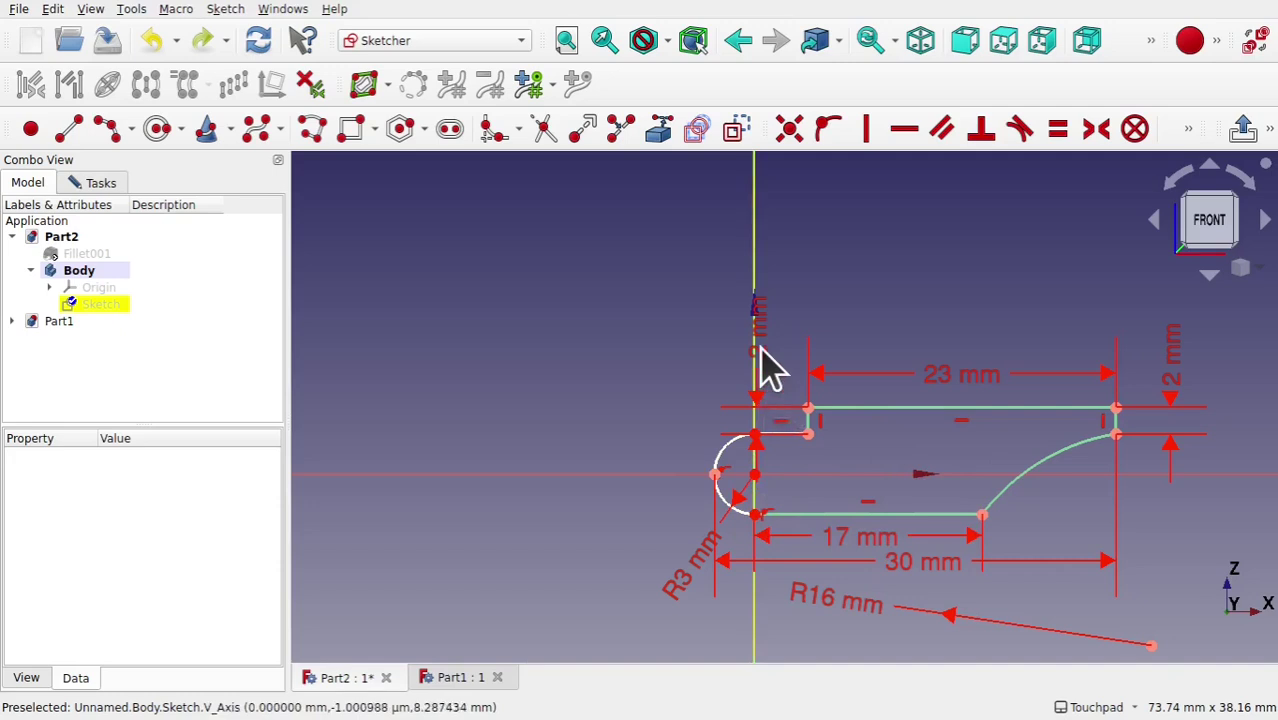
pyautogui.moveTo(770, 355); pyautogui.dragTo(620, 345)
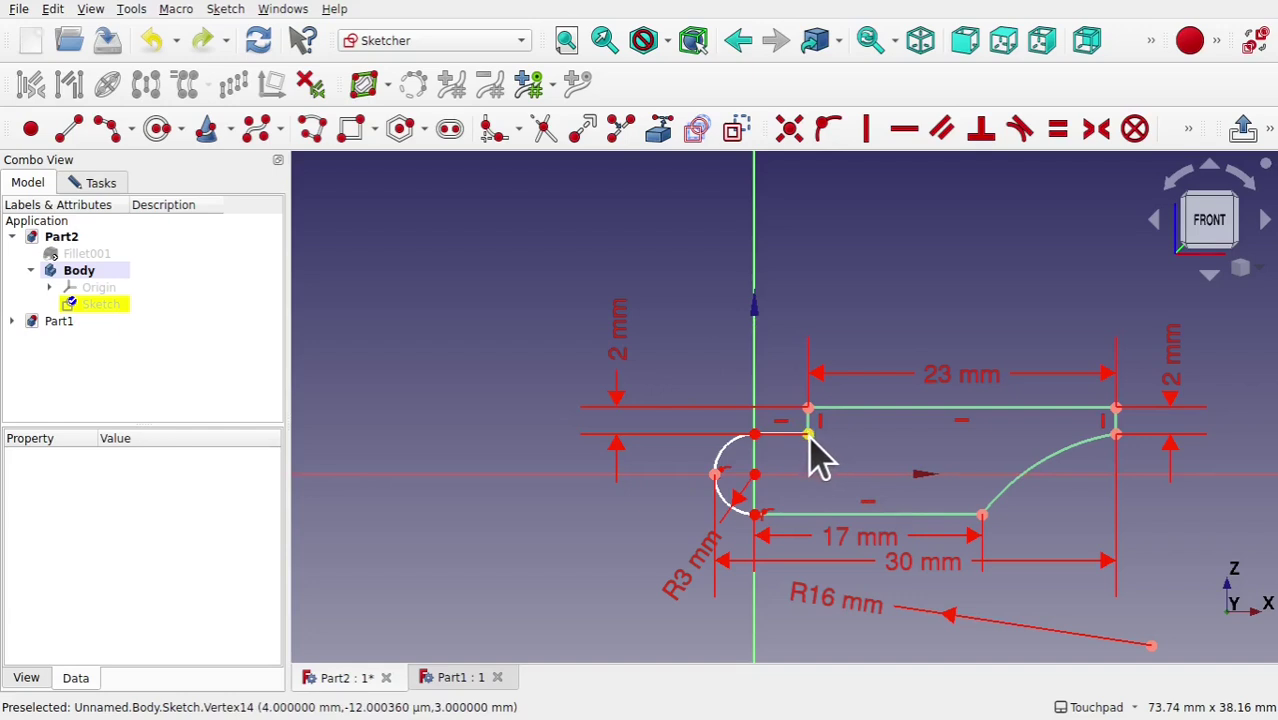
# Pull the upper part of the profile down slightly, and constrain the semicircle's upper endpoint onto the vertical axis
pyautogui.moveTo(808, 436)
pyautogui.mouseDown()
pyautogui.moveTo(819, 465)
pyautogui.moveTo(773, 428)
pyautogui.moveTo(795, 466)
pyautogui.moveTo(780, 445)
pyautogui.moveTo(784, 465)
pyautogui.moveTo(796, 457)
pyautogui.mouseUp()
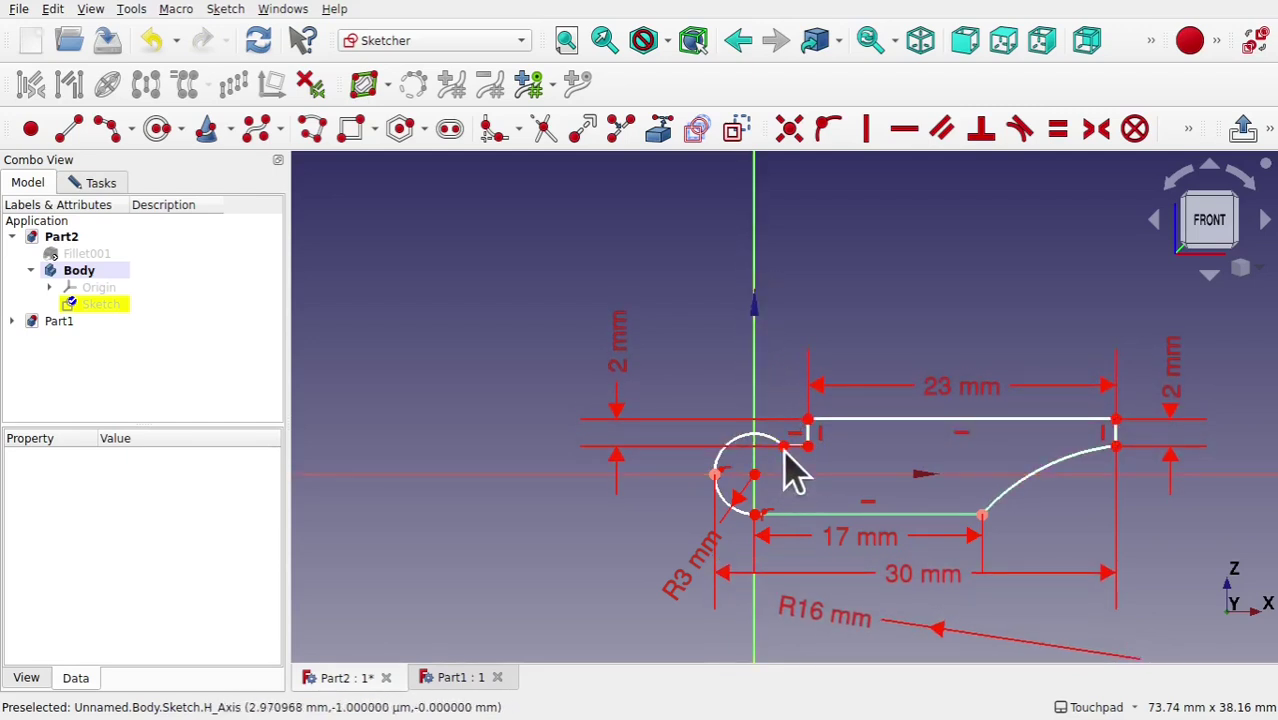
pyautogui.click(785, 446)
pyautogui.click(756, 362)
pyautogui.click(826, 140)
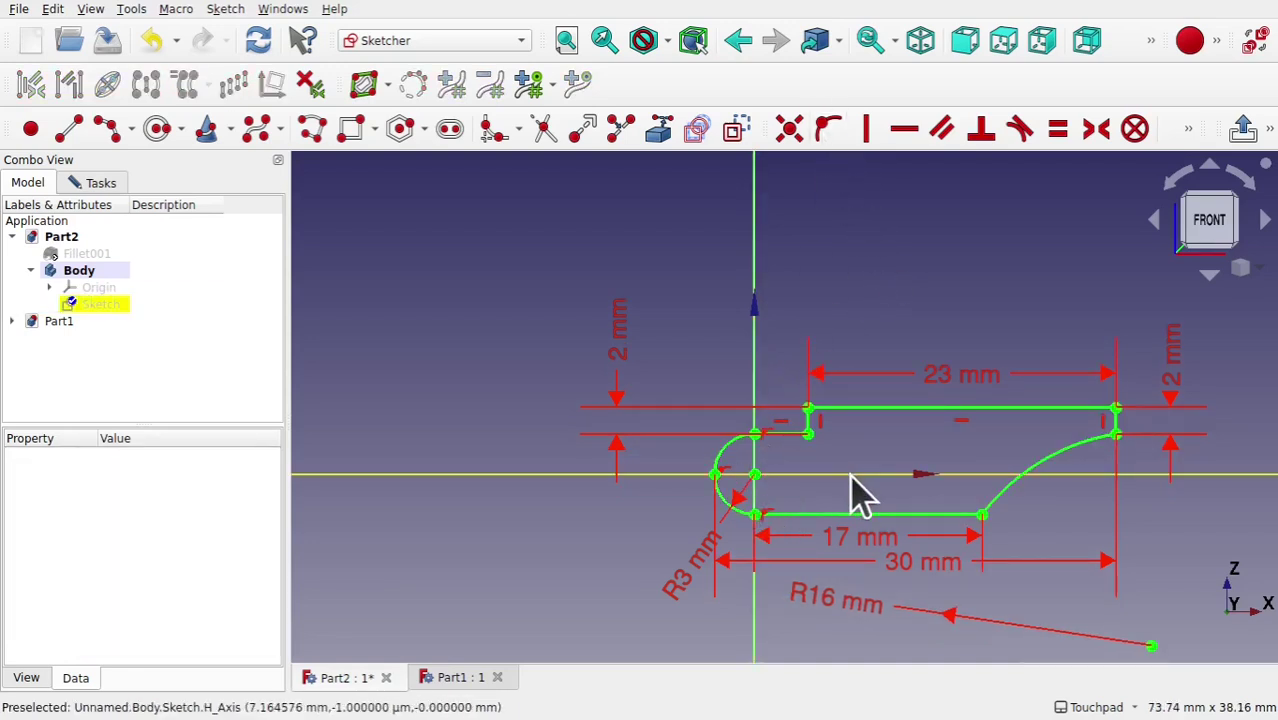
# Lower the 30 mm dimension label clear of the 17 mm one and close the sketch
pyautogui.moveTo(939, 564); pyautogui.dragTo(946, 584)
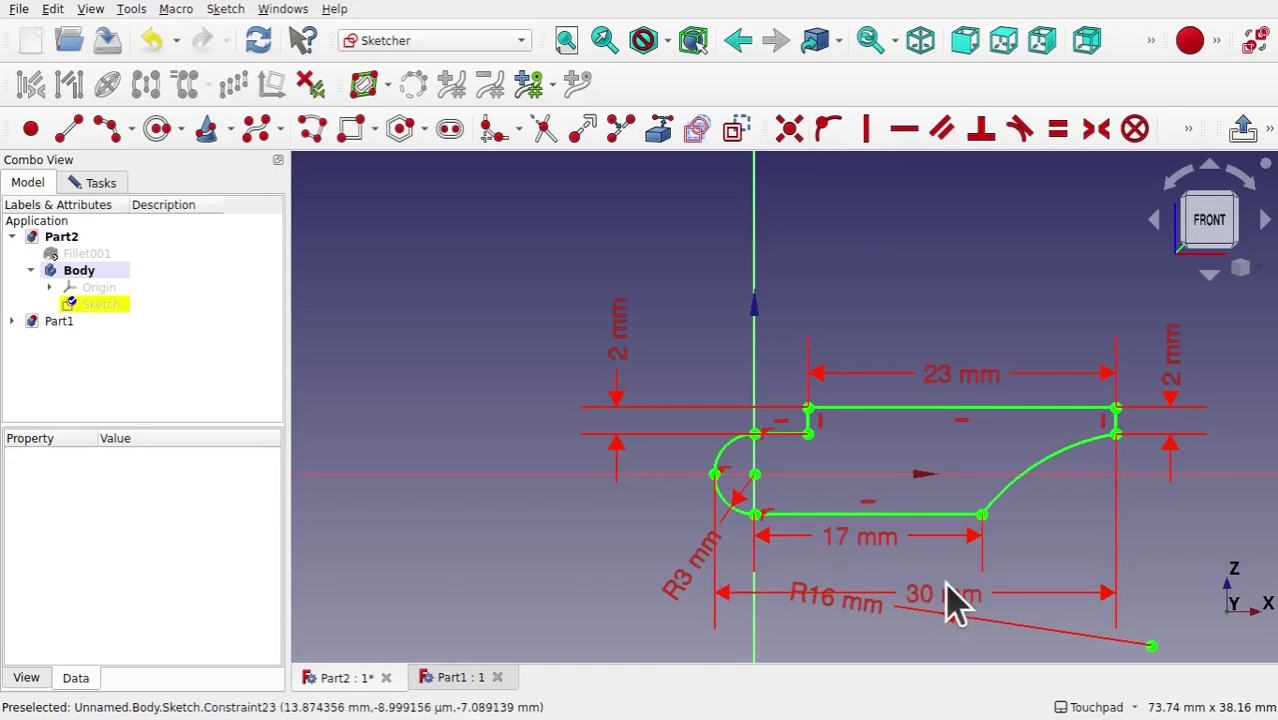
pyautogui.click(98, 182)
pyautogui.click(196, 220)
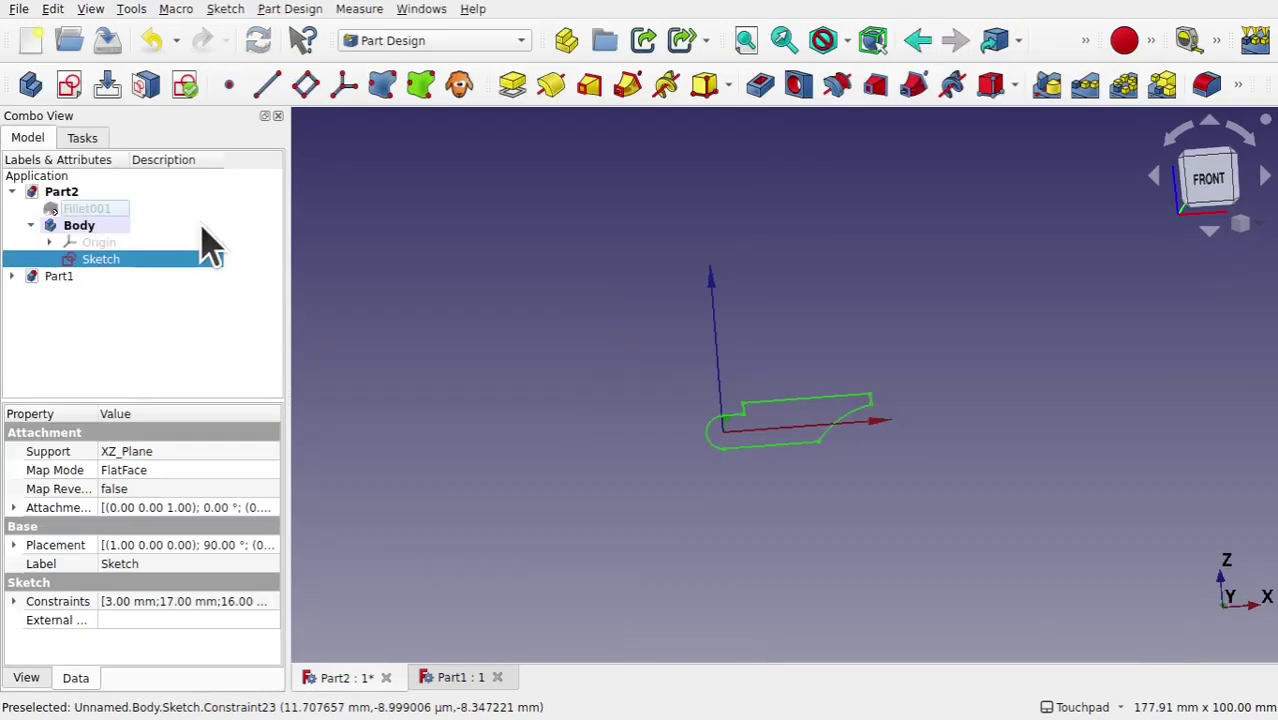
# Reopen the profile sketch and draw three circles on the horizontal axis, the first centred on the origin, about 4, 4.3 and 3.6 mm in diameter
pyautogui.scroll(6, 800, 445)
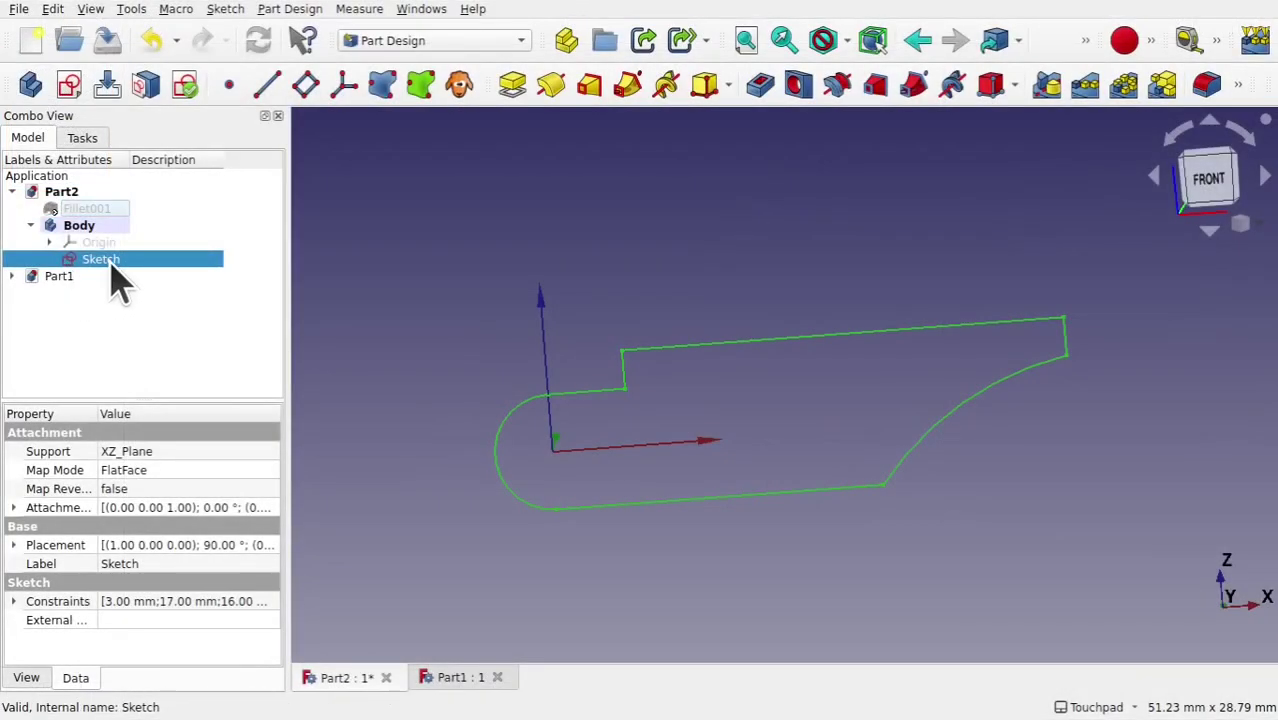
pyautogui.doubleClick(110, 262)
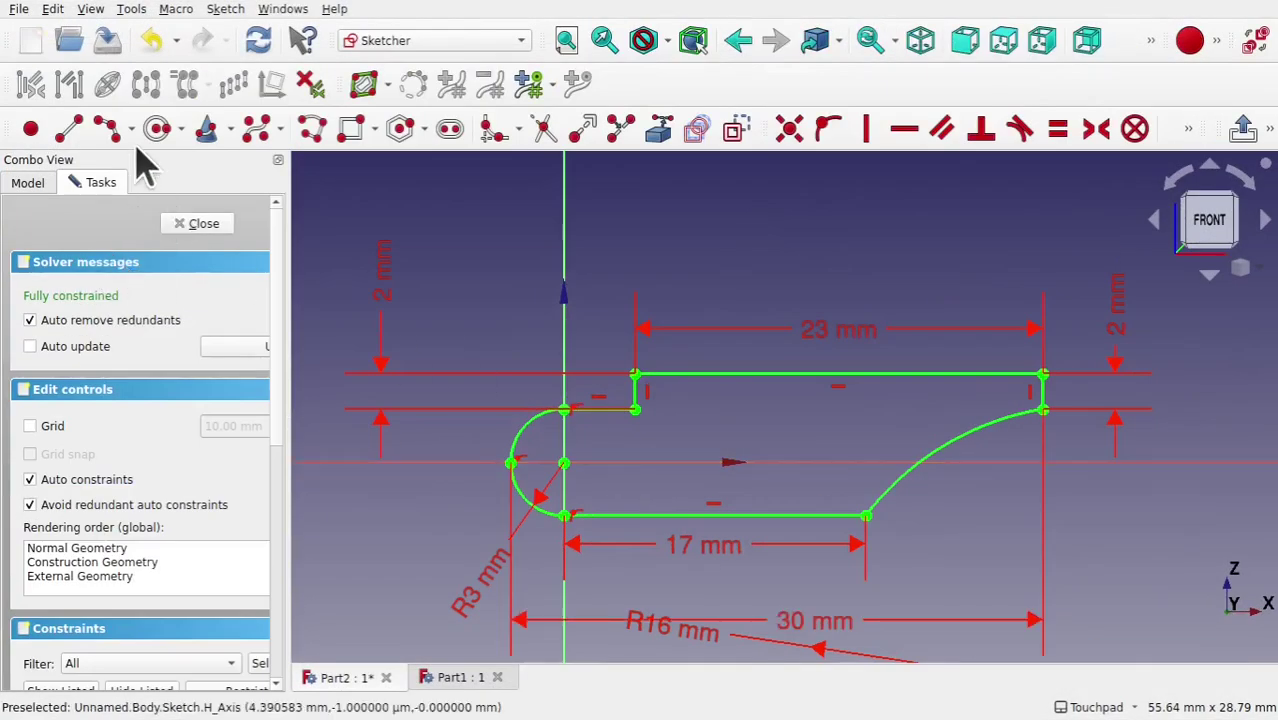
pyautogui.click(159, 130)
pyautogui.click(564, 463)
pyautogui.click(598, 477)
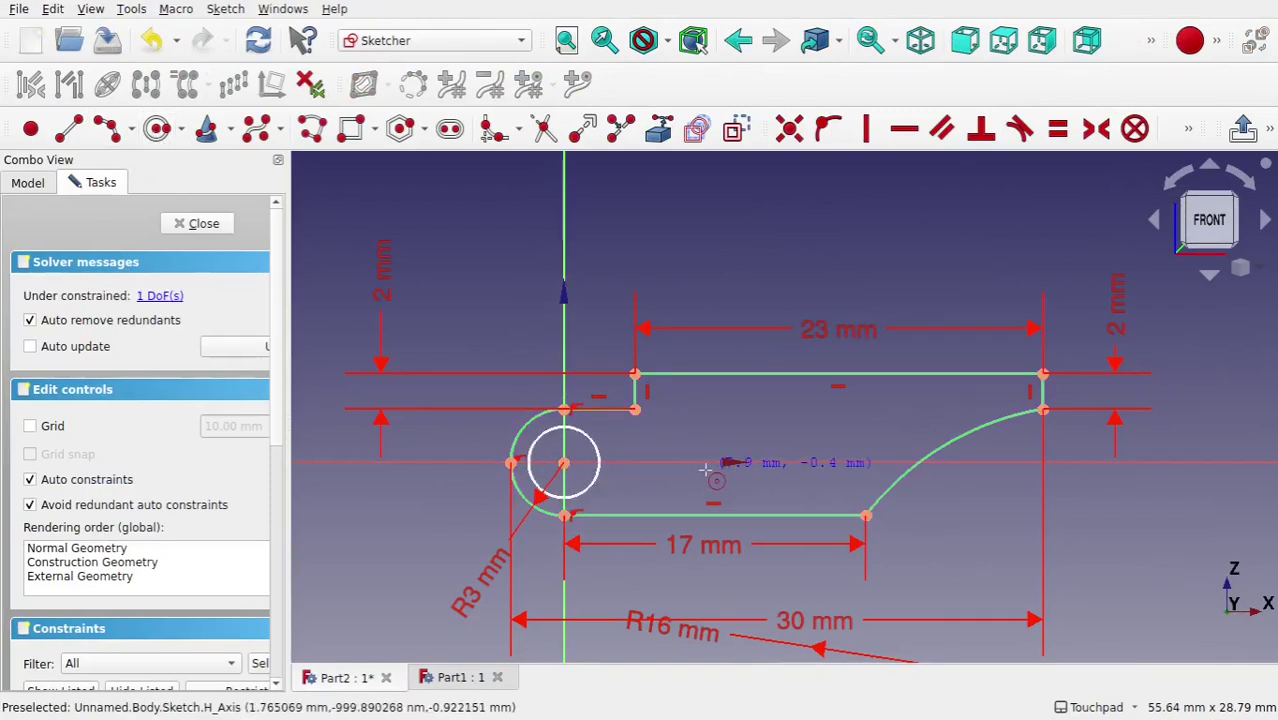
pyautogui.click(708, 463)
pyautogui.click(740, 484)
pyautogui.click(840, 463)
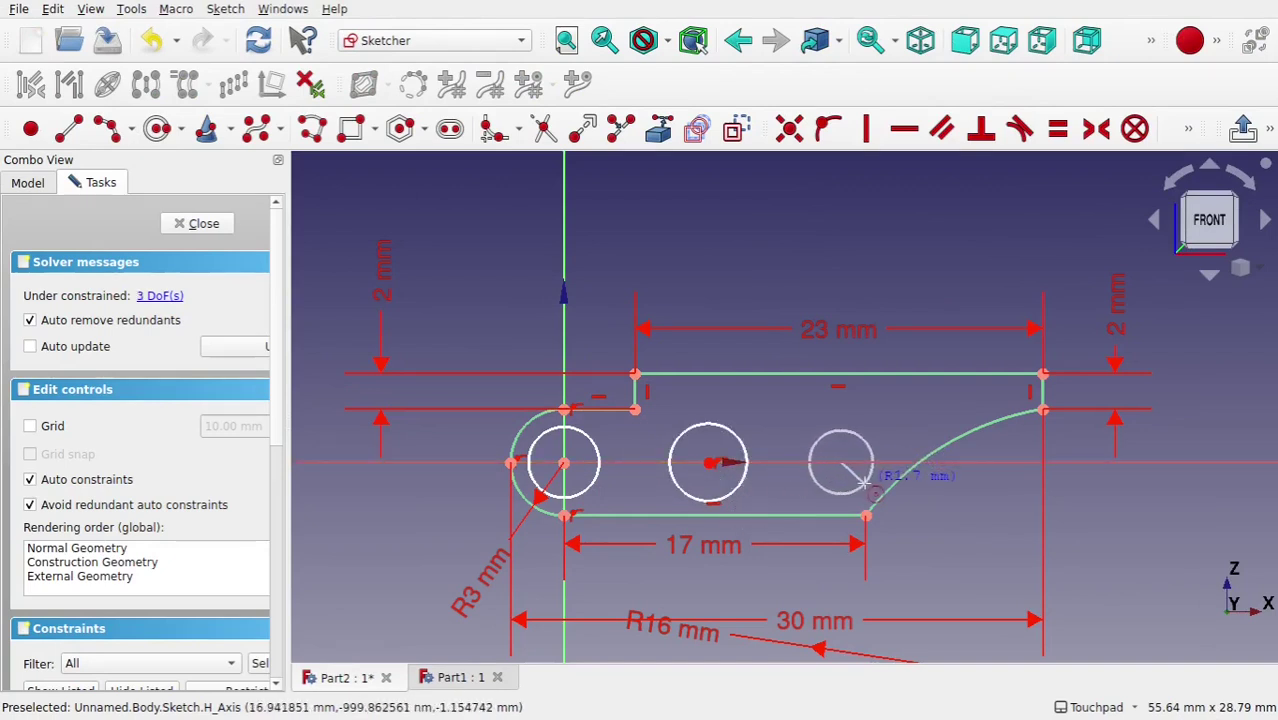
pyautogui.click(870, 495)
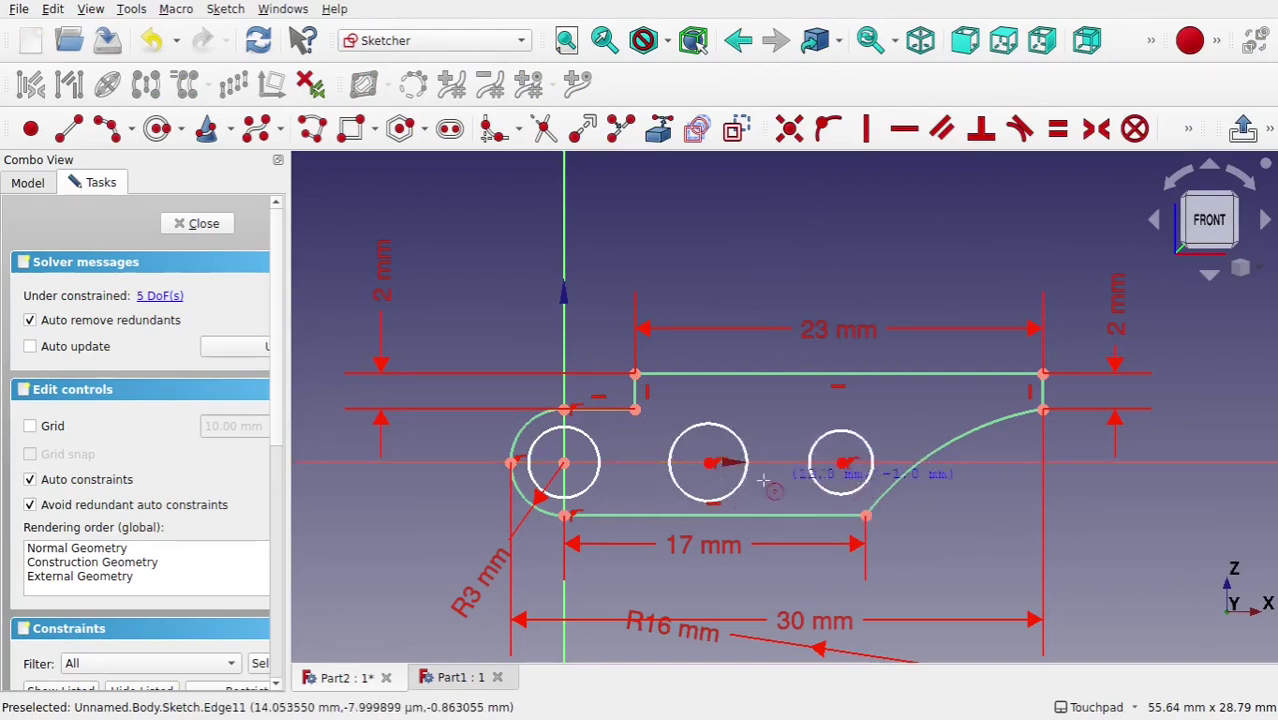
# Constrain the two outer circles to an equal diameter of 3 mm
pyautogui.click(600, 447)
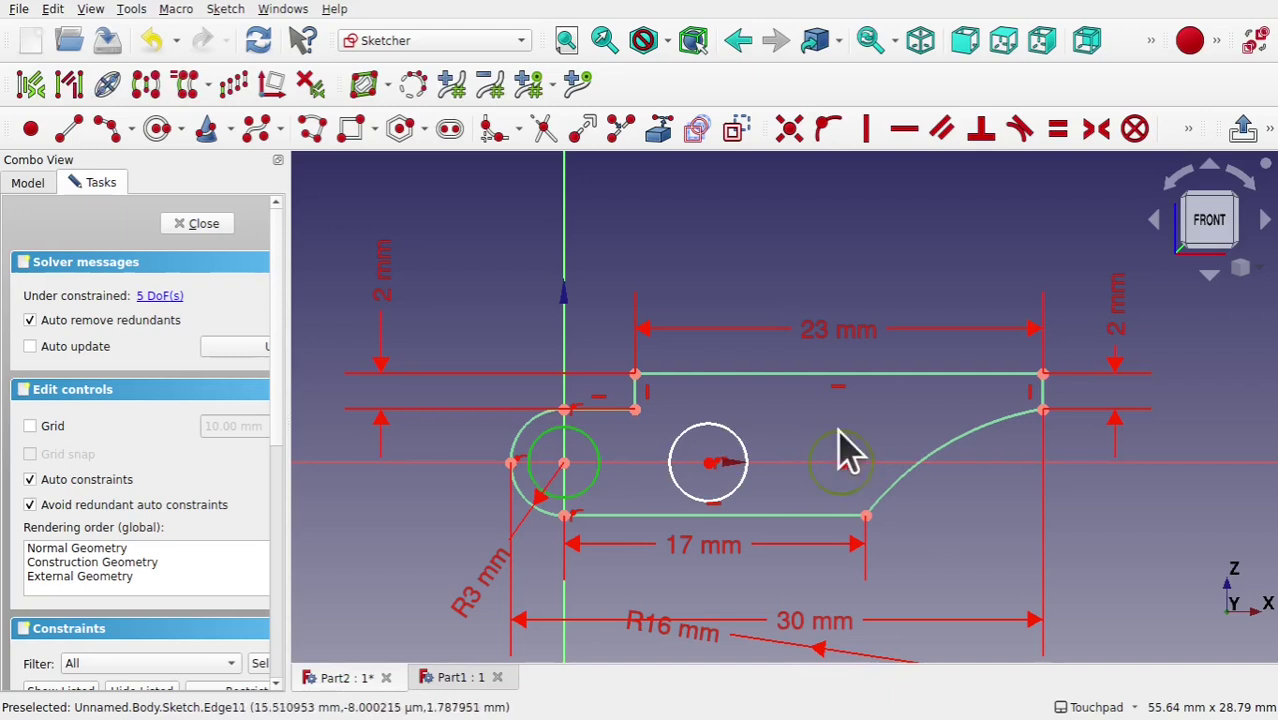
pyautogui.click(839, 433)
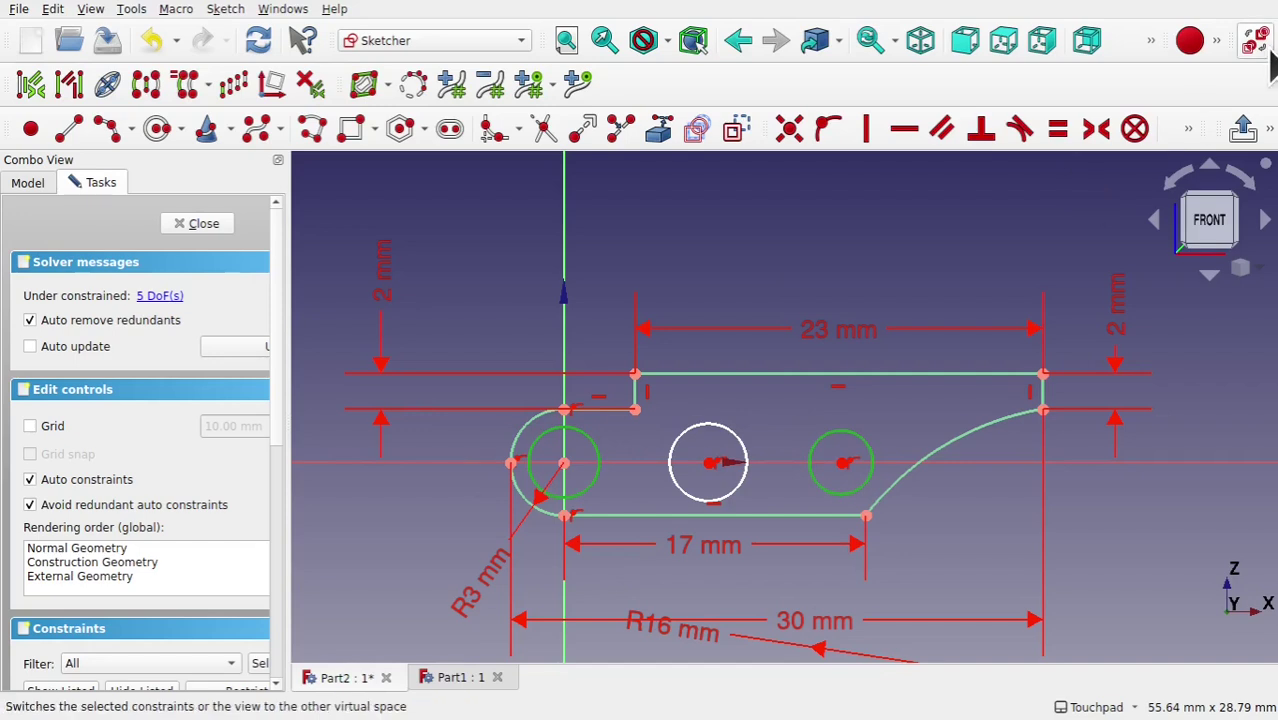
pyautogui.click(1190, 140)
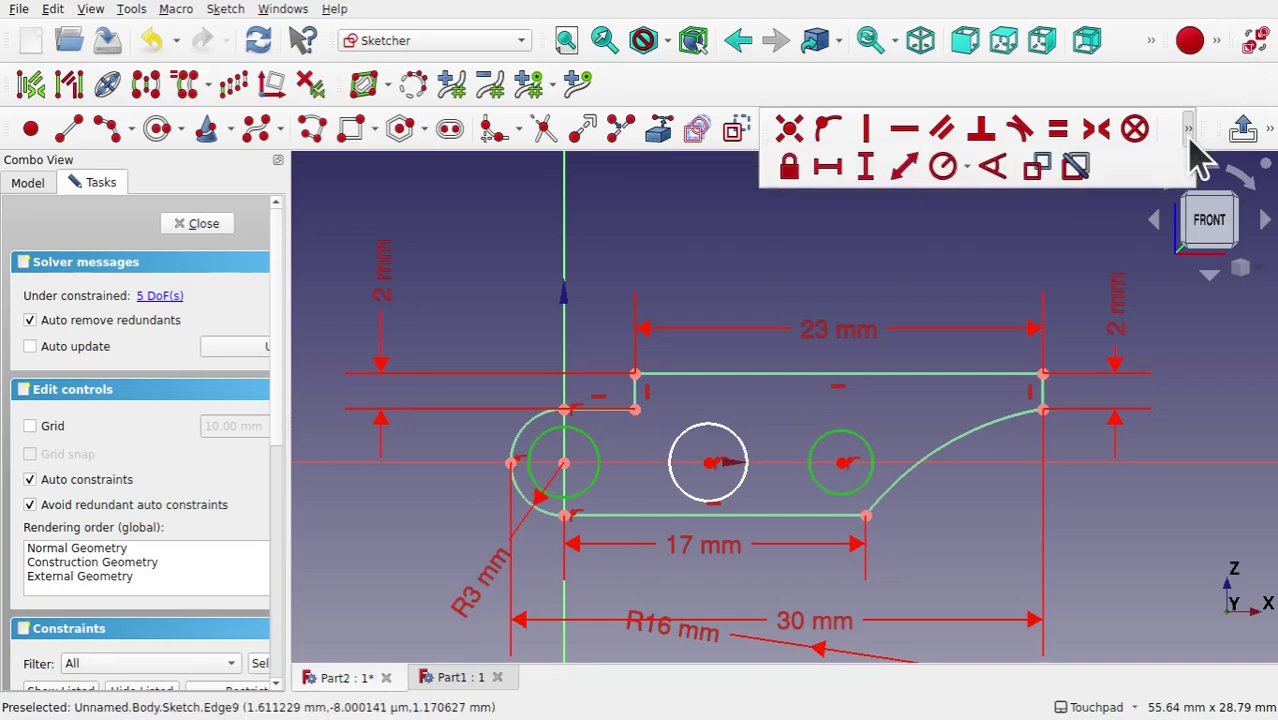
pyautogui.click(966, 168)
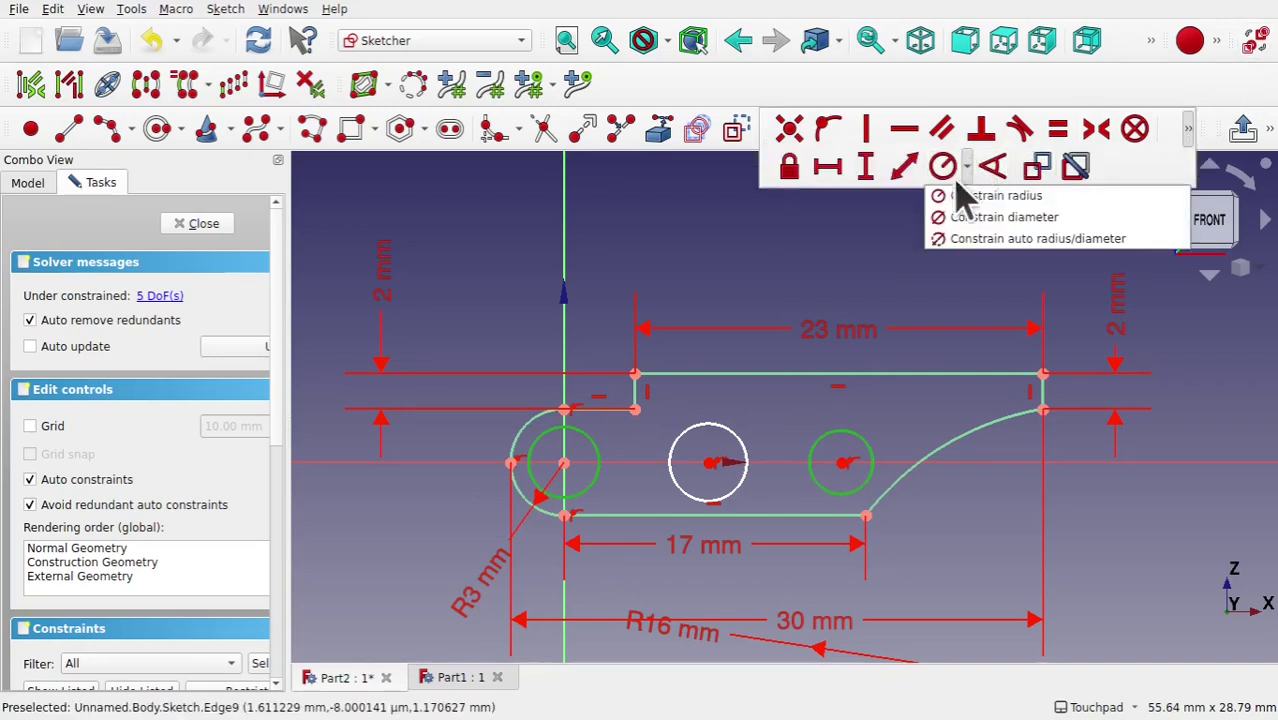
pyautogui.click(970, 222)
pyautogui.write('3')
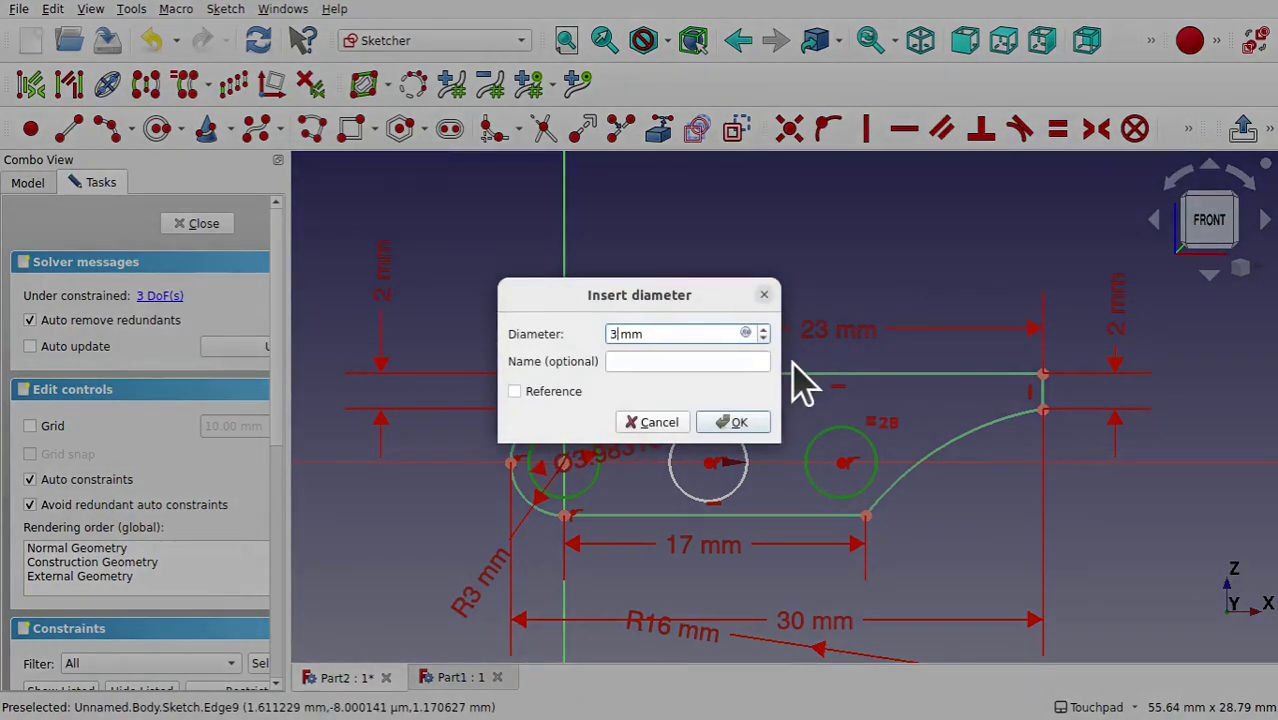
pyautogui.press('Return')
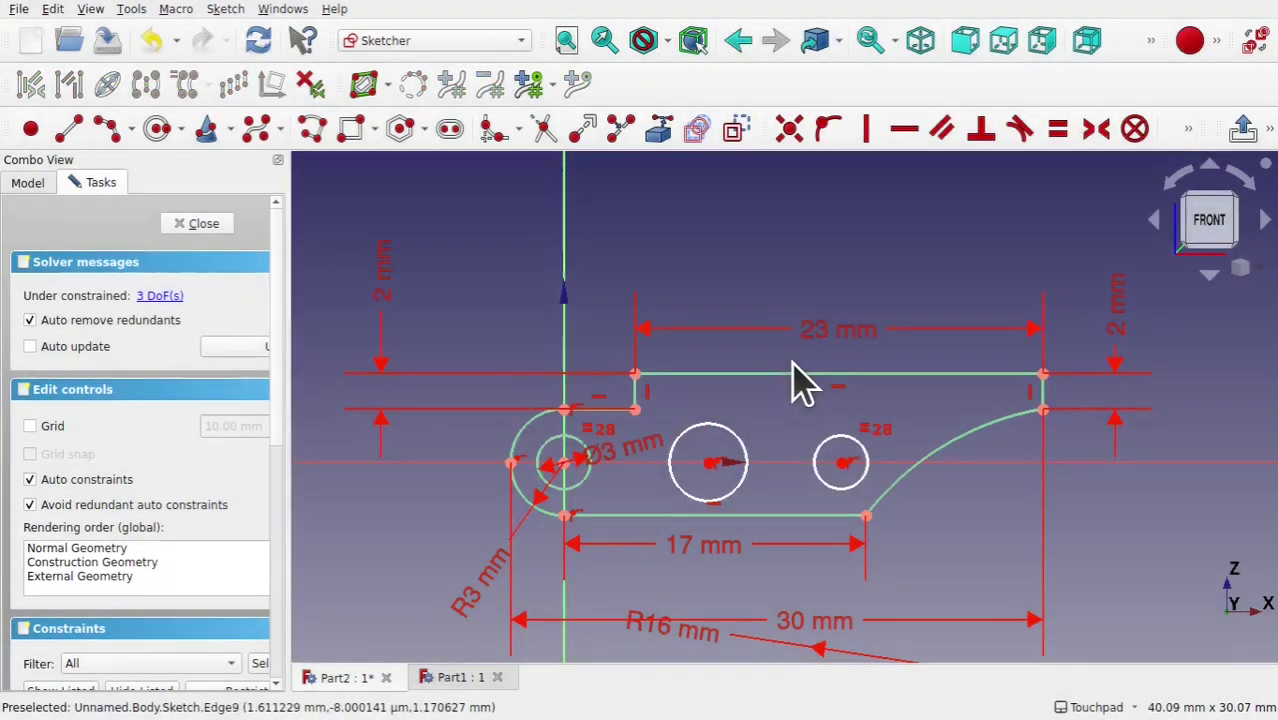
# Constrain the middle circle's diameter to 2 mm
pyautogui.click(745, 460)
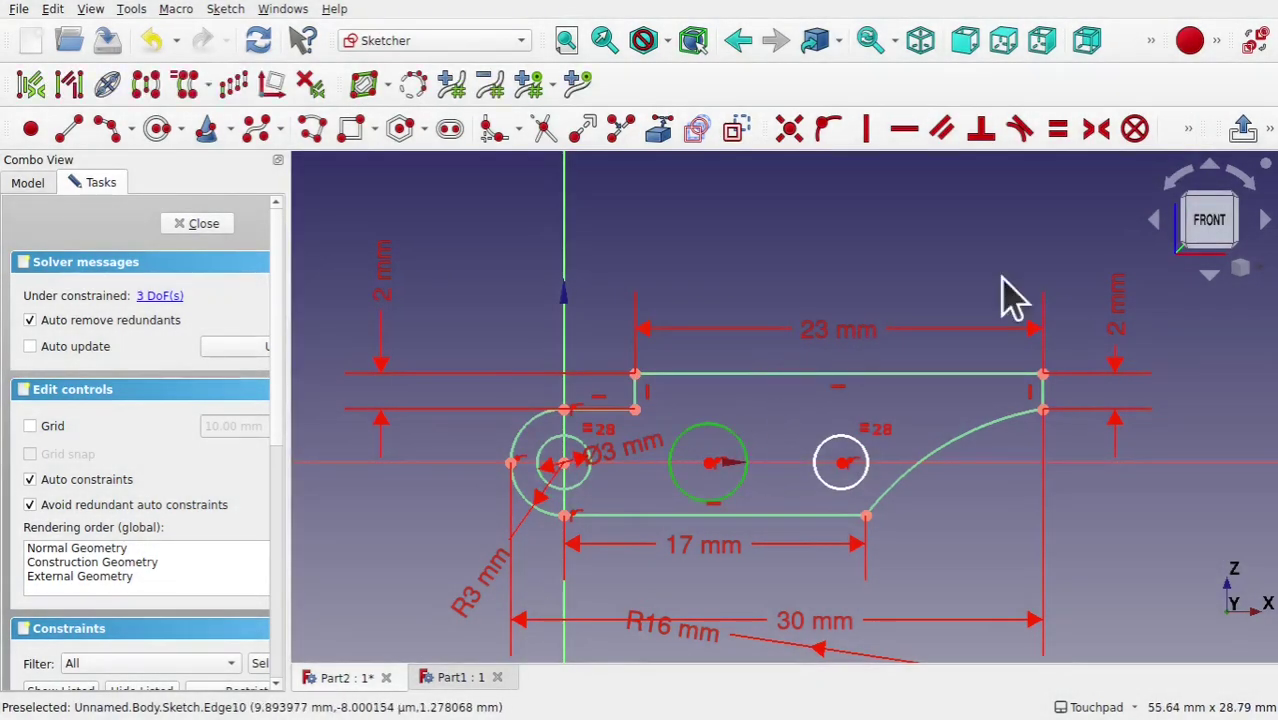
pyautogui.click(1189, 132)
pyautogui.click(941, 172)
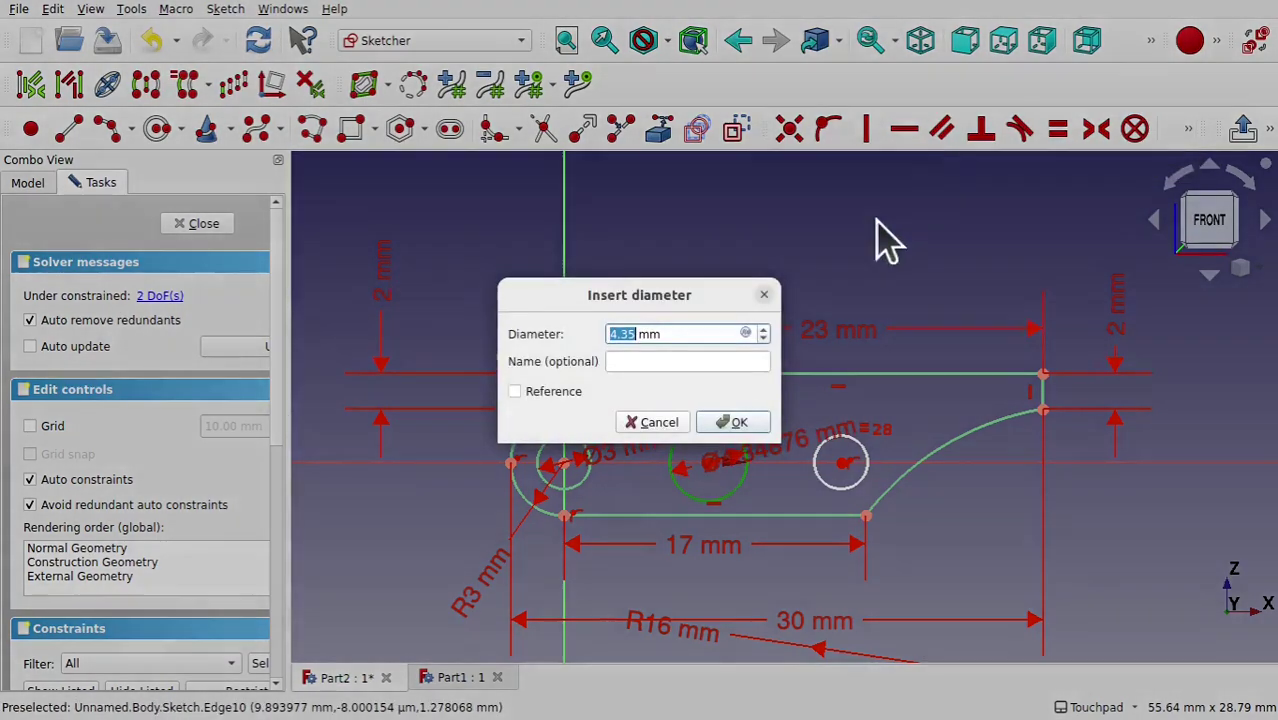
pyautogui.press('Return')
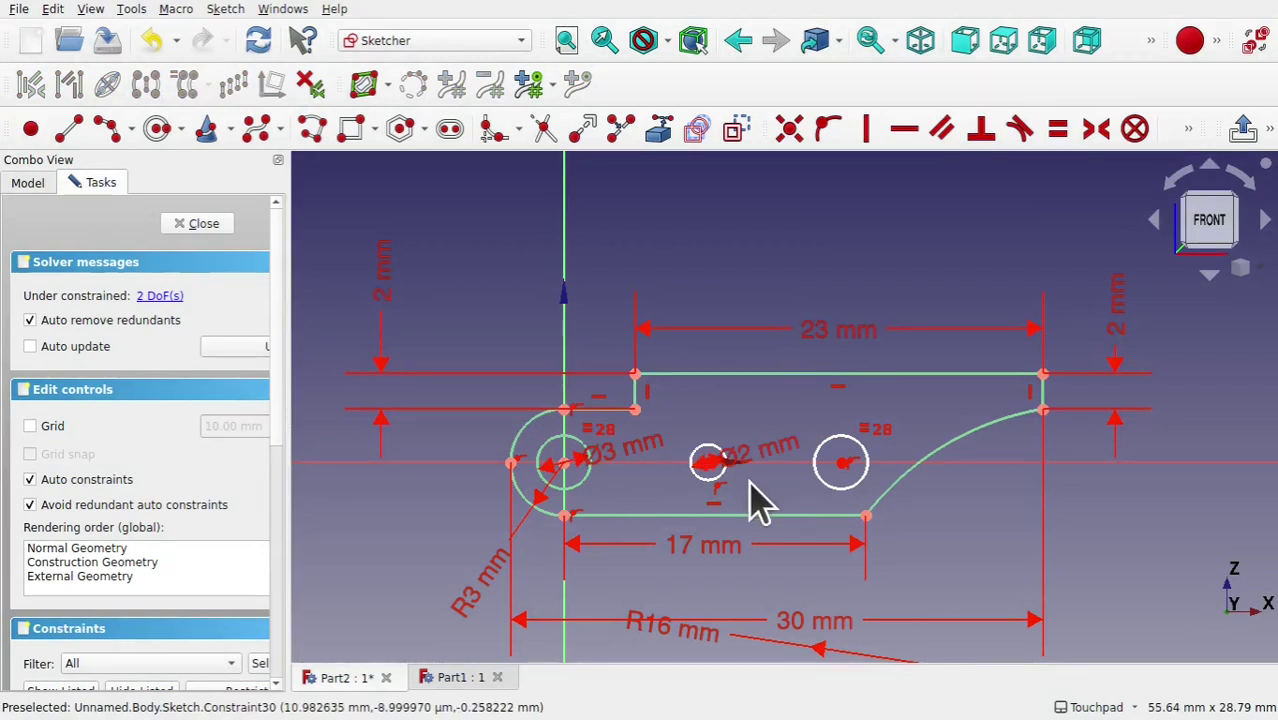
pyautogui.hotkey('alt', 'Tab')
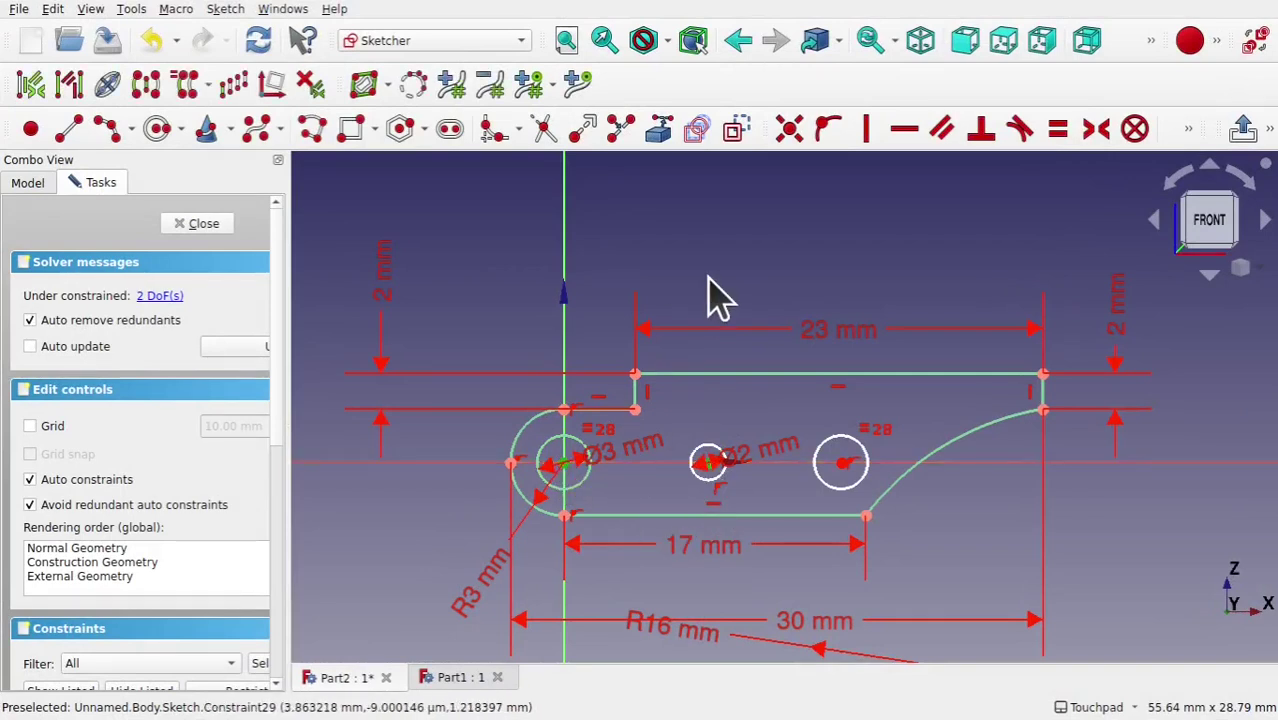
# Constrain the horizontal distance between the origin and the middle circle's centre to 7 mm
pyautogui.click(1188, 128)
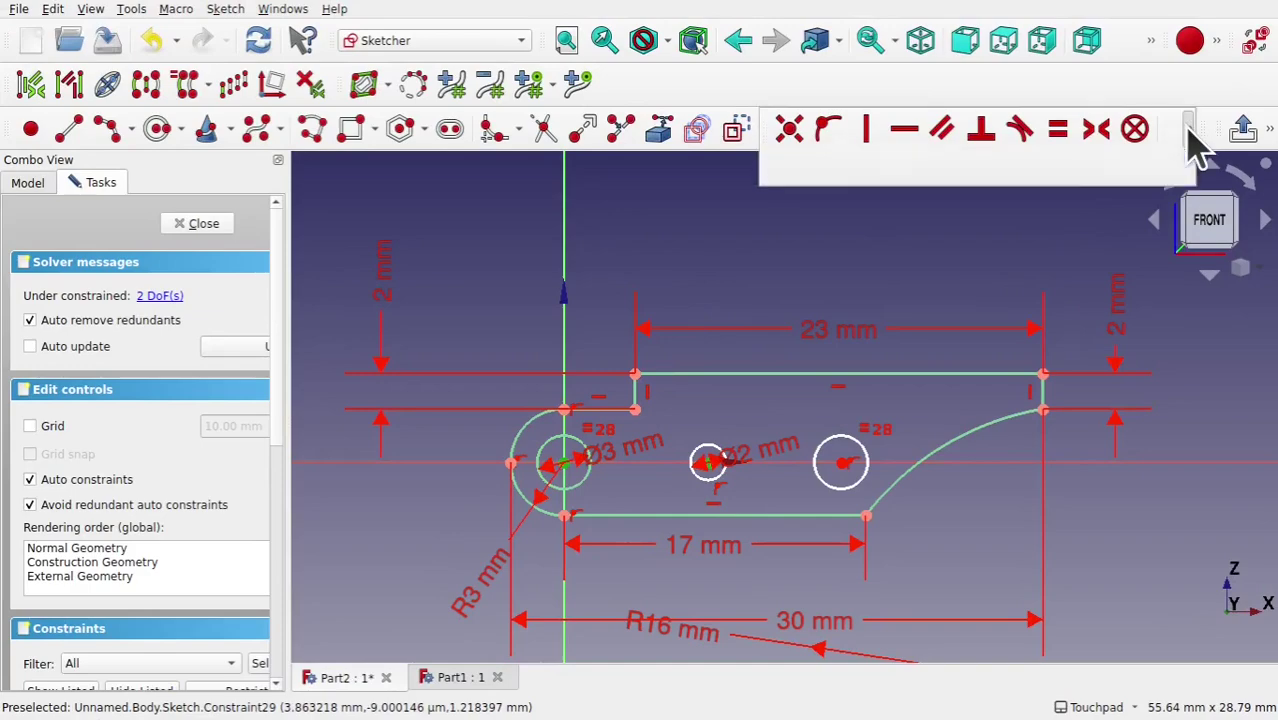
pyautogui.click(830, 161)
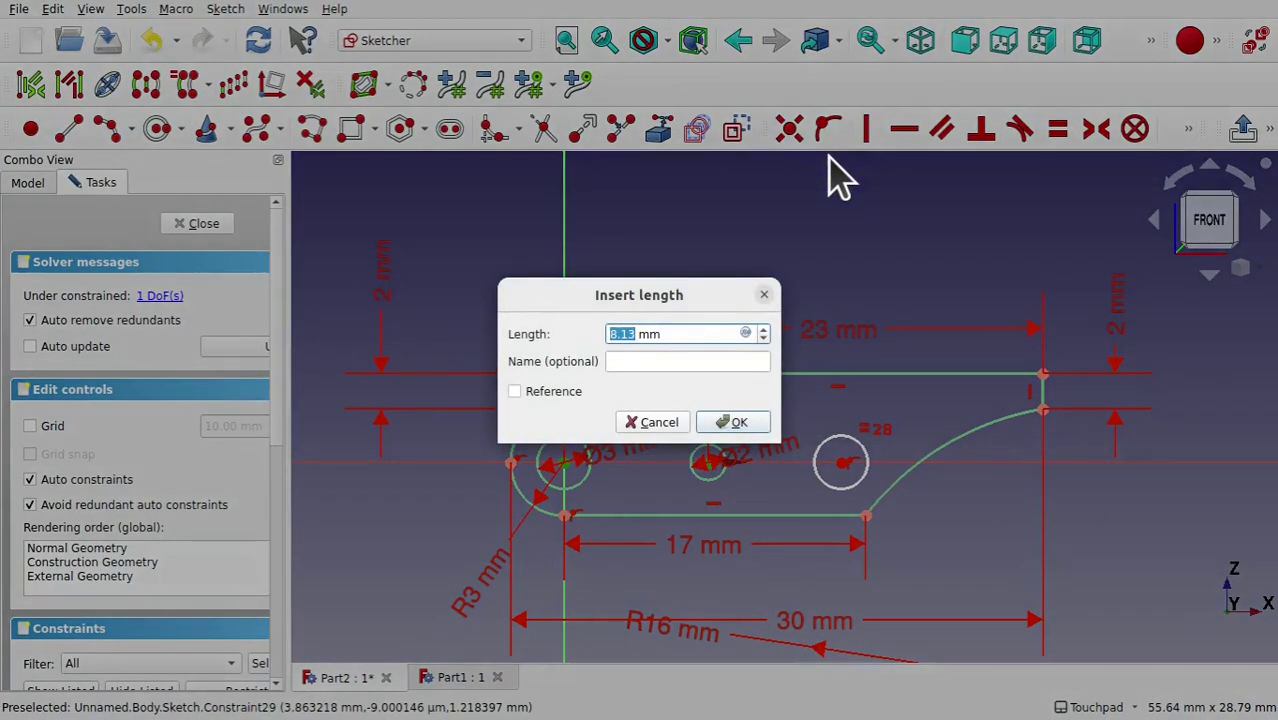
pyautogui.press('Return')
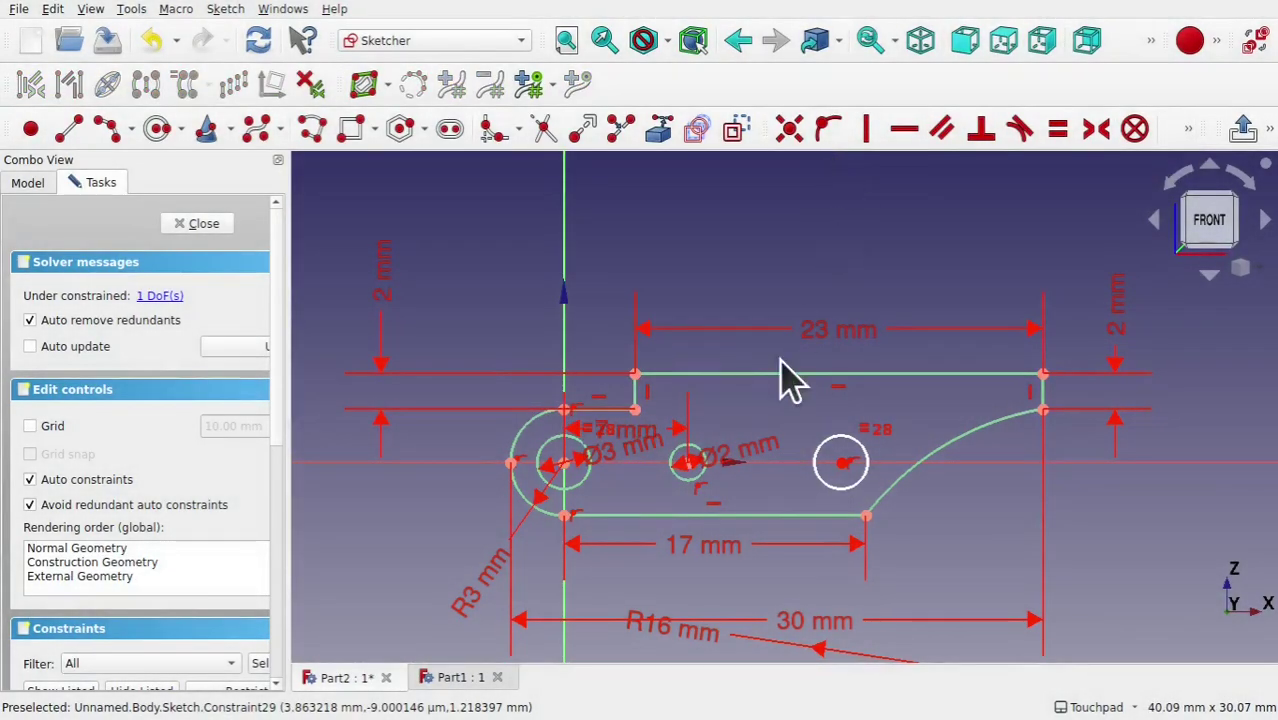
# Constrain the horizontal distance between the middle circle's centre and the outer circle's centre to 7 mm, and close the sketch
pyautogui.scroll(5, 693, 470)
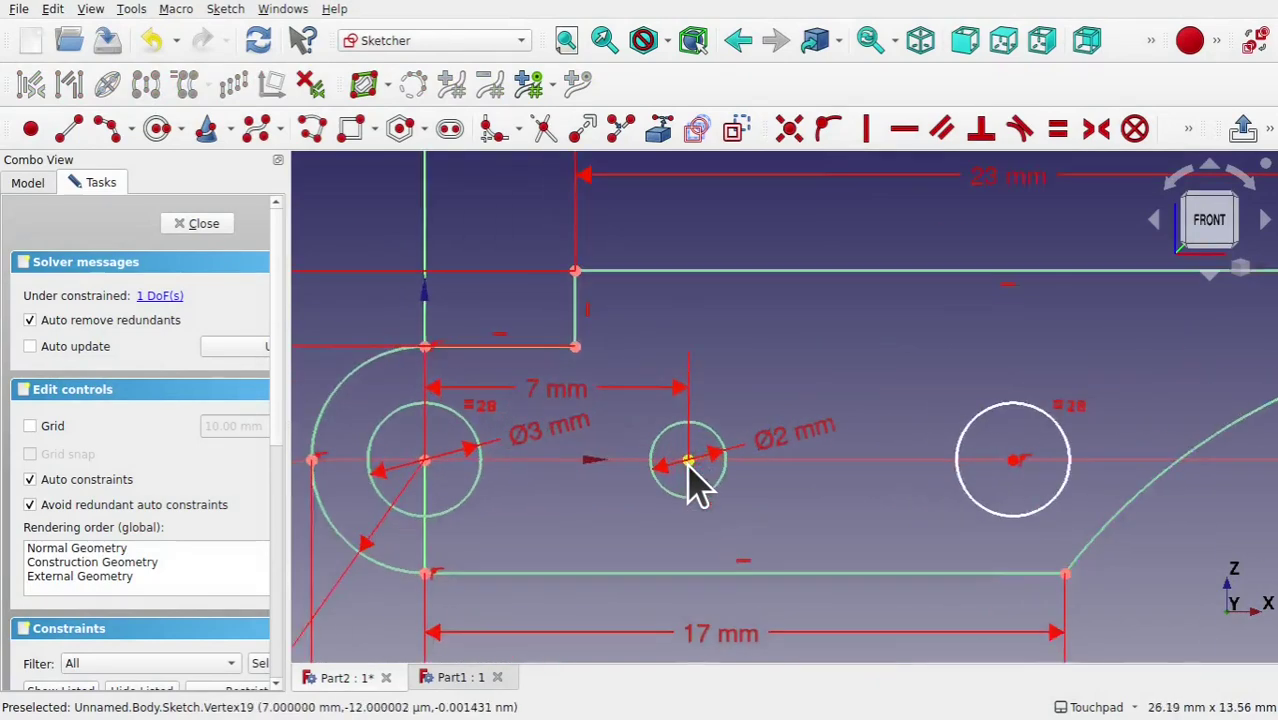
pyautogui.click(689, 461)
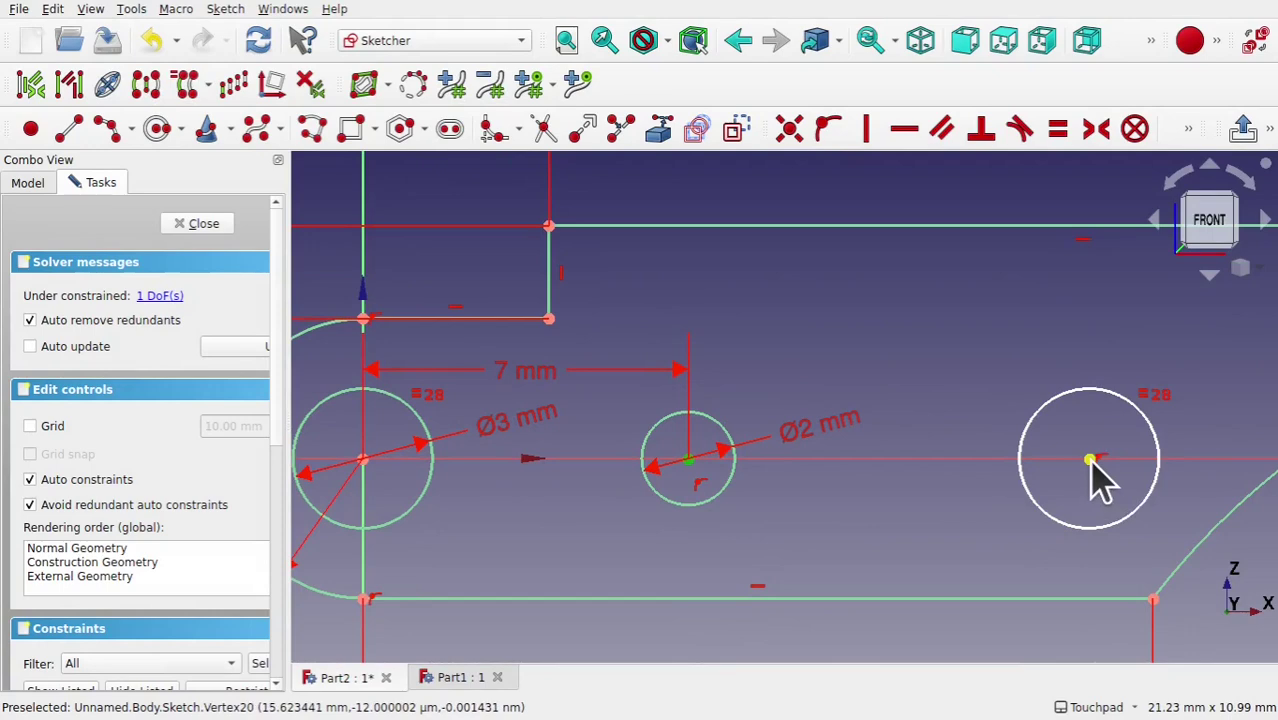
pyautogui.click(1188, 130)
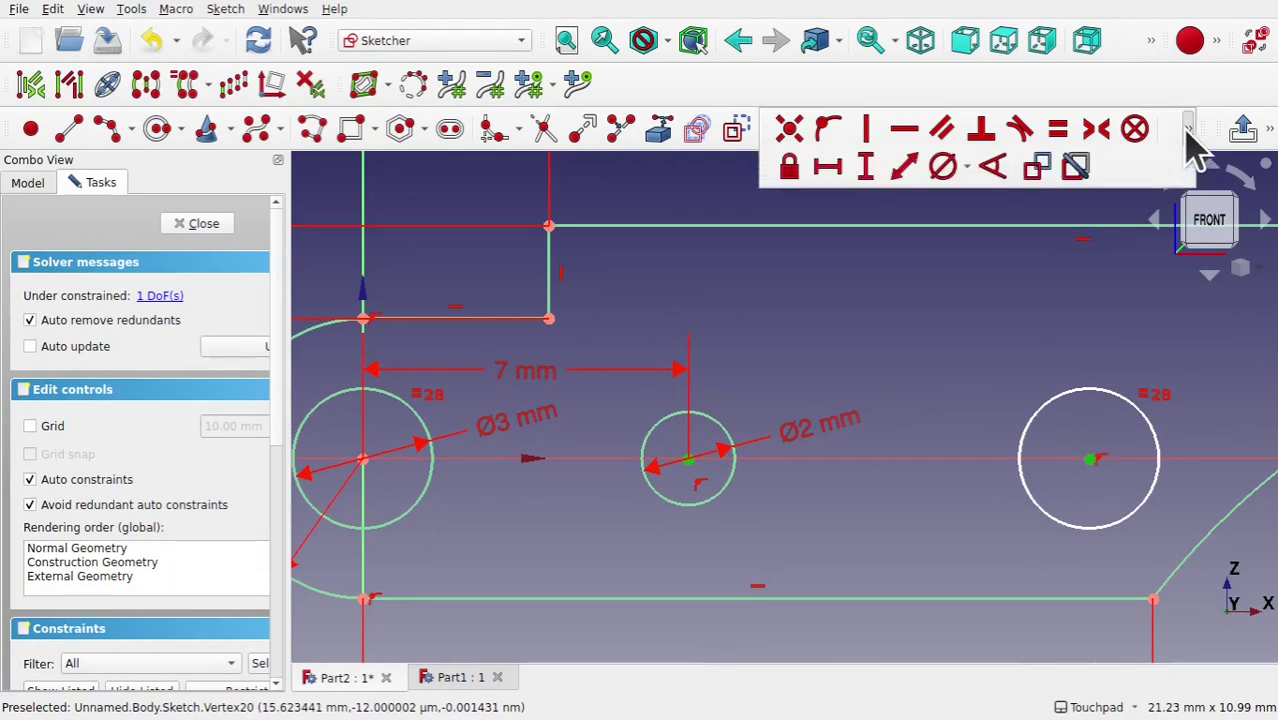
pyautogui.click(836, 176)
pyautogui.write('7')
pyautogui.press('Return')
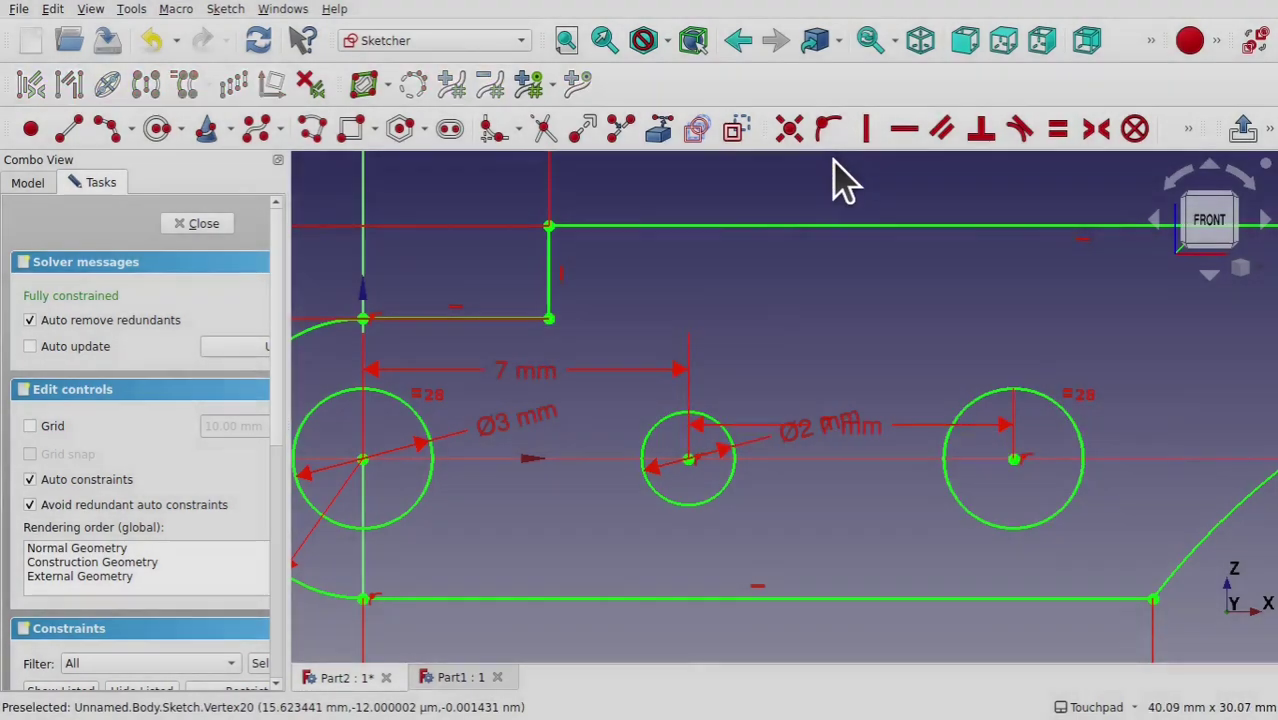
pyautogui.scroll(-2, 782, 418)
pyautogui.scroll(-2, 785, 418)
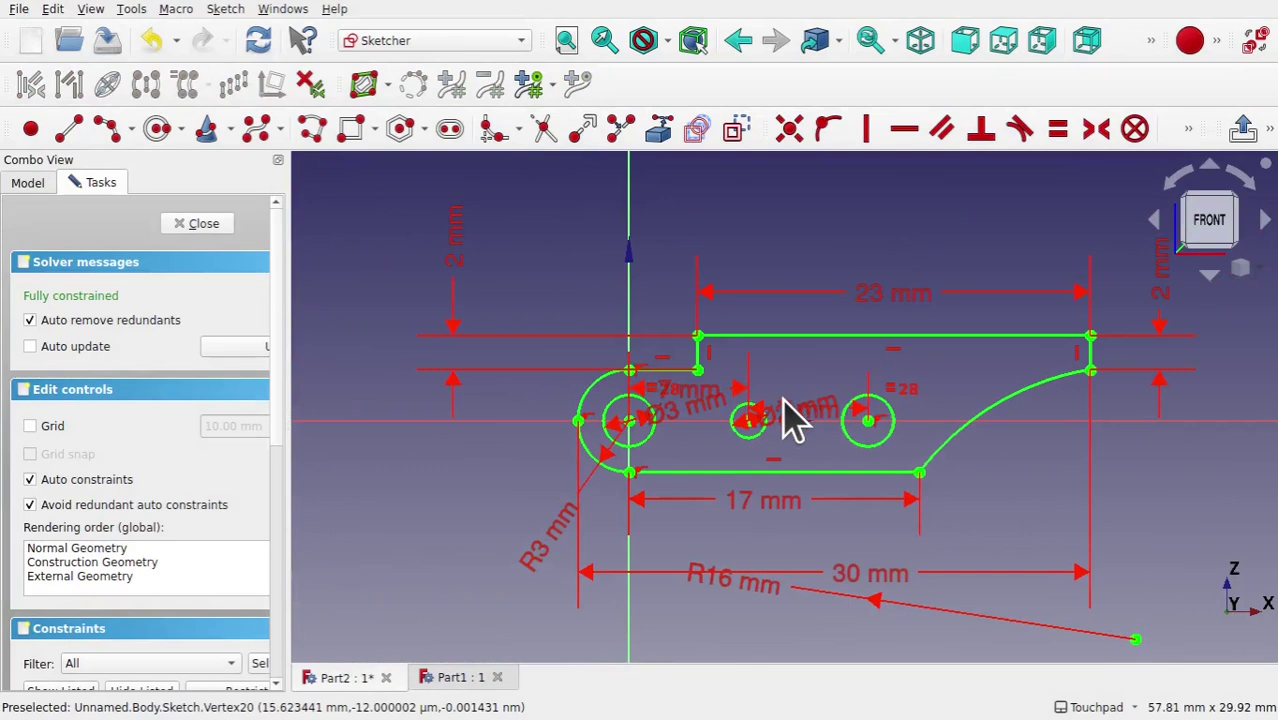
pyautogui.click(200, 223)
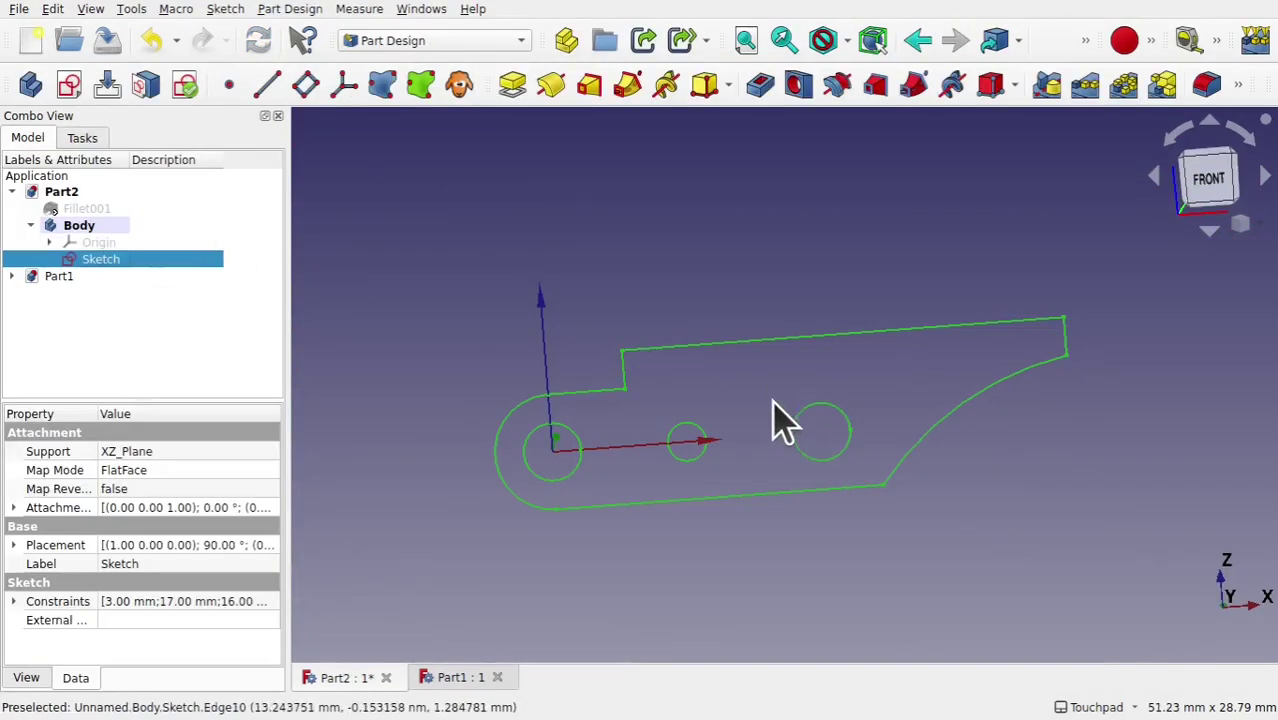
# Pad the hinge profile sketch with a length of 21 mm
pyautogui.hotkey('alt', 'Tab')
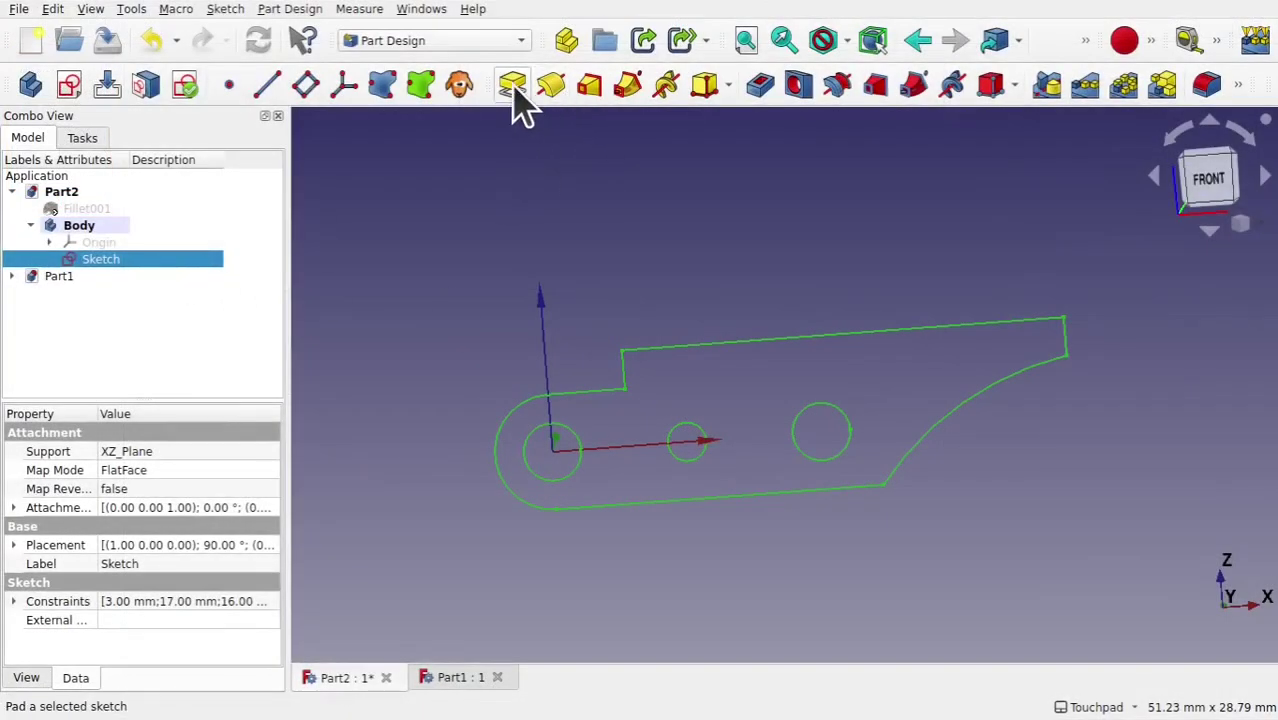
pyautogui.click(512, 86)
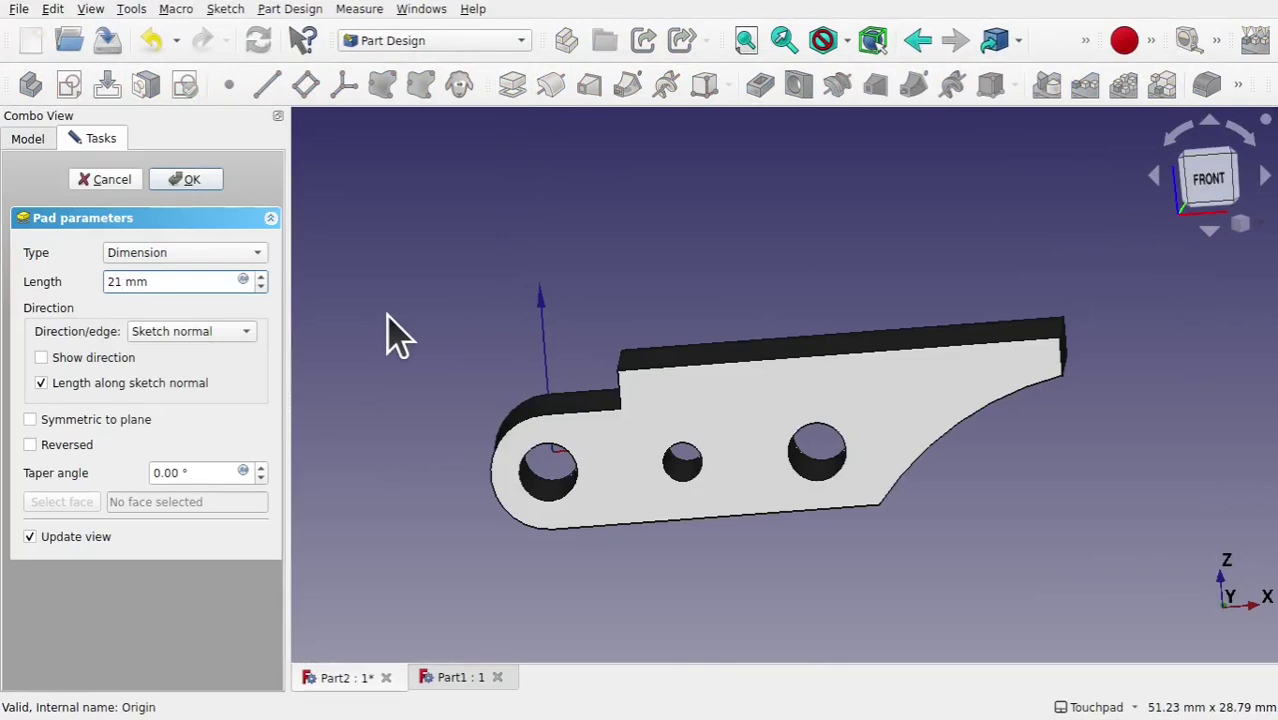
pyautogui.write('21')
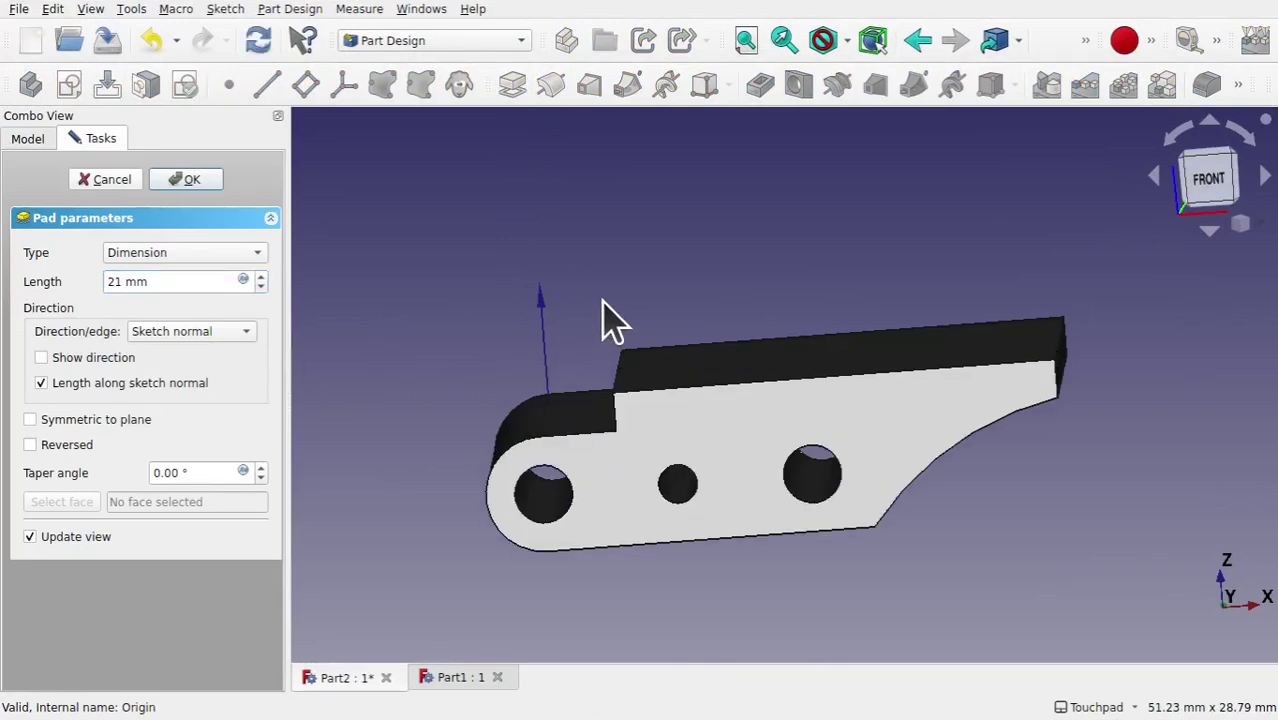
pyautogui.keyDown('alt'); pyautogui.moveTo(663, 299); pyautogui.dragTo(691, 394); pyautogui.keyUp('alt')
# Show the linked Fillet001 hinge part beside the pad to compare their positions
pyautogui.click(36, 140)
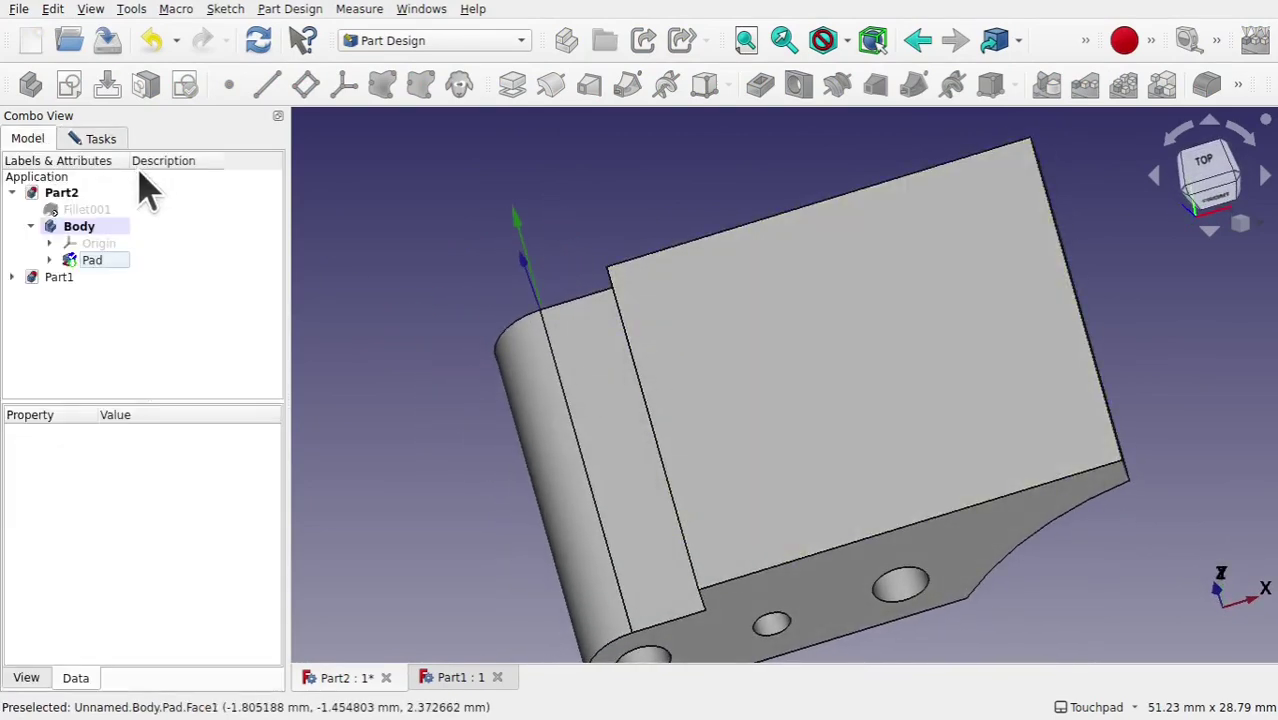
pyautogui.click(100, 212)
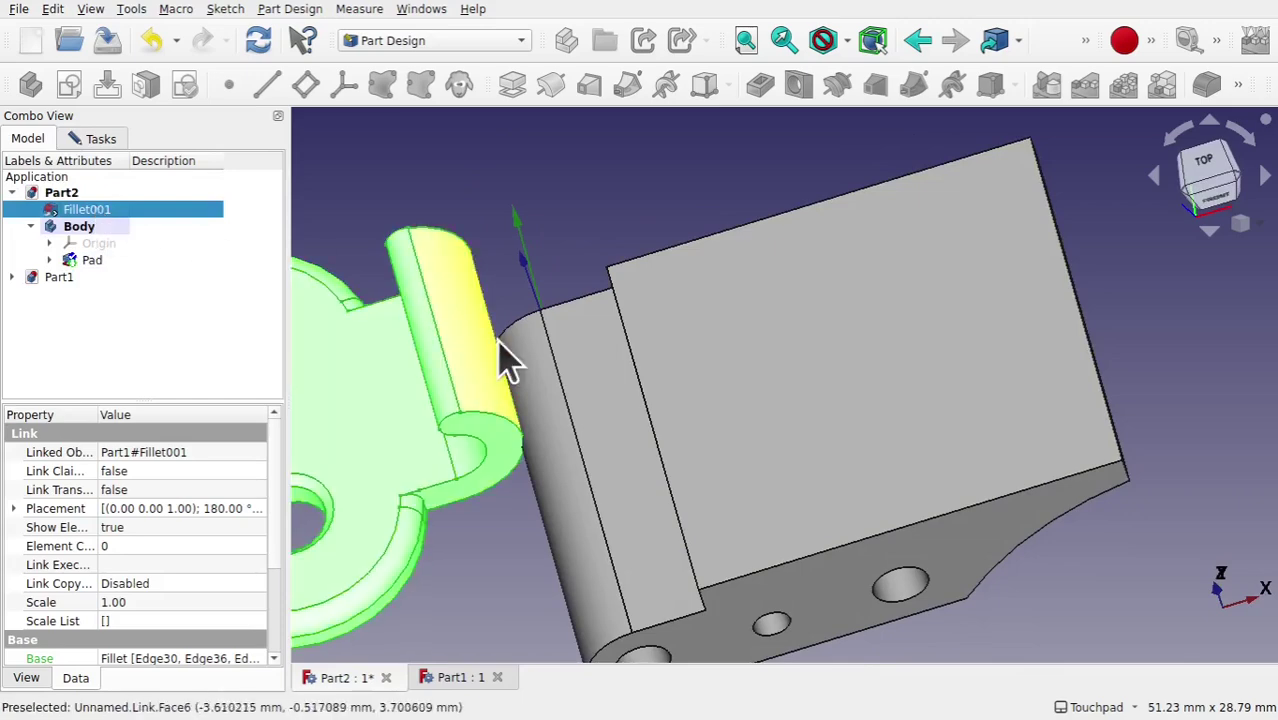
pyautogui.keyDown('alt'); pyautogui.moveTo(485, 349); pyautogui.dragTo(659, 411); pyautogui.keyUp('alt')
pyautogui.scroll(-6, 579, 448)
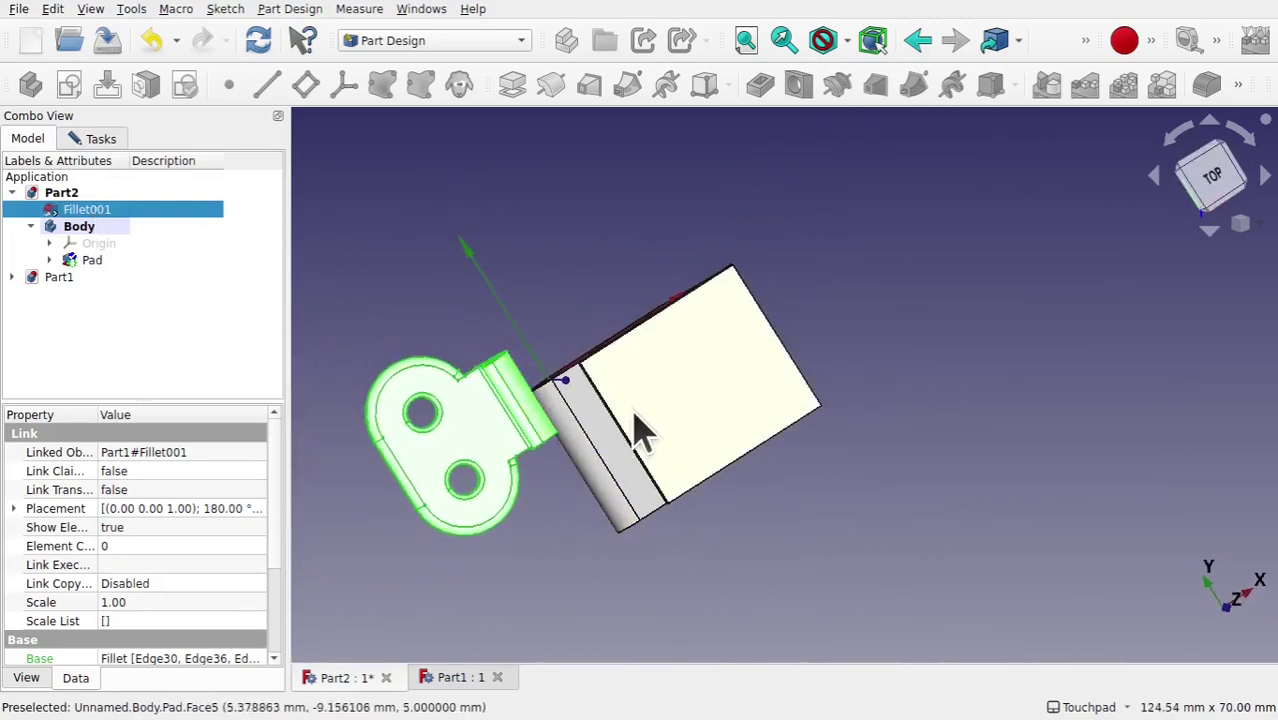
# Edit the pad so that it extends symmetrically to the sketch plane
pyautogui.click(90, 262)
pyautogui.click(99, 139)
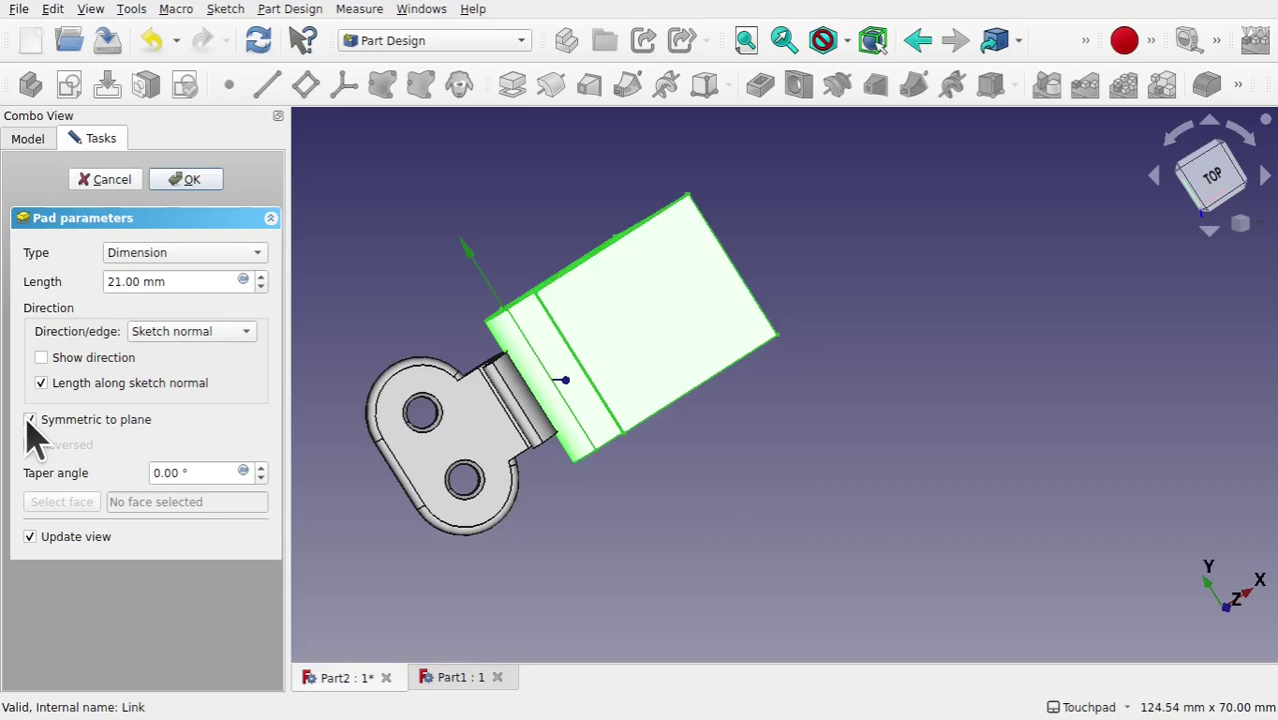
pyautogui.keyDown('alt'); pyautogui.moveTo(599, 371); pyautogui.dragTo(631, 206); pyautogui.keyUp('alt')
pyautogui.press('2')
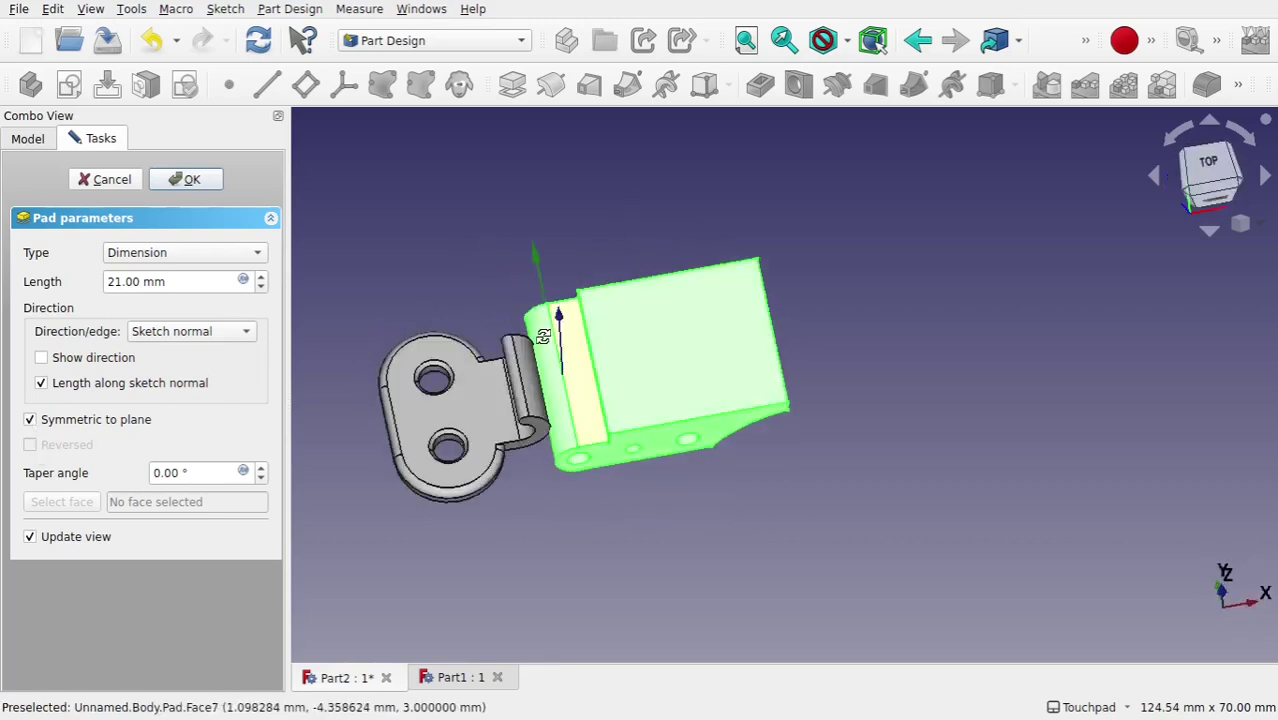
pyautogui.click(186, 181)
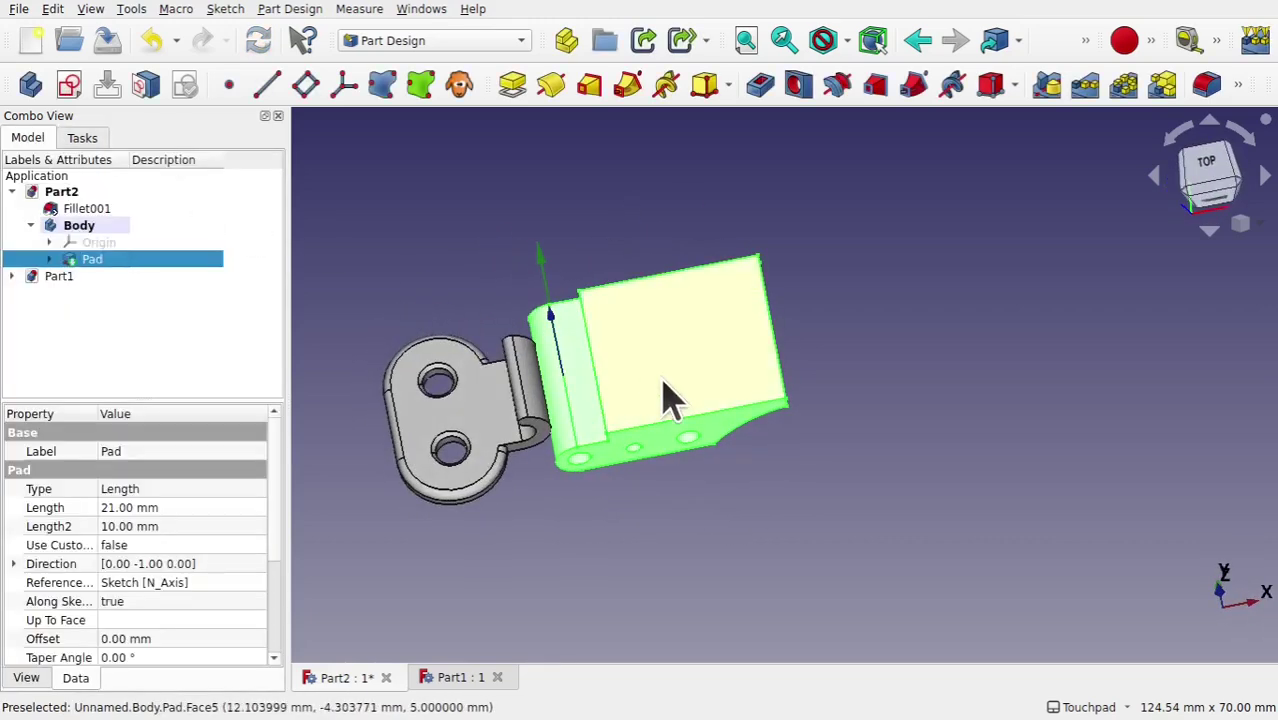
# Check how the linked Fillet001 part lines up with the padded body, and hide the linked part
pyautogui.keyDown('alt'); pyautogui.moveTo(679, 445); pyautogui.dragTo(435, 375); pyautogui.keyUp('alt')
pyautogui.click(493, 458)
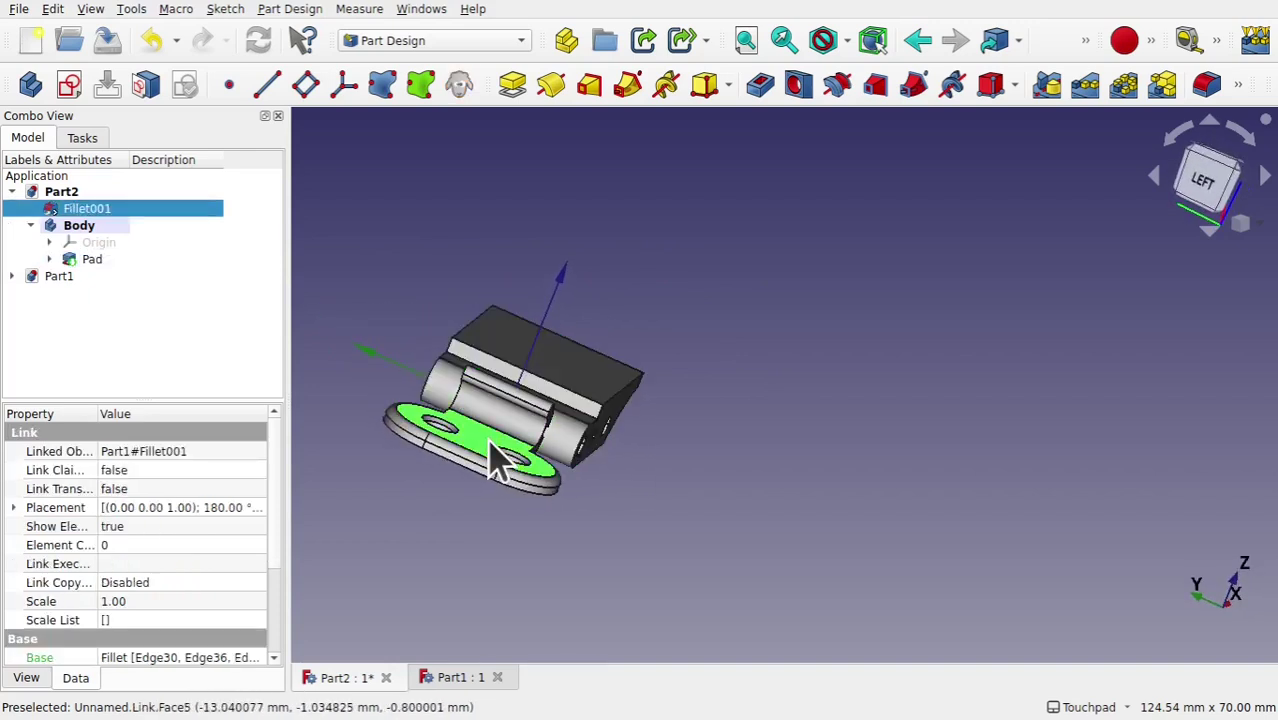
pyautogui.press('space')
pyautogui.keyDown('alt'); pyautogui.moveTo(531, 505); pyautogui.dragTo(719, 439); pyautogui.keyUp('alt')
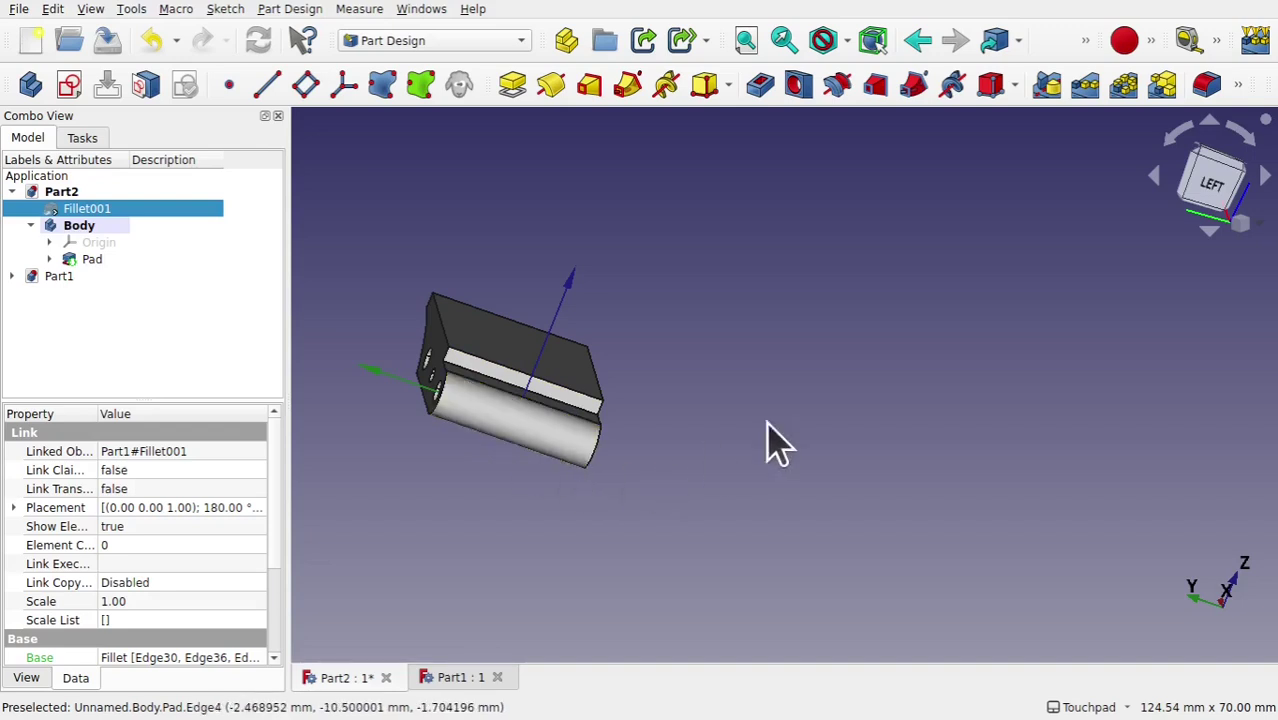
# Create a new sketch in the body on the YZ plane
pyautogui.click(1211, 190)
pyautogui.moveTo(887, 375); pyautogui.dragTo(981, 308, button='middle')
pyautogui.scroll(3, 904, 345)
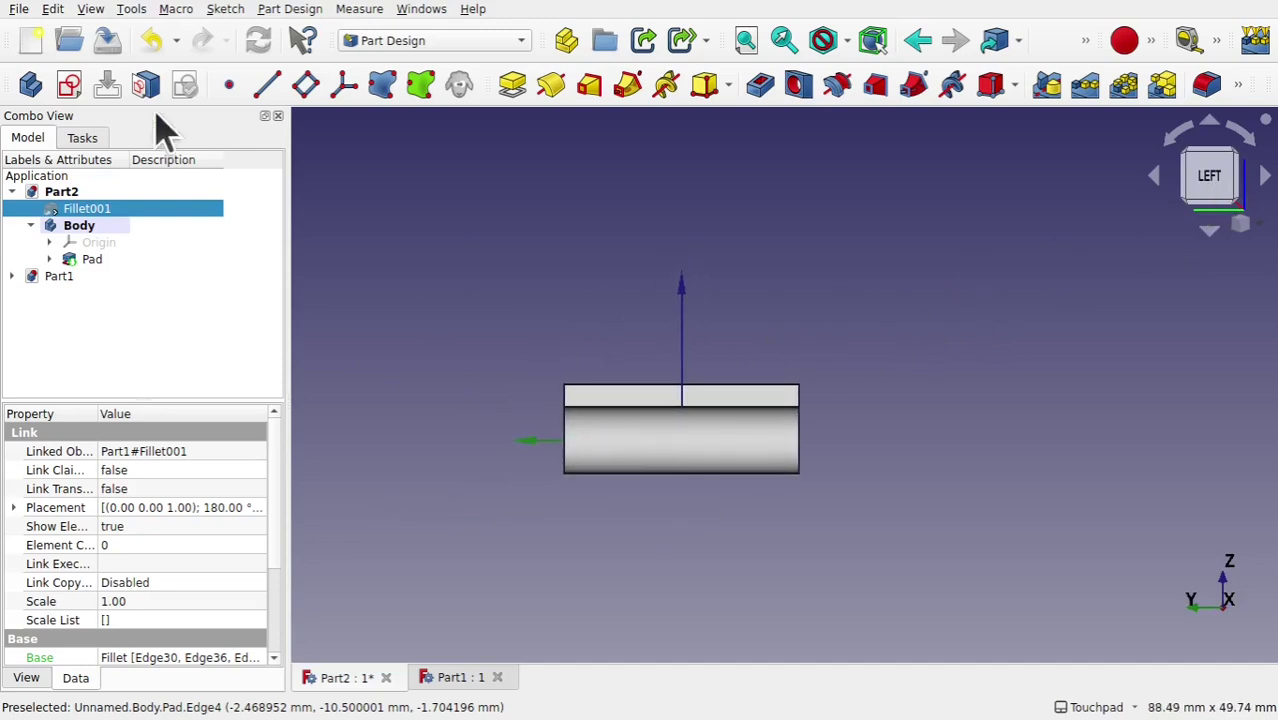
pyautogui.click(69, 86)
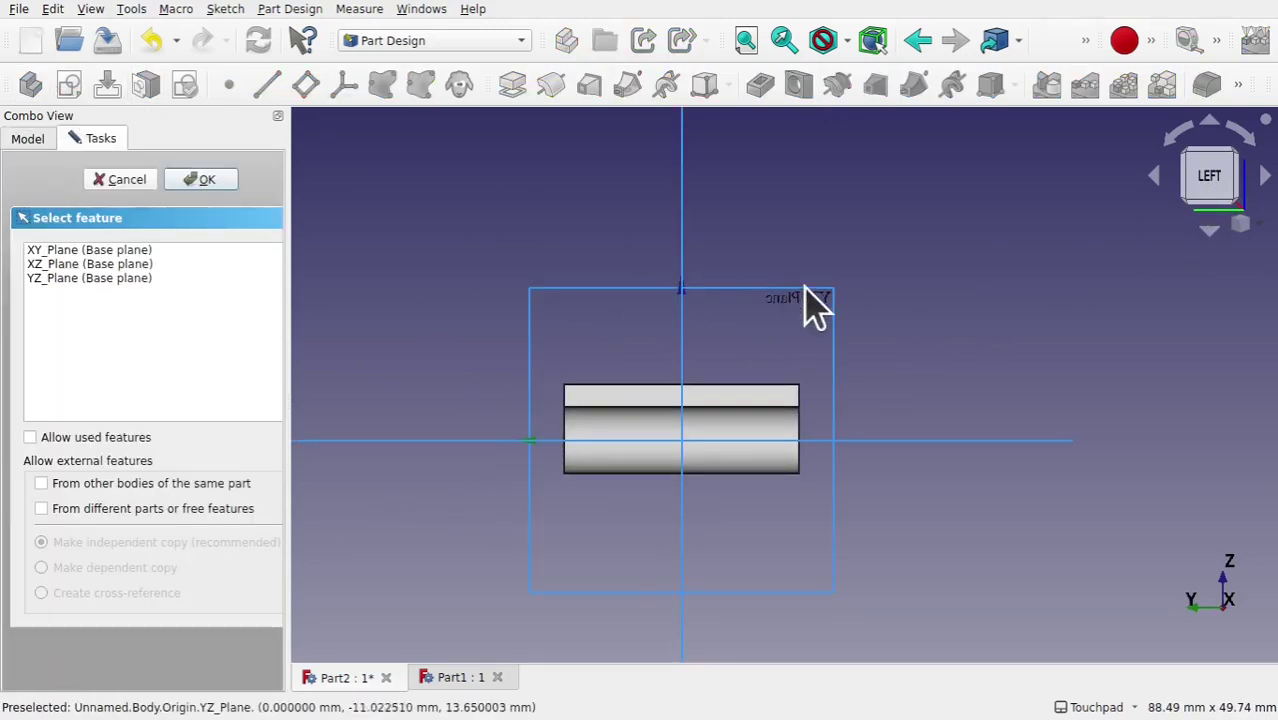
pyautogui.moveTo(827, 308); pyautogui.dragTo(783, 304, button='middle')
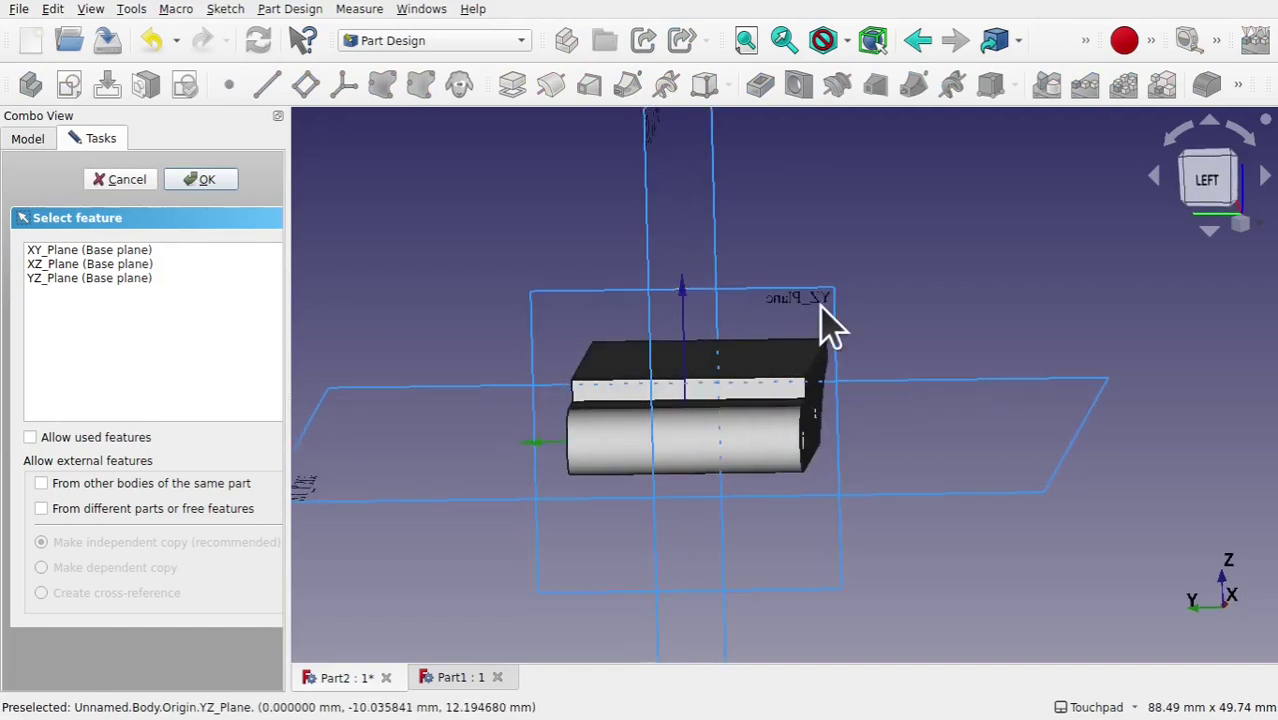
pyautogui.click(818, 317)
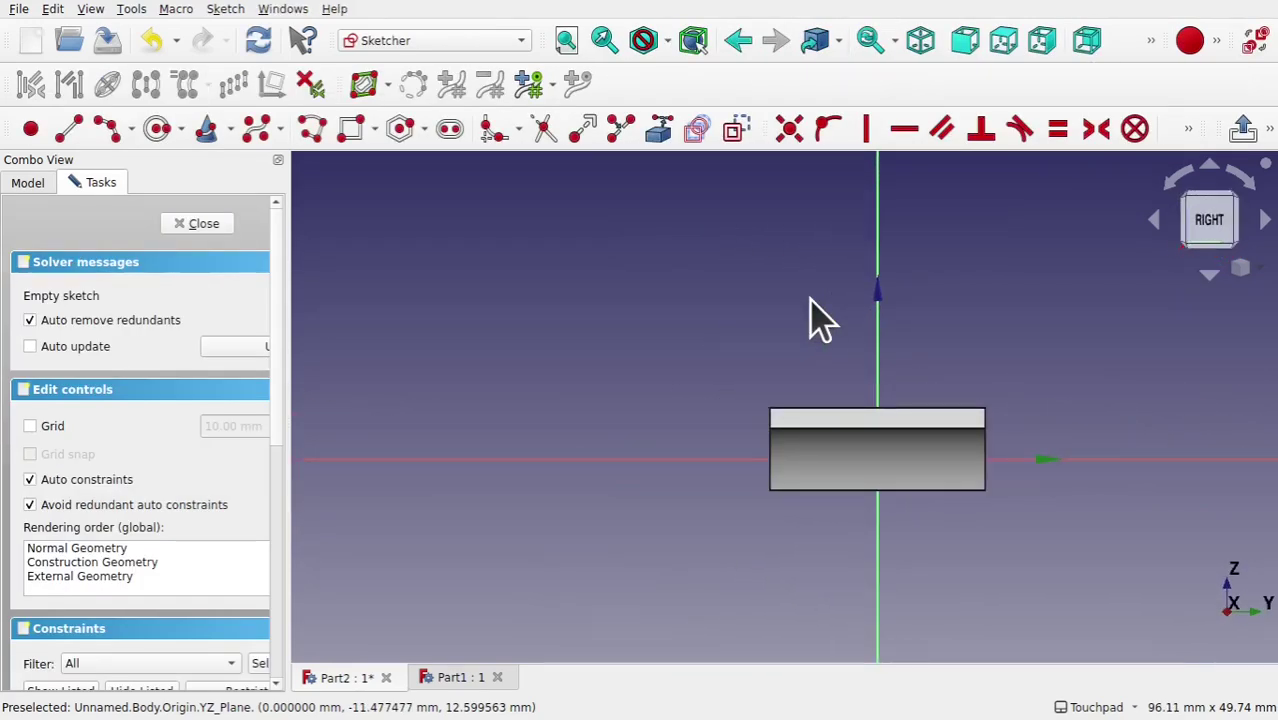
# Close the empty YZ sketch after checking its orientation, and set its Map Reversed property to true
pyautogui.moveTo(914, 499)
pyautogui.mouseDown(button='middle')
pyautogui.moveTo(785, 502)
pyautogui.moveTo(956, 542)
pyautogui.moveTo(878, 525)
pyautogui.moveTo(893, 489)
pyautogui.mouseUp(button='middle')
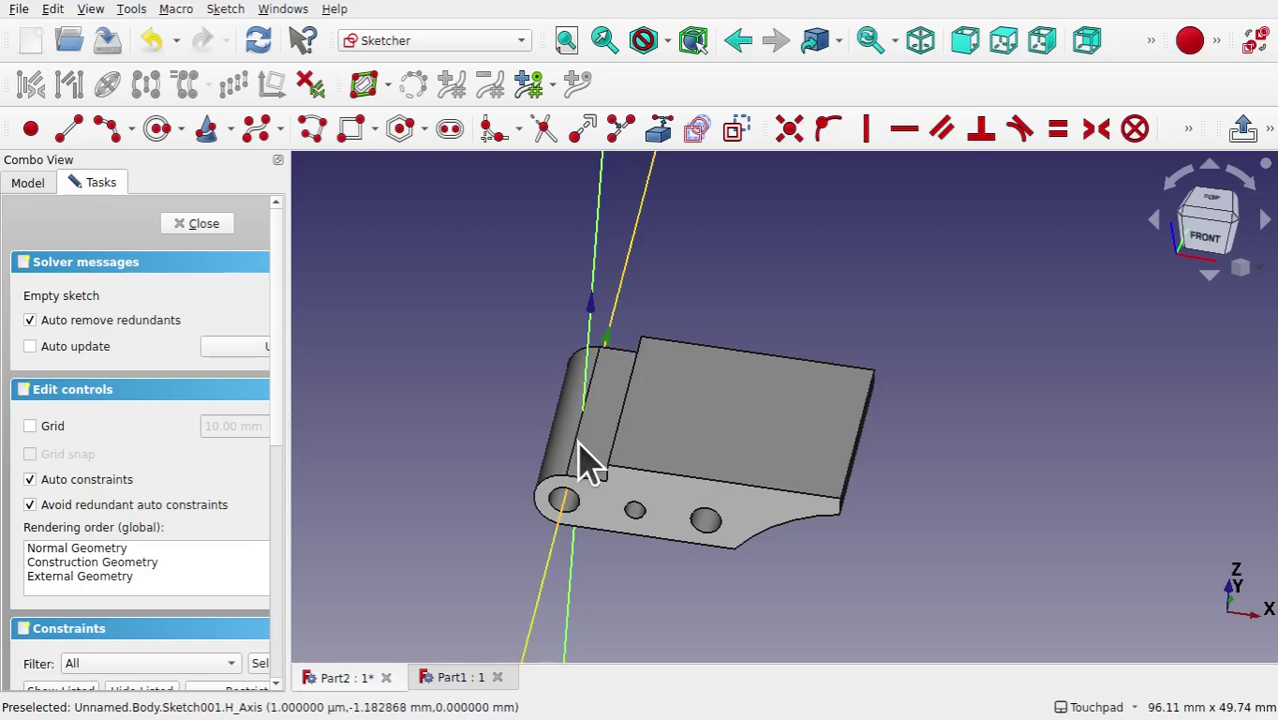
pyautogui.moveTo(579, 451); pyautogui.dragTo(919, 456, button='middle')
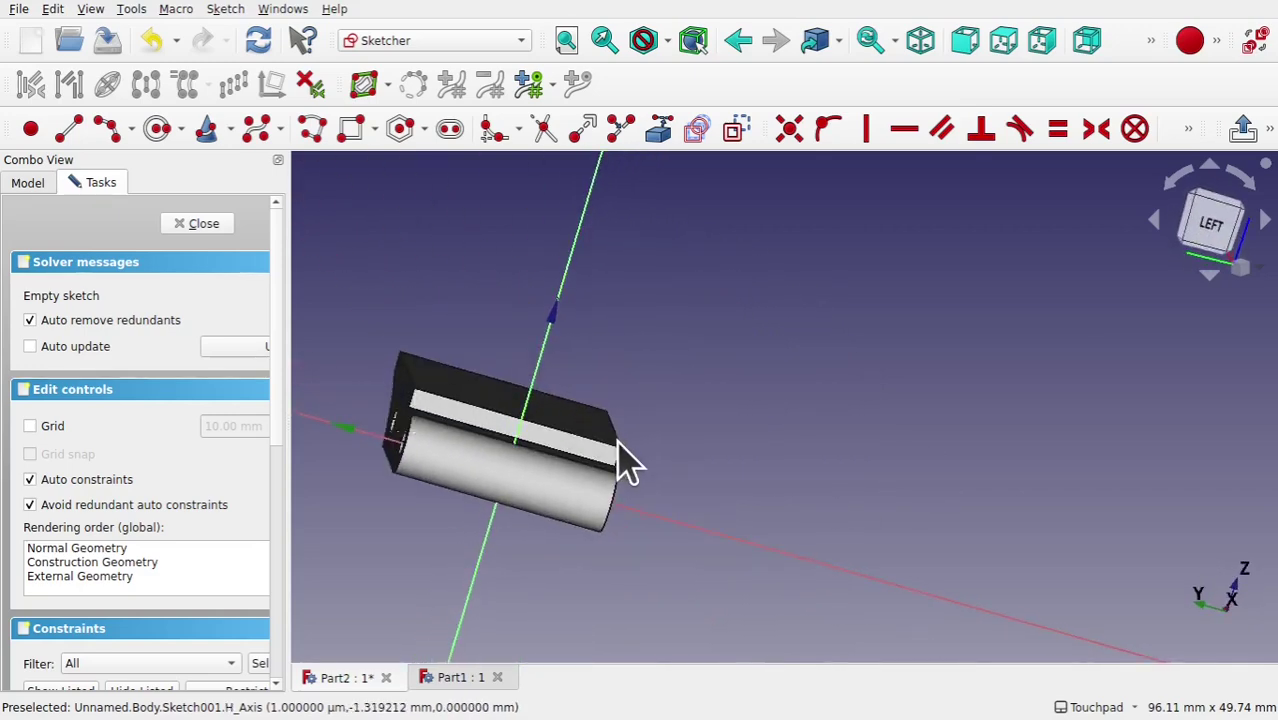
pyautogui.moveTo(531, 342); pyautogui.dragTo(430, 337, button='middle')
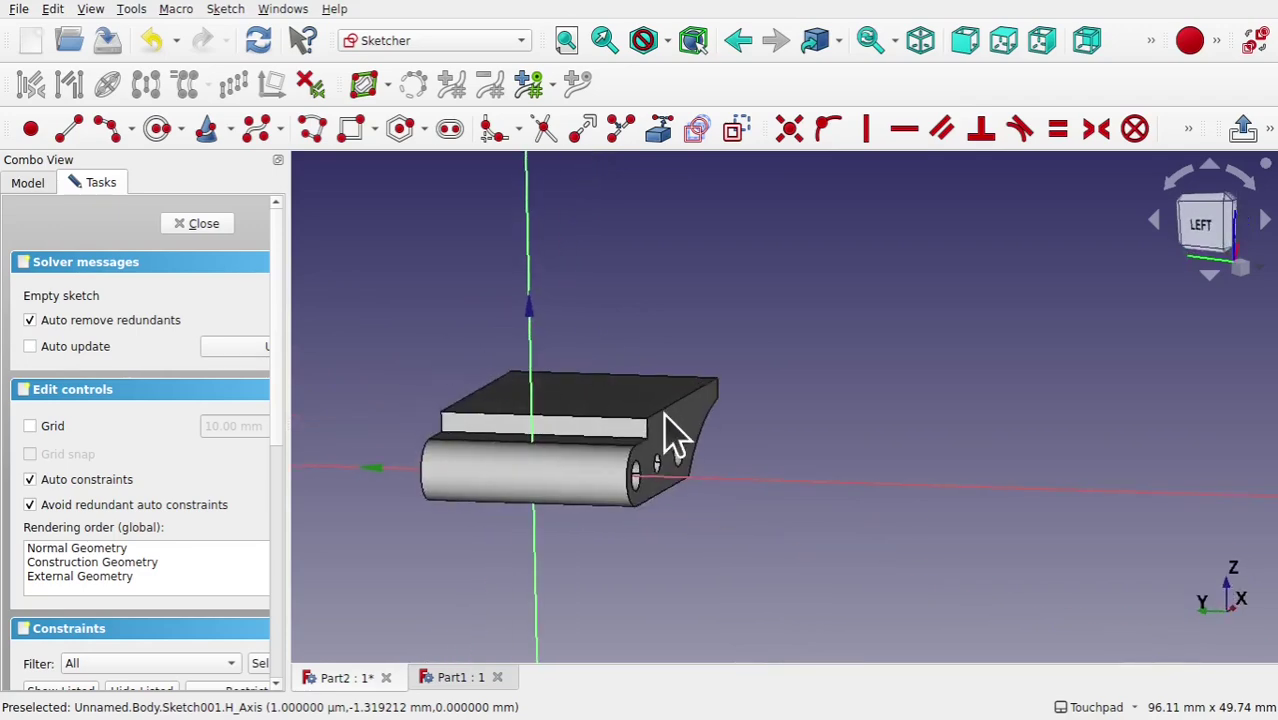
pyautogui.moveTo(670, 430); pyautogui.dragTo(700, 455, button='middle')
pyautogui.click(200, 226)
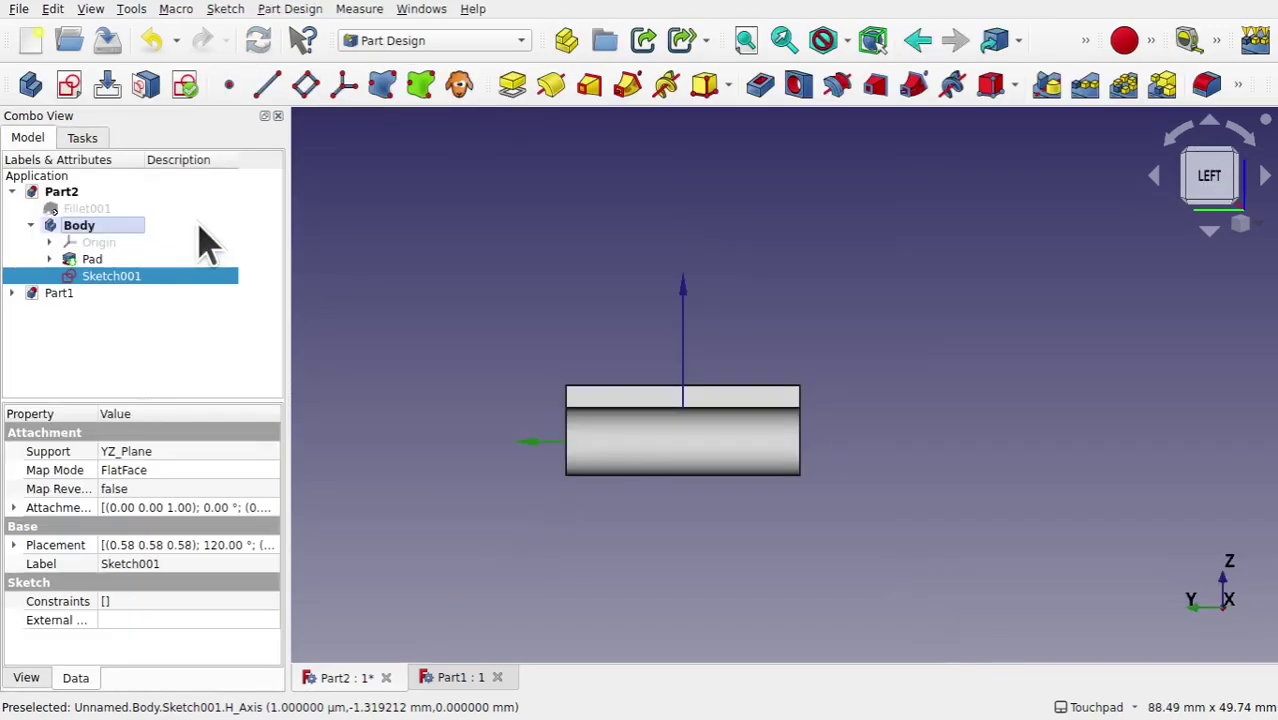
pyautogui.click(125, 489)
pyautogui.click(125, 489)
pyautogui.click(126, 507)
# Reopen the empty YZ-plane sketch and turn on its section view, facing the barrel end from the left
pyautogui.doubleClick(126, 277)
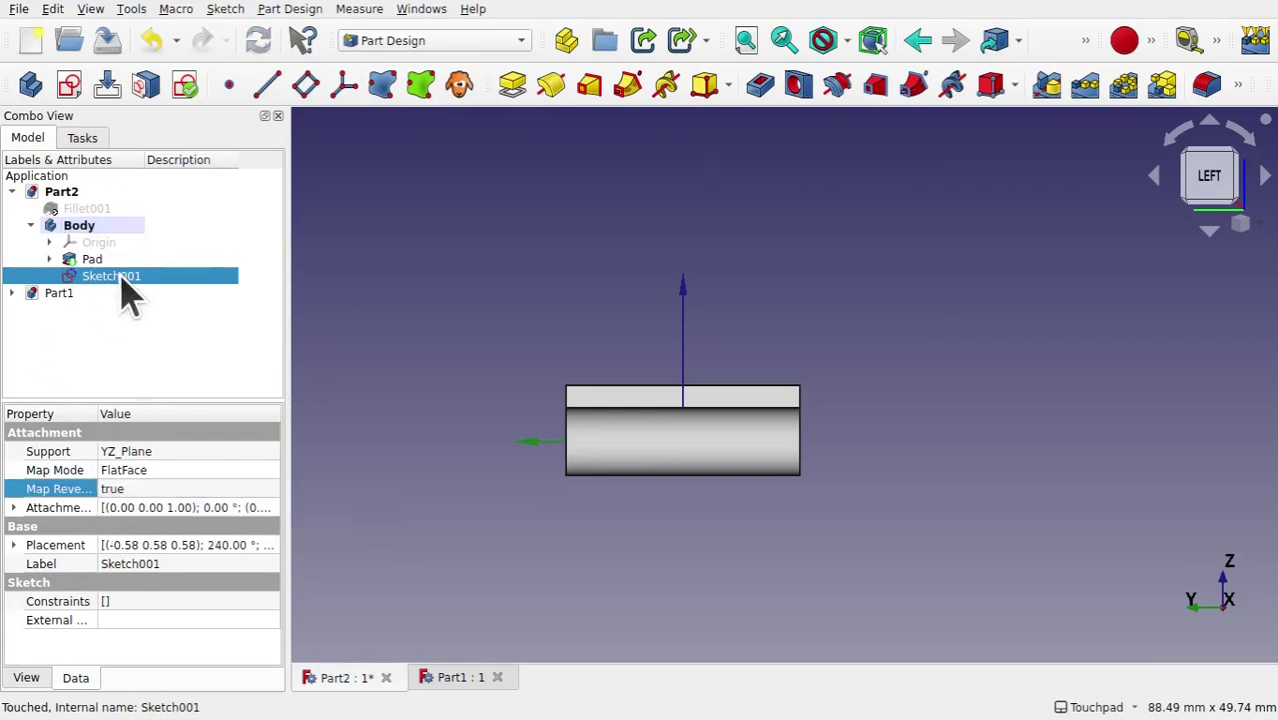
pyautogui.moveTo(400, 370)
pyautogui.keyDown('alt'); pyautogui.mouseDown()
pyautogui.moveTo(747, 428)
pyautogui.moveTo(619, 399)
pyautogui.mouseUp(); pyautogui.keyUp('alt')
pyautogui.keyDown('alt'); pyautogui.moveTo(705, 476); pyautogui.dragTo(538, 448); pyautogui.keyUp('alt')
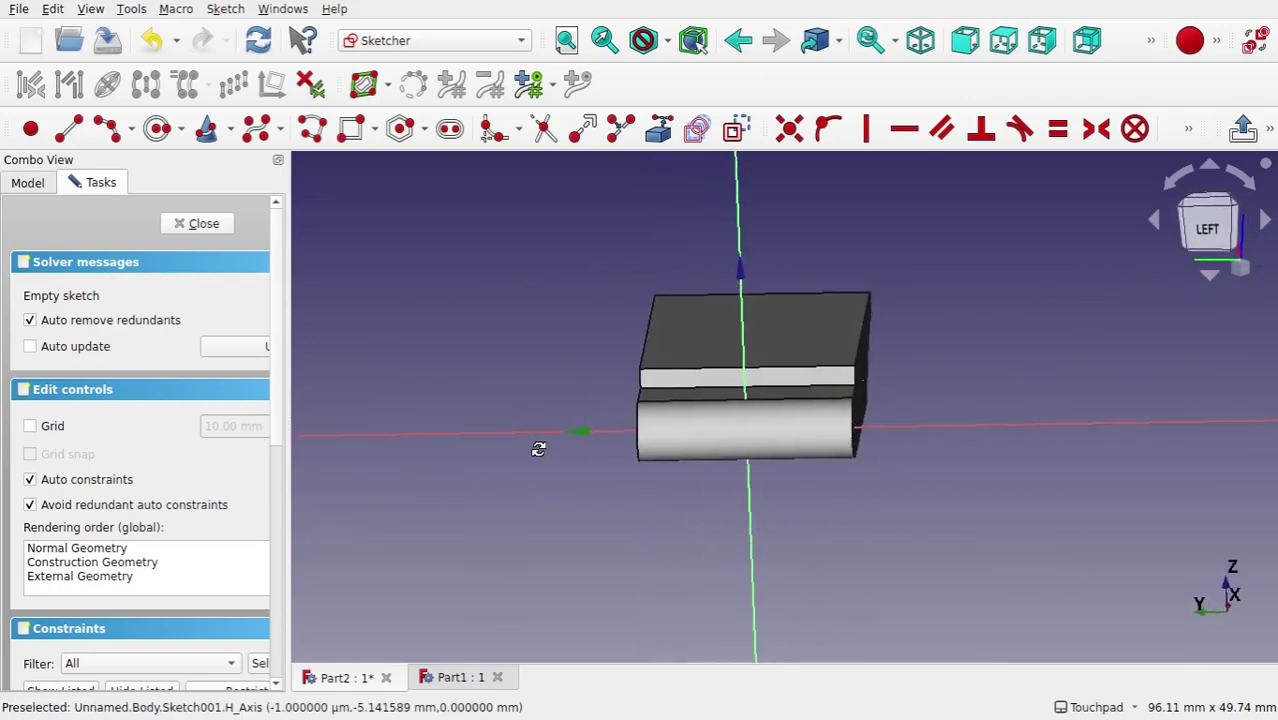
pyautogui.click(226, 12)
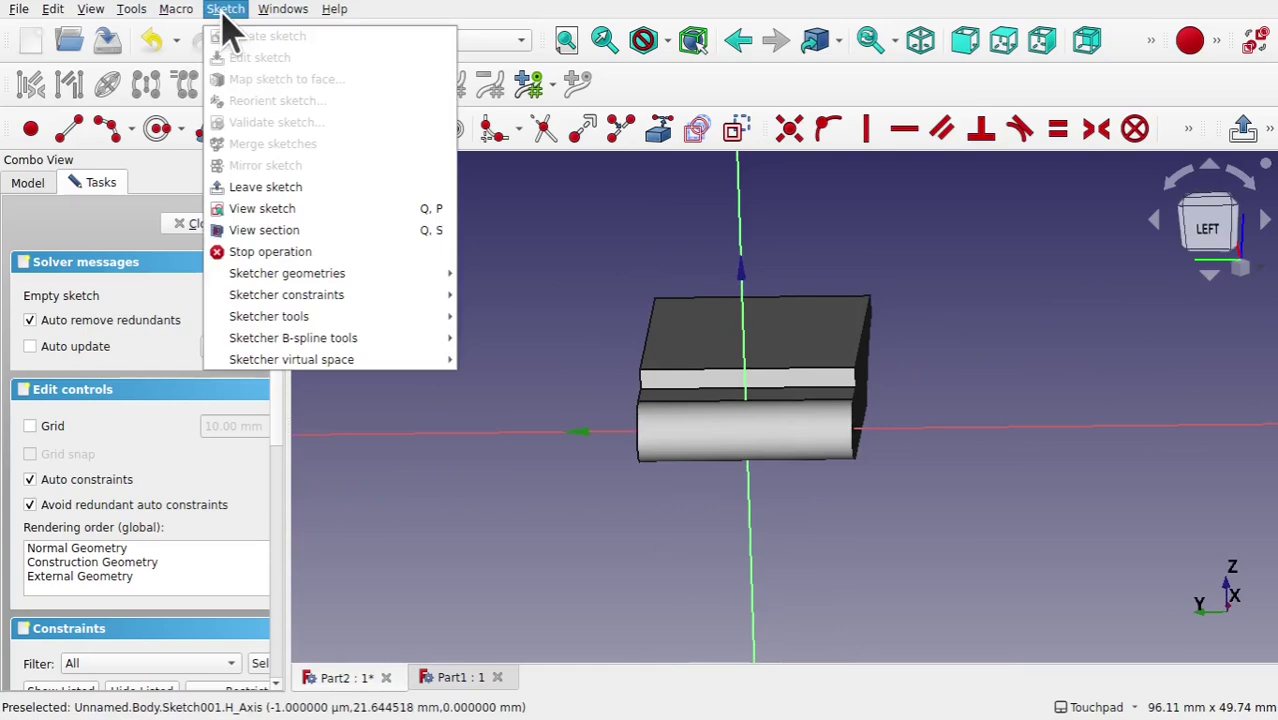
pyautogui.click(290, 230)
pyautogui.moveTo(756, 413)
pyautogui.keyDown('alt'); pyautogui.mouseDown()
pyautogui.moveTo(824, 380)
pyautogui.moveTo(793, 368)
pyautogui.moveTo(659, 374)
pyautogui.moveTo(719, 378)
pyautogui.mouseUp(); pyautogui.keyUp('alt')
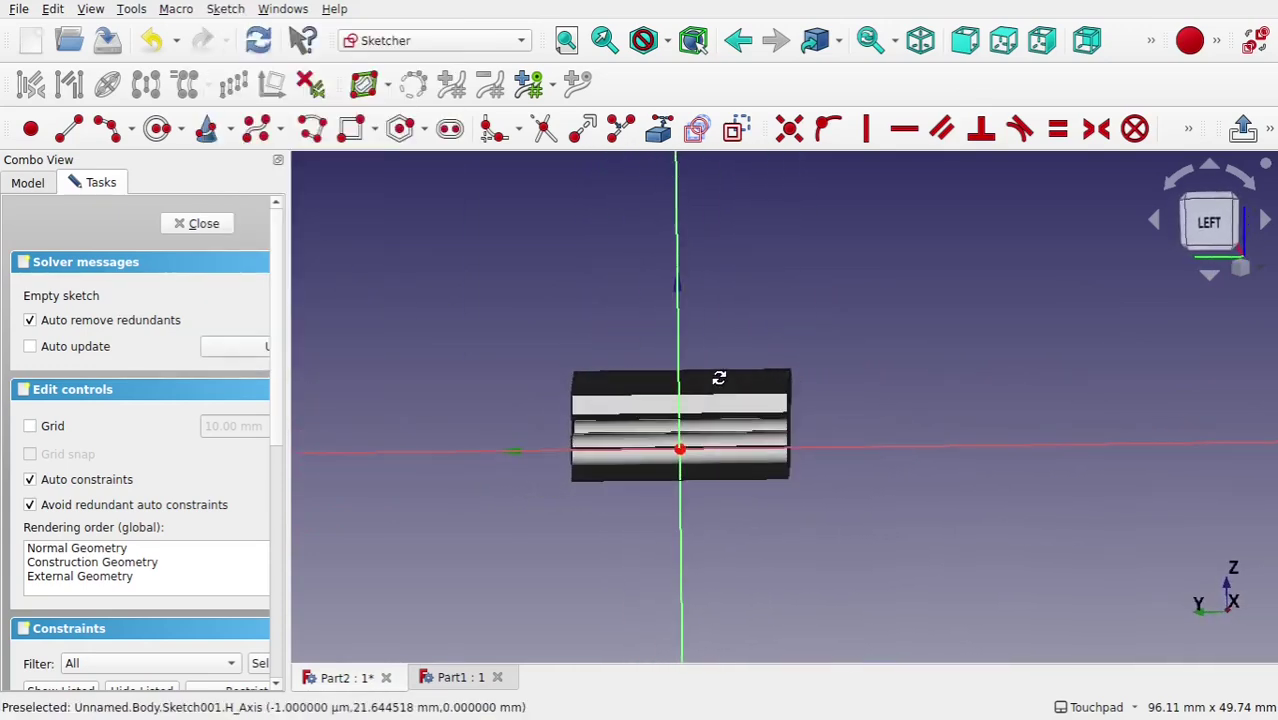
pyautogui.click(1235, 251)
pyautogui.moveTo(838, 404)
pyautogui.keyDown('shift'); pyautogui.mouseDown()
pyautogui.moveTo(941, 419)
pyautogui.moveTo(913, 419)
pyautogui.mouseUp(); pyautogui.keyUp('shift')
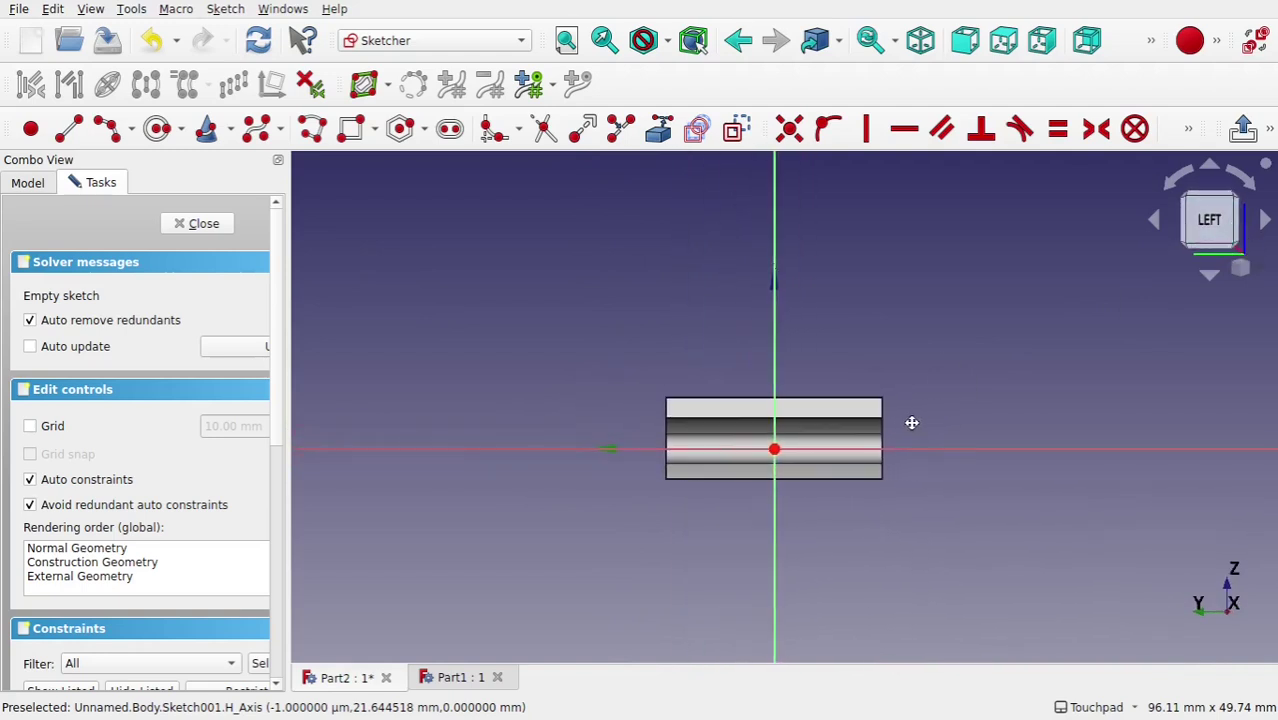
# Link the two end vertices of the pad's edge along the top of the barrel as external geometry
pyautogui.click(659, 128)
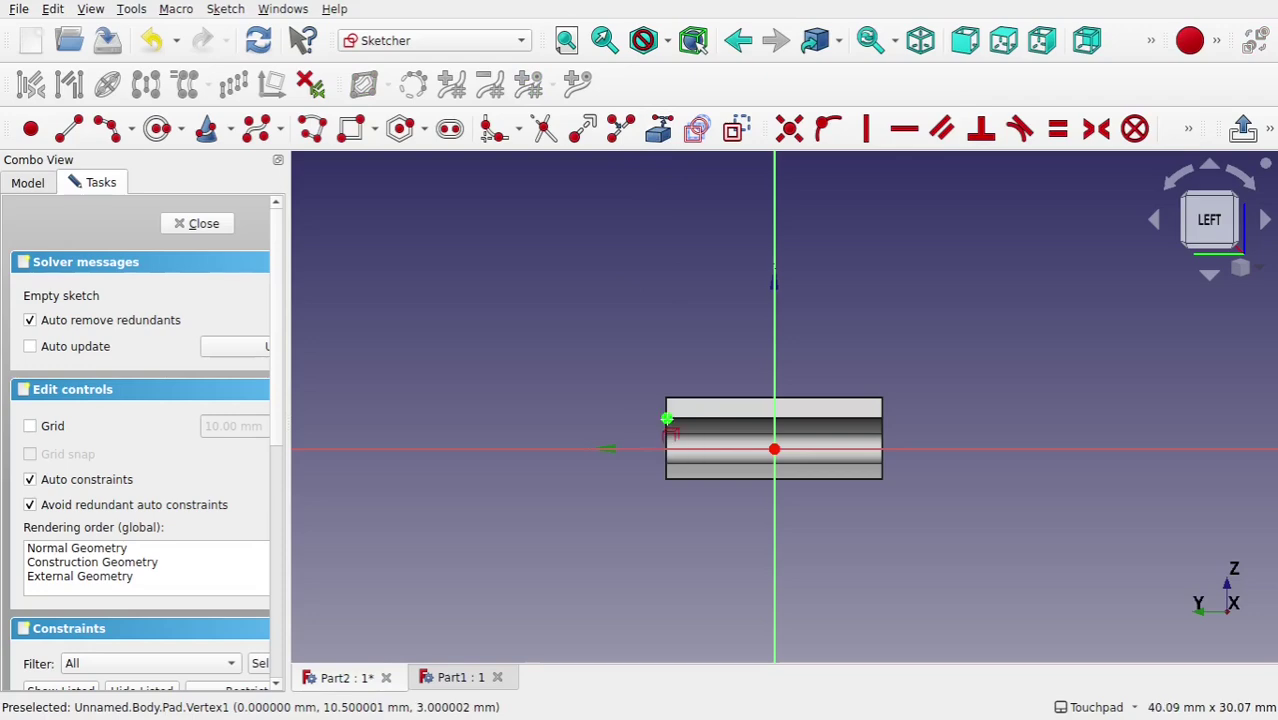
pyautogui.click(882, 418)
pyautogui.keyDown('alt'); pyautogui.moveTo(810, 415); pyautogui.dragTo(662, 415); pyautogui.keyUp('alt')
pyautogui.keyDown('alt'); pyautogui.moveTo(748, 428); pyautogui.dragTo(968, 440); pyautogui.keyUp('alt')
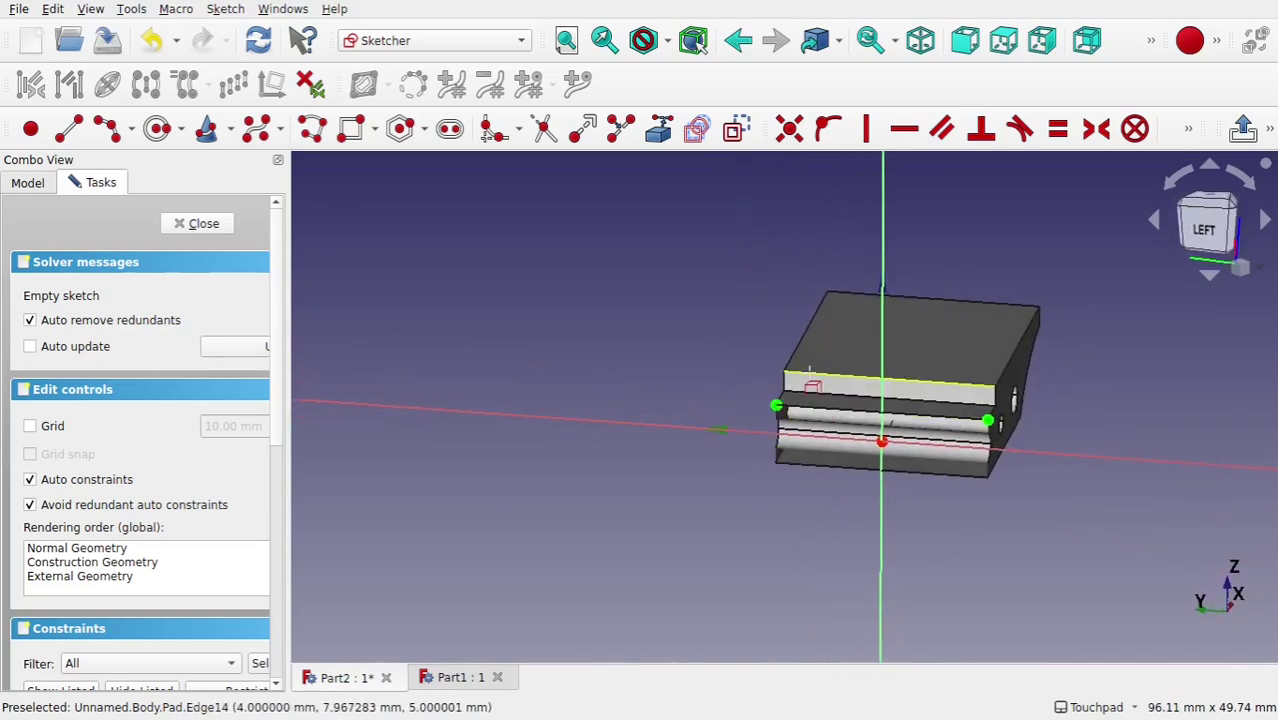
# Draw a rectangle about 14 by 9 mm across the barrel, starting just below its top edge and extending past the underside
pyautogui.keyDown('alt'); pyautogui.moveTo(987, 419); pyautogui.dragTo(952, 371); pyautogui.keyUp('alt')
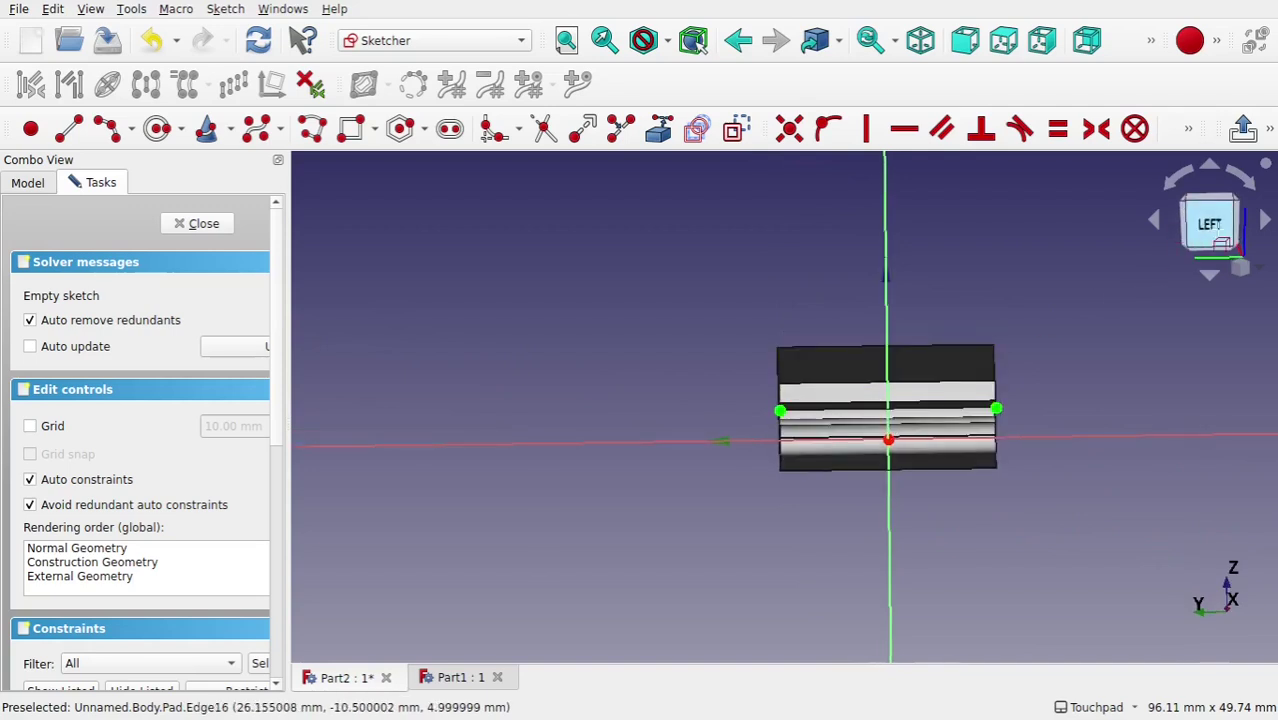
pyautogui.click(1218, 232)
pyautogui.keyDown('shift'); pyautogui.moveTo(1035, 378); pyautogui.dragTo(856, 391); pyautogui.keyUp('shift')
pyautogui.click(351, 130)
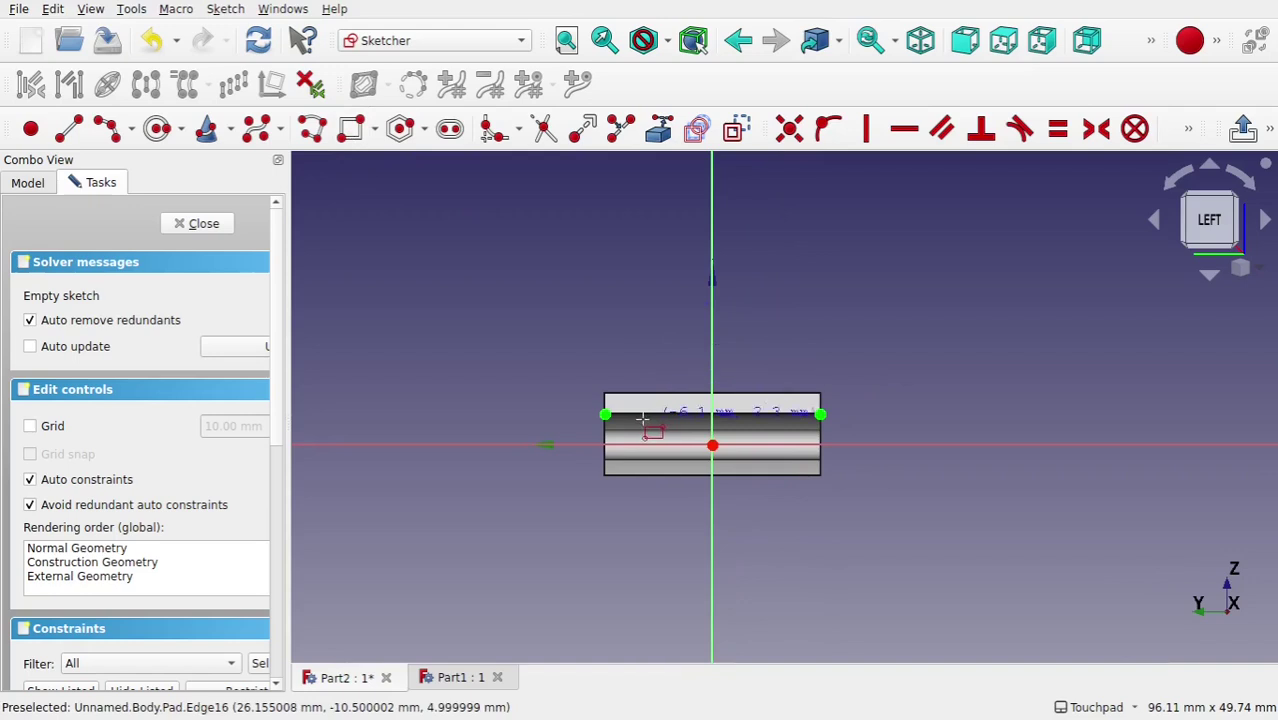
pyautogui.click(646, 421)
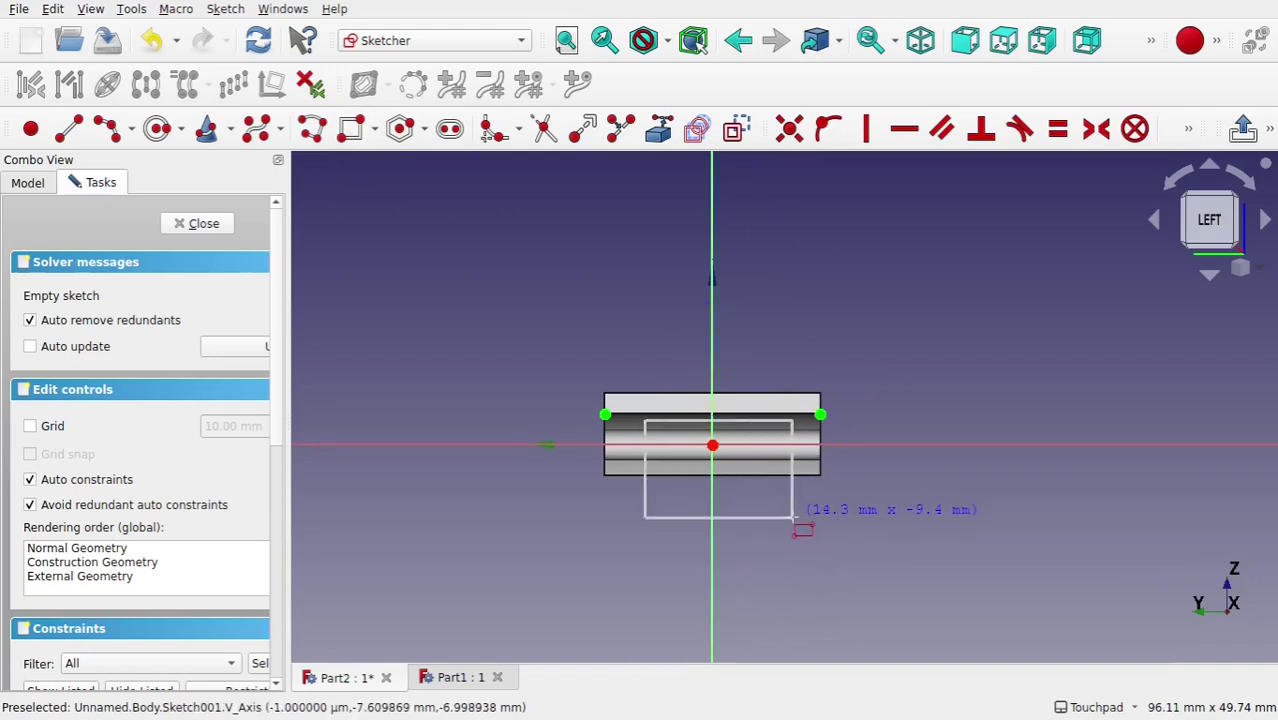
pyautogui.click(792, 518)
pyautogui.rightClick(792, 518)
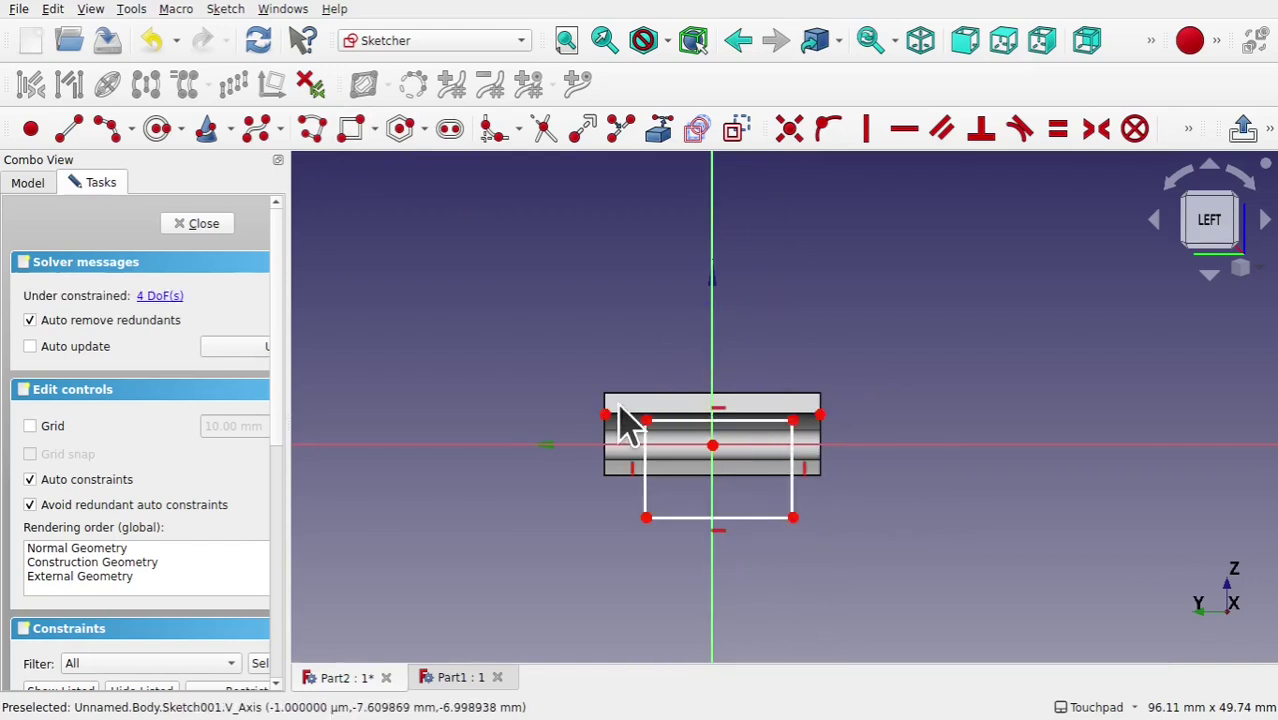
# Constrain the rectangle's upper-left corner horizontally level with the linked external vertex at the barrel's left end
pyautogui.click(646, 421)
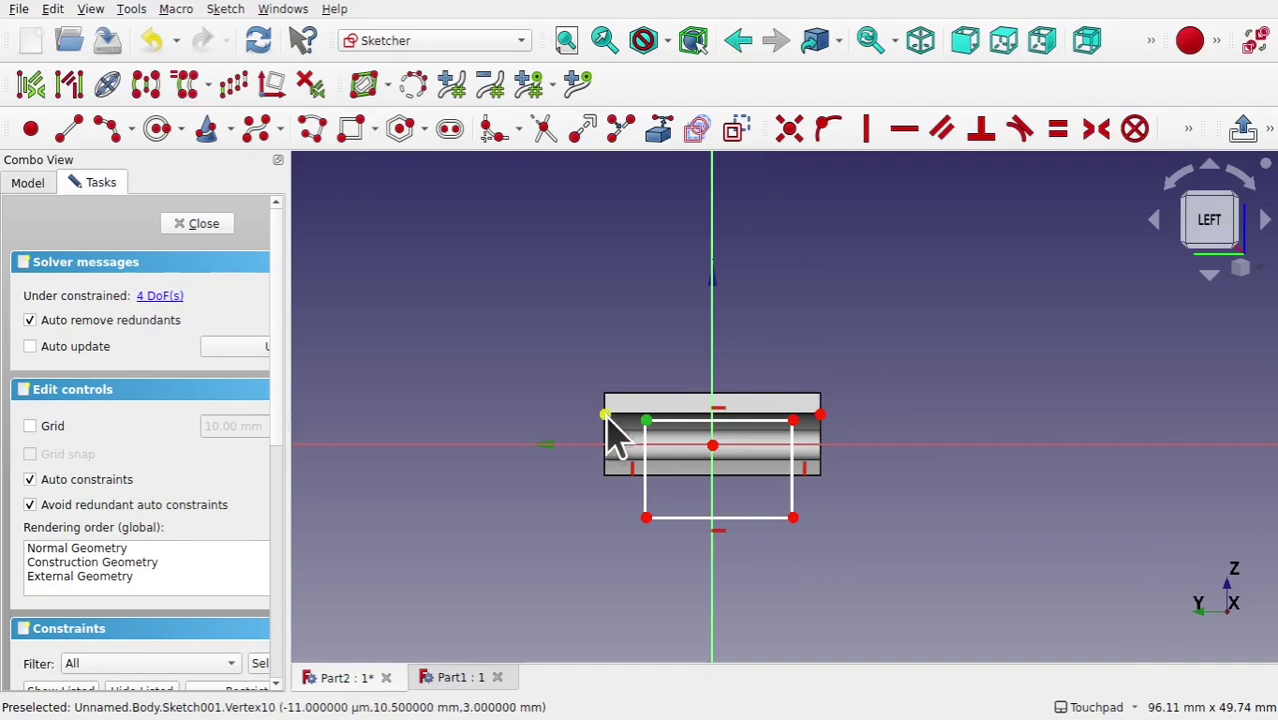
pyautogui.click(606, 414)
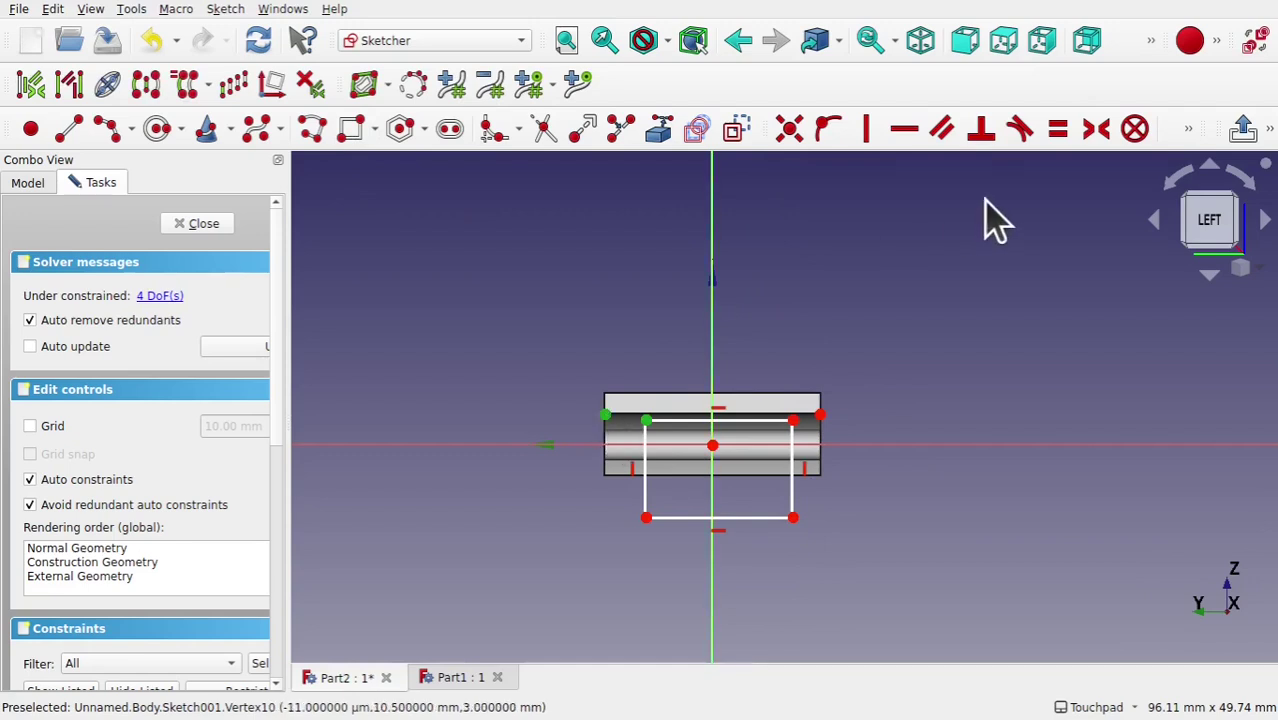
pyautogui.click(907, 138)
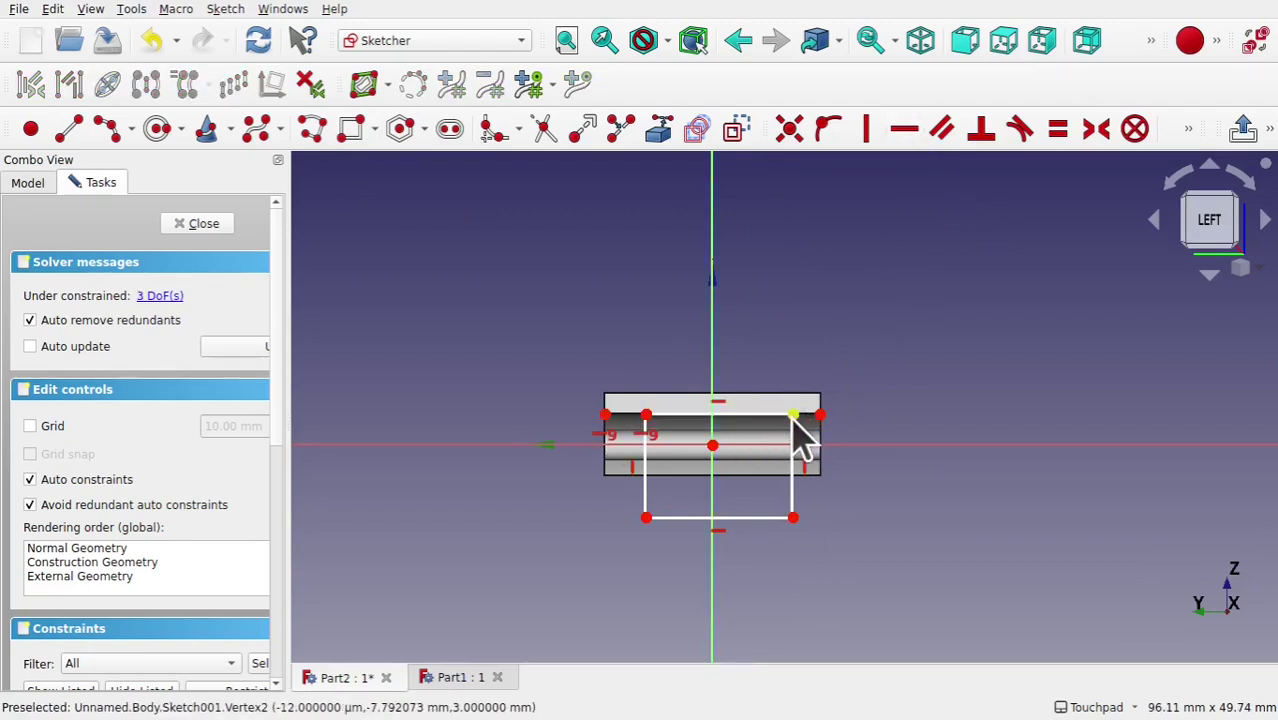
# Make the rectangle's two upper corners symmetric about the sketch's vertical axis
pyautogui.click(645, 416)
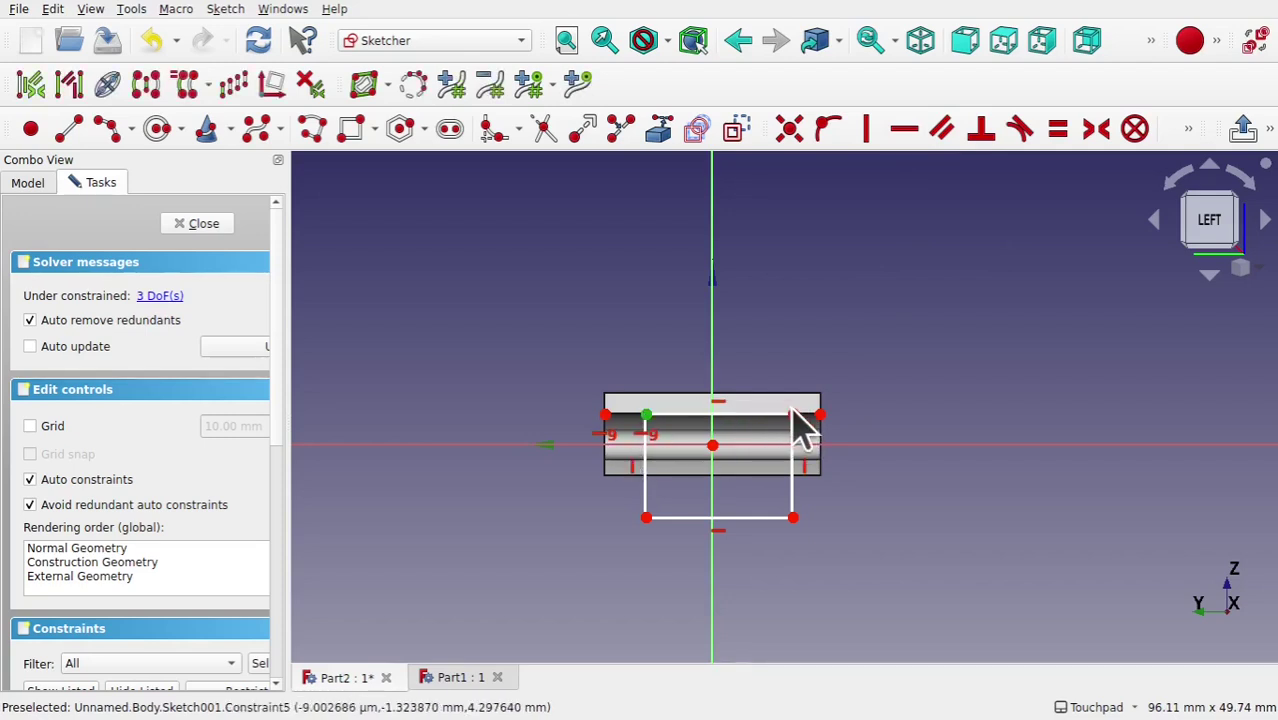
pyautogui.click(793, 414)
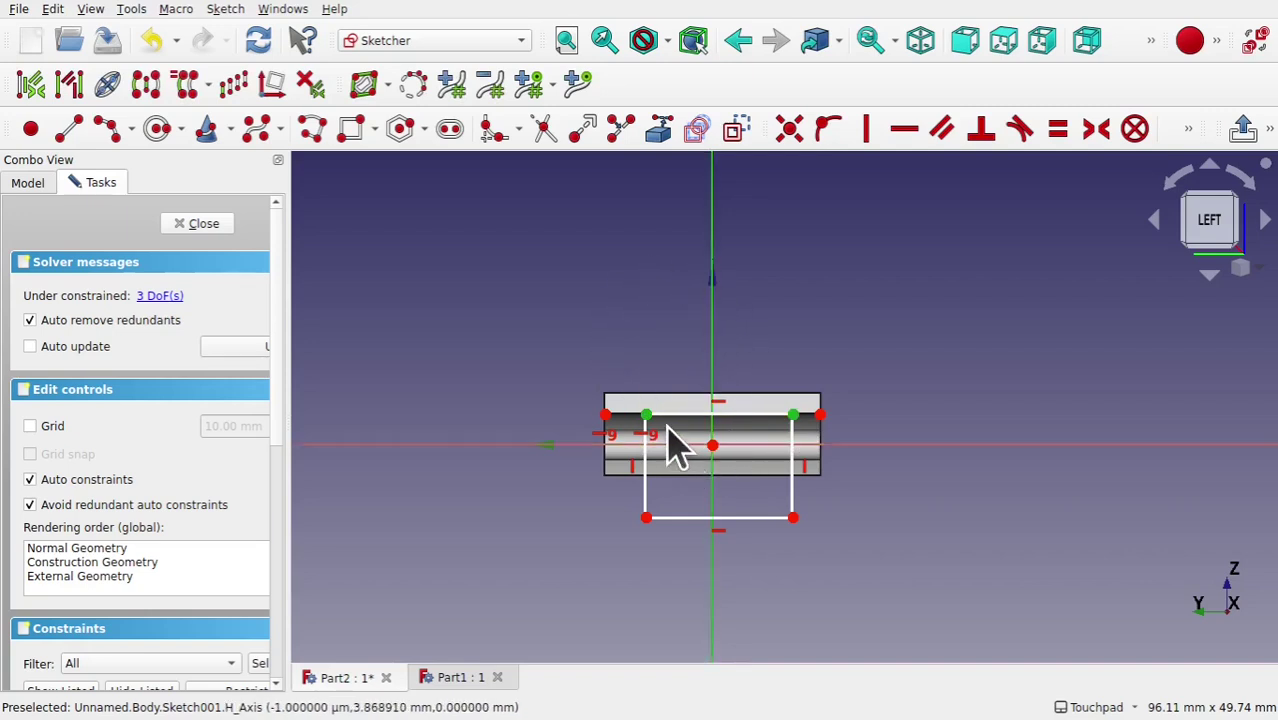
pyautogui.click(712, 360)
pyautogui.click(1096, 129)
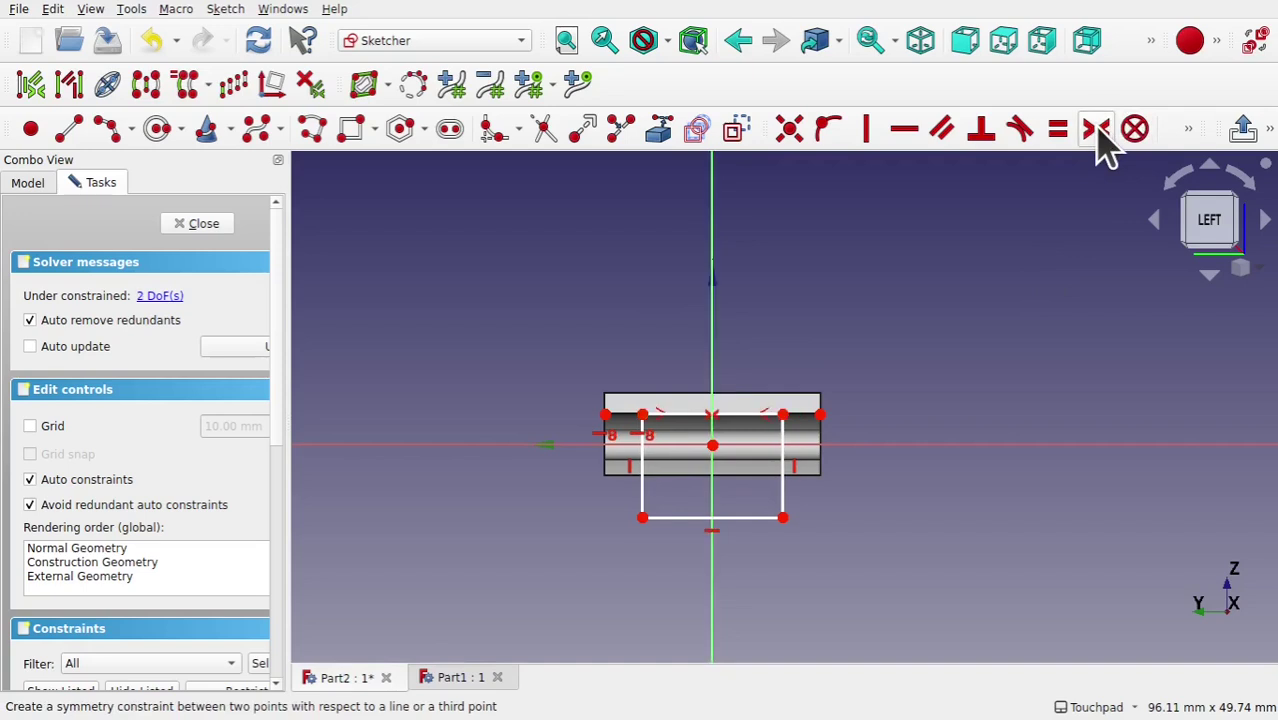
# Set the horizontal distance between the rectangle's upper-right corner and the right external vertex to 2 mm
pyautogui.click(783, 415)
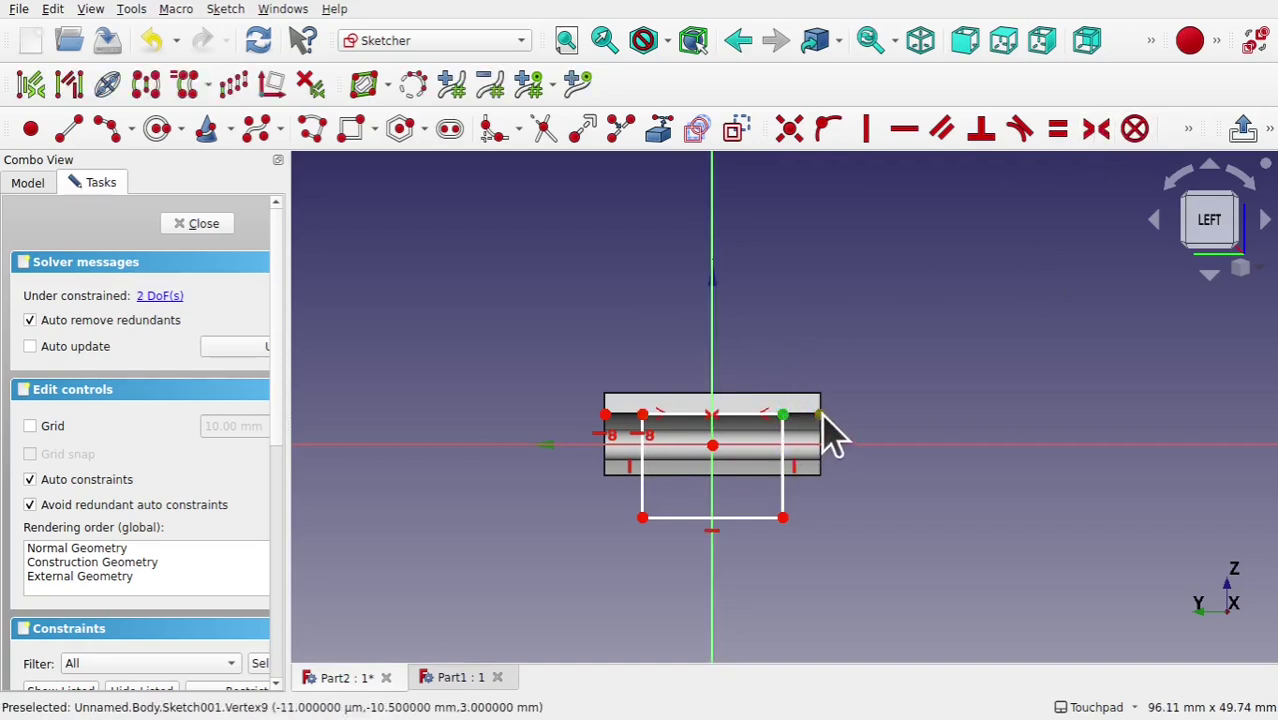
pyautogui.click(821, 415)
pyautogui.click(1189, 130)
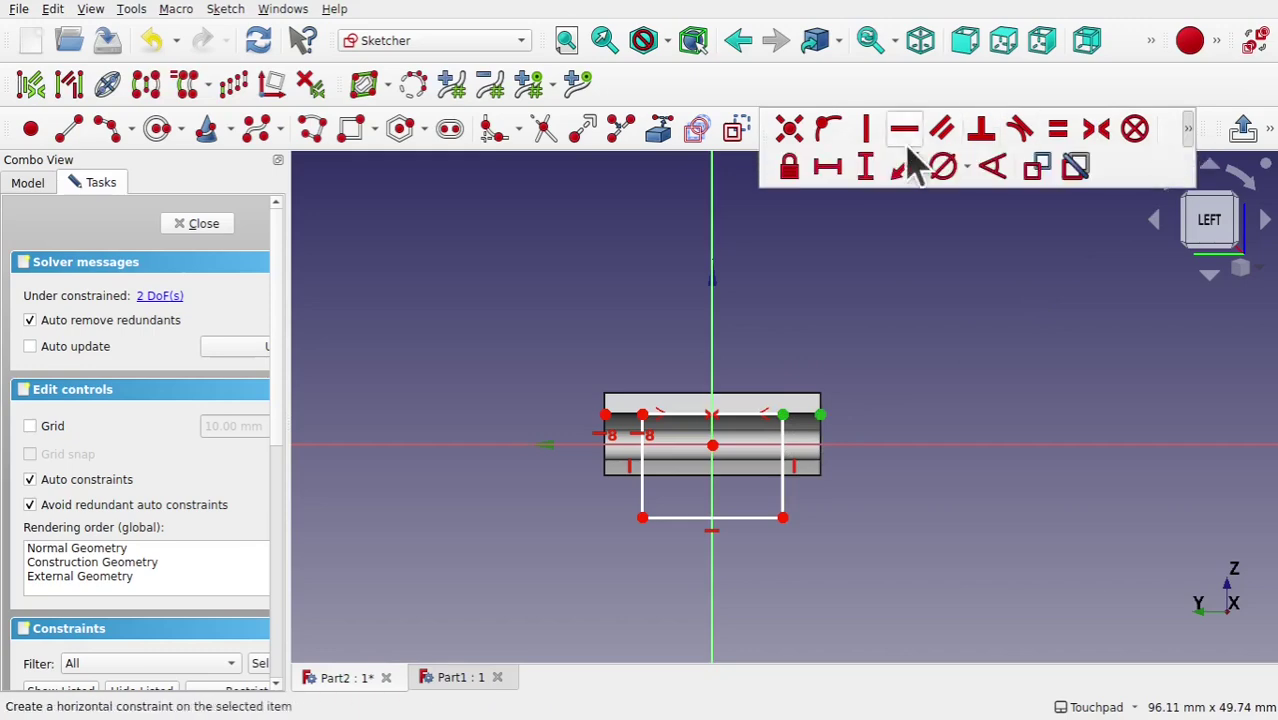
pyautogui.click(826, 164)
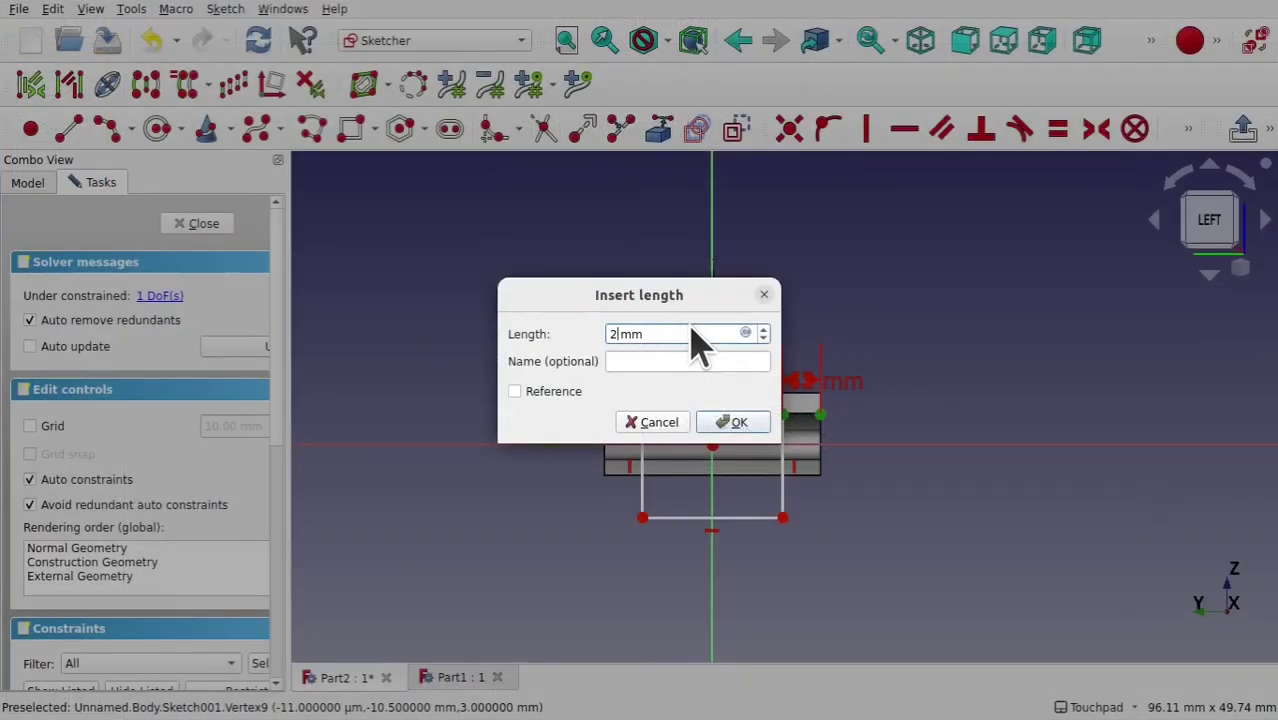
pyautogui.press('Return')
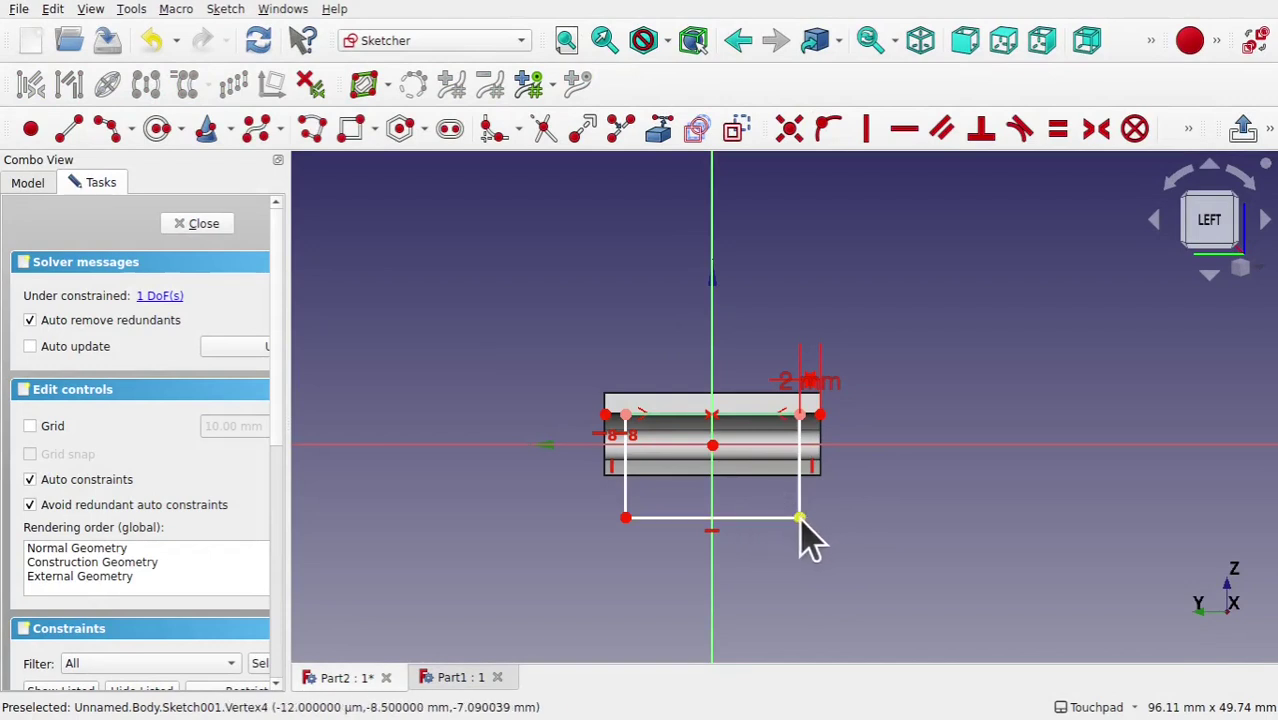
# Constrain the height of the rectangle's right side to 6 mm and check its lower corner against the part's bottom edge
pyautogui.moveTo(800, 518); pyautogui.dragTo(800, 486)
pyautogui.scroll(5, 785, 477)
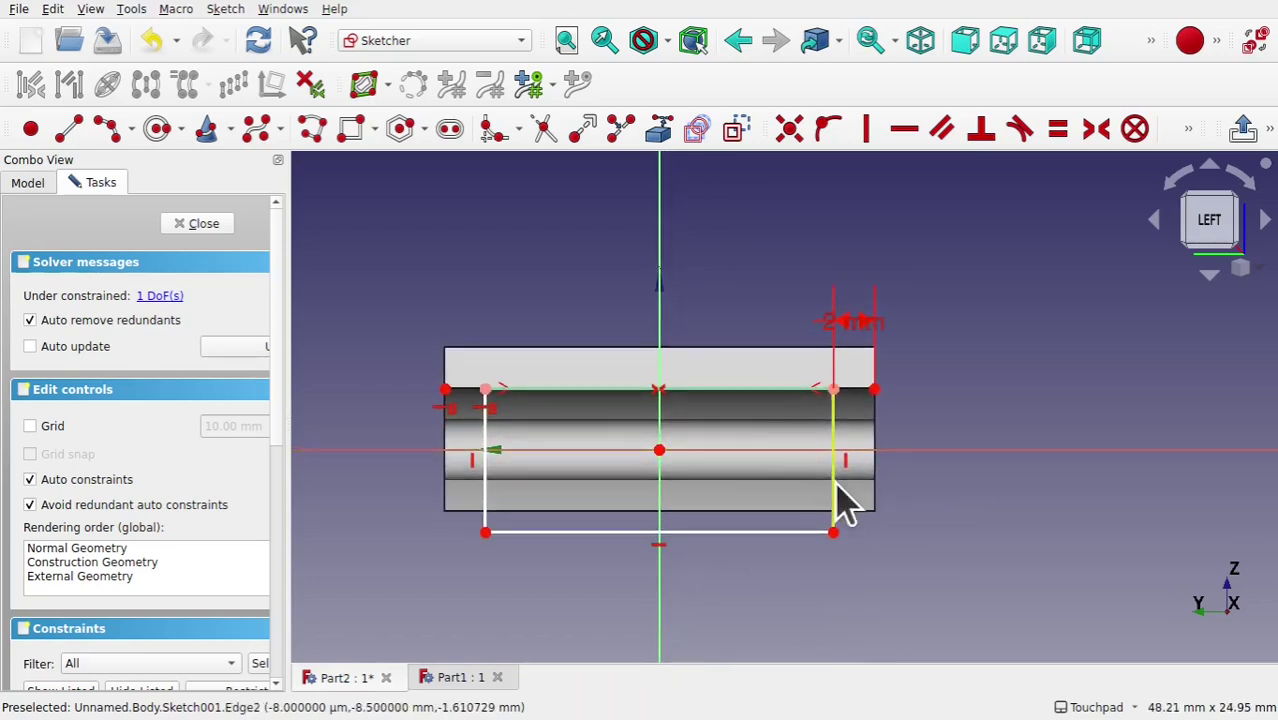
pyautogui.click(834, 479)
pyautogui.click(1187, 131)
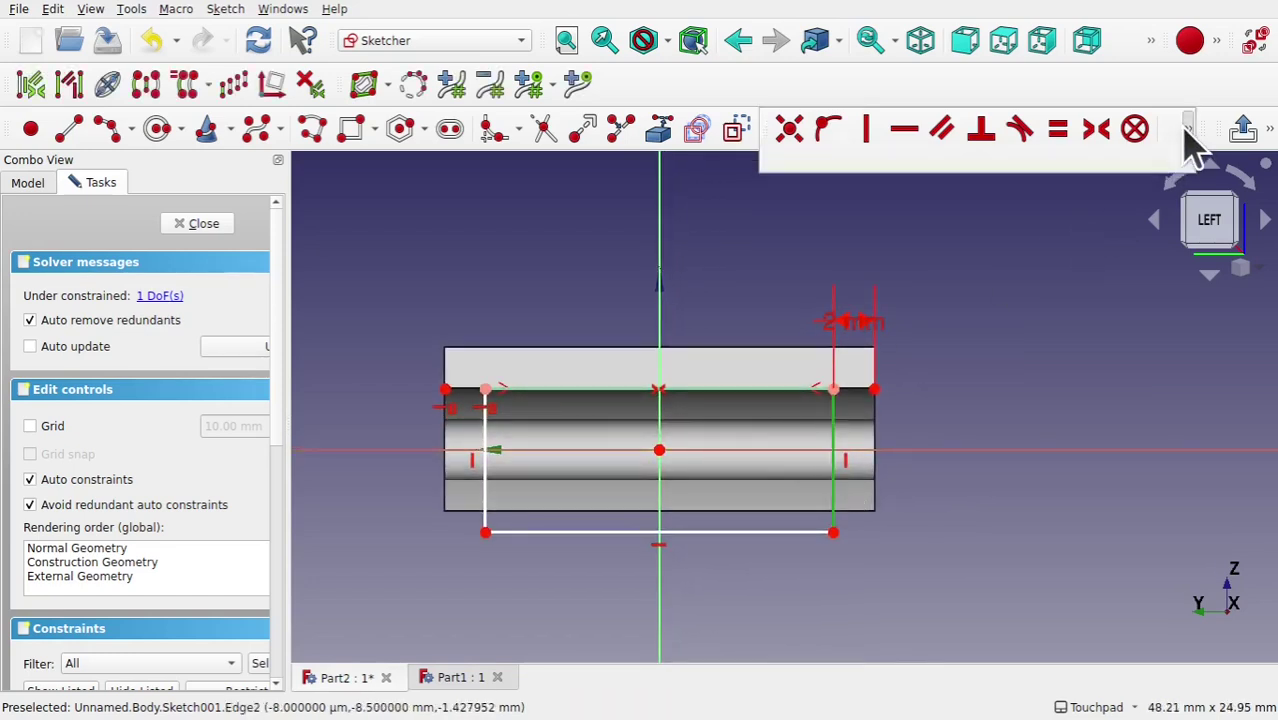
pyautogui.click(872, 189)
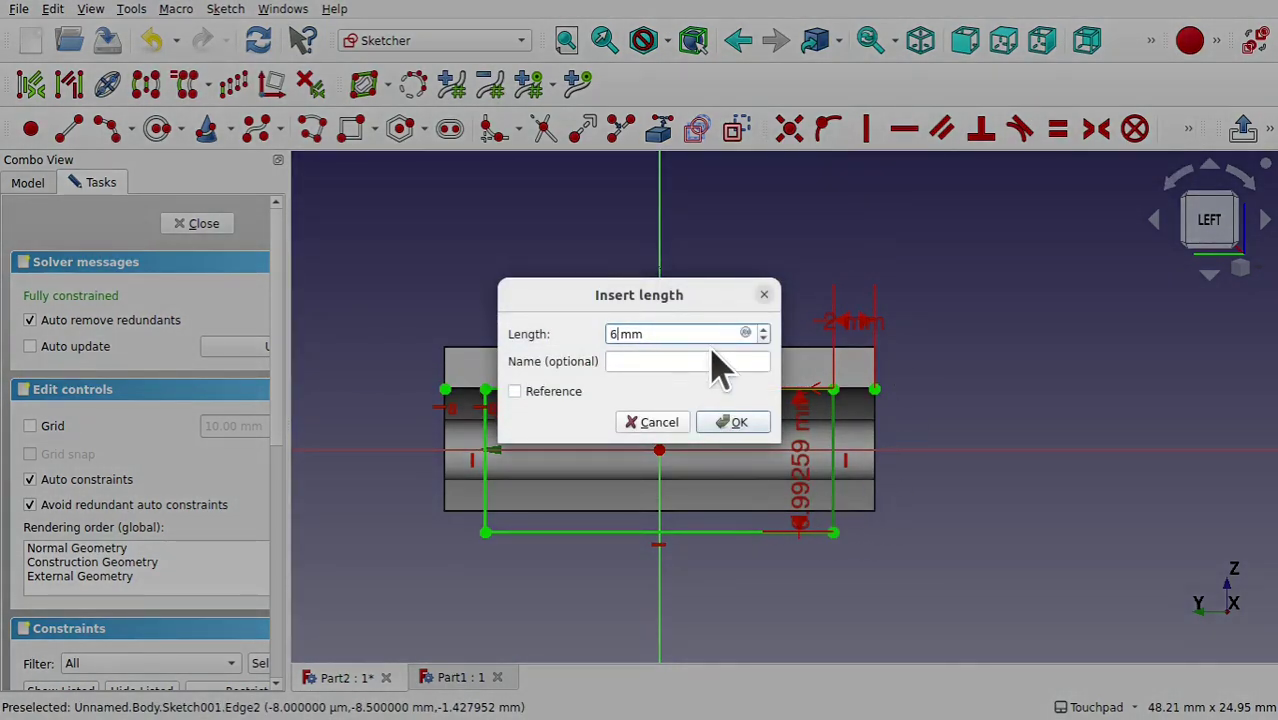
pyautogui.press('Return')
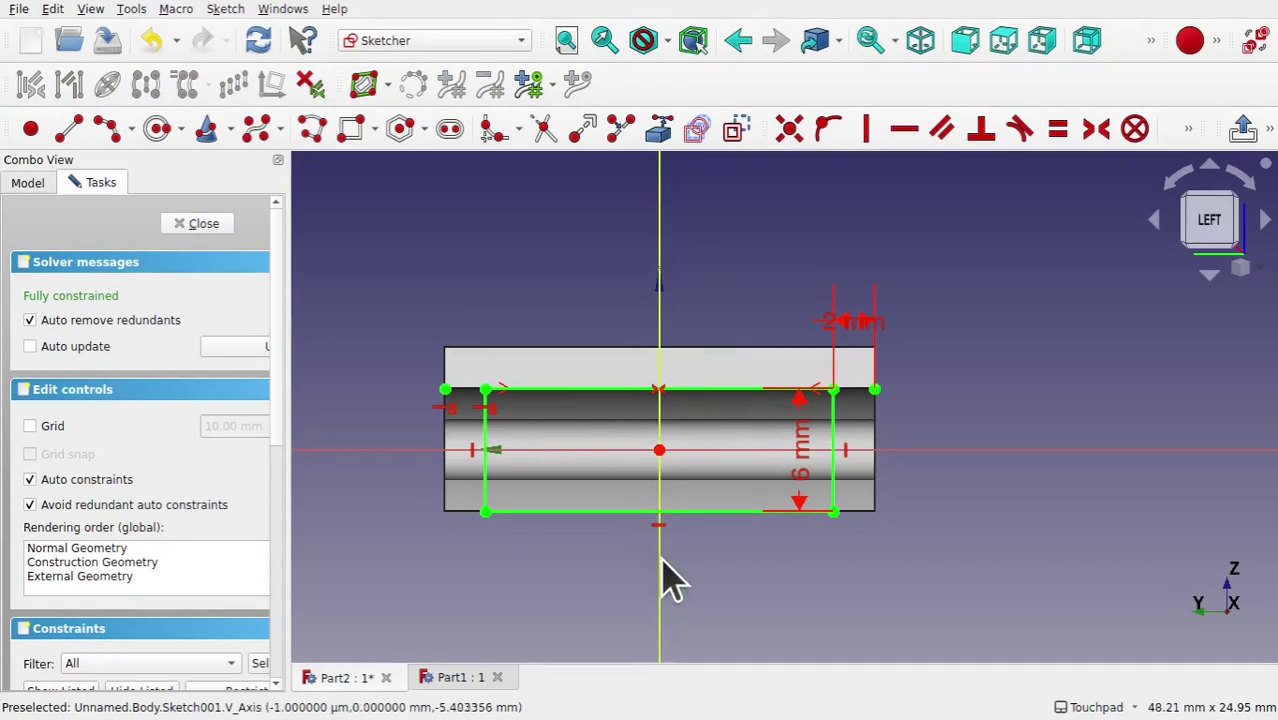
pyautogui.scroll(5, 825, 526)
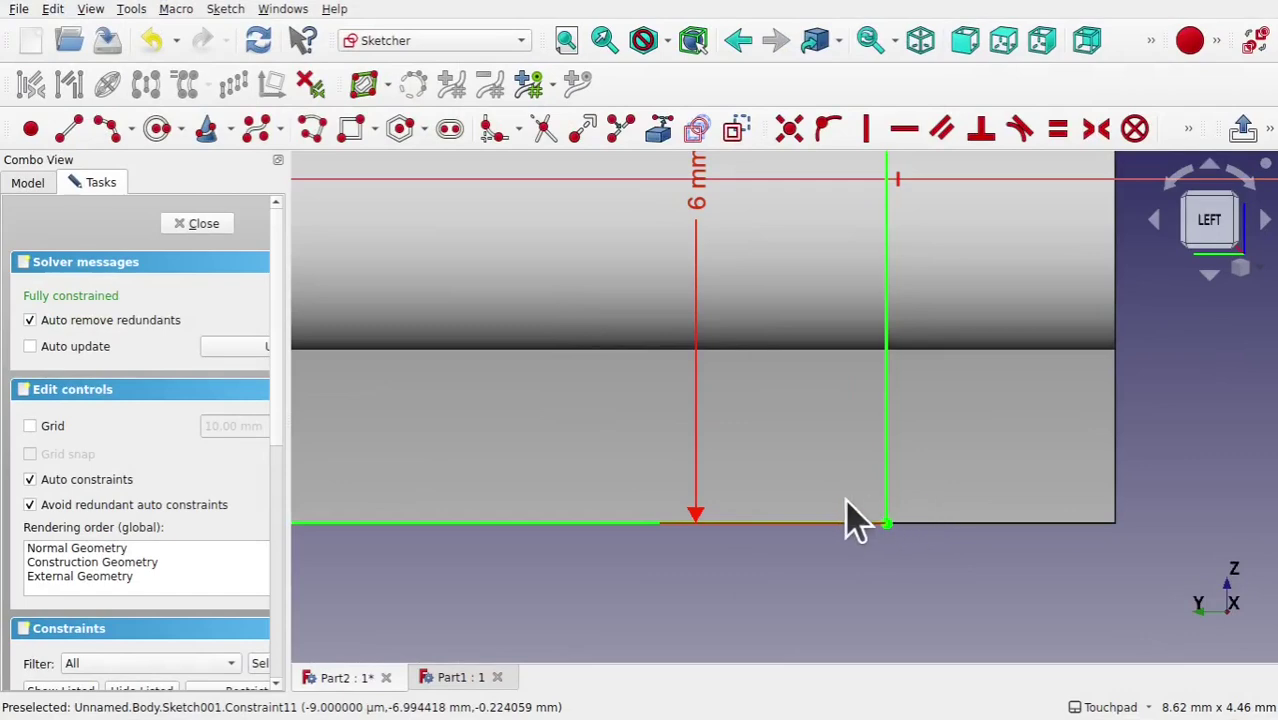
# Close the fully constrained rectangle sketch and view the barrel end of the body in 3D
pyautogui.click(203, 224)
pyautogui.moveTo(656, 451)
pyautogui.keyDown('alt'); pyautogui.mouseDown()
pyautogui.moveTo(810, 479)
pyautogui.moveTo(787, 513)
pyautogui.moveTo(757, 522)
pyautogui.mouseUp(); pyautogui.keyUp('alt')
pyautogui.click(856, 385)
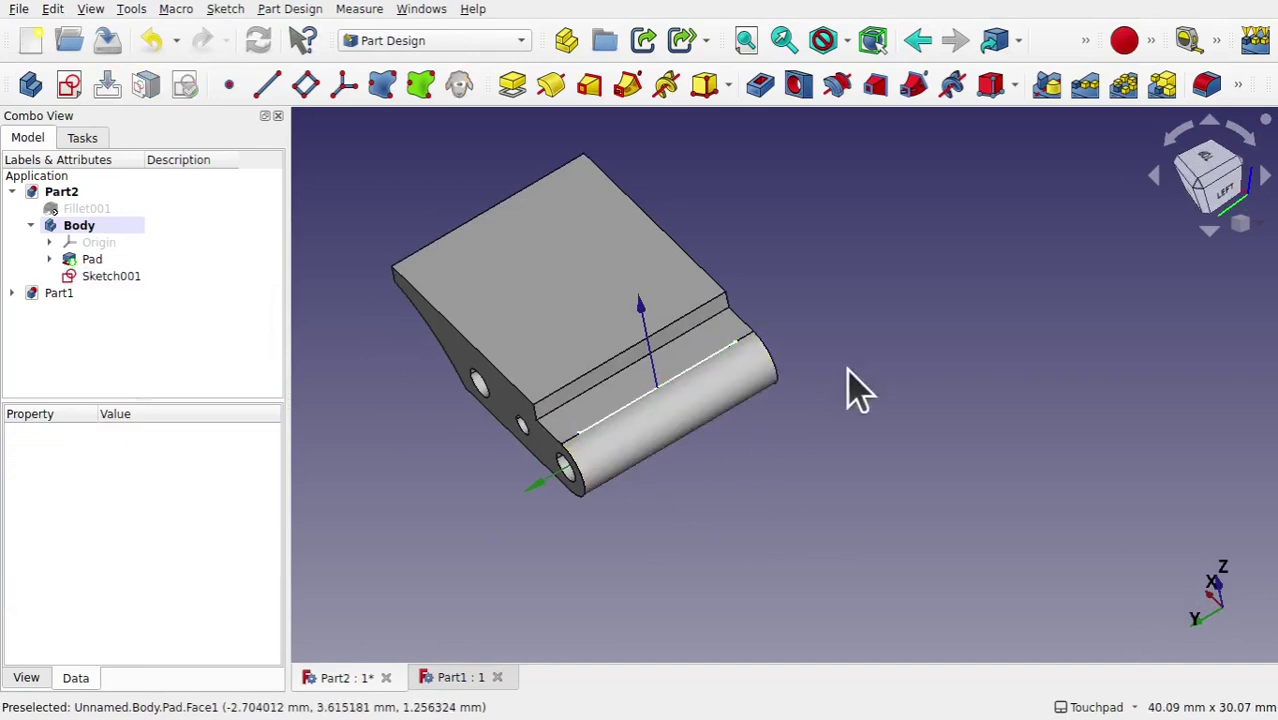
pyautogui.keyDown('alt'); pyautogui.moveTo(650, 471); pyautogui.dragTo(878, 240); pyautogui.keyUp('alt')
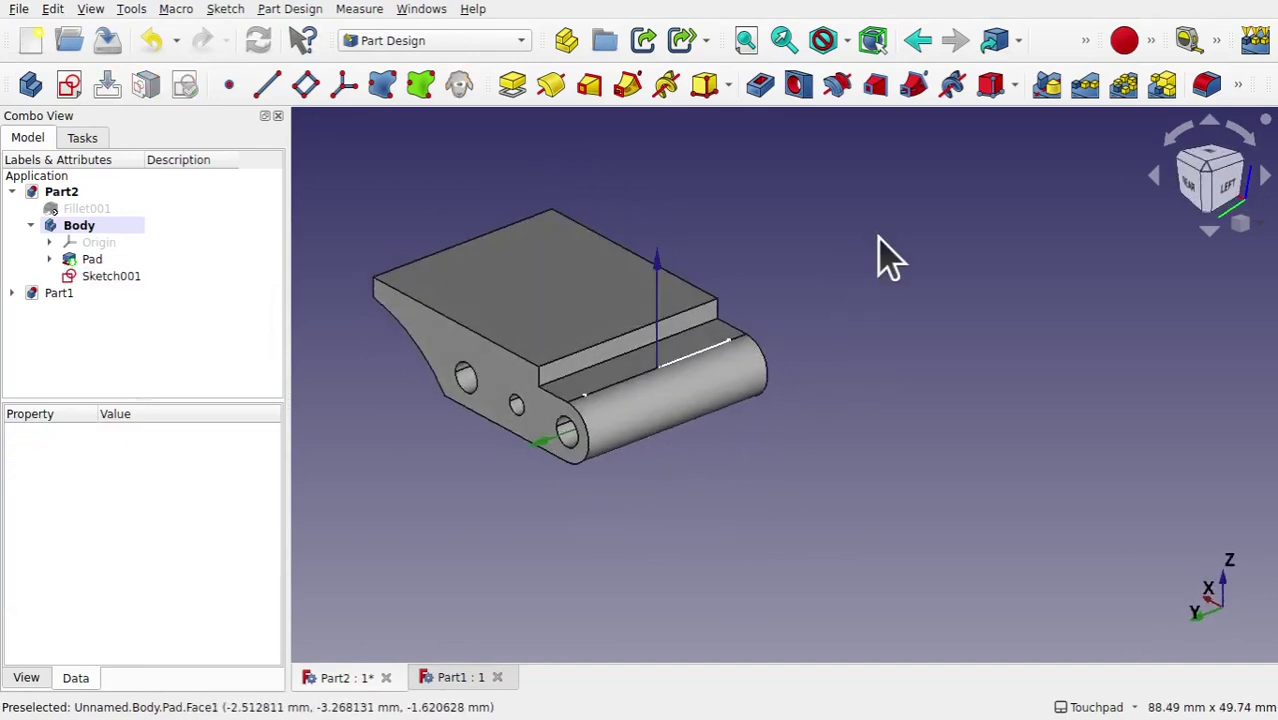
# Pocket the rectangle sketch with type Through all, symmetric to the sketch plane, to cut between the hinge arms
pyautogui.click(762, 86)
pyautogui.keyDown('alt'); pyautogui.moveTo(672, 315); pyautogui.dragTo(750, 365); pyautogui.keyUp('alt')
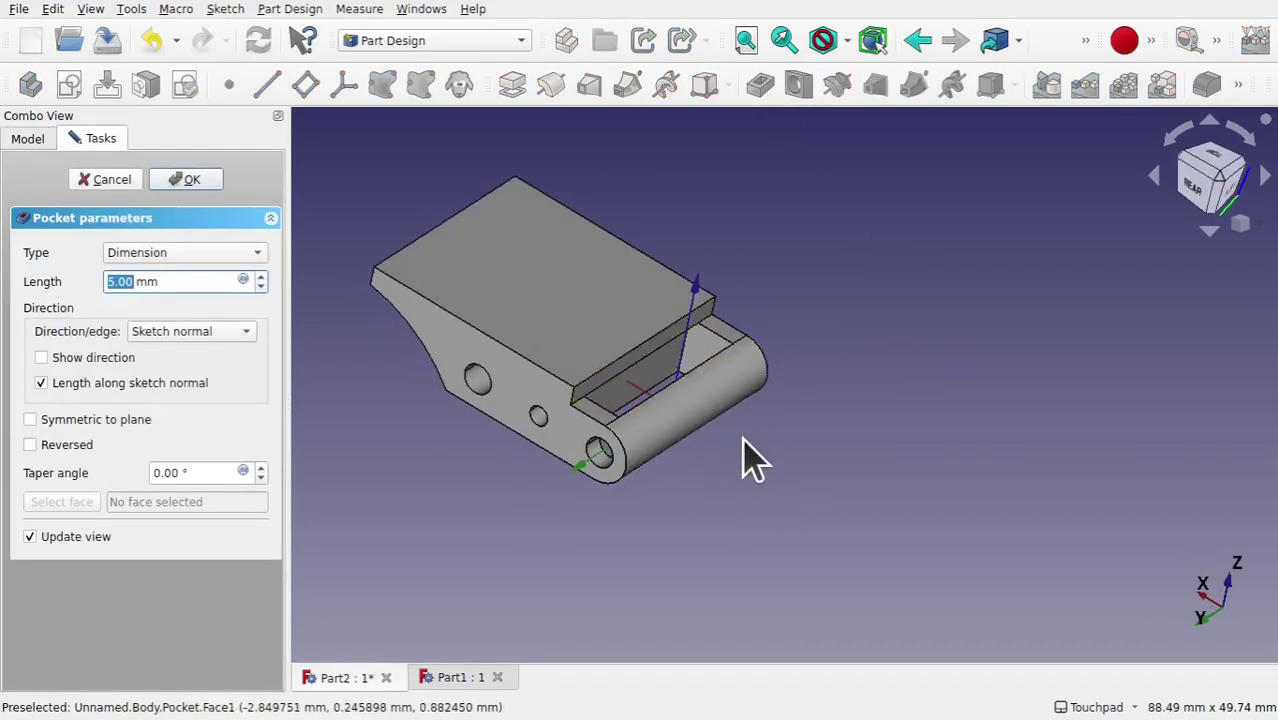
pyautogui.click(200, 252)
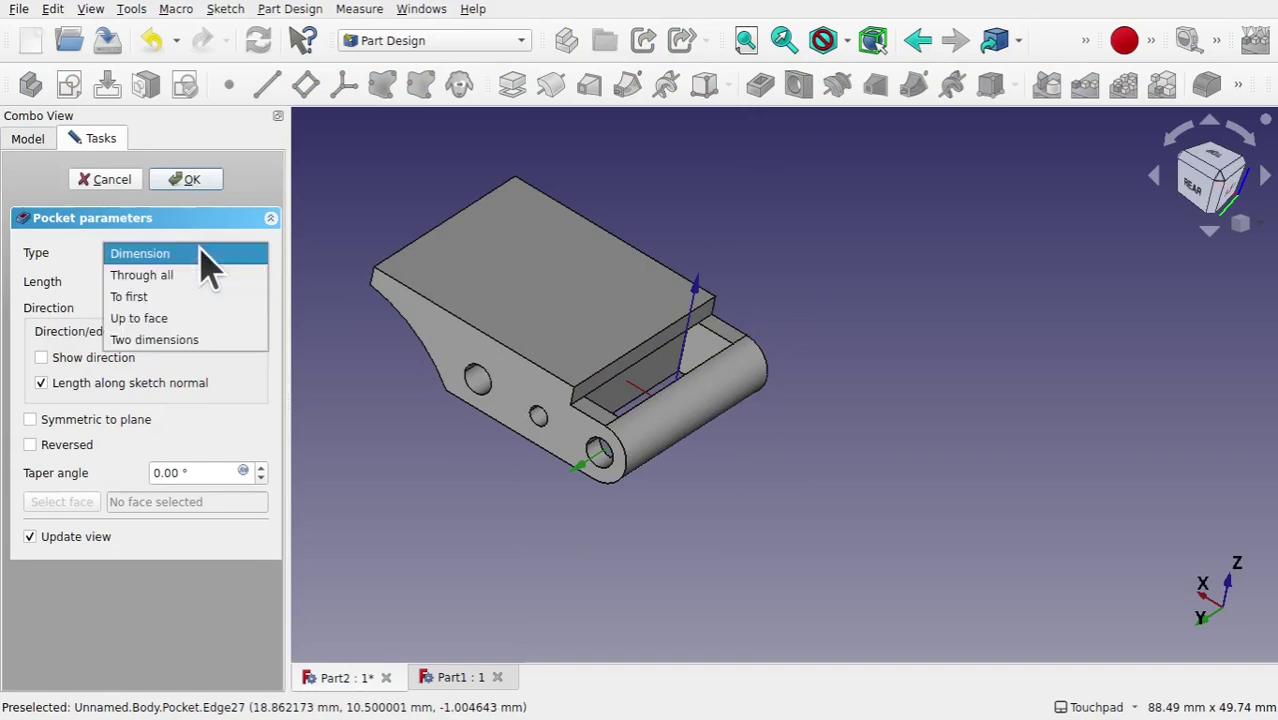
pyautogui.click(197, 276)
pyautogui.keyDown('alt'); pyautogui.moveTo(704, 420); pyautogui.dragTo(653, 400); pyautogui.keyUp('alt')
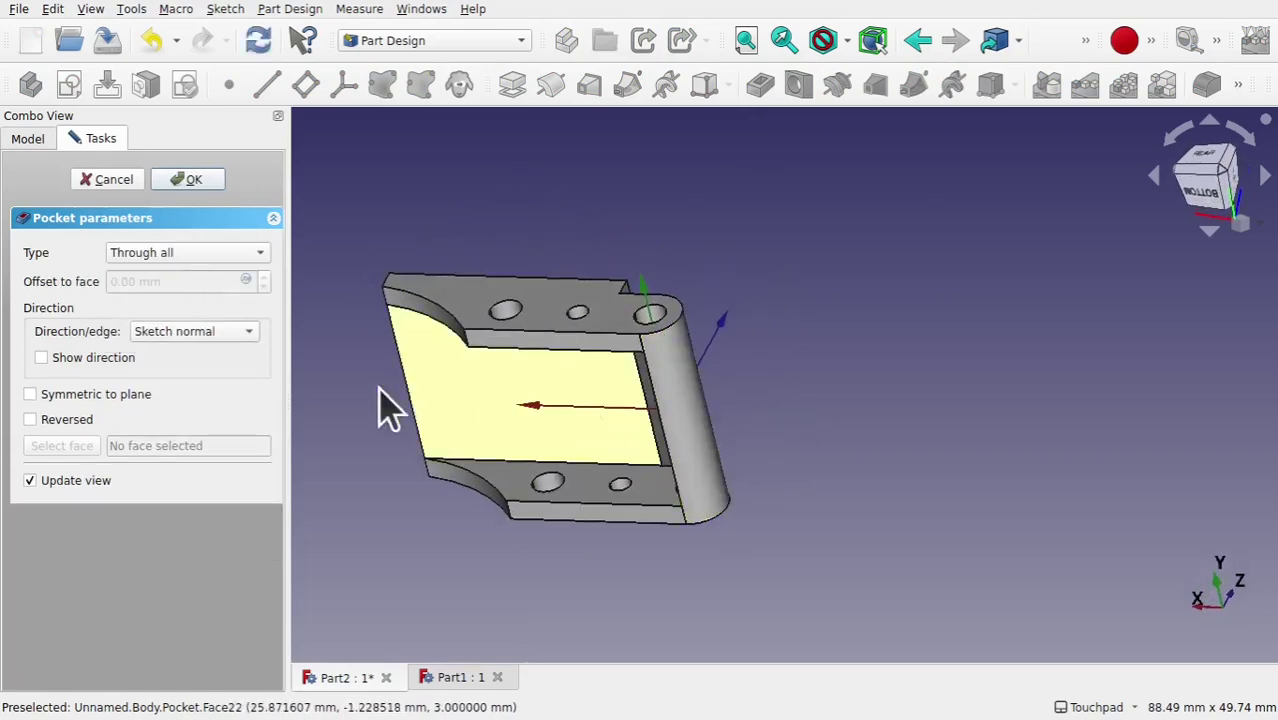
pyautogui.click(31, 395)
pyautogui.keyDown('alt'); pyautogui.moveTo(747, 405); pyautogui.dragTo(548, 403); pyautogui.keyUp('alt')
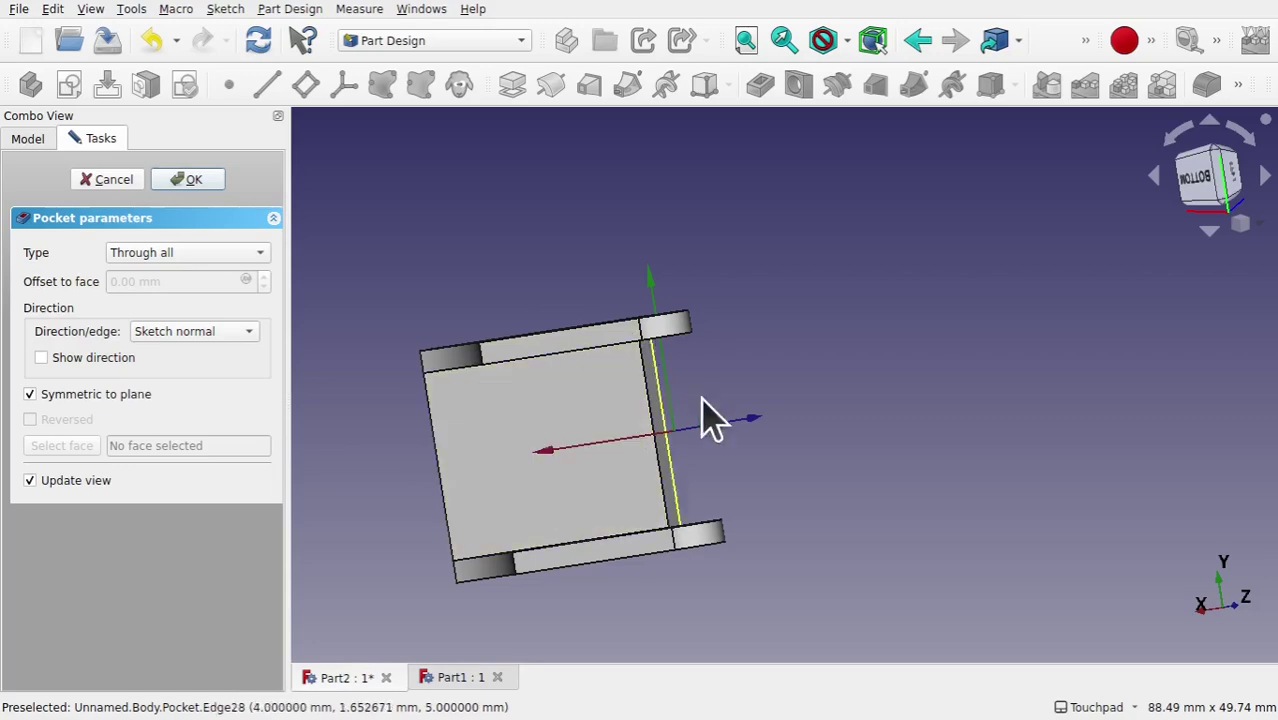
pyautogui.moveTo(490, 462); pyautogui.dragTo(512, 501, button='middle')
pyautogui.click(190, 181)
pyautogui.moveTo(528, 357)
pyautogui.mouseDown(button='middle')
pyautogui.moveTo(560, 380)
pyautogui.moveTo(633, 491)
pyautogui.mouseUp(button='middle')
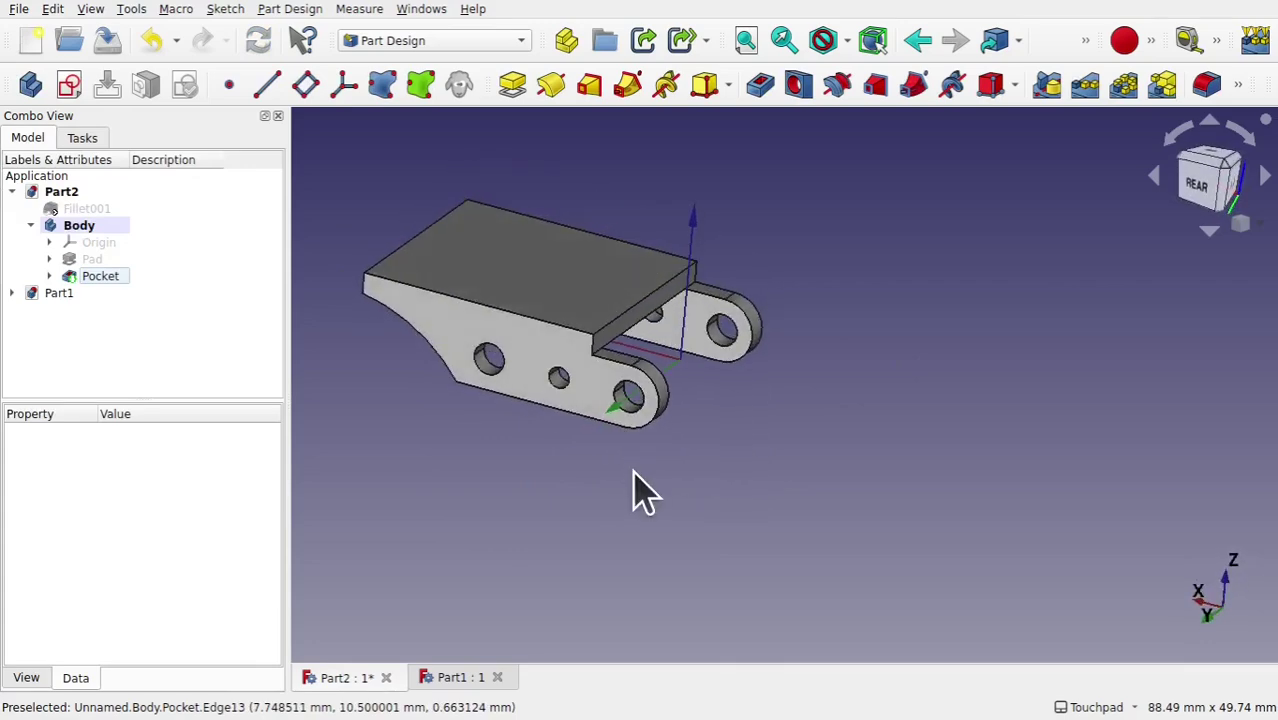
# Fillet the two long side edges of the part's top face with a 1 mm radius
pyautogui.hotkey('alt', 'Tab')
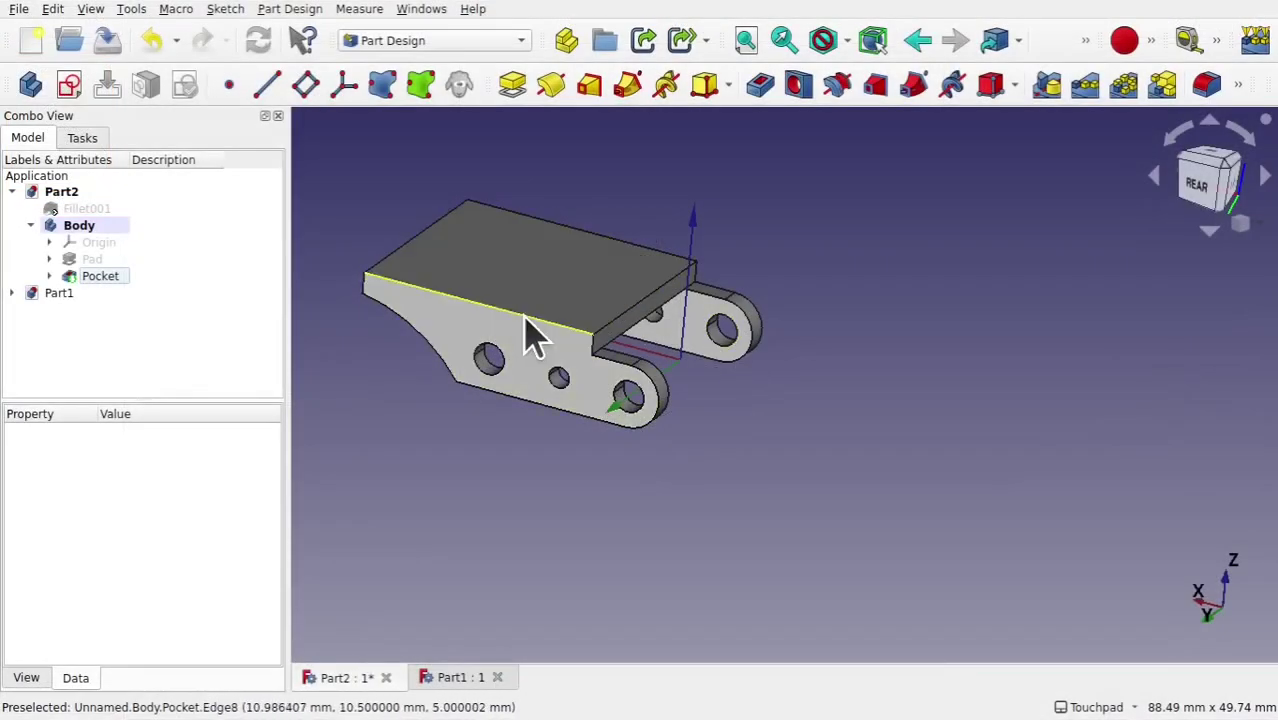
pyautogui.click(525, 318)
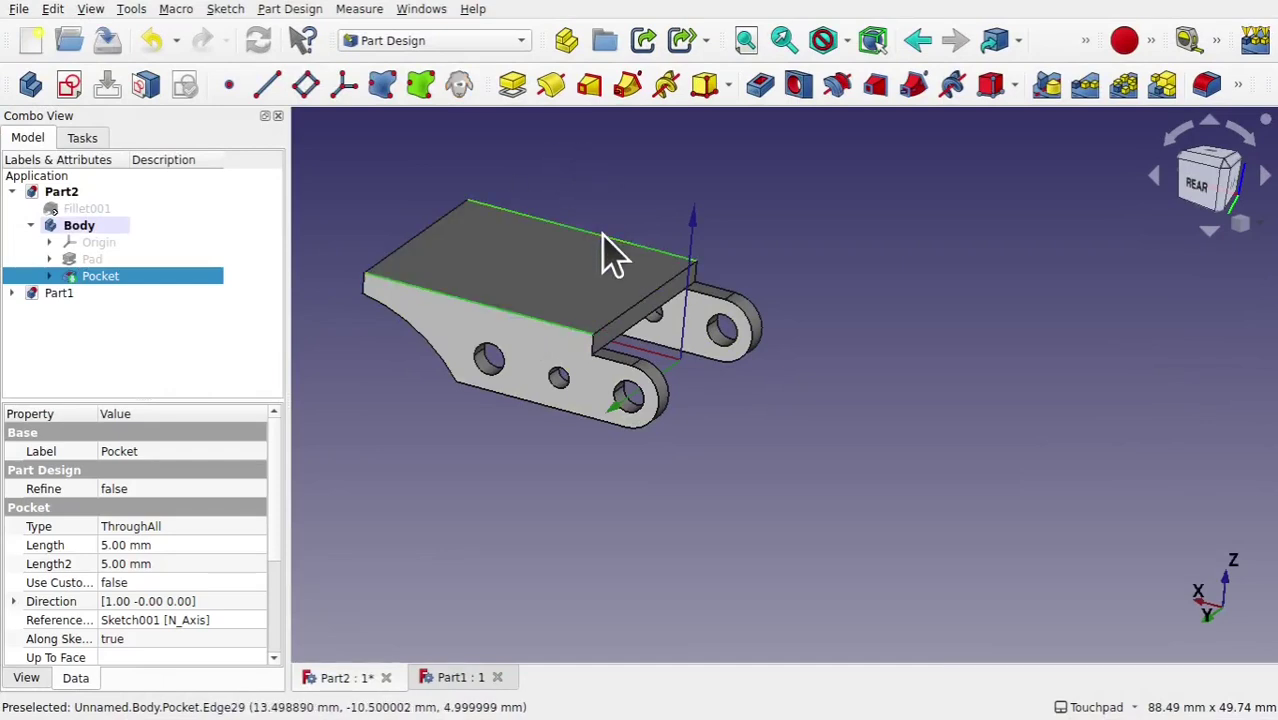
pyautogui.click(1207, 88)
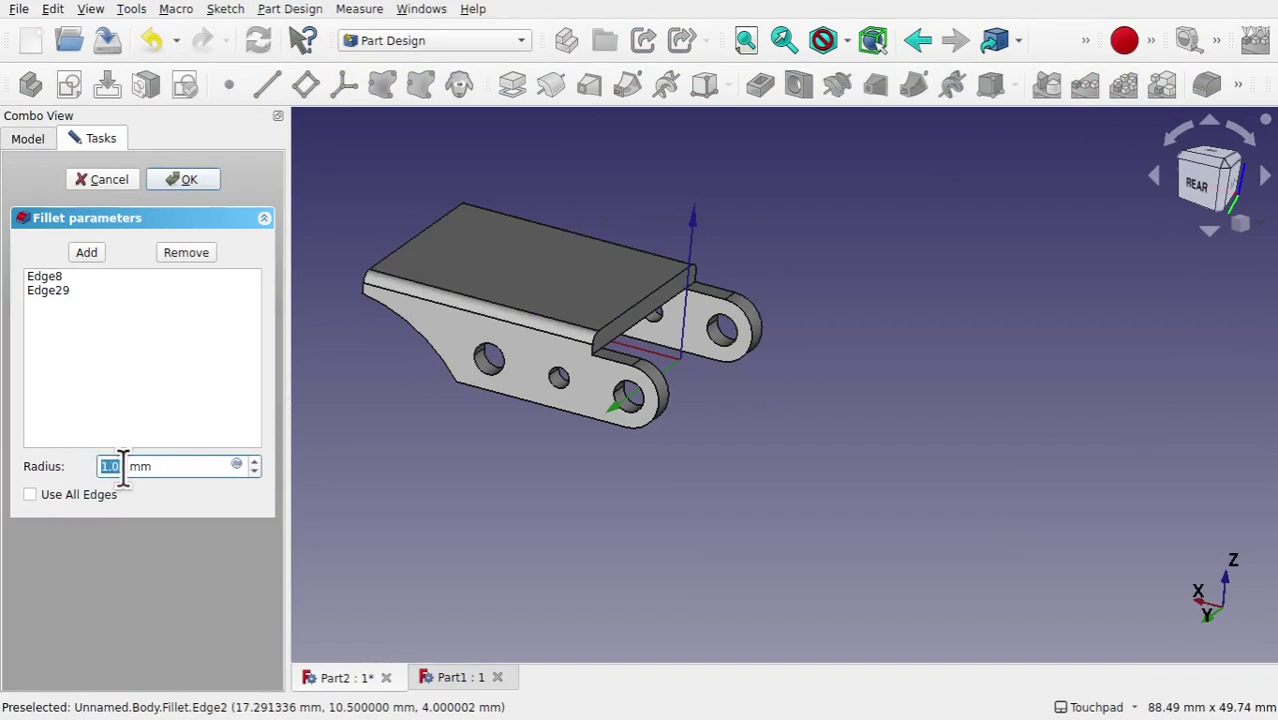
pyautogui.click(183, 181)
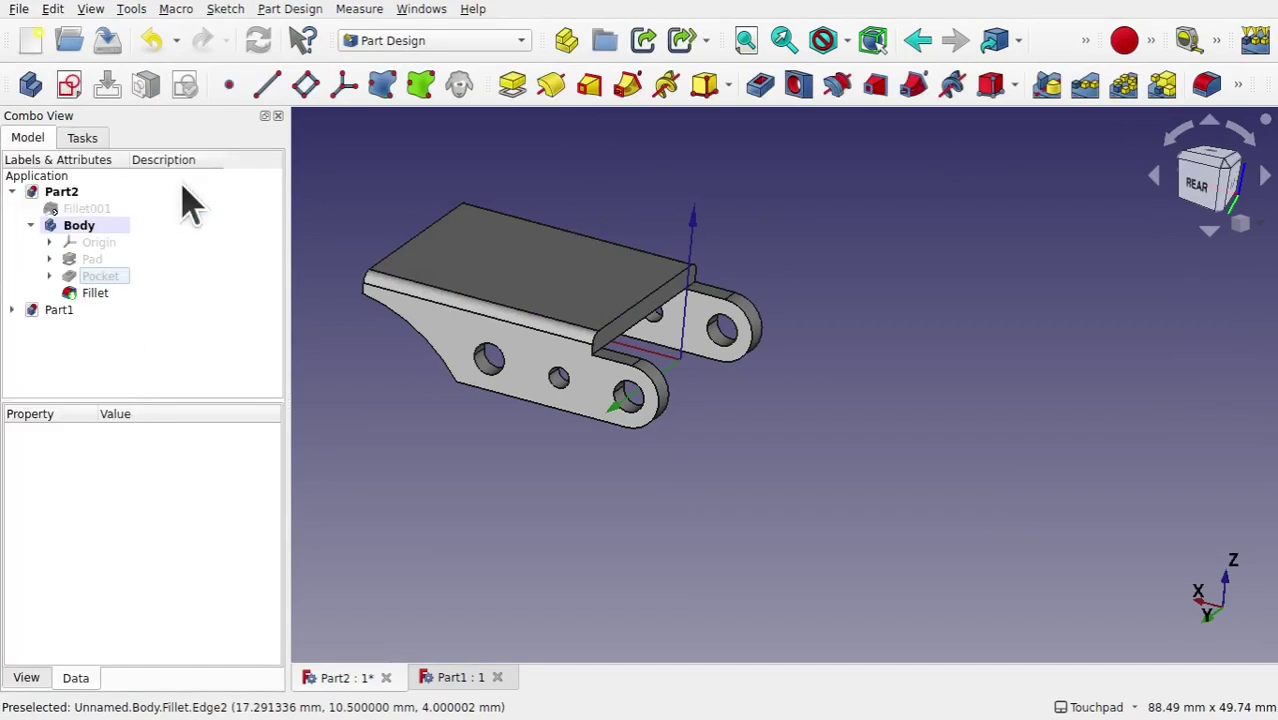
# Show the linked Fillet001 hinge part beside the body and save the document
pyautogui.moveTo(766, 378); pyautogui.dragTo(712, 400, button='middle')
pyautogui.click(90, 213)
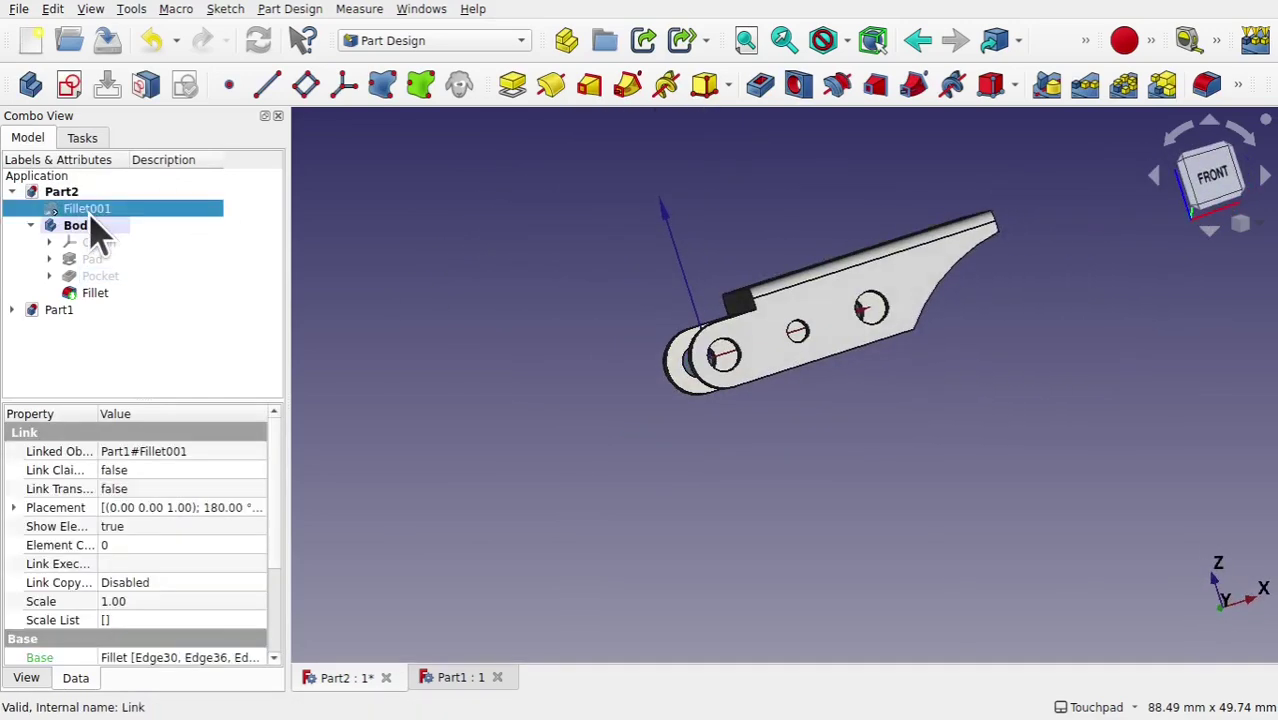
pyautogui.press('space')
pyautogui.moveTo(792, 199); pyautogui.dragTo(776, 328, button='middle')
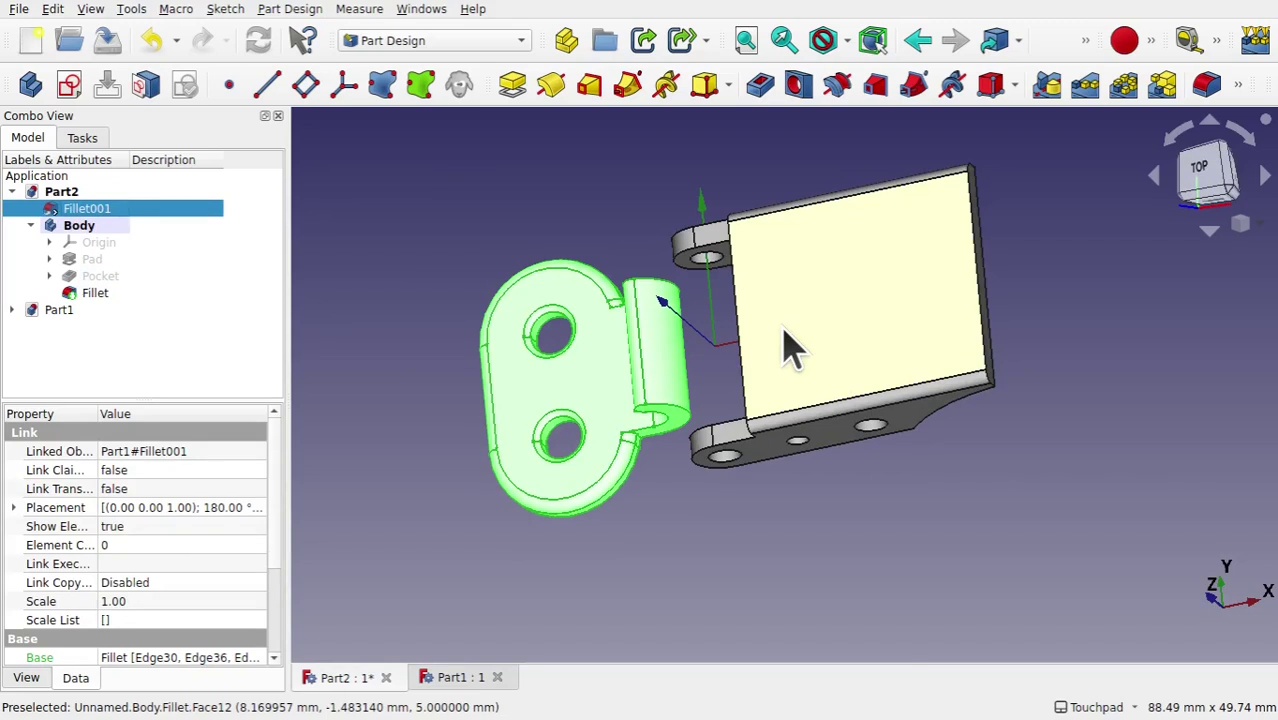
pyautogui.hotkey('ctrl', 's')
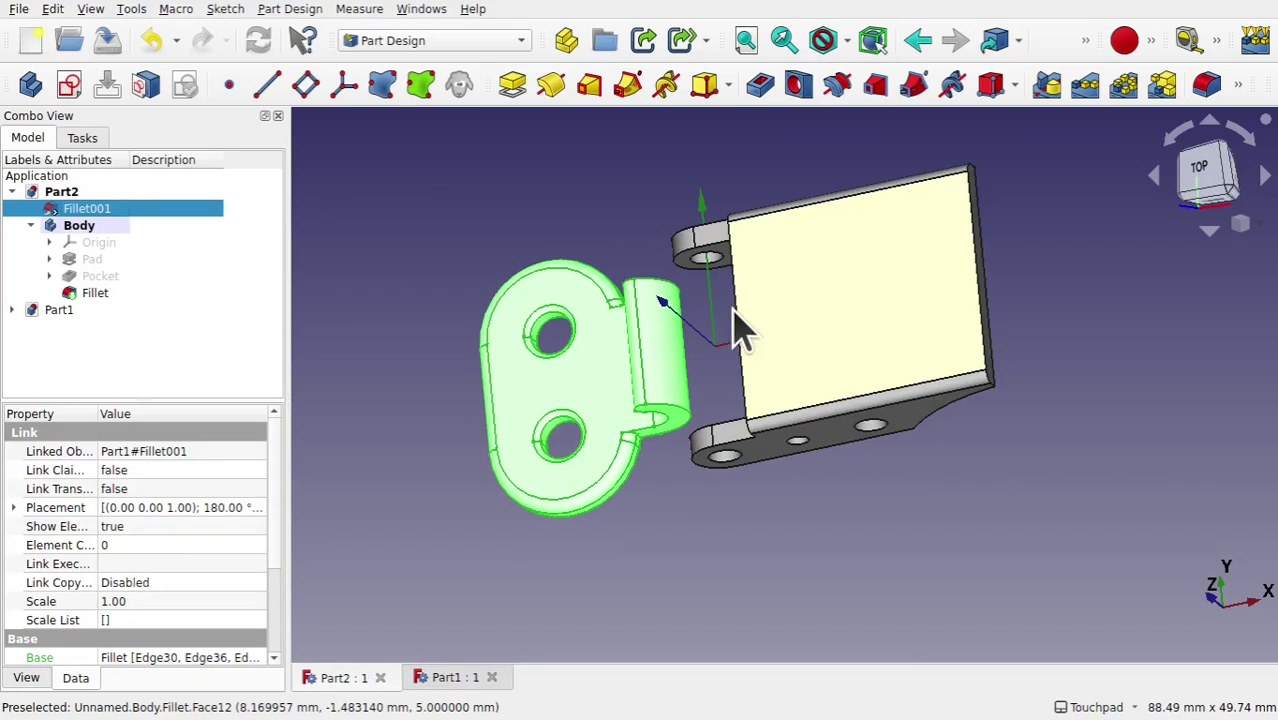
# Step through the Part2 body's history by showing its Pad, Pocket and Fillet features one after another
pyautogui.click(99, 261)
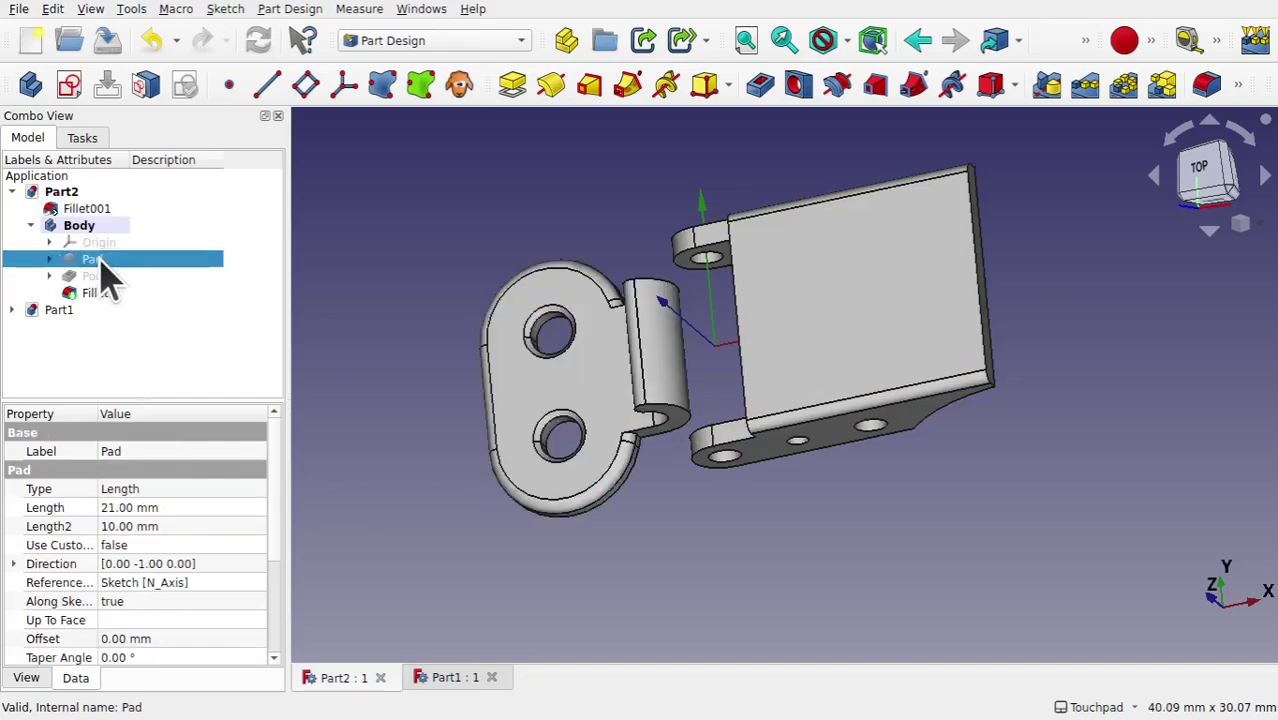
pyautogui.click(110, 277)
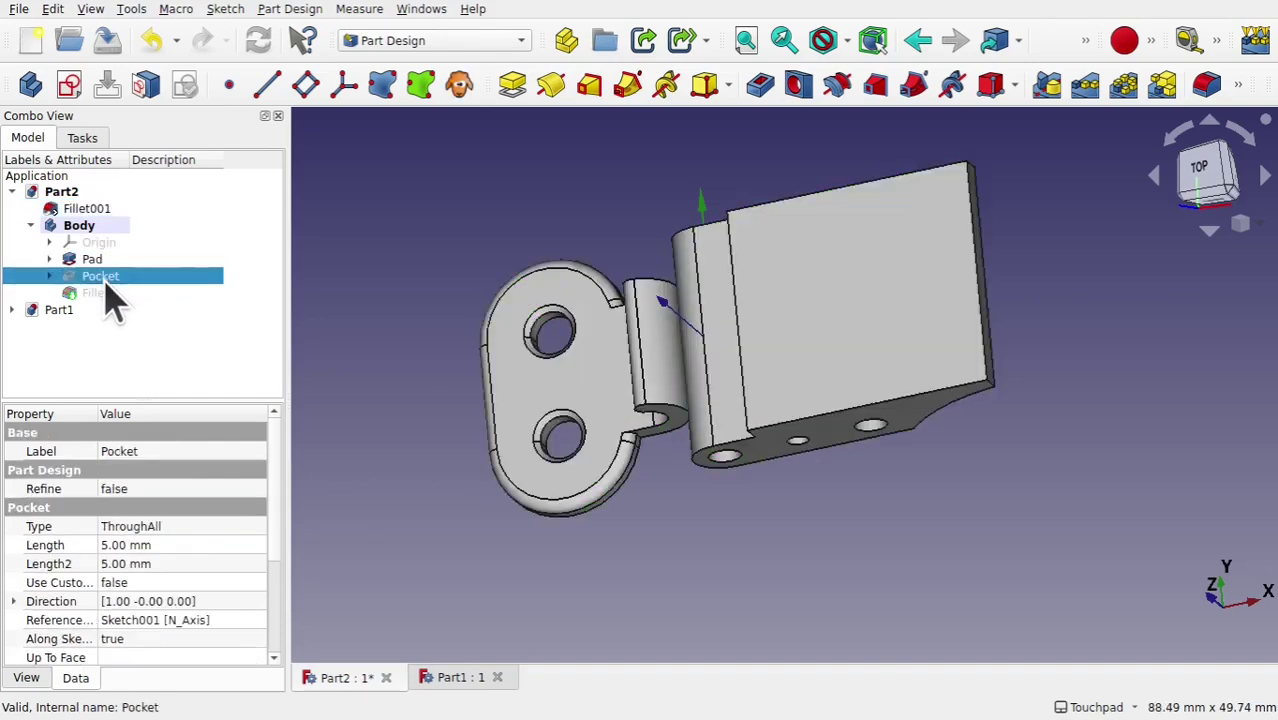
pyautogui.click(100, 292)
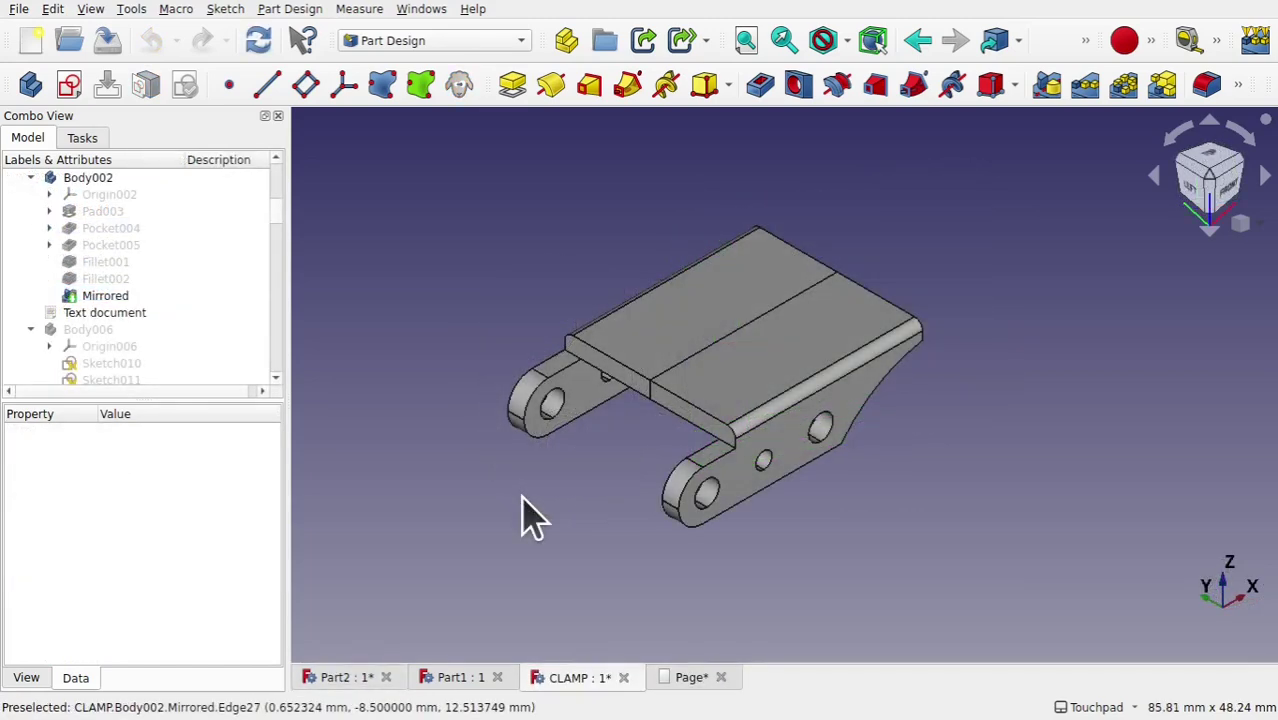
# In the CLAMP document, show the Pad003, Pocket004 and Pocket005 stages of Body002 one after another
pyautogui.click(108, 215)
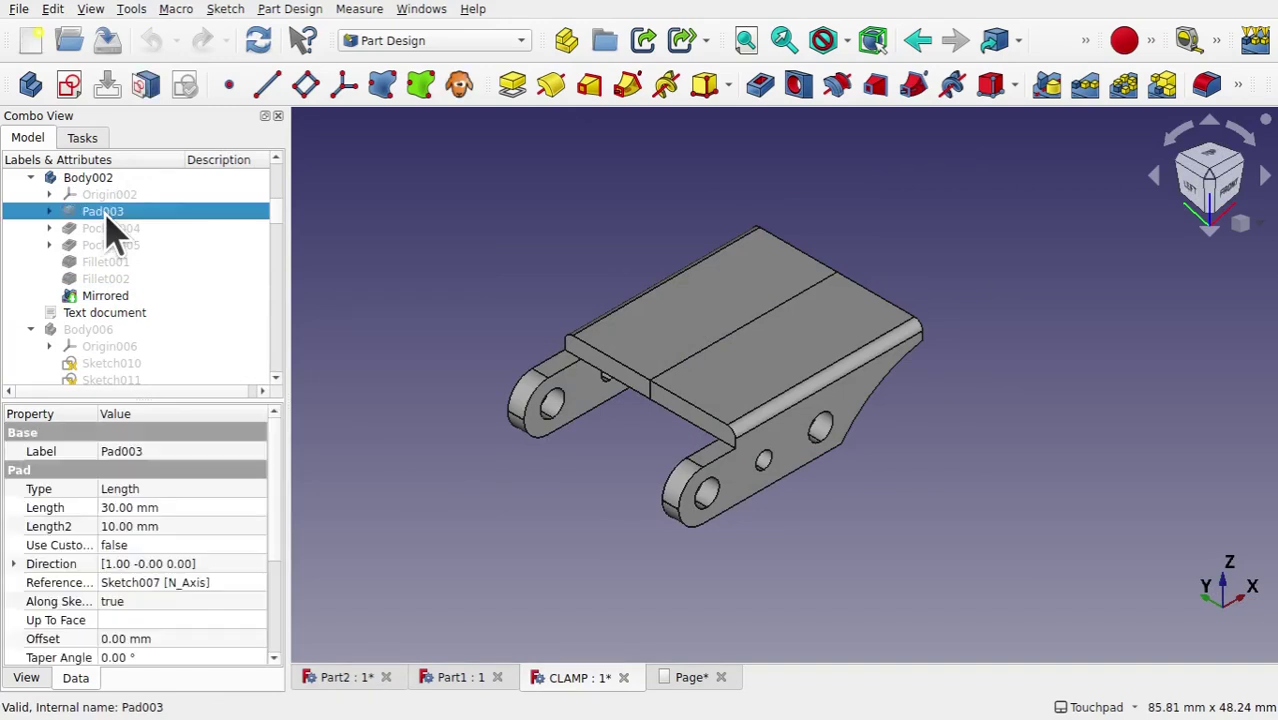
pyautogui.press('space')
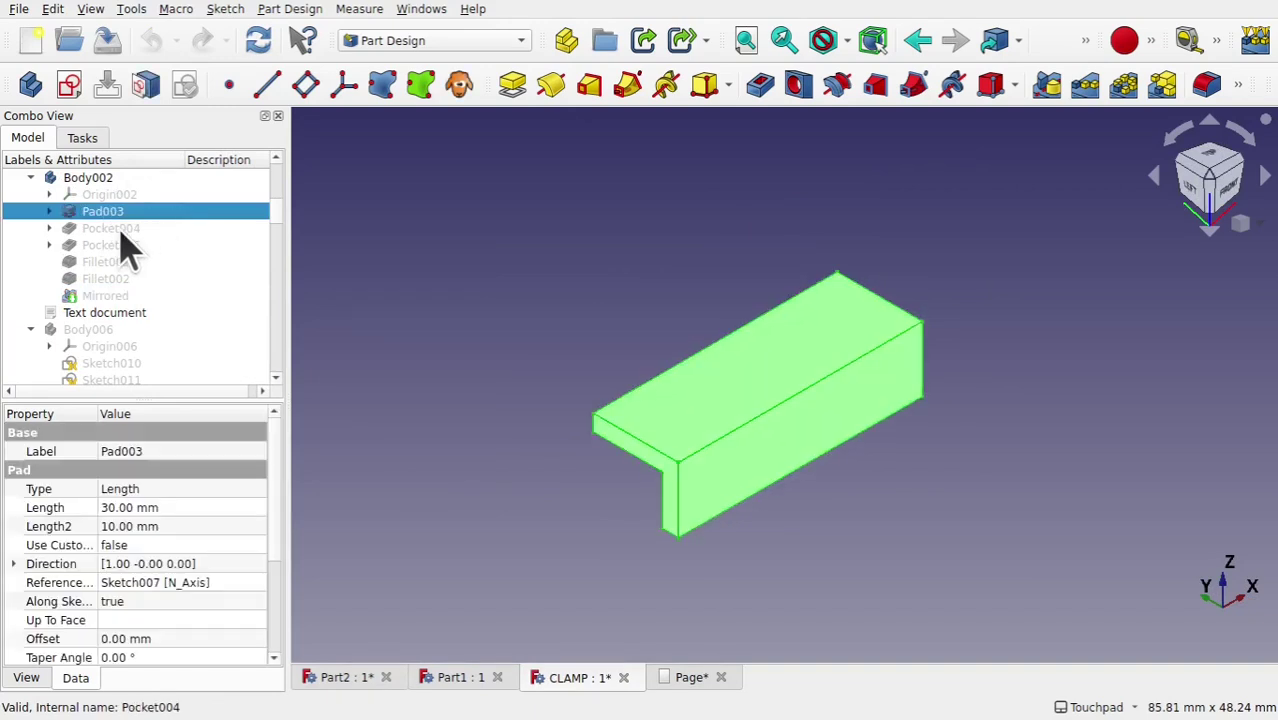
pyautogui.click(120, 232)
pyautogui.press('space')
pyautogui.click(114, 247)
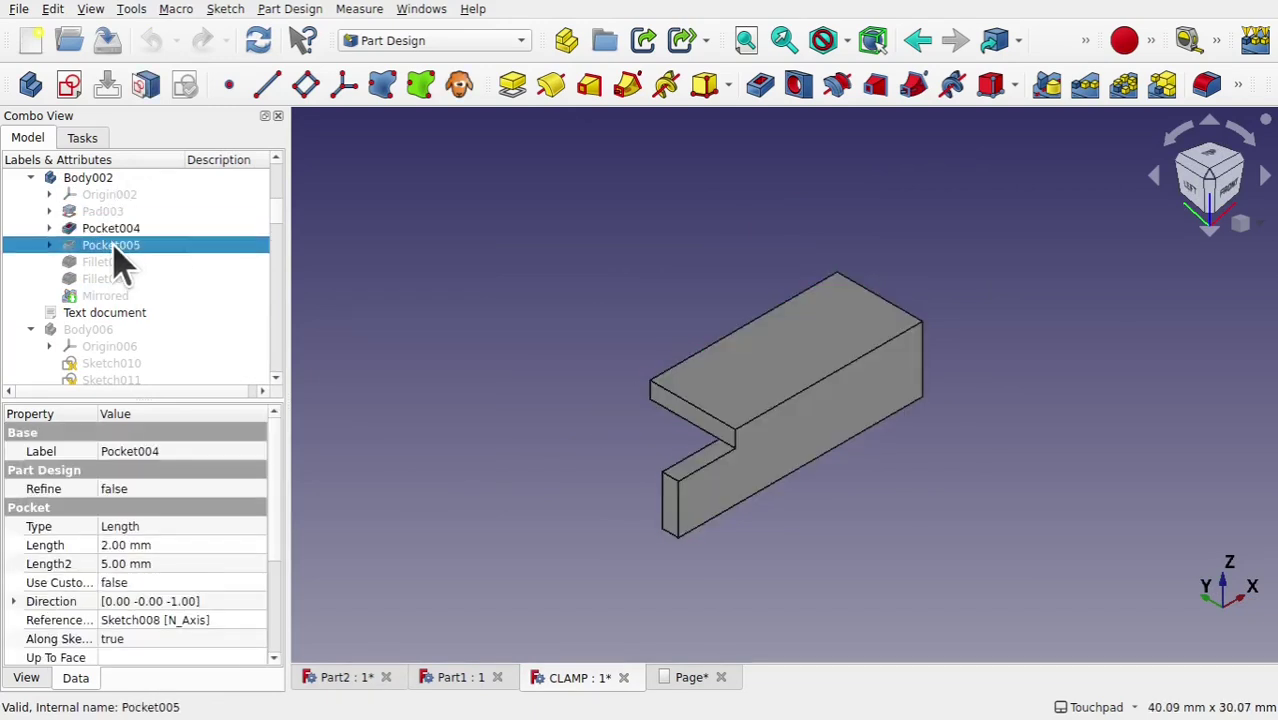
pyautogui.press('space')
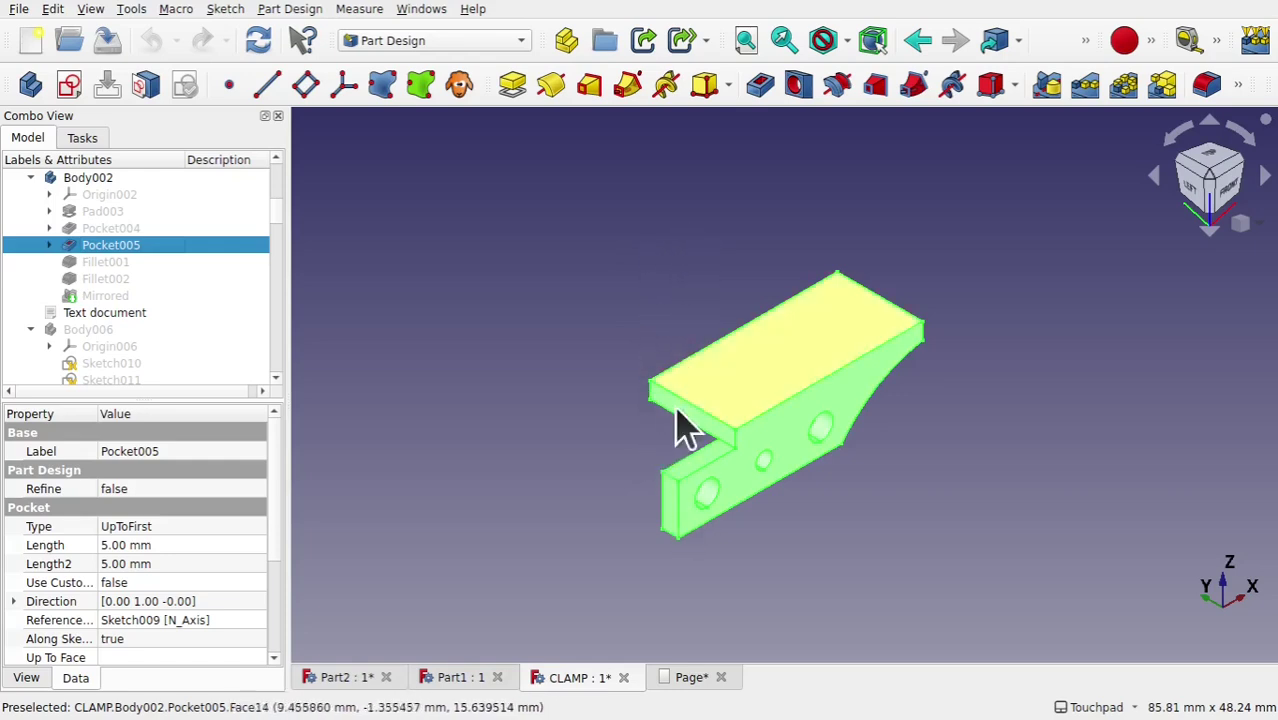
# Show the Fillet001, Fillet002 and Mirrored stages of Body002 in turn and return to the Part2 document
pyautogui.click(118, 262)
pyautogui.press('space')
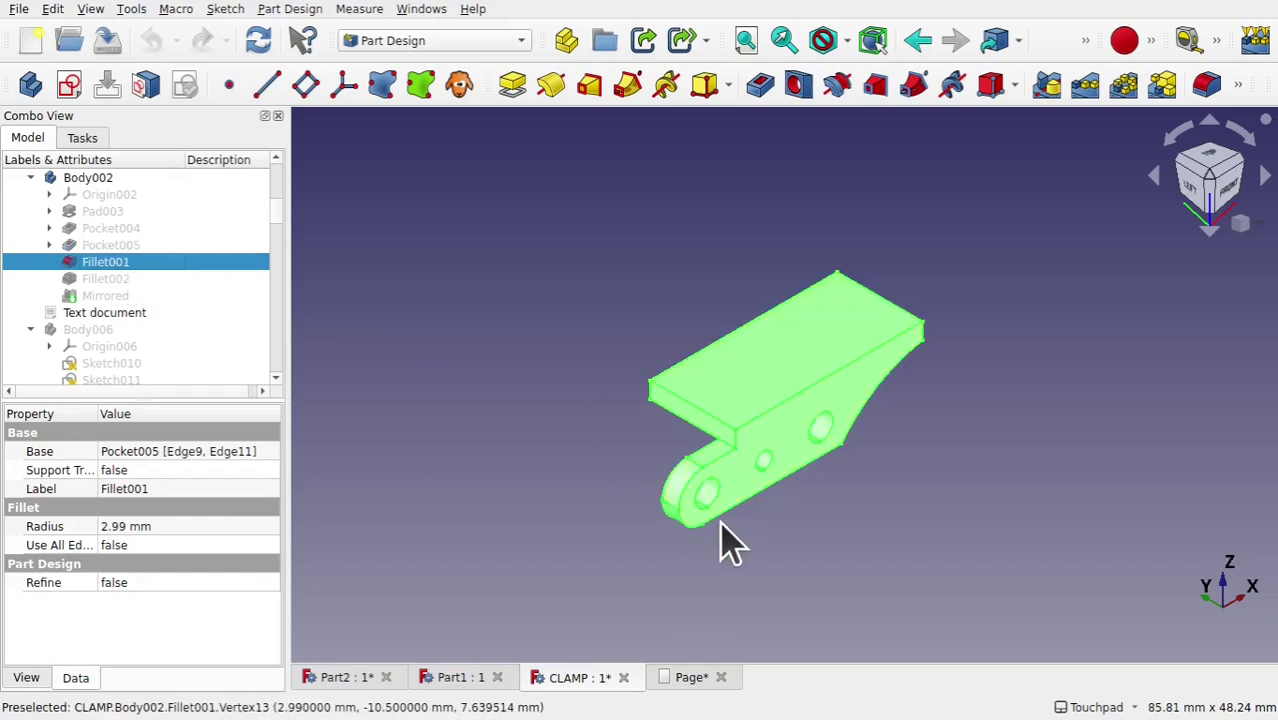
pyautogui.click(95, 280)
pyautogui.press('space')
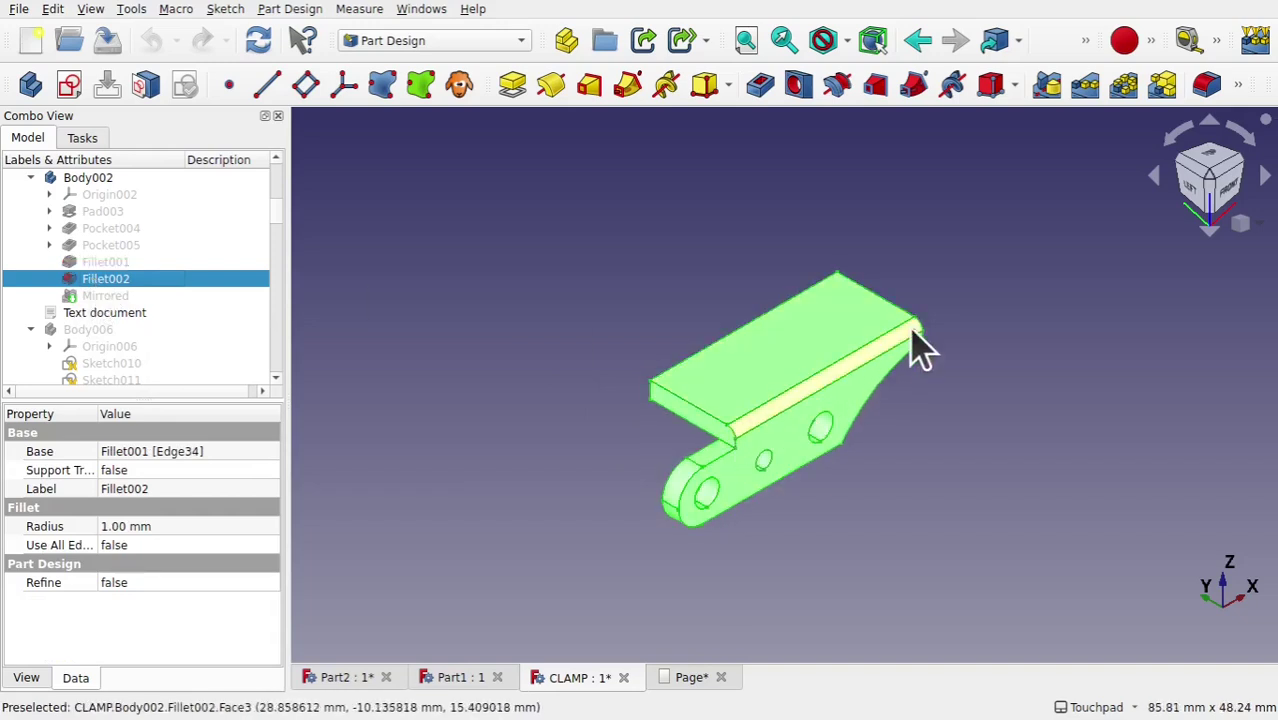
pyautogui.click(103, 297)
pyautogui.press('space')
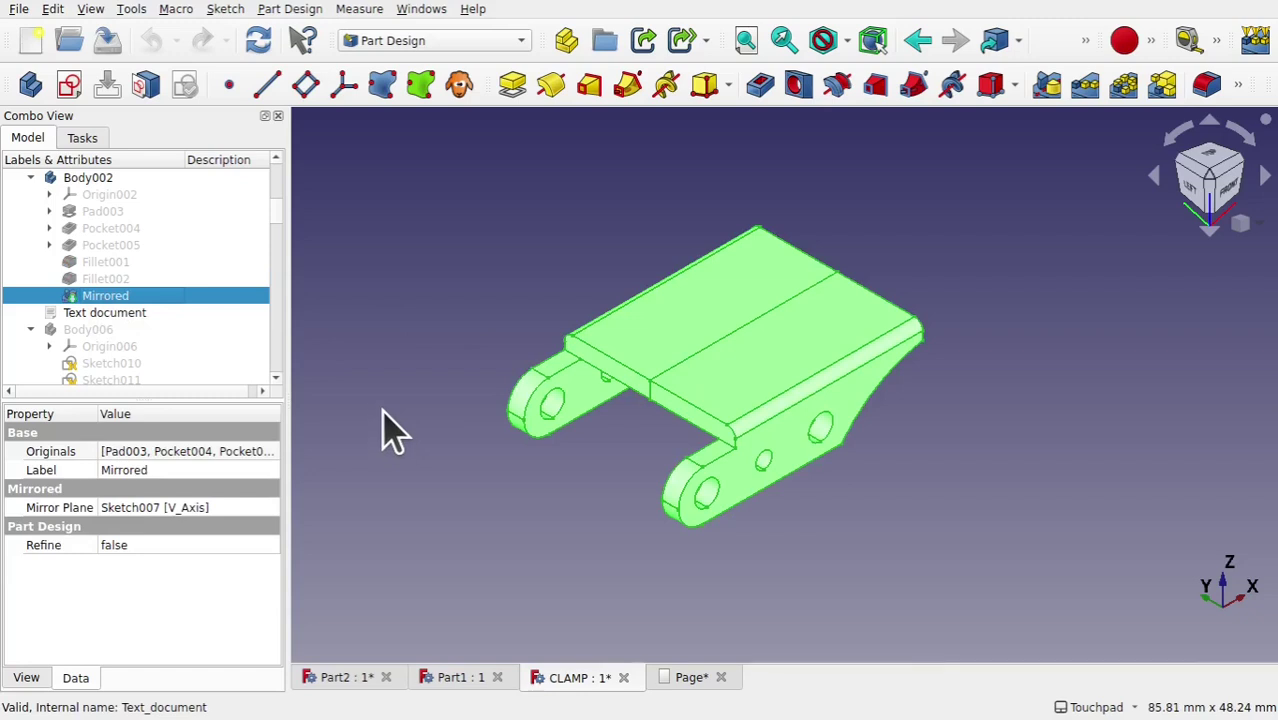
pyautogui.click(355, 679)
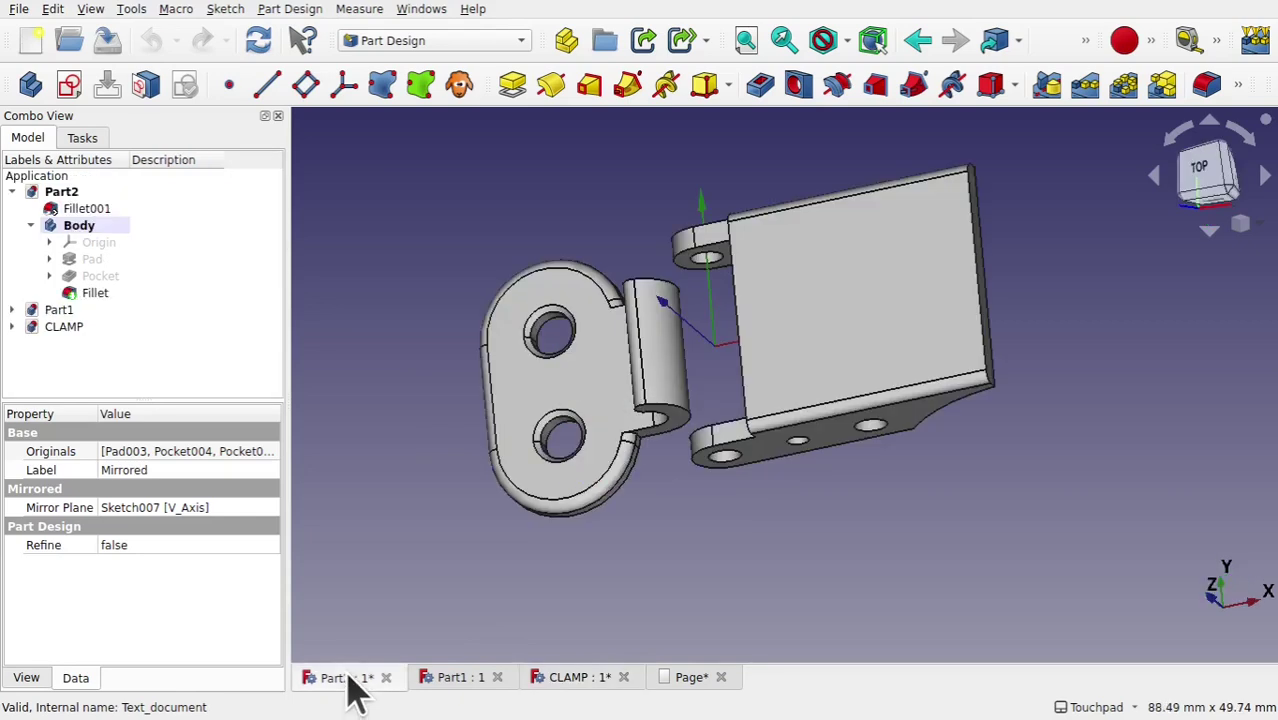
pyautogui.click(795, 348)
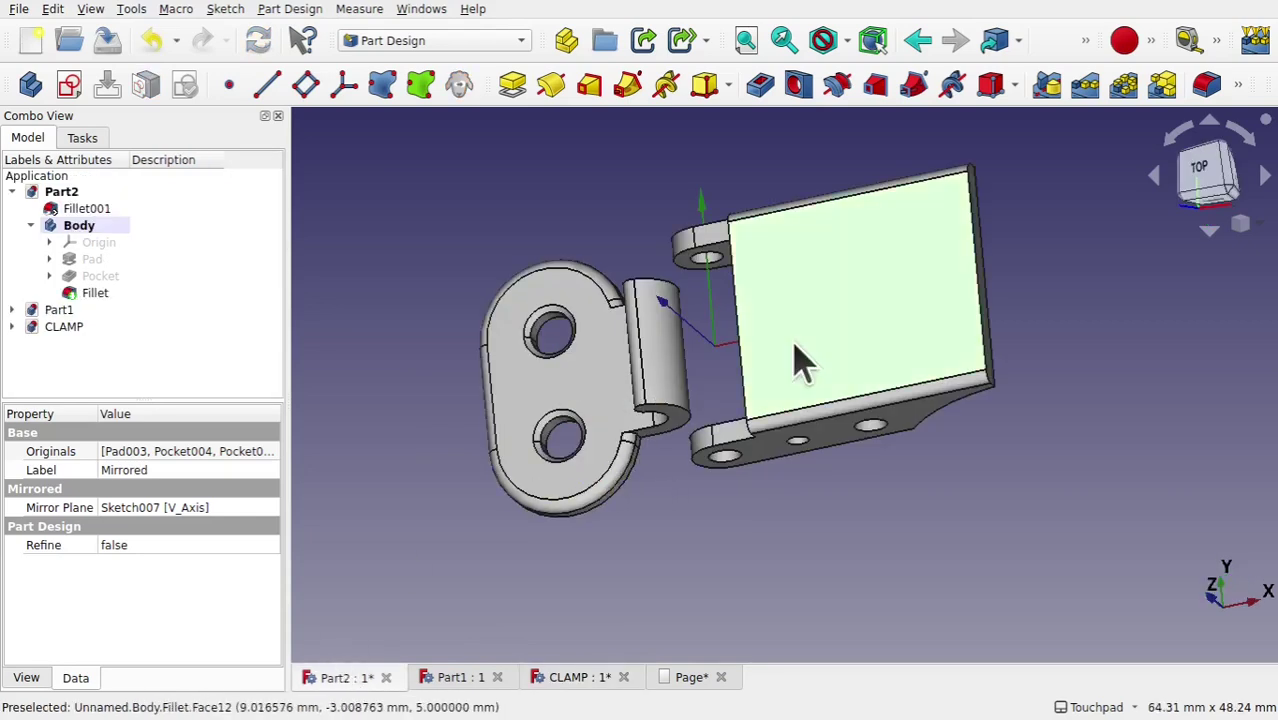